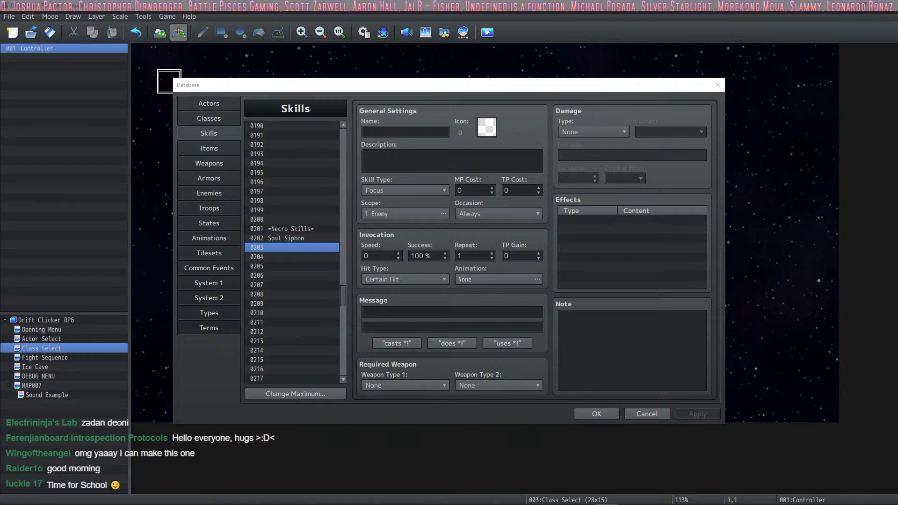
mouse_move(295, 491)
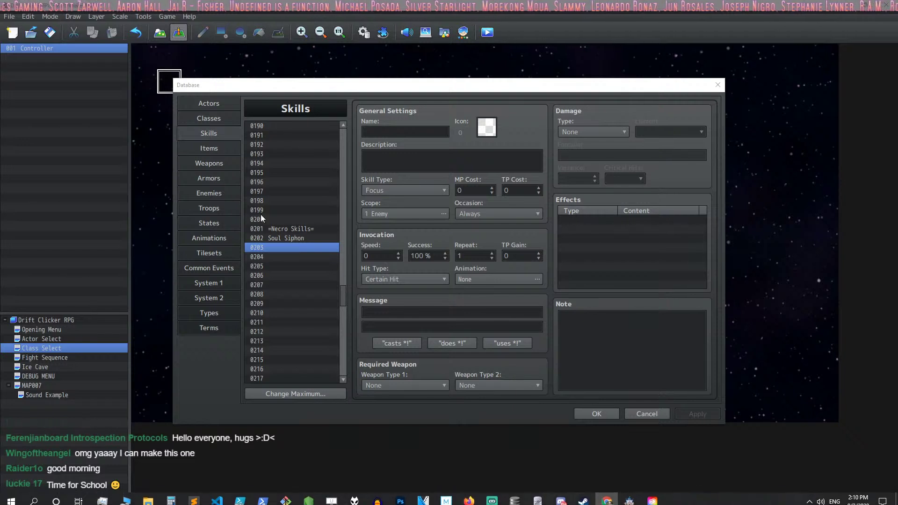
mouse_move(543, 486)
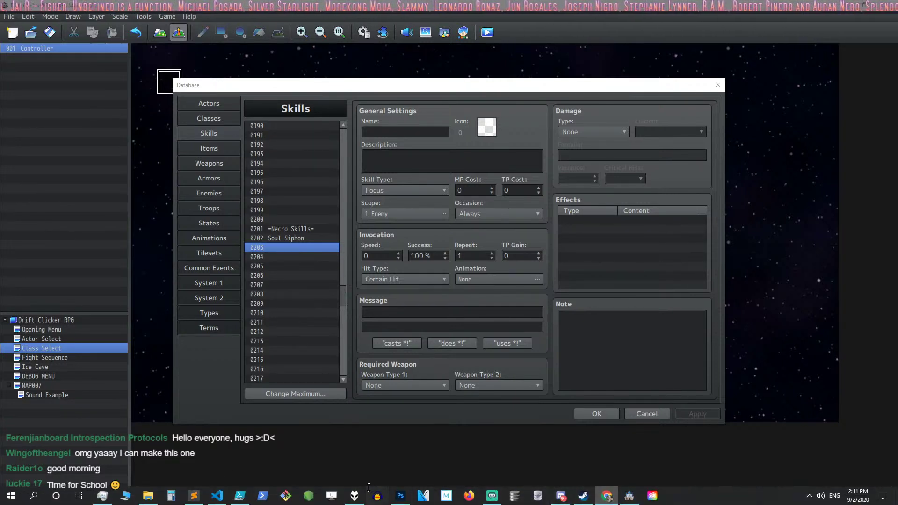
mouse_move(569, 501)
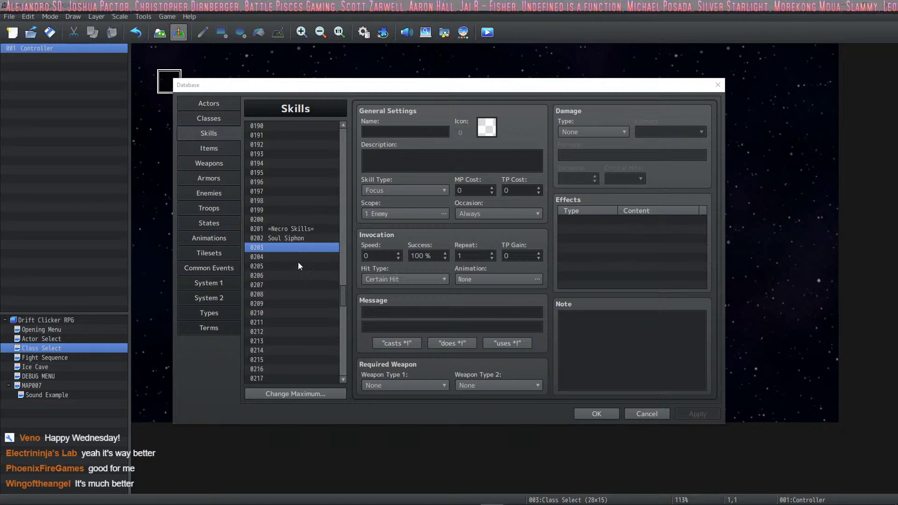
Step: Name the empty skill slot 0203, directly after Soul Siphon in the Necro Skills group, "Bone Shield"
left_click(287, 237)
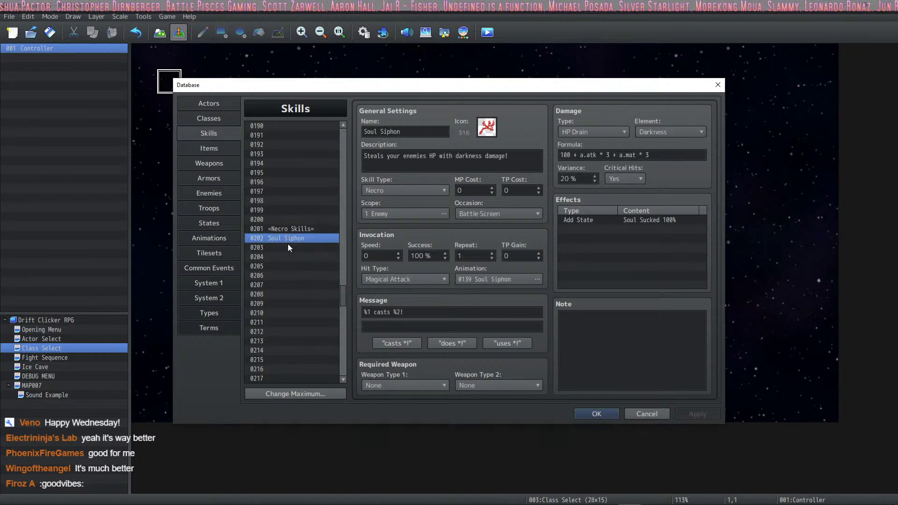
left_click(287, 248)
scroll(291, 240, "up", 1)
scroll(309, 244, "up", 4)
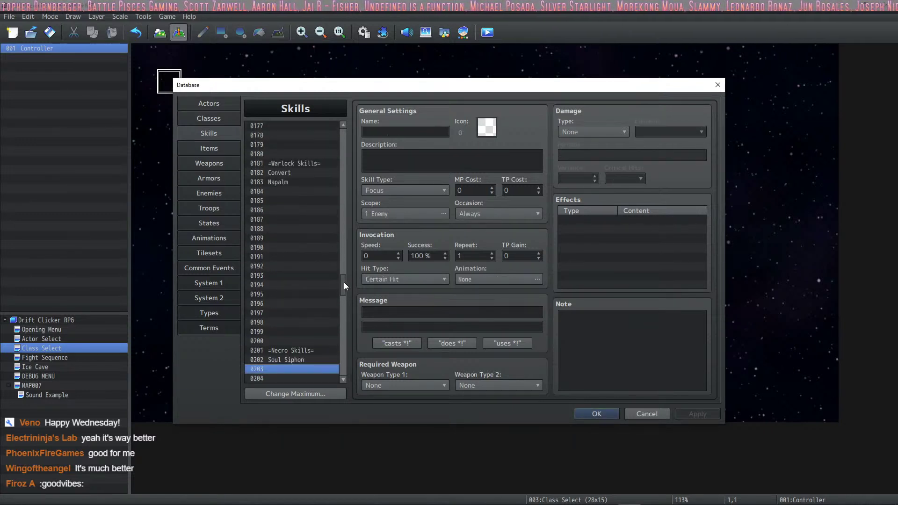
mouse_move(343, 282)
left_mouse_down()
mouse_move(347, 189)
mouse_move(335, 285)
left_mouse_up()
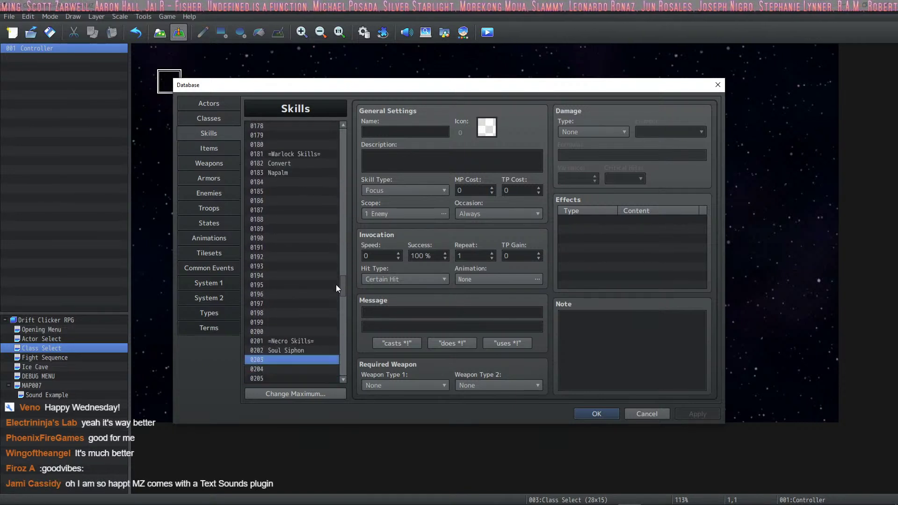
scroll(327, 285, "down", 1)
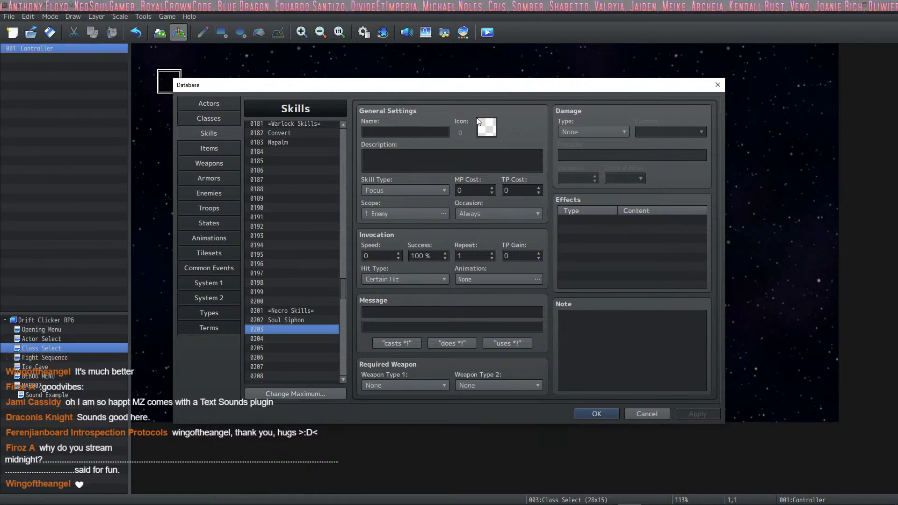
left_click(385, 128)
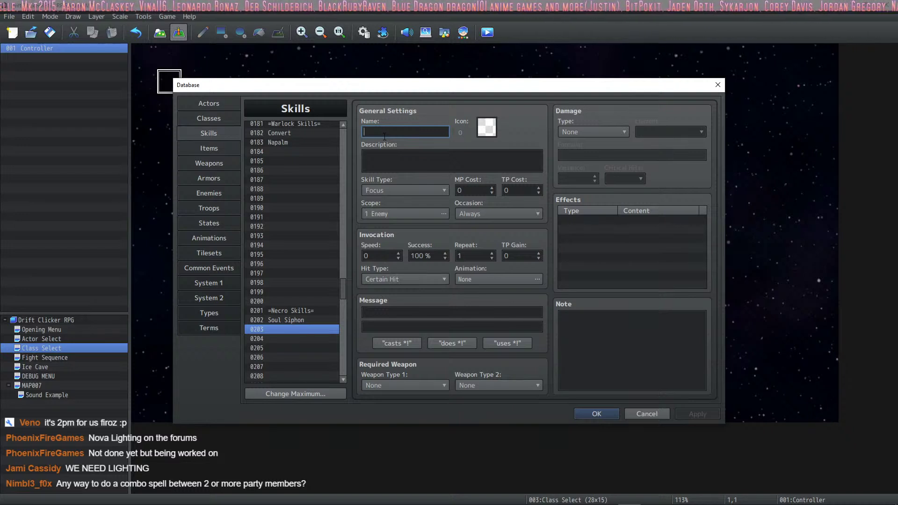
type("BoneSH")
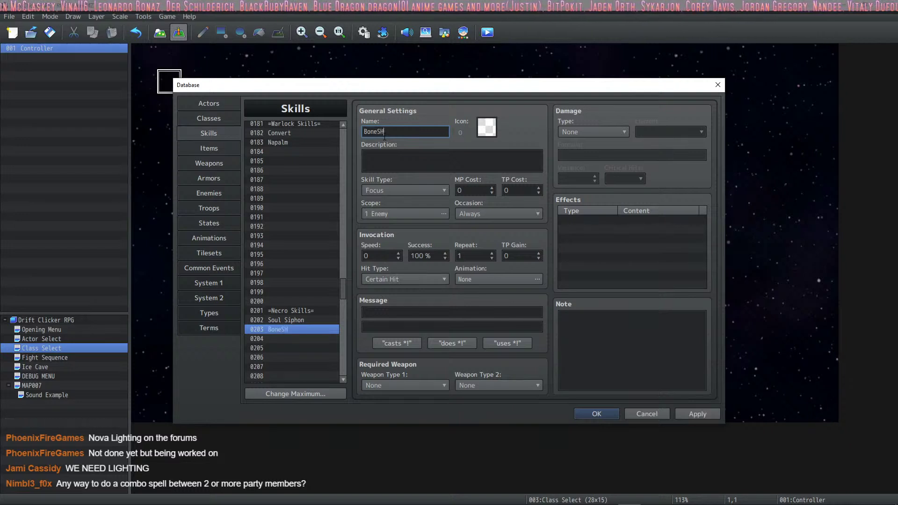
type("i")
key("BackSpace")
key("BackSpace")
type("hiel")
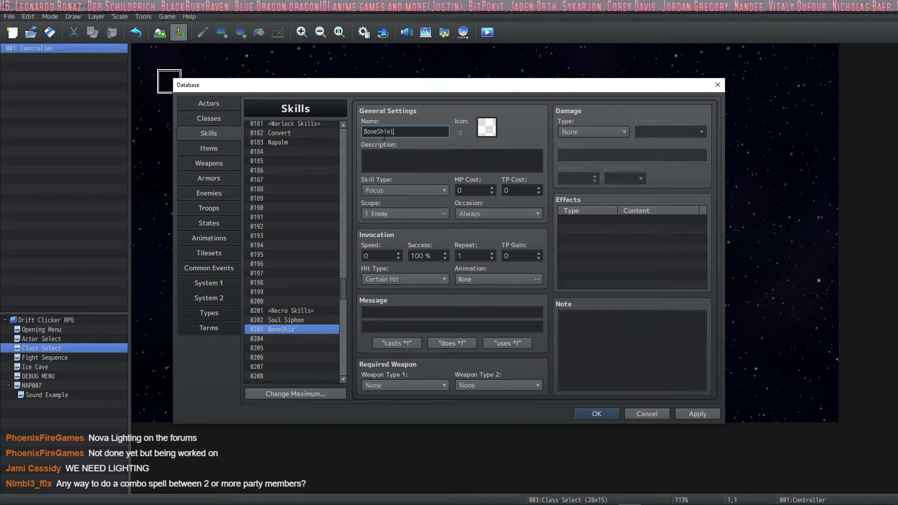
type("df")
key("BackSpace")
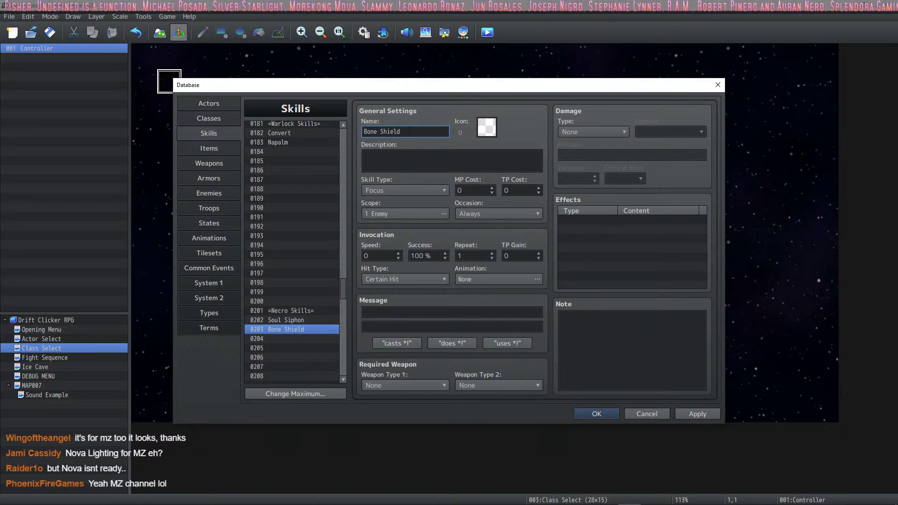
Step: Open the icon selection for the Bone Shield skill and browse to the item and material icons
double_click(485, 133)
left_click_drag(569, 196, 568, 307)
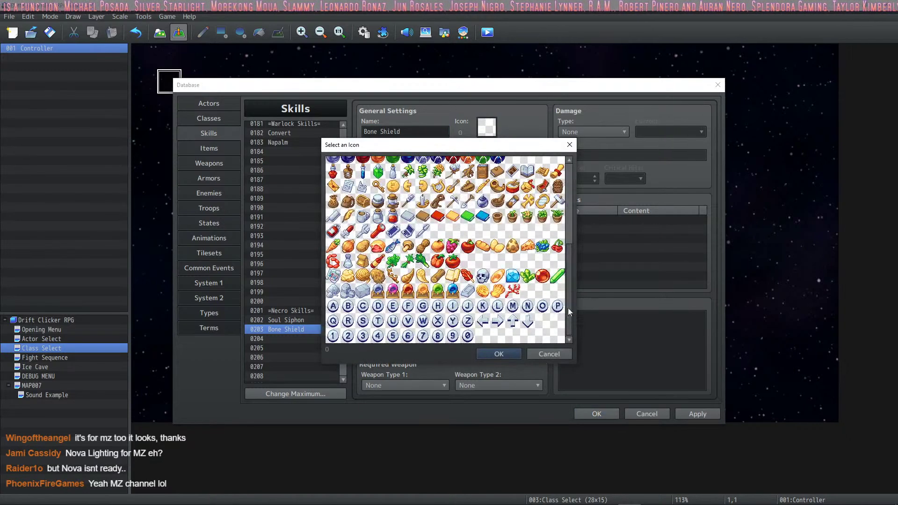
scroll(571, 277, "up", 2)
scroll(571, 277, "down", 2)
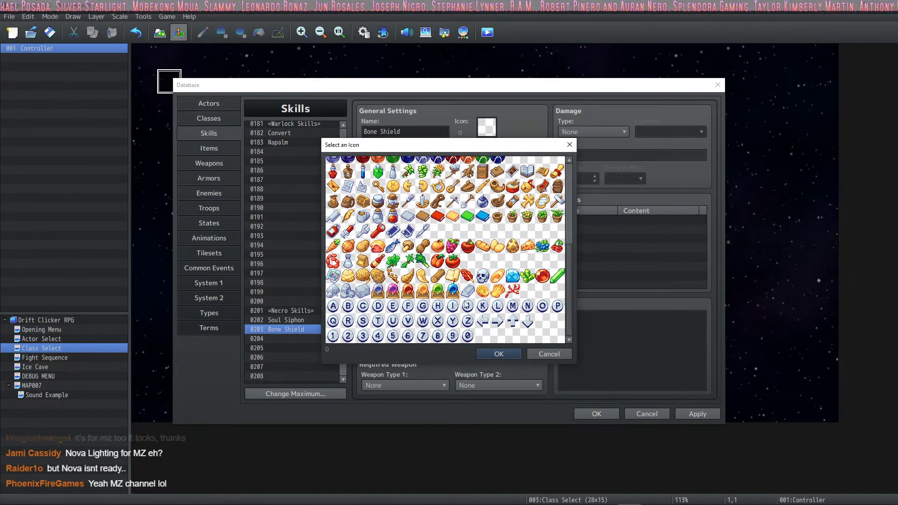
left_click(438, 291)
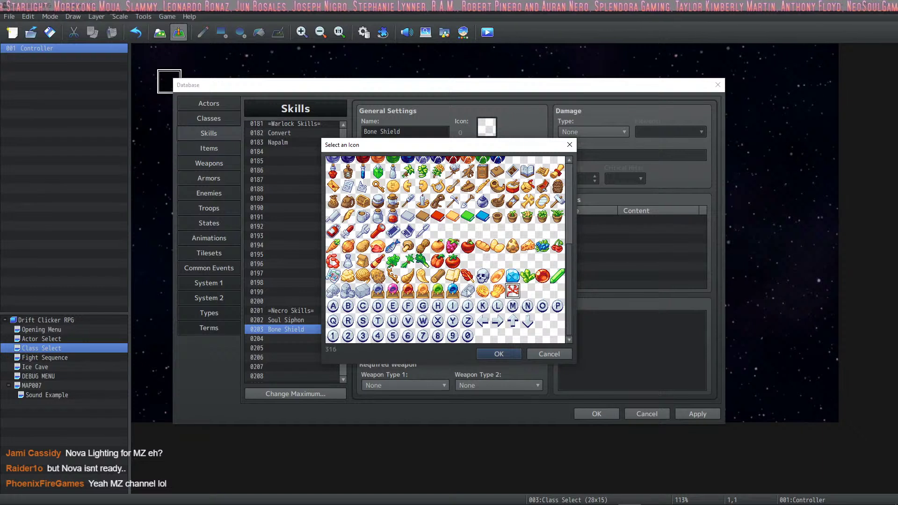
left_click(363, 293)
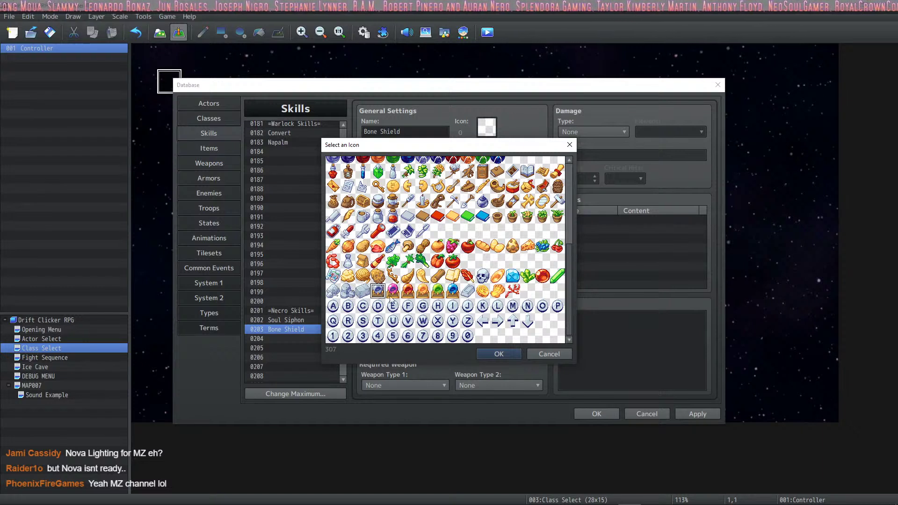
left_click(409, 292)
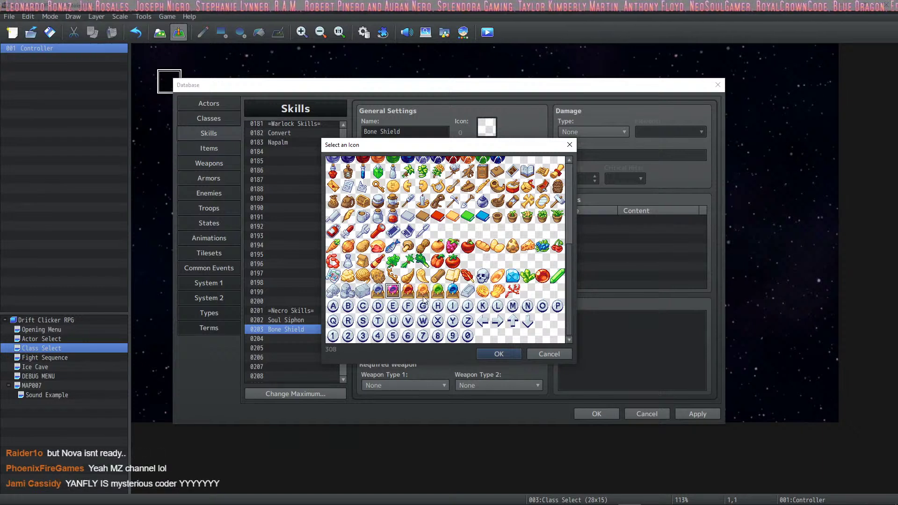
left_click(423, 292)
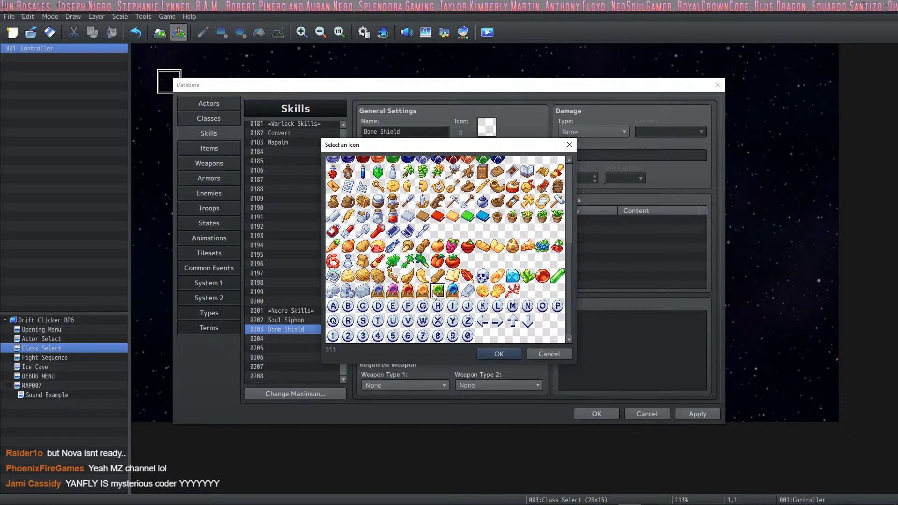
left_click(409, 292)
left_click(439, 294)
left_click(423, 293)
left_click(442, 292)
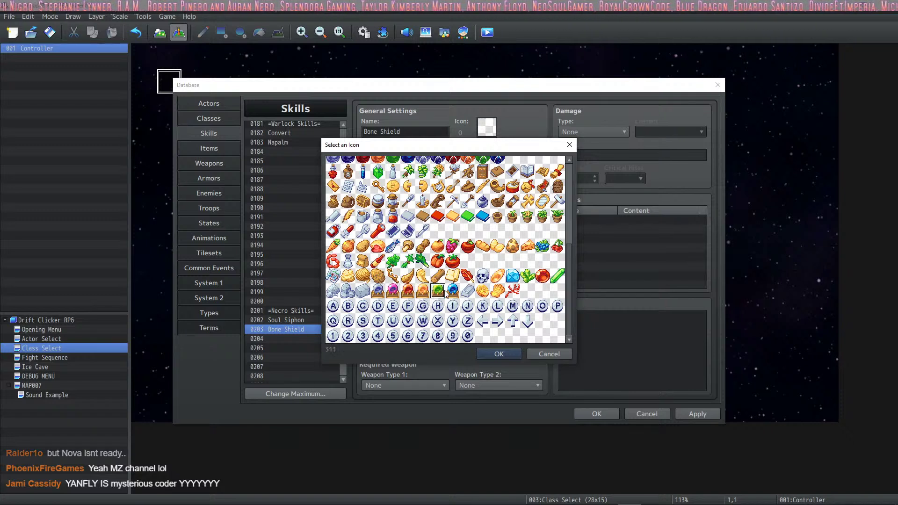
left_click(469, 293)
left_click(352, 287)
left_click(471, 293)
left_click(392, 291)
left_click(378, 292)
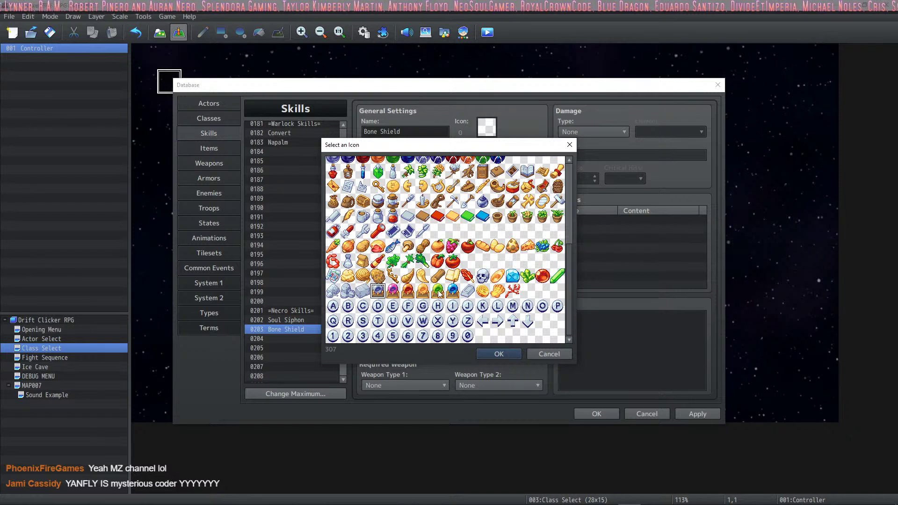
left_click(453, 292)
left_click(378, 292)
left_click(398, 293)
left_click(439, 292)
left_click(394, 293)
left_click(424, 292)
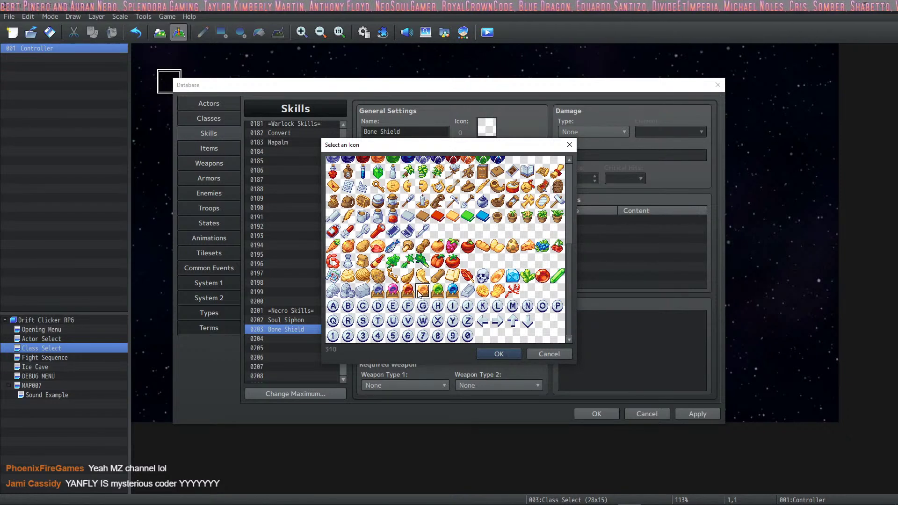
left_click(393, 293)
left_click(409, 293)
left_click(410, 278)
left_click(438, 261)
left_click(437, 246)
left_click(408, 261)
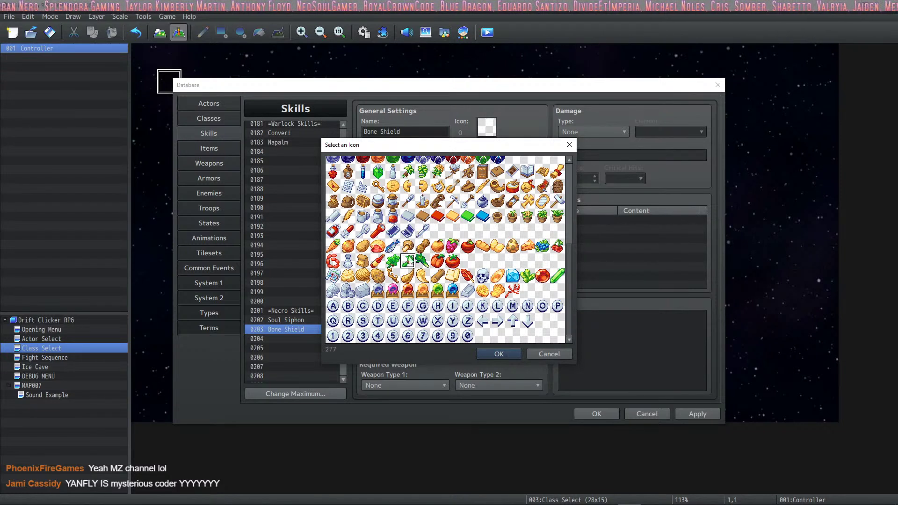
left_click(378, 276)
left_click(408, 305)
left_click(438, 290)
left_click(423, 261)
left_click(362, 276)
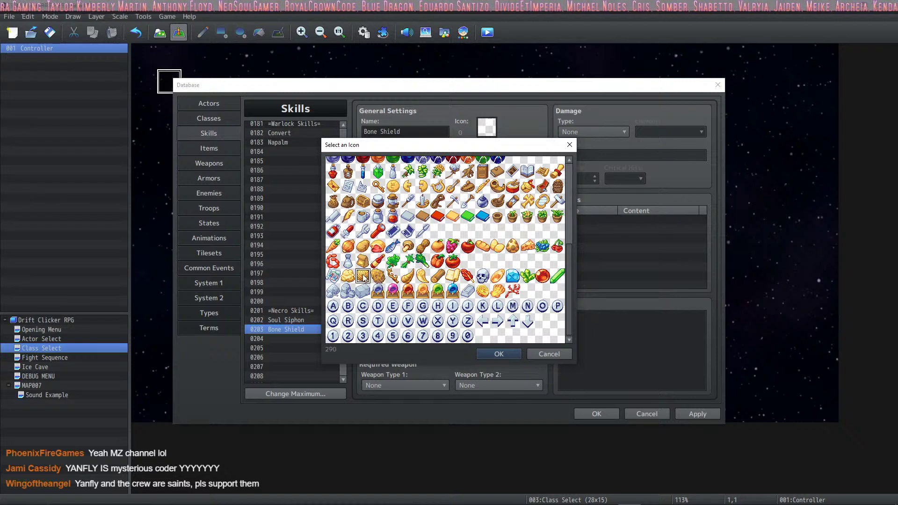
left_click(392, 306)
left_click(437, 291)
left_click(363, 291)
left_click(378, 291)
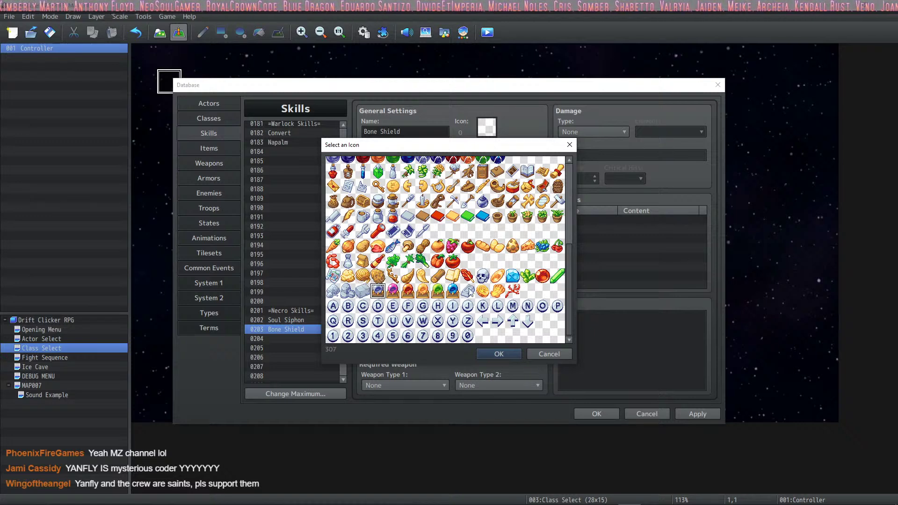
Step: Assign the skull icon 298 to the Bone Shield skill and save the database changes
left_click(482, 275)
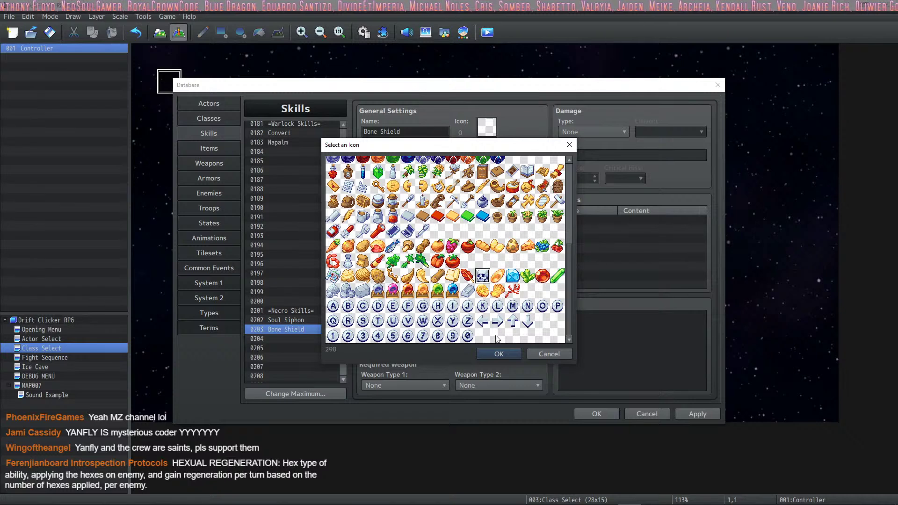
left_click(499, 354)
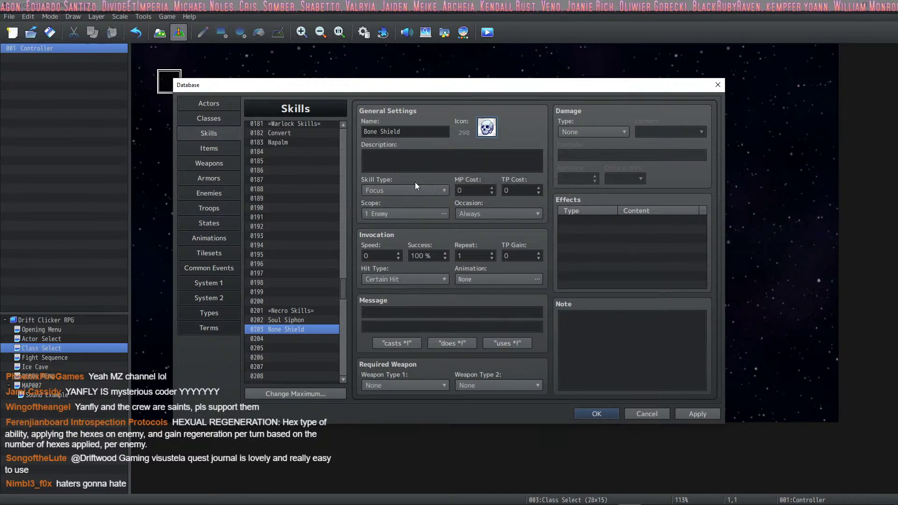
left_click(424, 161)
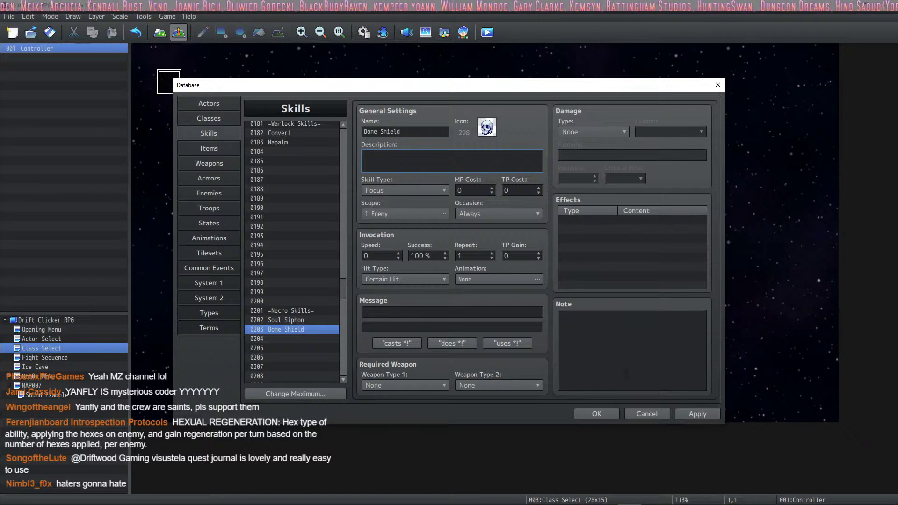
left_click(597, 413)
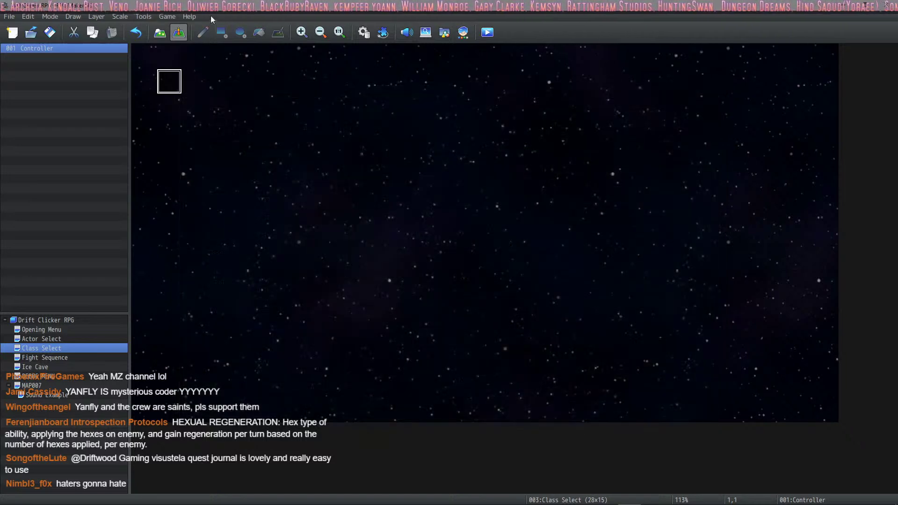
Step: Open the settings of the VisuMZ_1_SkillsStatesCore plugin and read its help from the introduction through the skill cost notetags
left_click(381, 35)
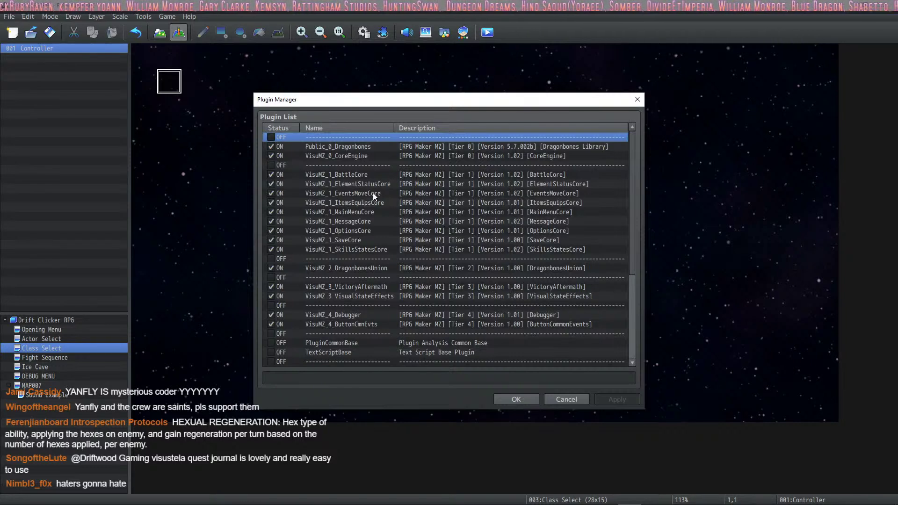
double_click(355, 249)
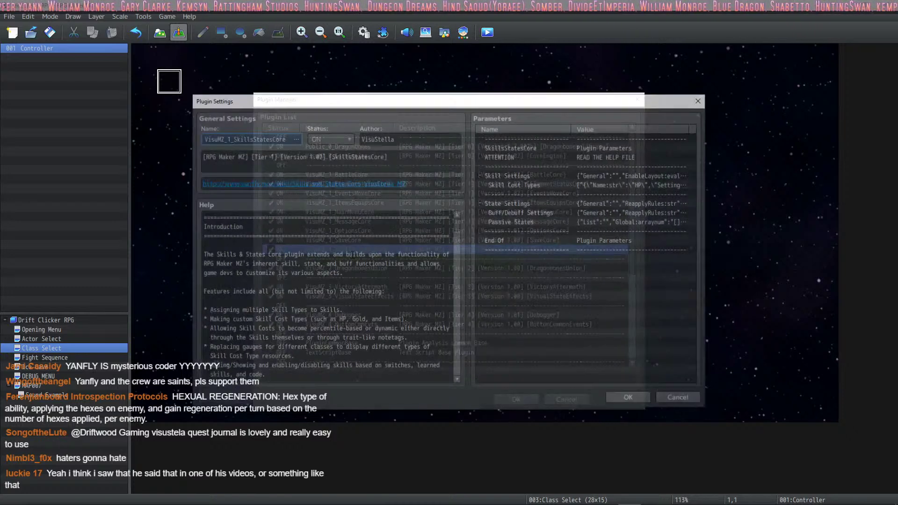
scroll(333, 261, "down", 5)
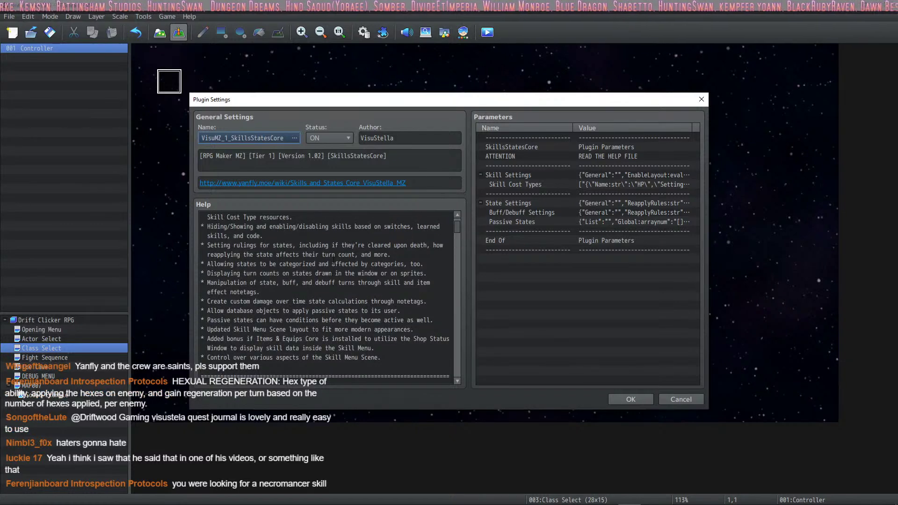
scroll(333, 261, "up", 4)
scroll(333, 261, "down", 7)
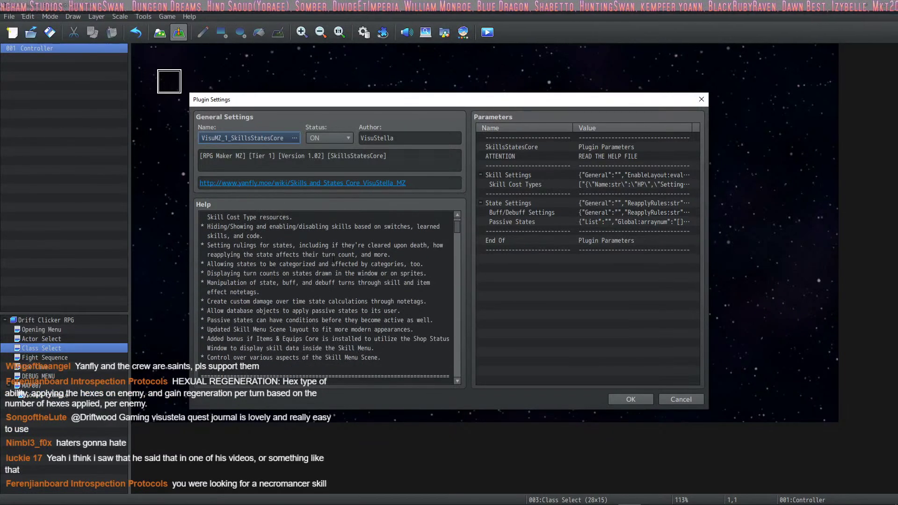
scroll(333, 257, "down", 5)
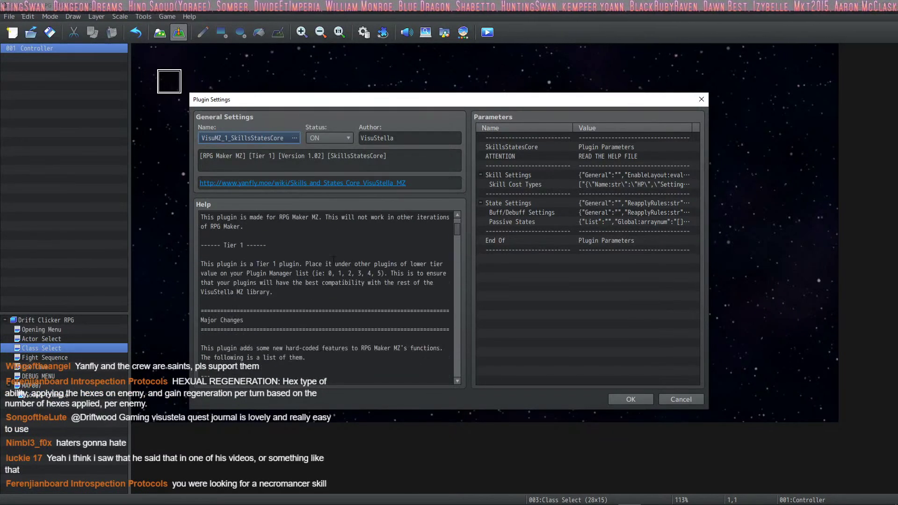
scroll(333, 260, "down", 2)
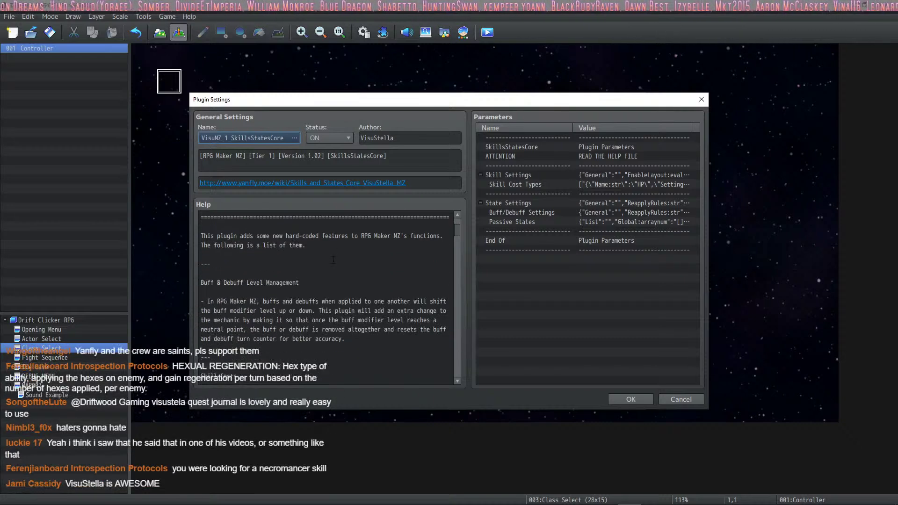
scroll(333, 259, "down", 8)
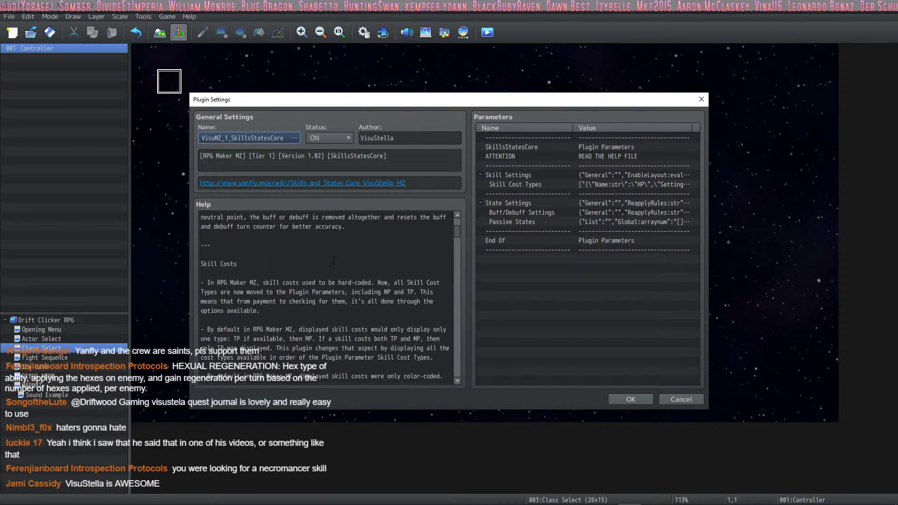
scroll(367, 242, "down", 5)
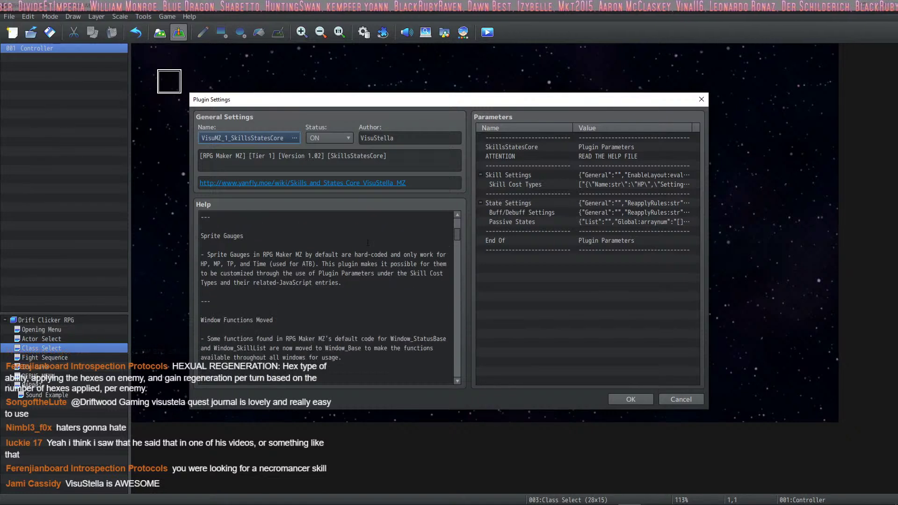
scroll(367, 242, "down", 8)
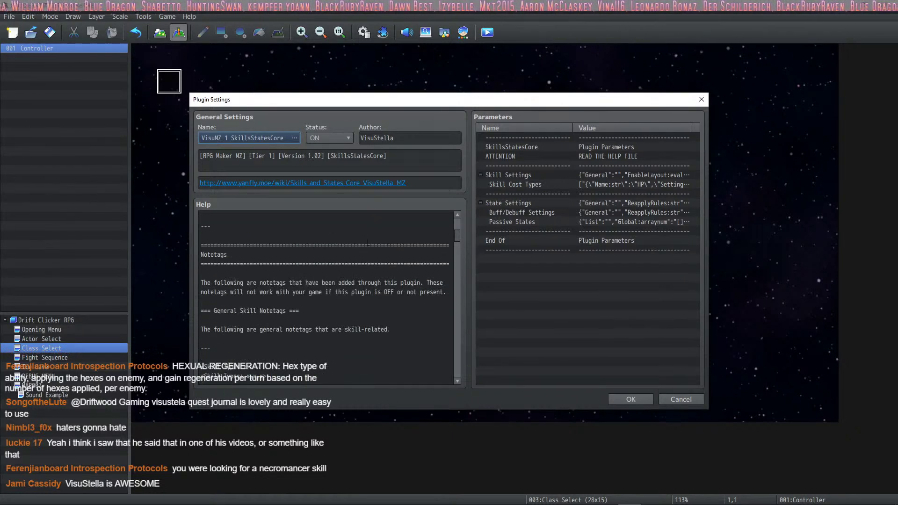
scroll(368, 242, "down", 5)
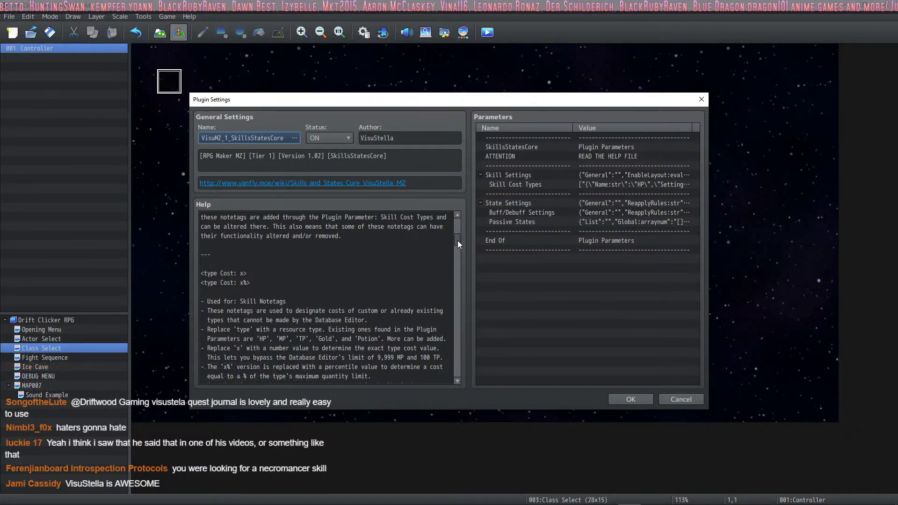
Step: Examine the General State Settings section of the plugin help, including the reapply rules and maximum turns
left_click_drag(457, 240, 462, 332)
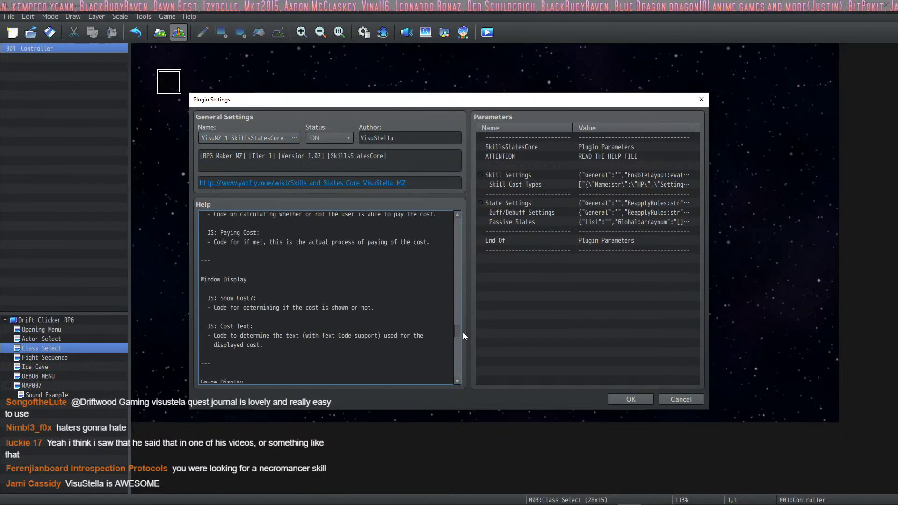
left_click(456, 357)
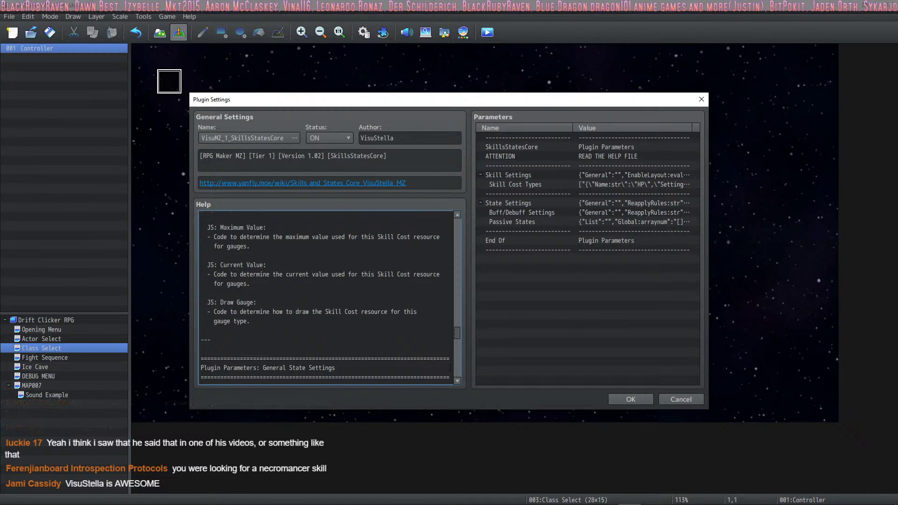
scroll(337, 328, "down", 9)
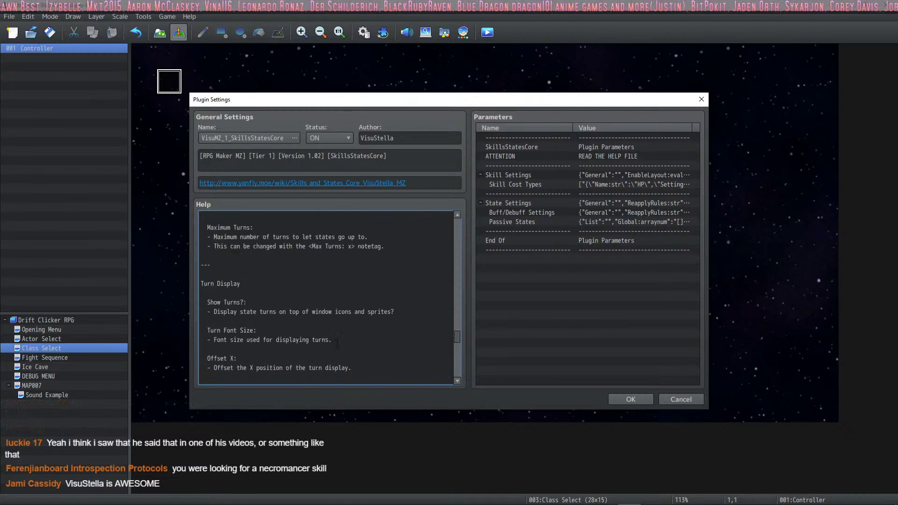
scroll(338, 344, "down", 6)
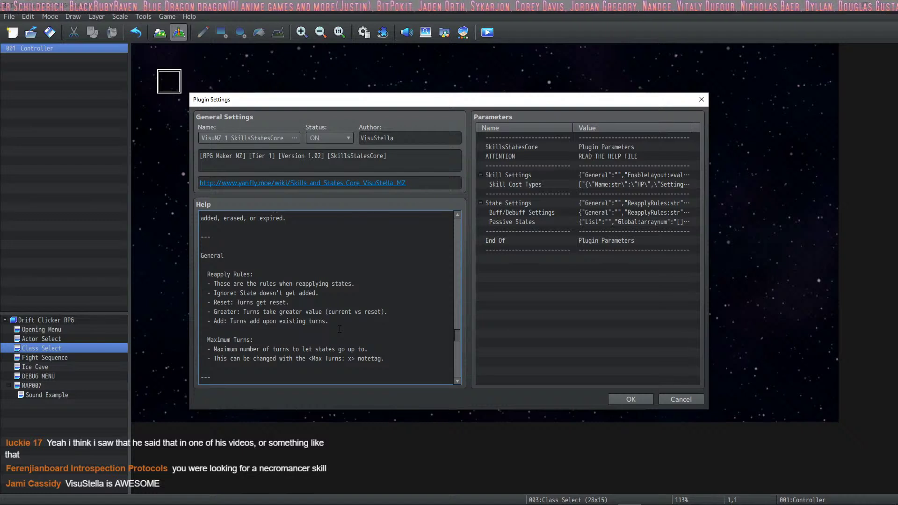
scroll(339, 329, "down", 3)
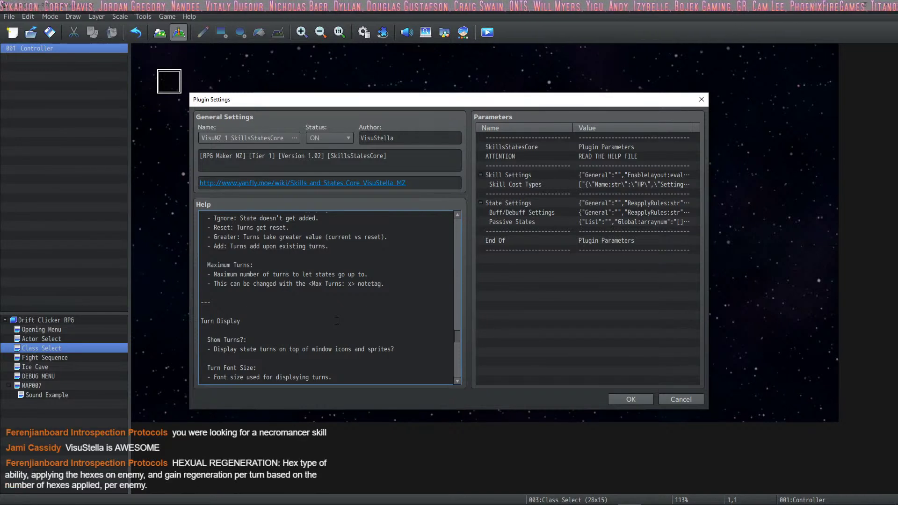
scroll(337, 321, "up", 4)
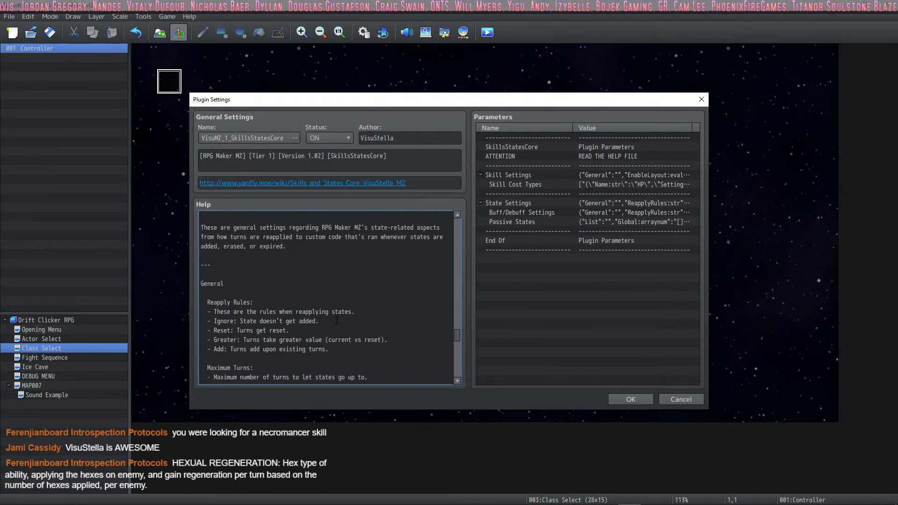
scroll(337, 321, "up", 1)
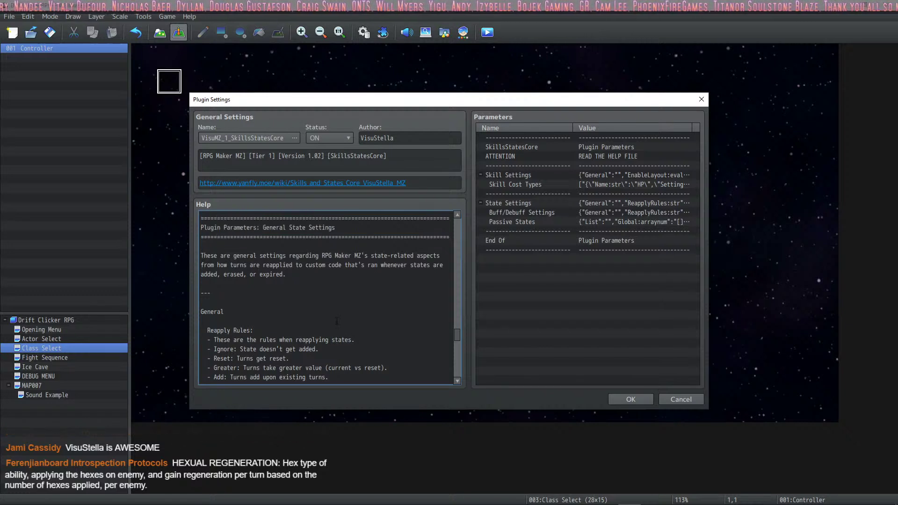
scroll(337, 320, "up", 3)
scroll(336, 321, "down", 3)
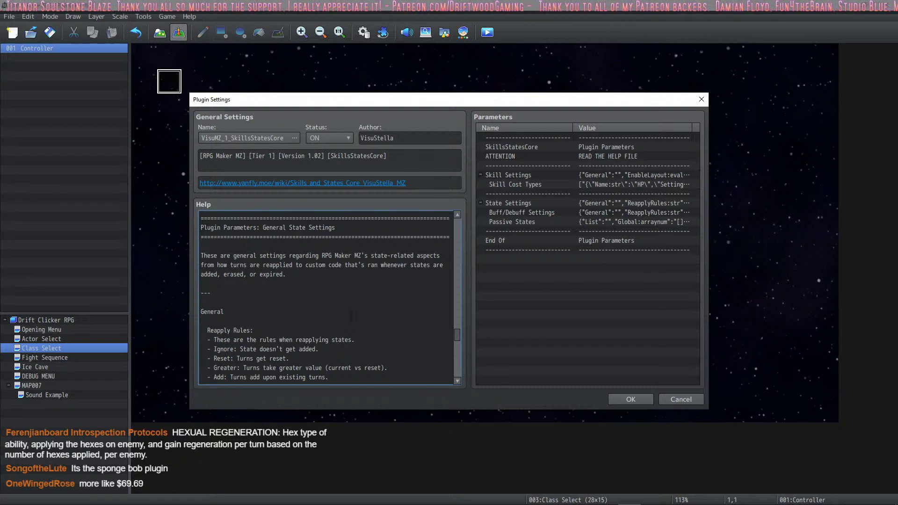
double_click(212, 311)
left_click(212, 312)
double_click(211, 311)
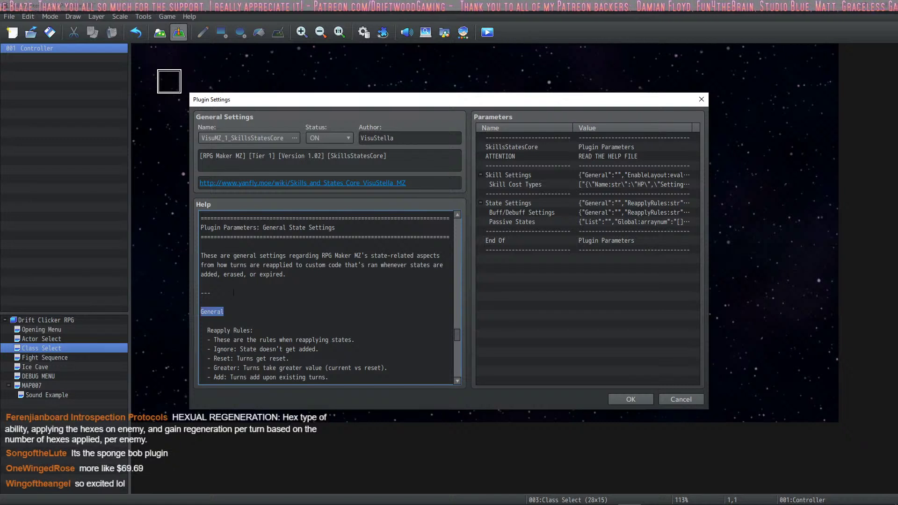
left_click(237, 314)
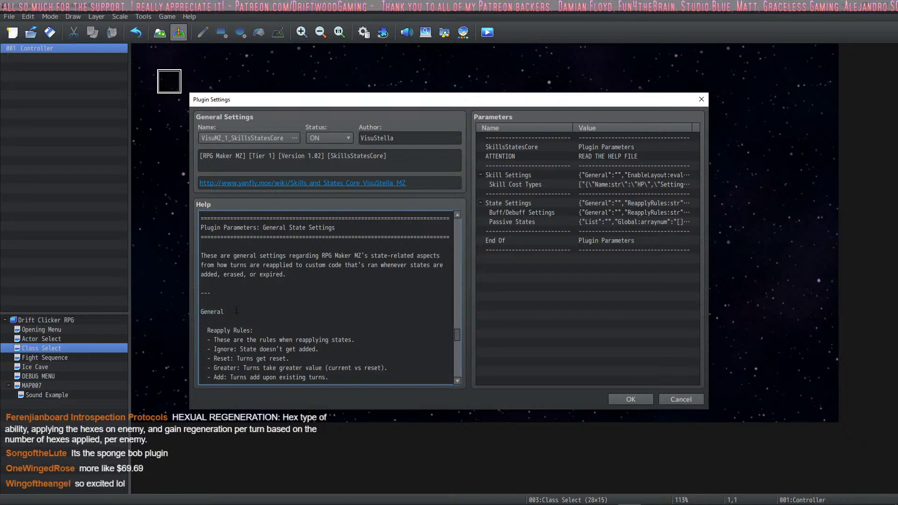
left_click_drag(242, 323, 190, 318)
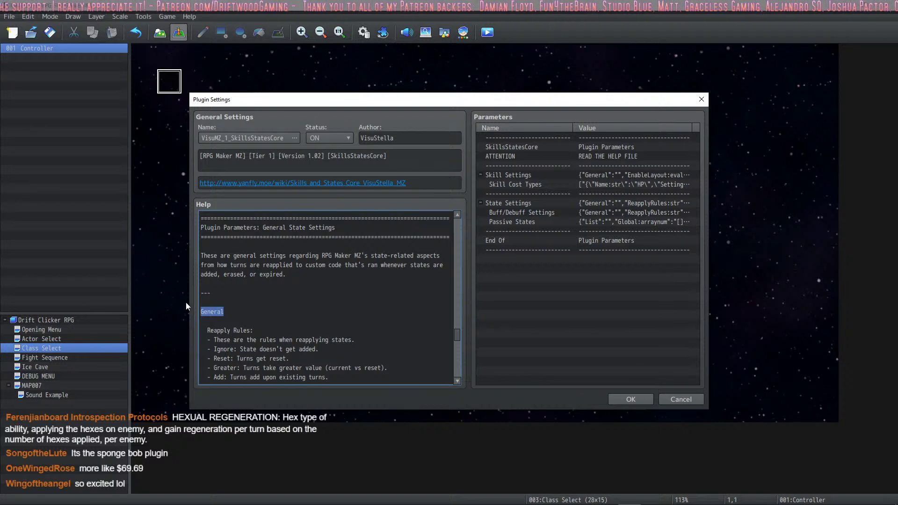
left_click_drag(258, 291, 250, 329)
left_click(251, 323)
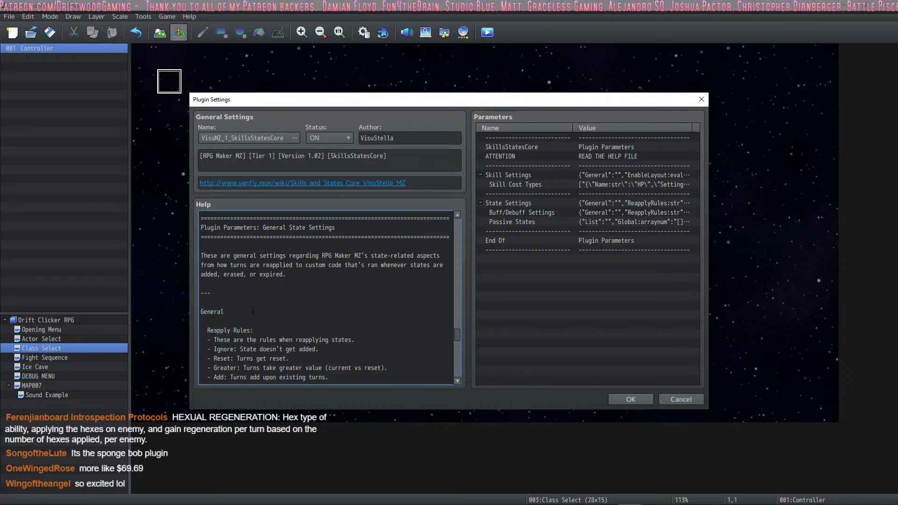
left_click_drag(201, 312, 254, 310)
left_click(259, 311)
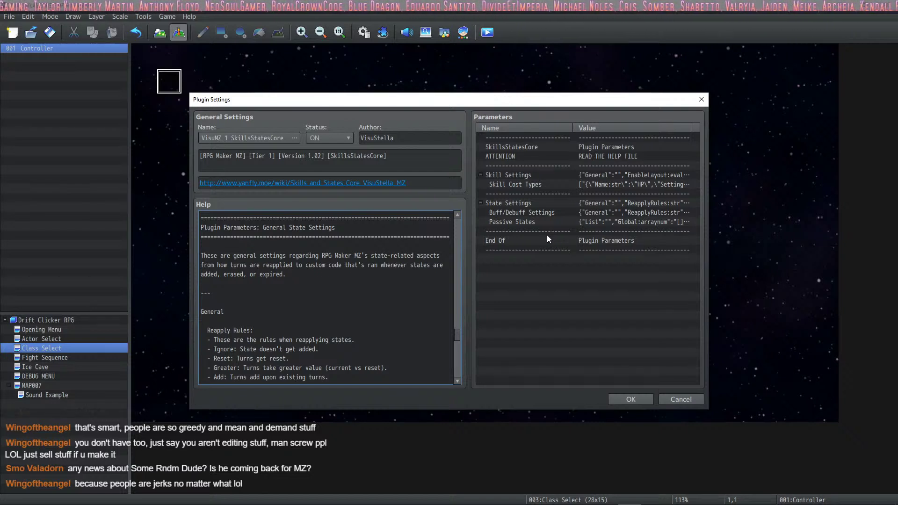
Step: Read the help's state settings from the reapply rules through the turn display and data display options
left_click(538, 175)
left_click(307, 291)
scroll(307, 291, "down", 4)
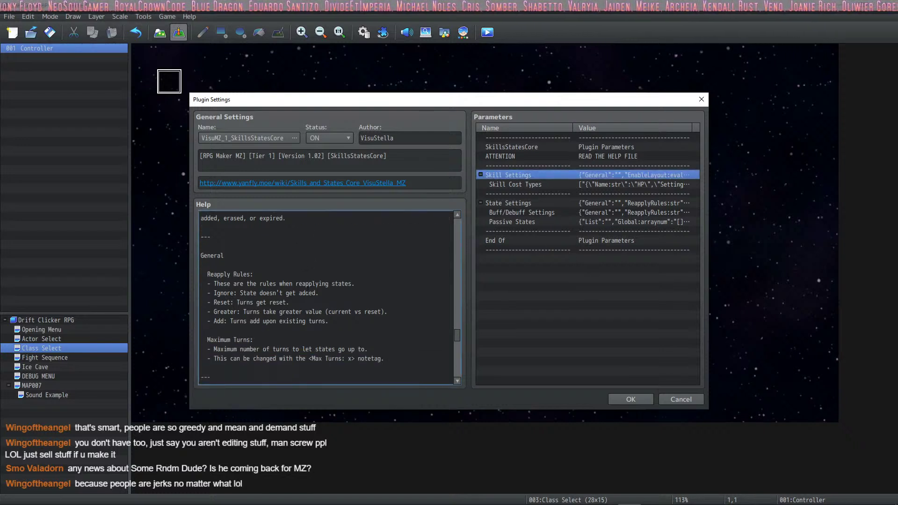
scroll(308, 290, "down", 1)
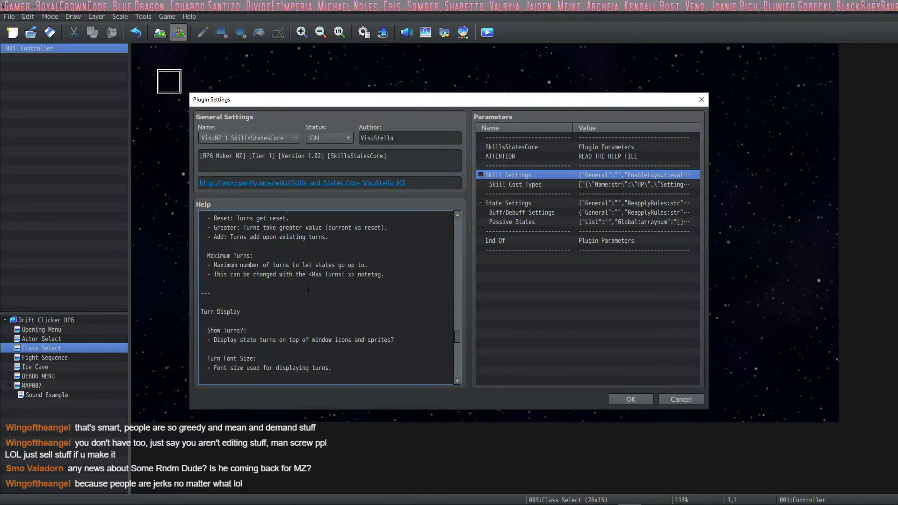
scroll(308, 290, "down", 2)
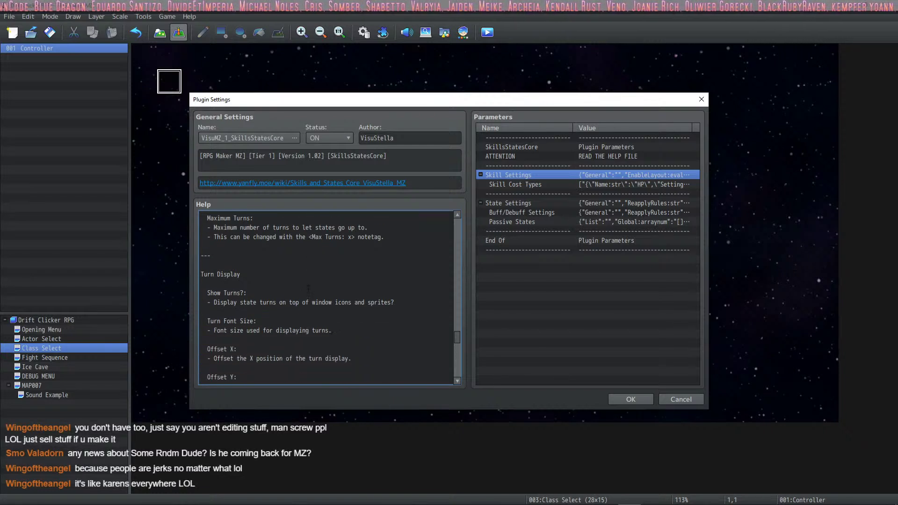
scroll(308, 289, "down", 1)
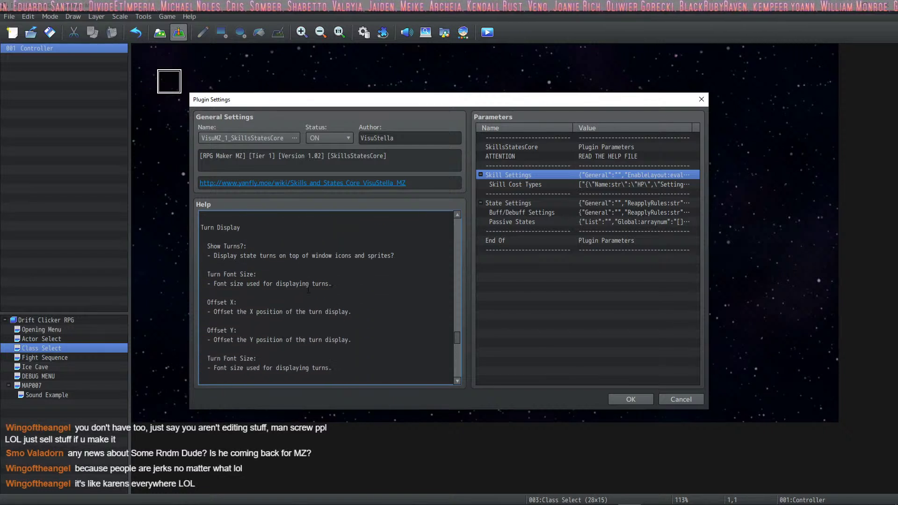
scroll(308, 290, "down", 1)
scroll(312, 281, "down", 6)
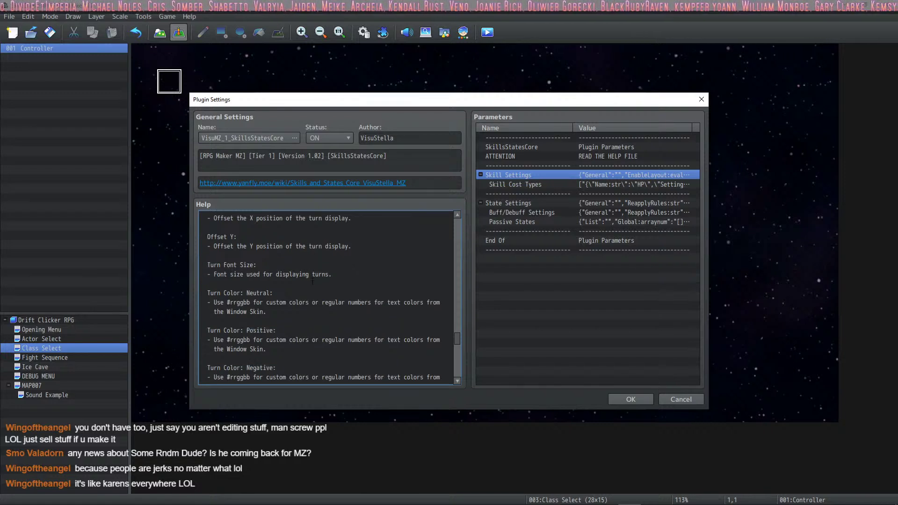
left_click_drag(331, 265, 372, 321)
left_click(353, 269)
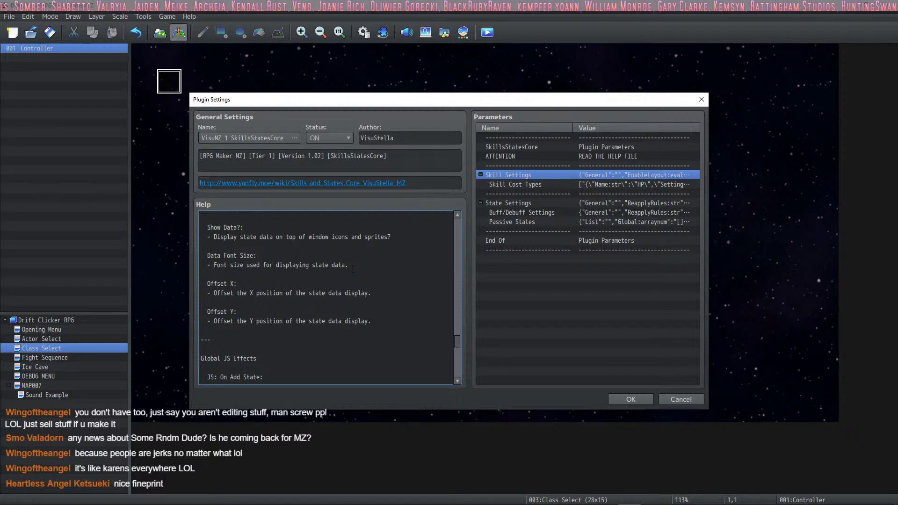
Step: Return to the Skill Cost Type settings in the plugin help and examine the name, icon and font options
scroll(353, 270, "up", 5)
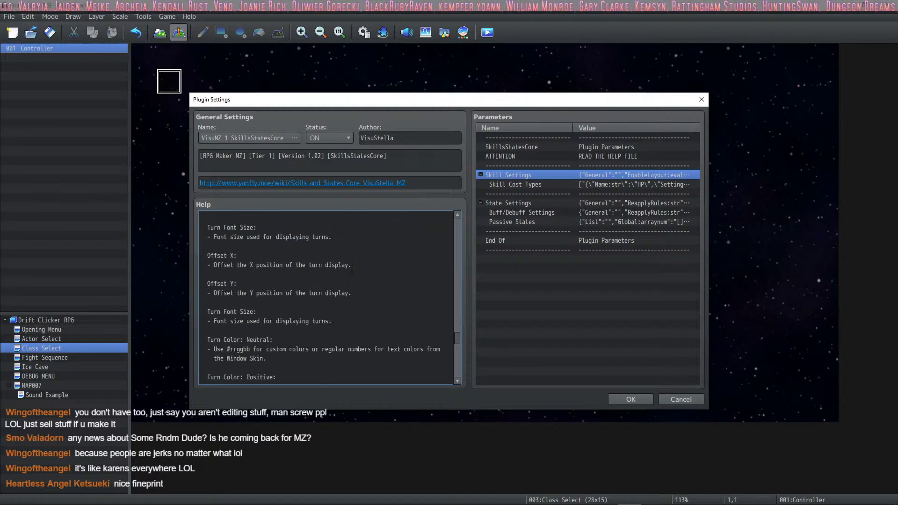
scroll(348, 271, "up", 10)
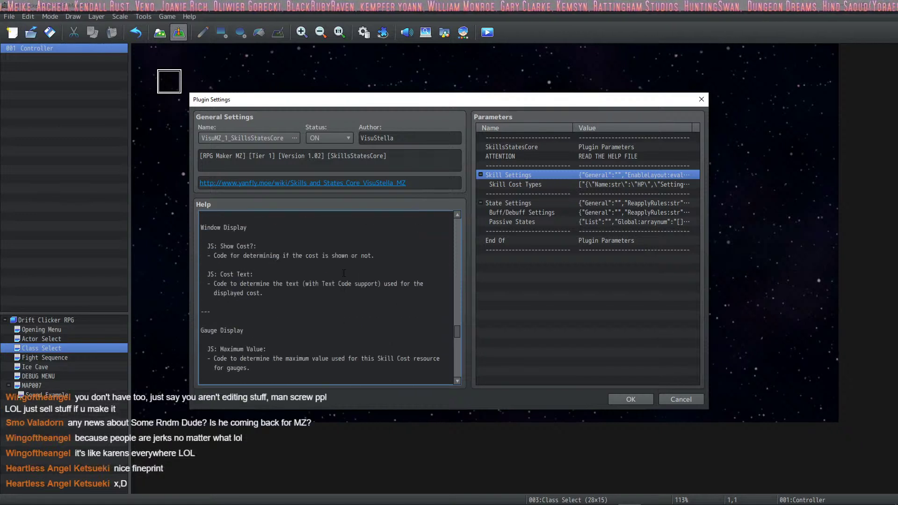
scroll(344, 271, "up", 6)
left_click_drag(201, 292, 362, 296)
left_click(362, 296)
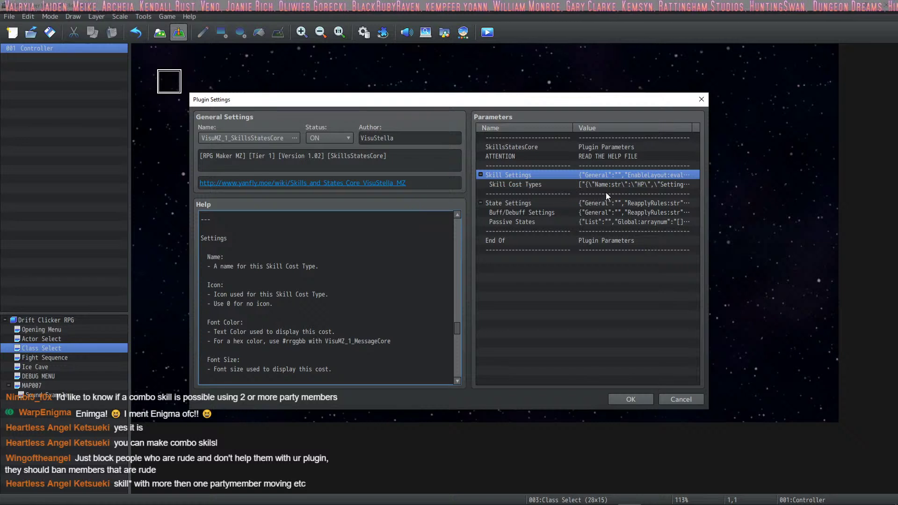
Step: Review the structure of the plugin's Skill Settings parameter, including its skill types and global JS effects, and close it
double_click(639, 175)
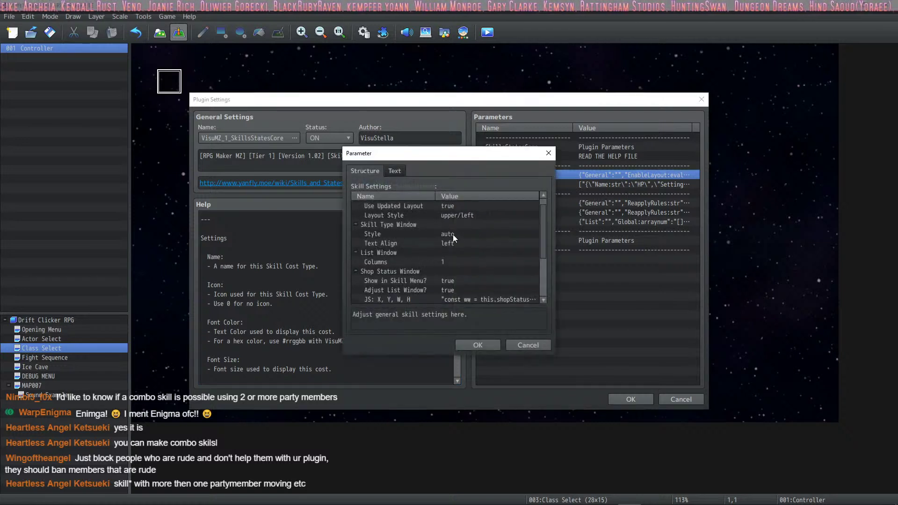
scroll(453, 234, "down", 3)
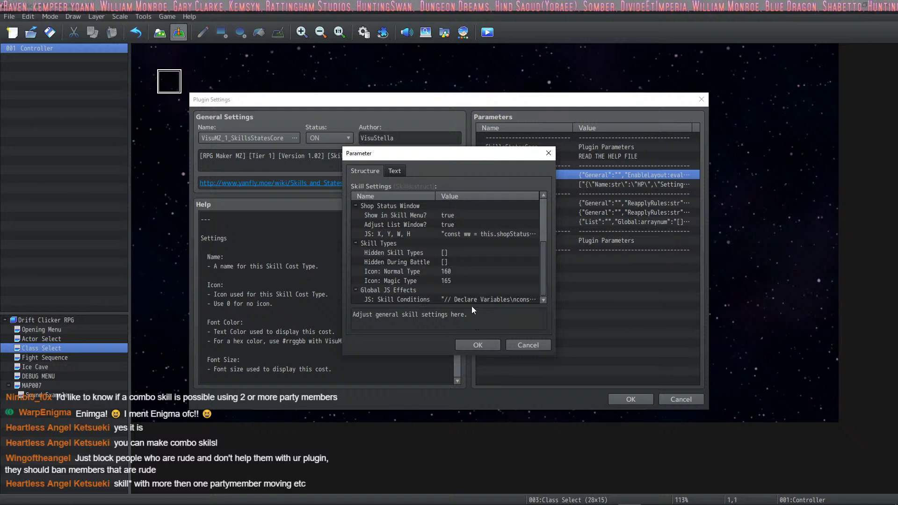
left_click(469, 348)
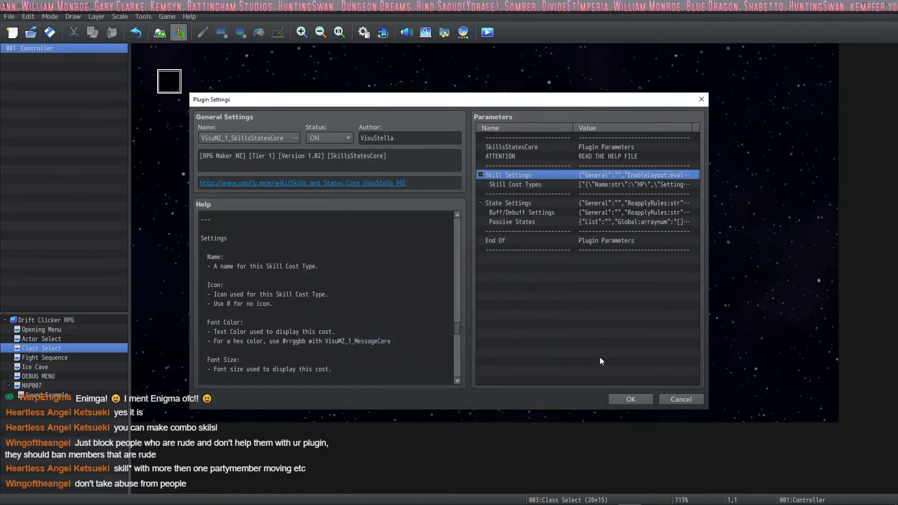
Step: Look through the plugin's Skill Cost Types list and its state, buff and passive state parameters, and close the plugin settings and plugin list
double_click(565, 182)
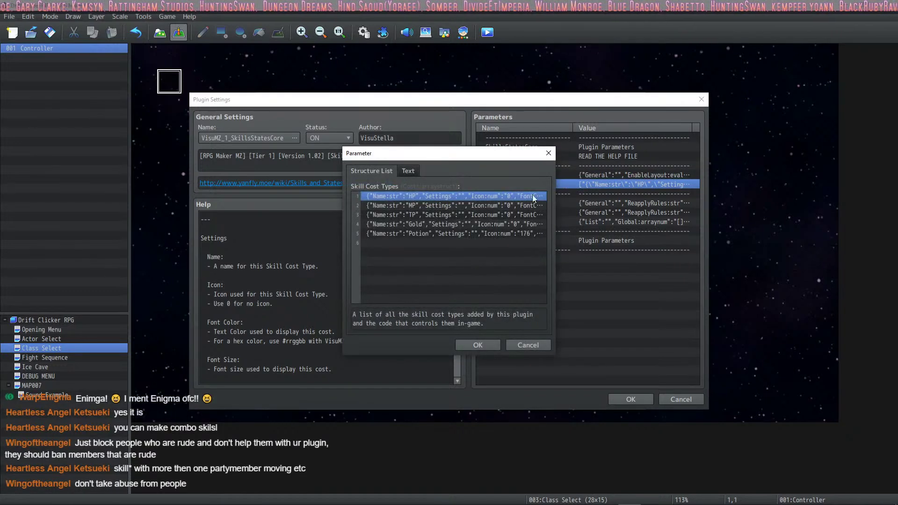
left_click(525, 345)
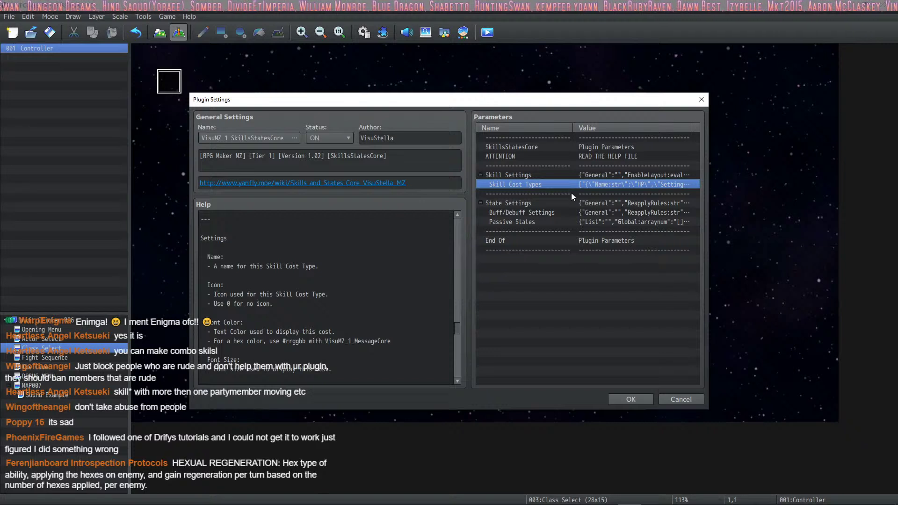
left_click(543, 203)
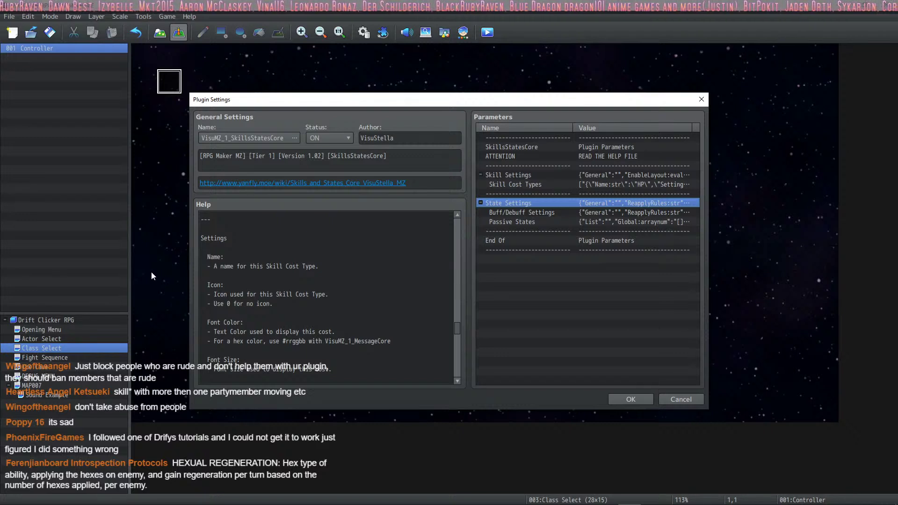
left_click(578, 214)
left_click(566, 222)
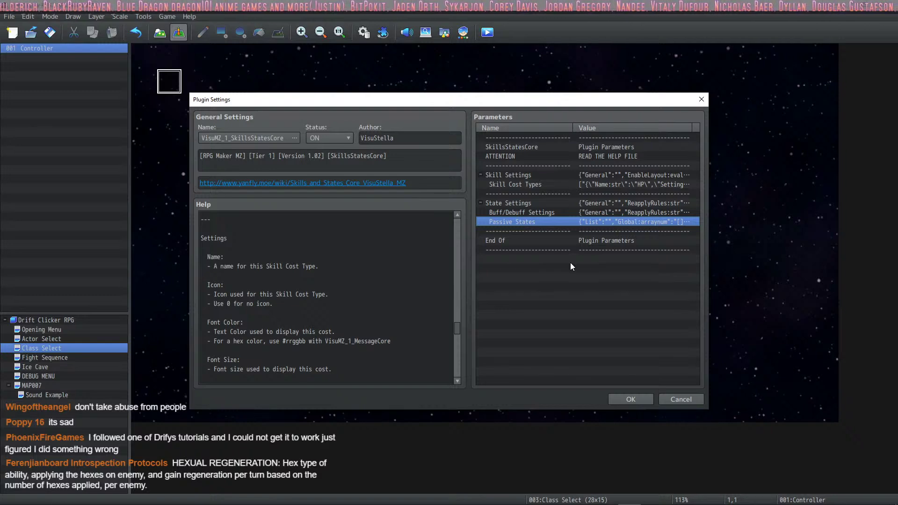
left_click(622, 400)
left_click(528, 401)
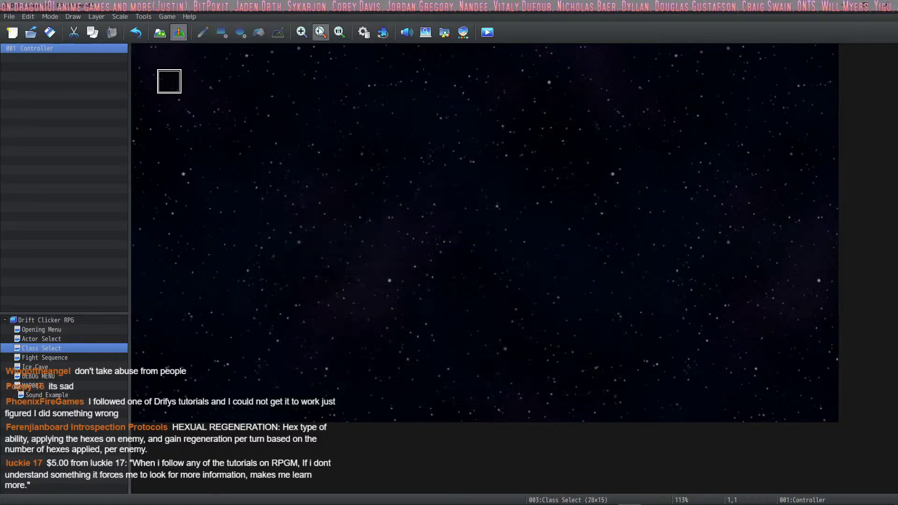
Step: Give the Bone Shield skill the description "(Absorption barrier req.) defunct." in the database and apply the change
left_click(364, 32)
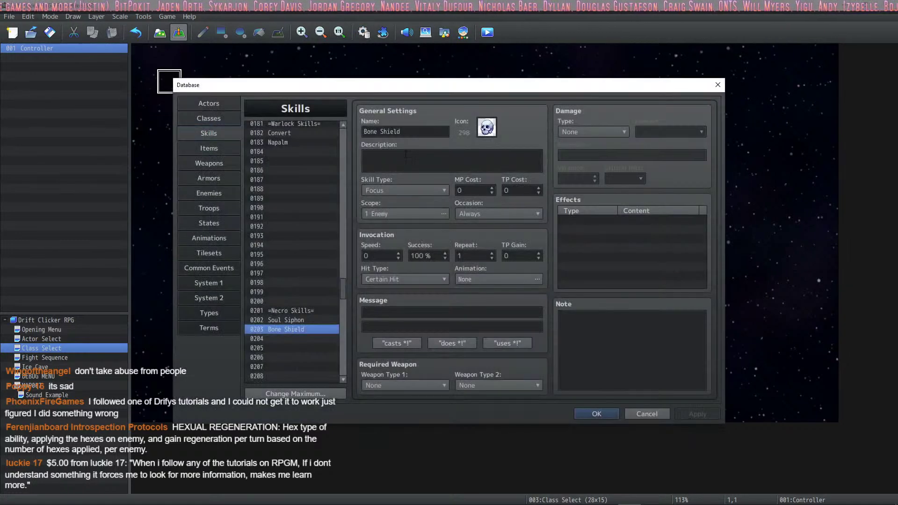
left_click(426, 160)
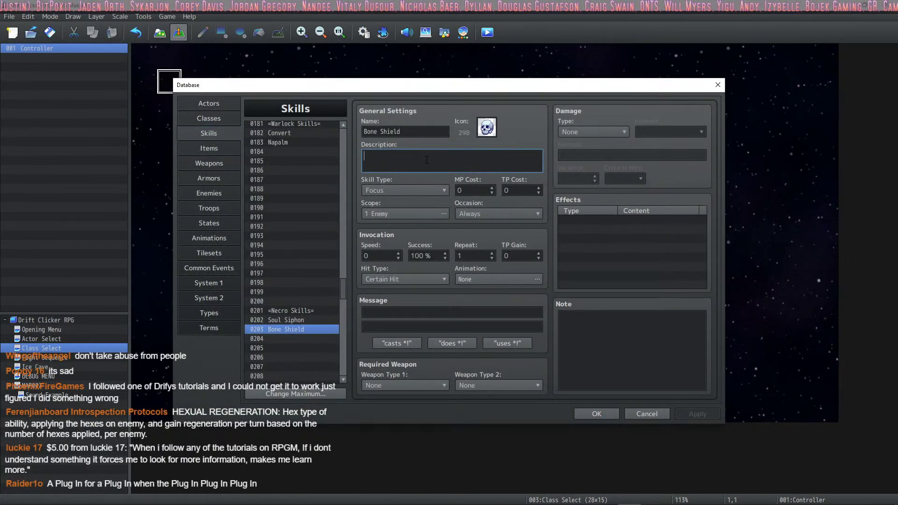
type("(Abs")
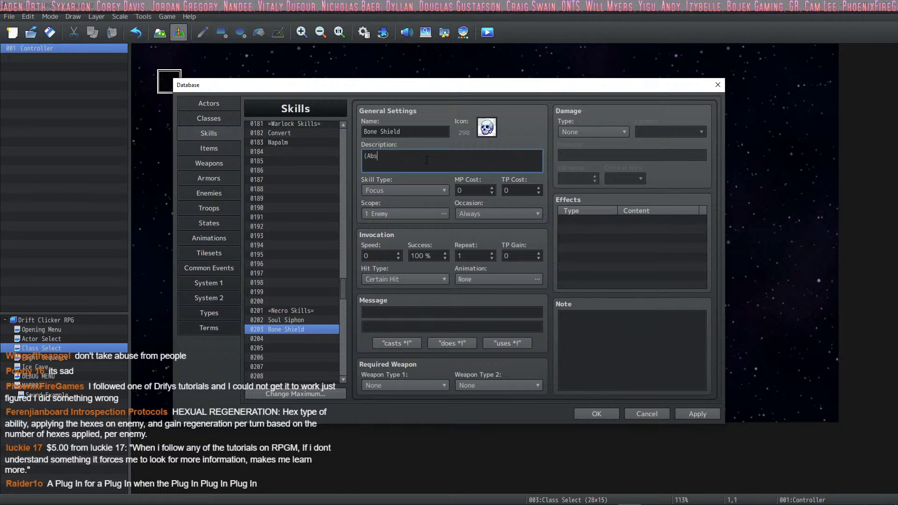
type("orption barrio")
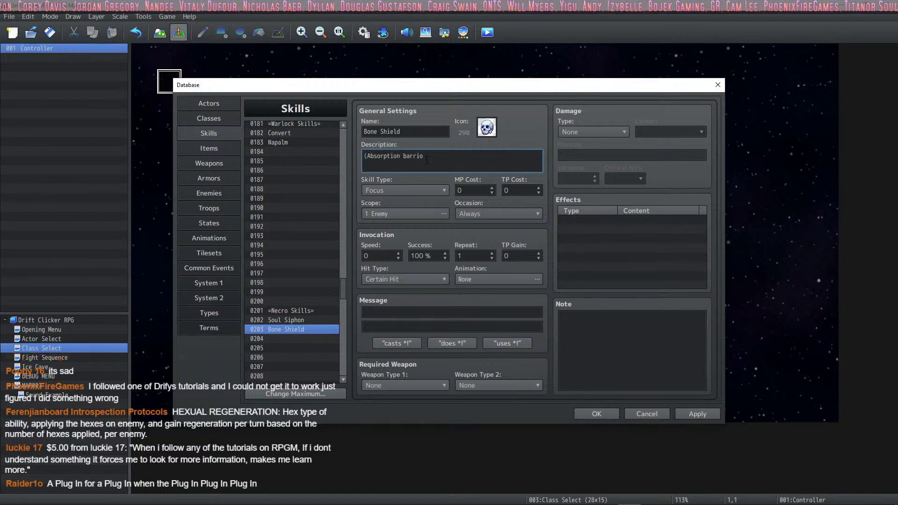
key("BackSpace")
type("er req.) defu")
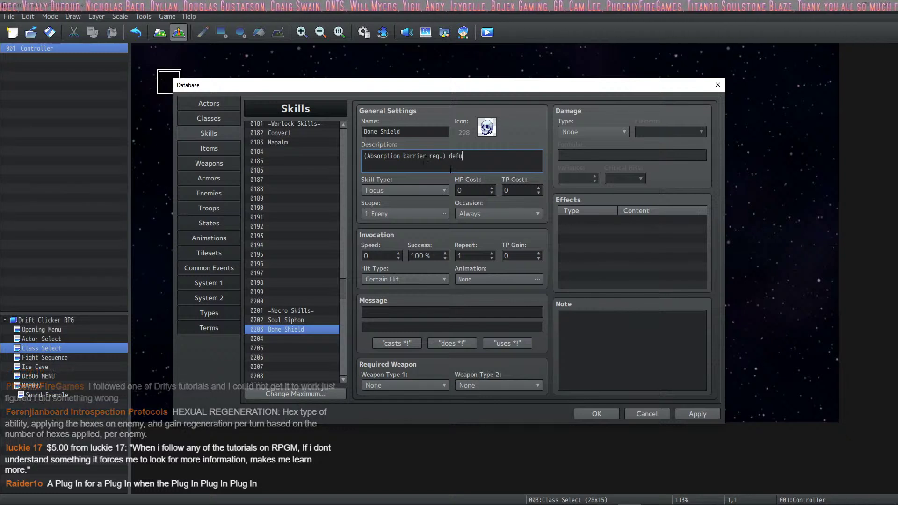
type("nct.")
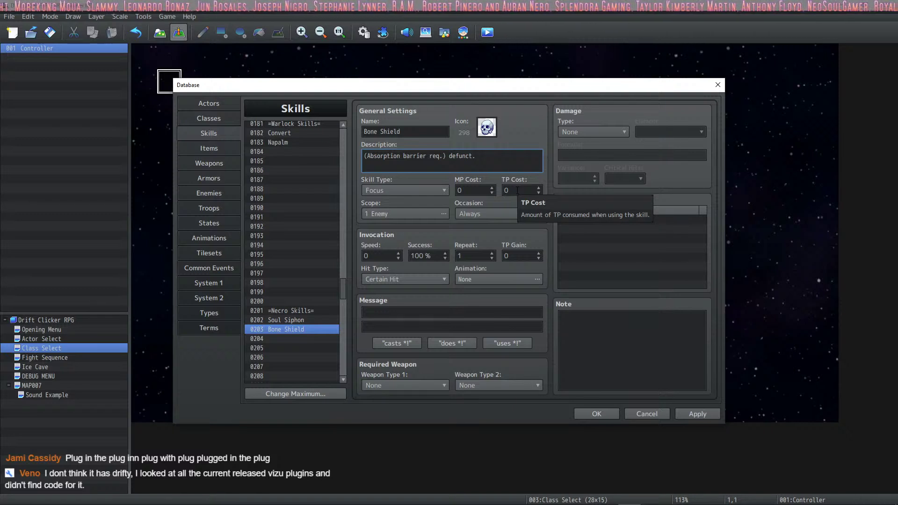
left_click(292, 350)
left_click(285, 330)
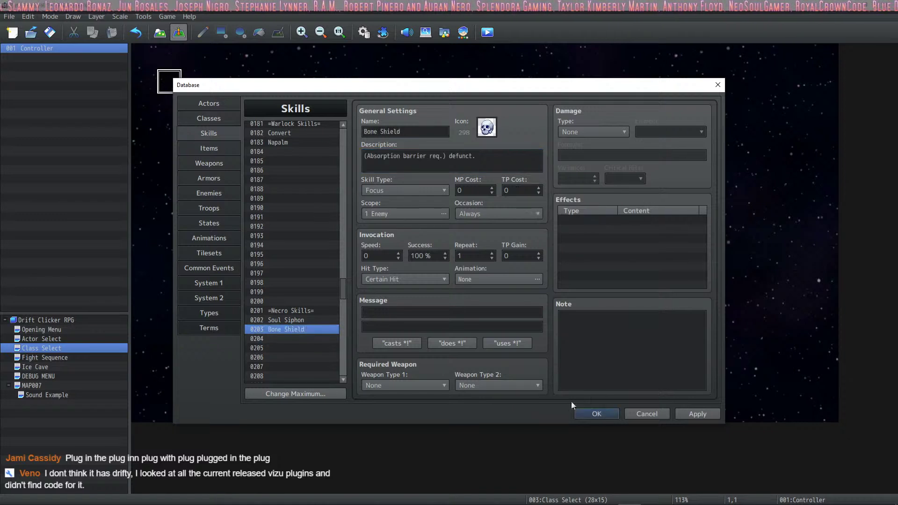
left_click(718, 414)
Step: Compare the settings of the Soul Siphon and Bone Shield skills
left_click(484, 151)
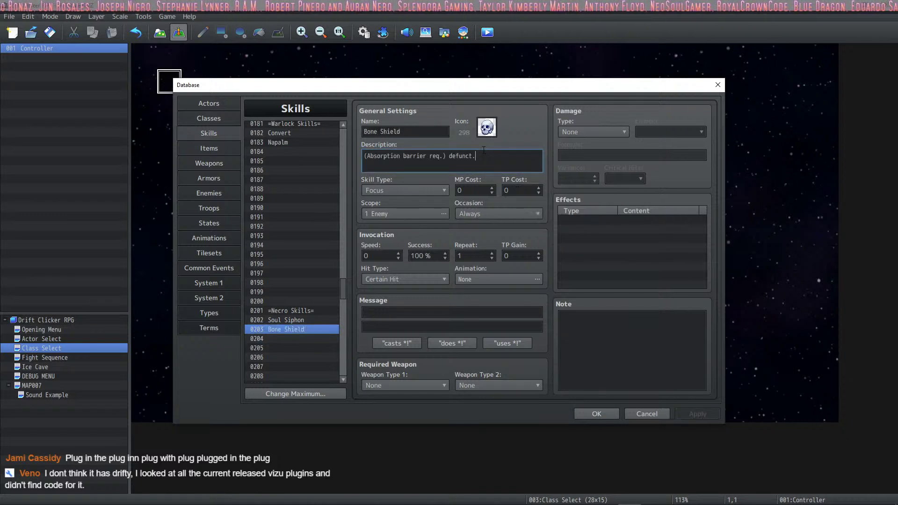
left_click_drag(288, 262, 307, 319)
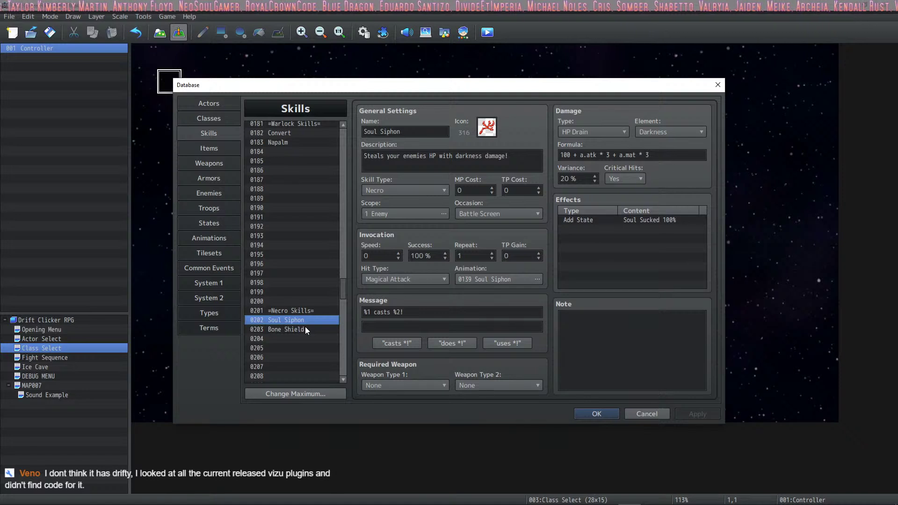
left_click(297, 329)
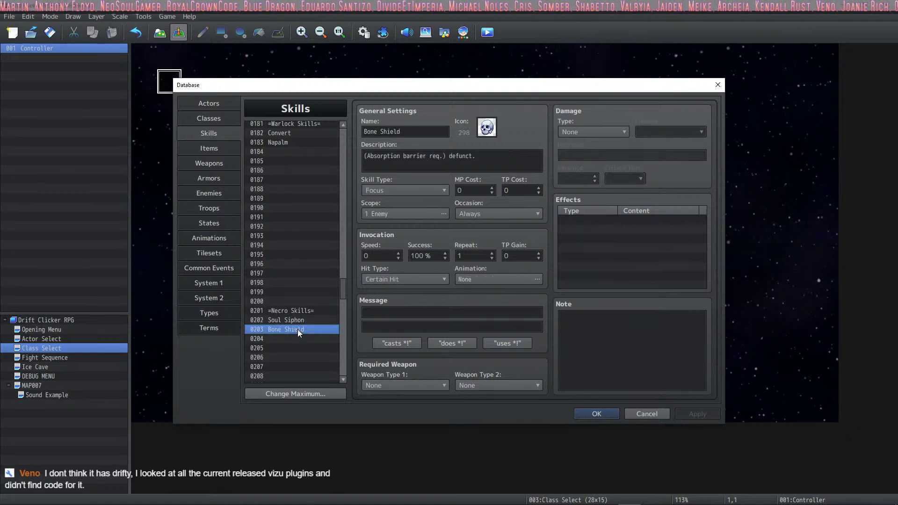
left_click(302, 321)
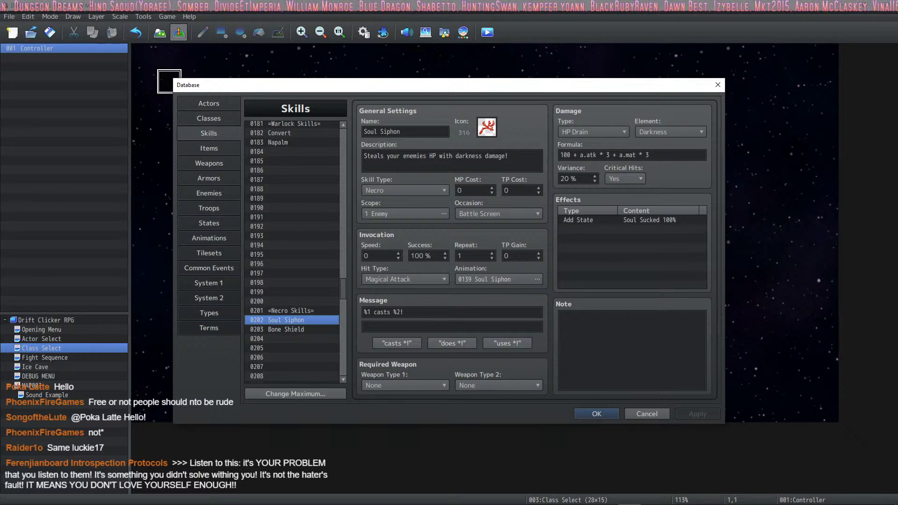
left_click(301, 329)
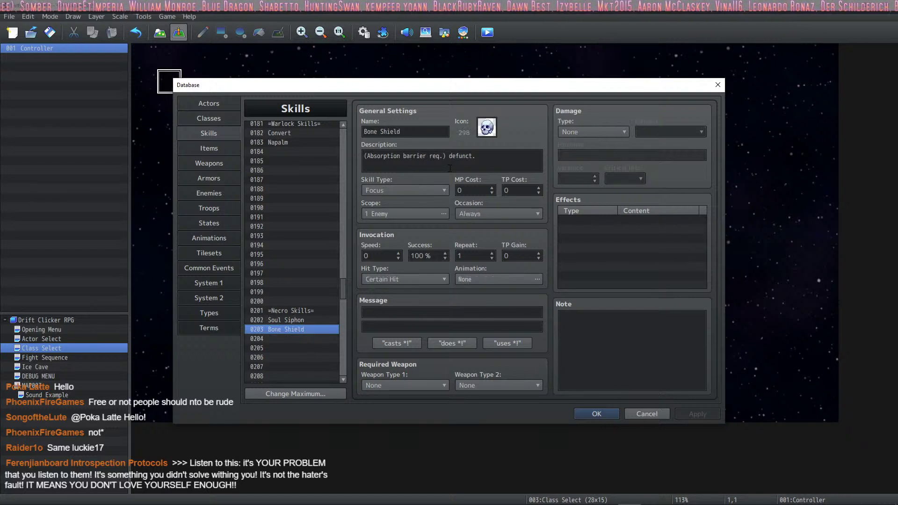
Step: Assign icon 299 to the empty skill slot 0204 below Bone Shield
left_click(302, 337)
double_click(486, 126)
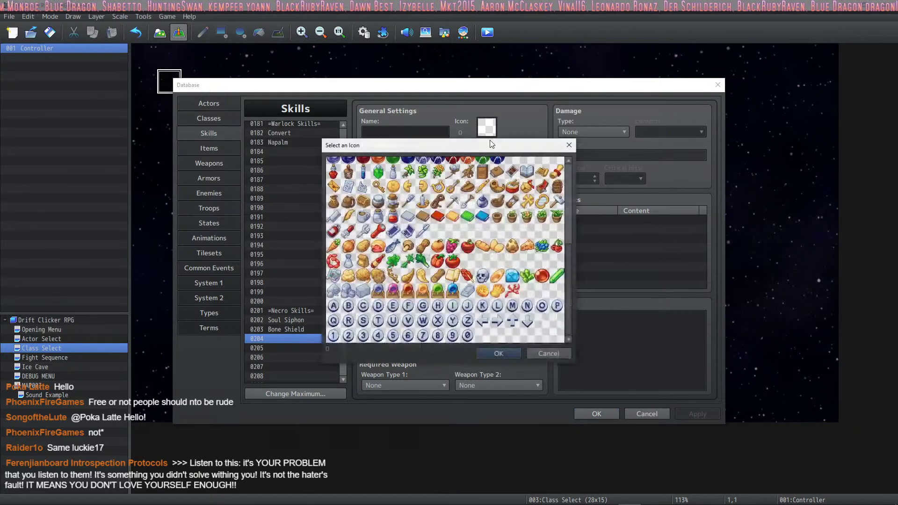
scroll(569, 269, "down", 5)
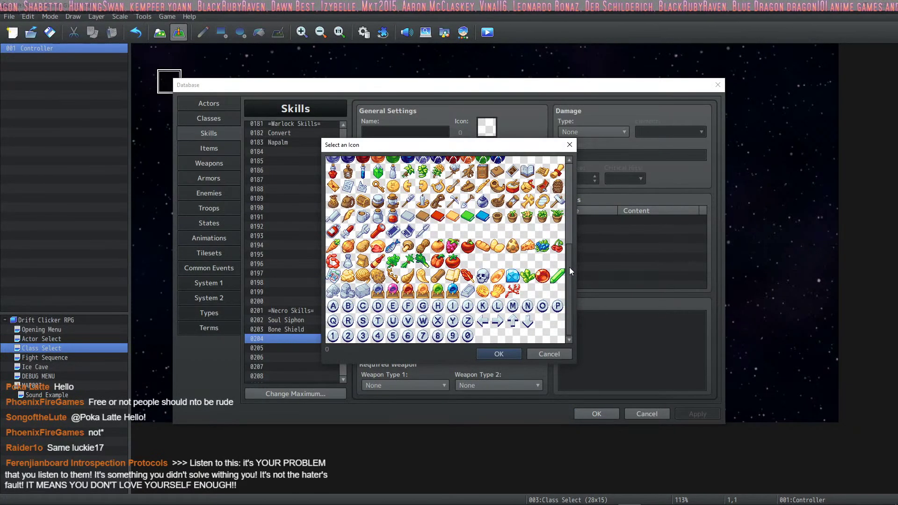
left_click_drag(569, 268, 564, 211)
scroll(570, 281, "down", 3)
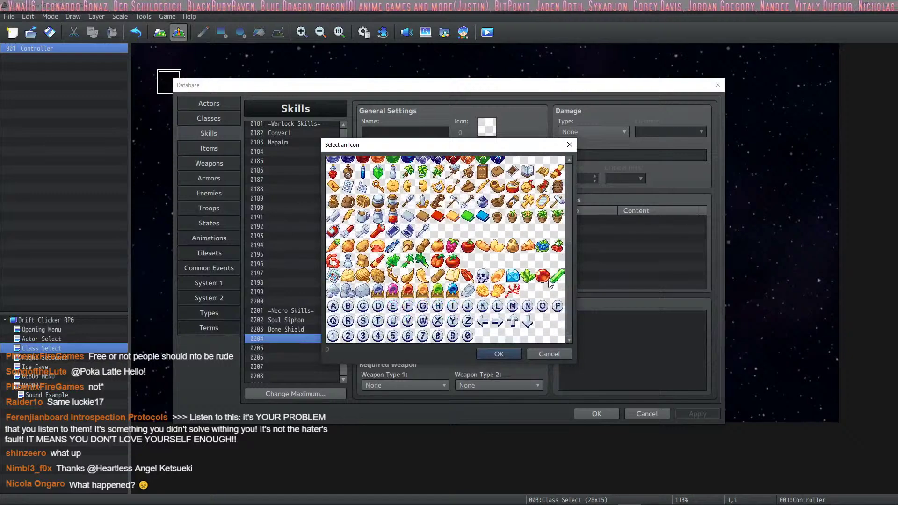
scroll(568, 272, "up", 3)
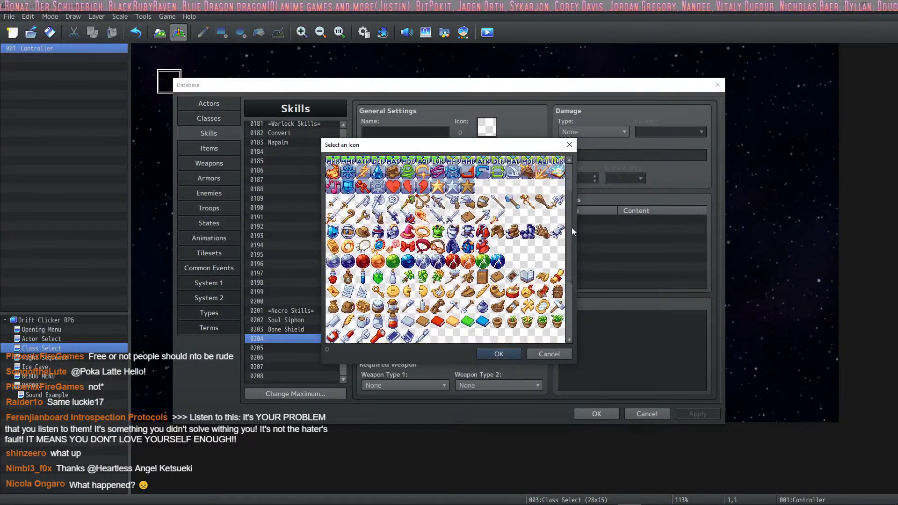
left_click_drag(571, 245, 571, 185)
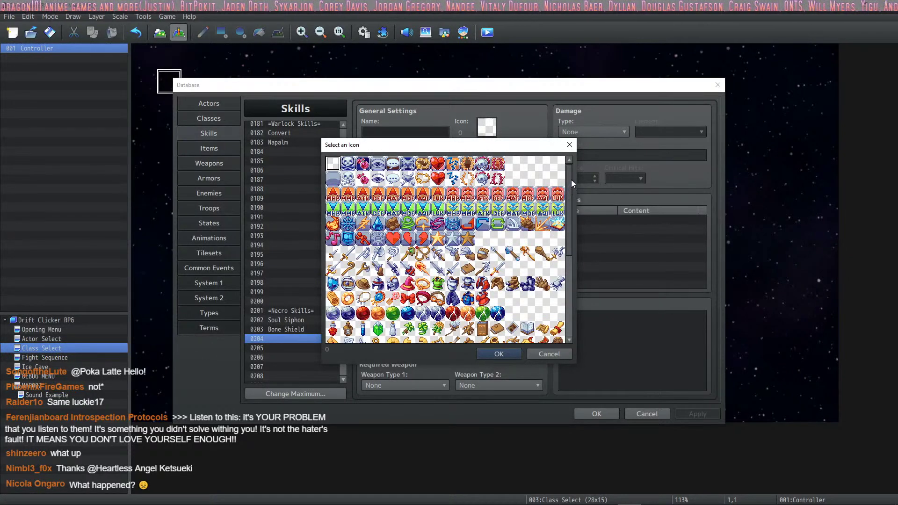
left_click_drag(571, 180, 567, 291)
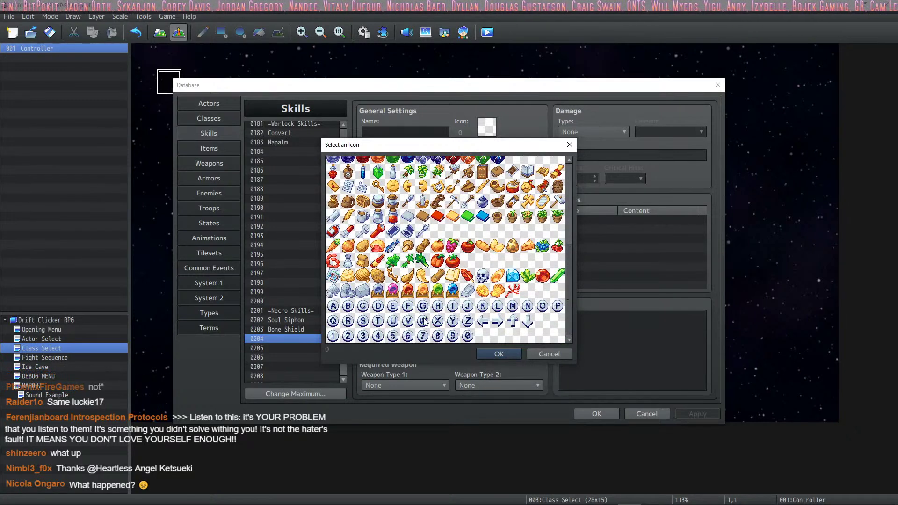
left_click(470, 279)
left_click(497, 278)
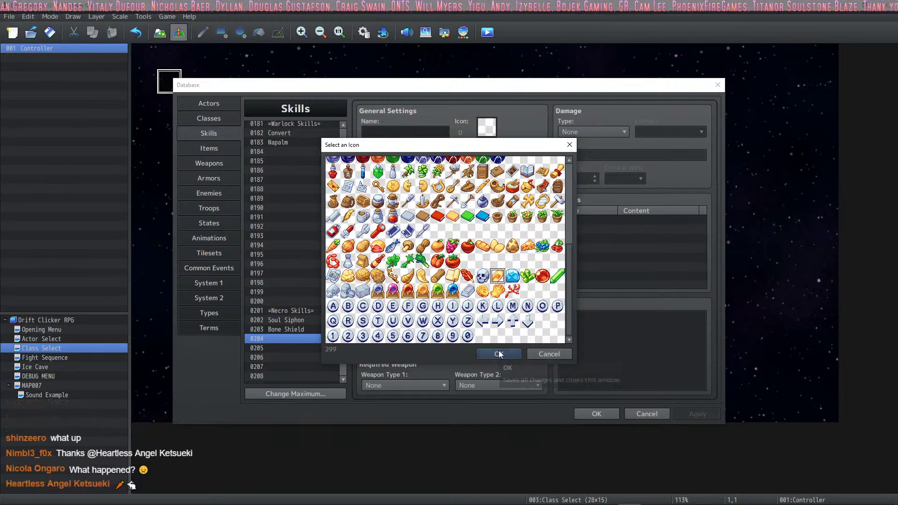
left_click(499, 354)
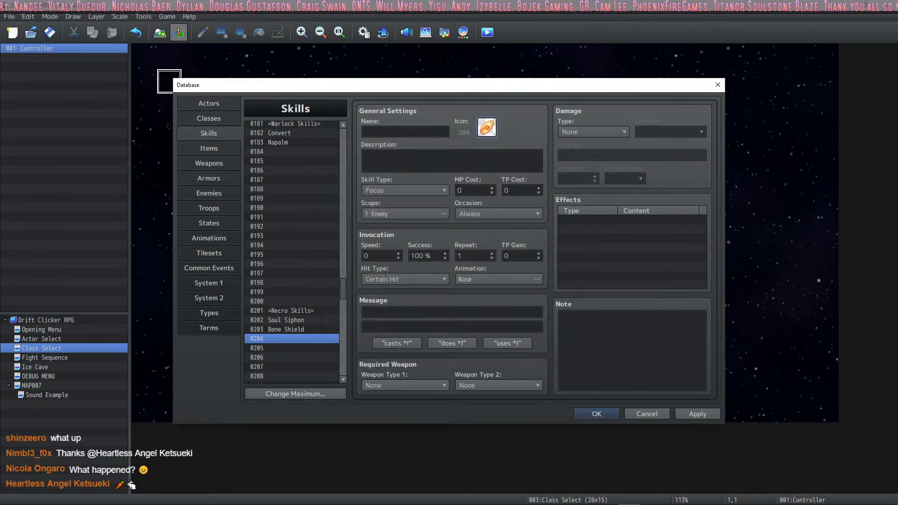
left_click(441, 127)
left_click(429, 152)
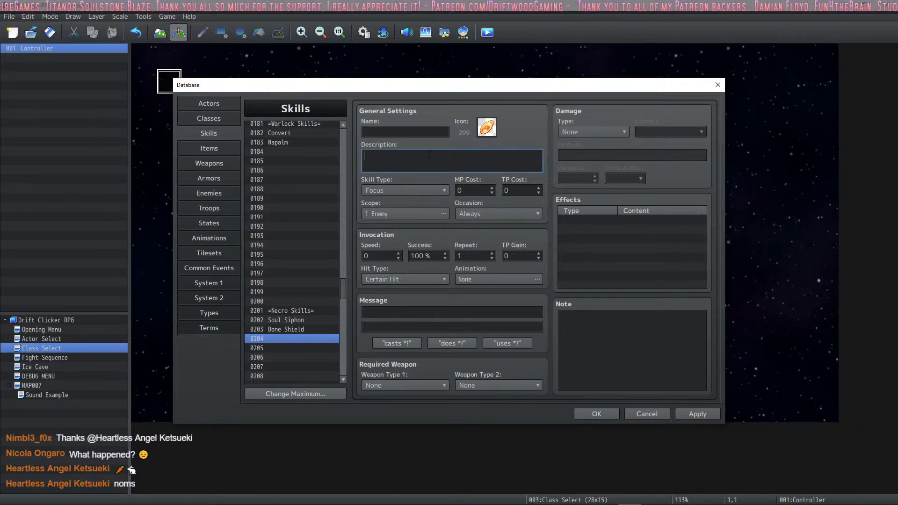
left_click(432, 132)
left_click(430, 154)
left_click(432, 132)
left_click(430, 153)
left_click(432, 131)
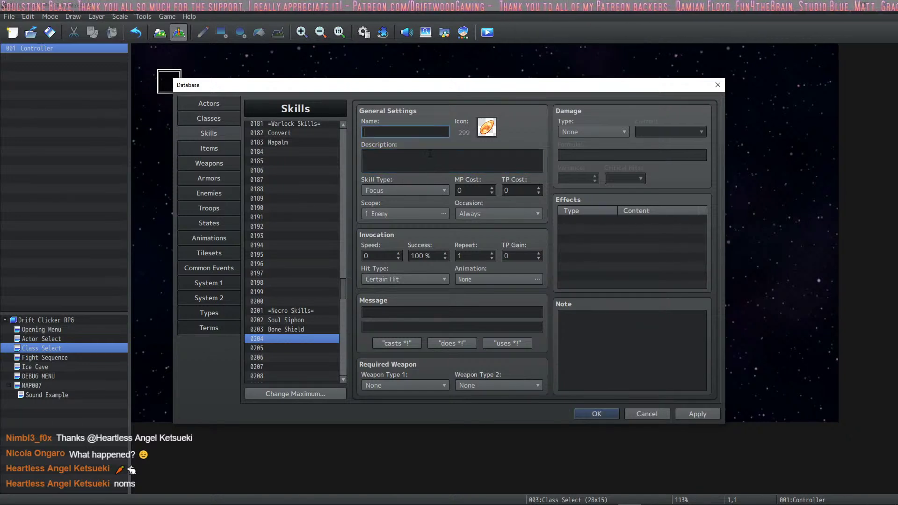
left_click(430, 154)
left_click(430, 134)
left_click(430, 154)
left_click(430, 135)
left_click(429, 154)
left_click(430, 135)
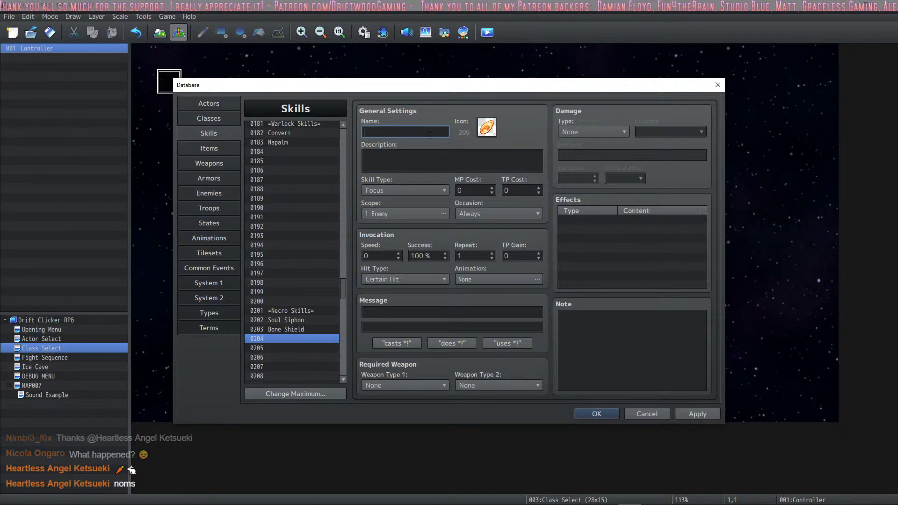
left_click(429, 154)
left_click(429, 133)
left_click(430, 154)
left_click(433, 134)
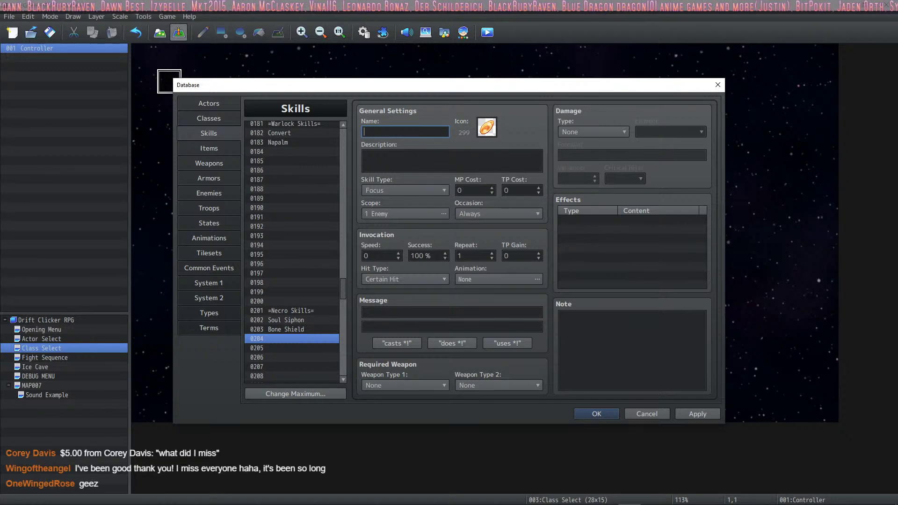
Step: Switch to foobar2000, change the playing music track, and return to the skill database
left_click(629, 495)
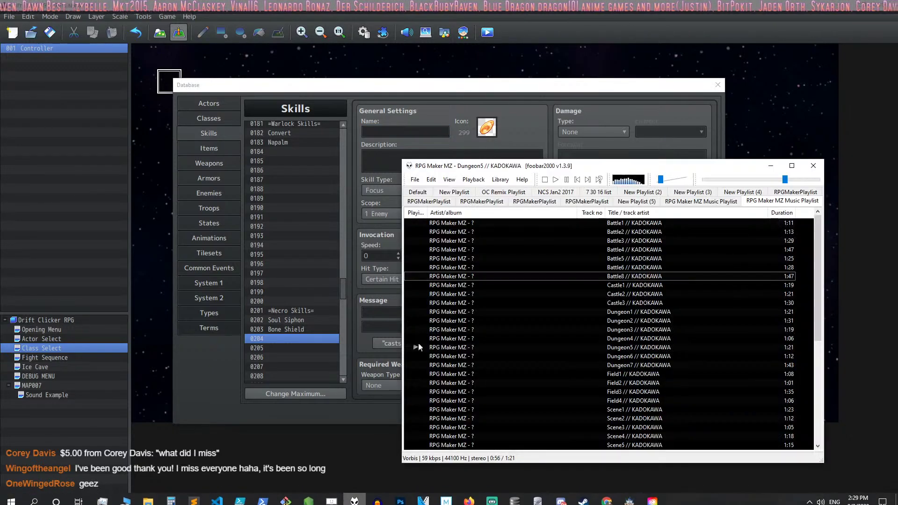
left_click(578, 180)
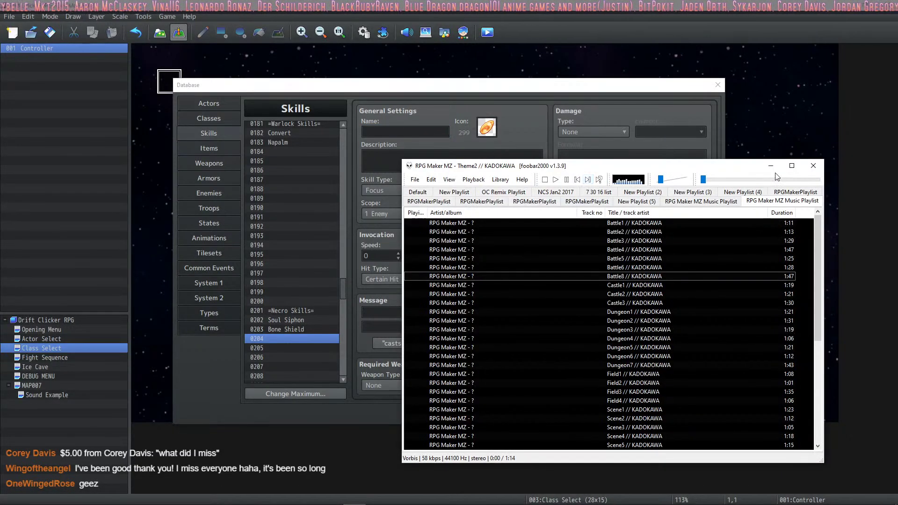
key("alt+Tab")
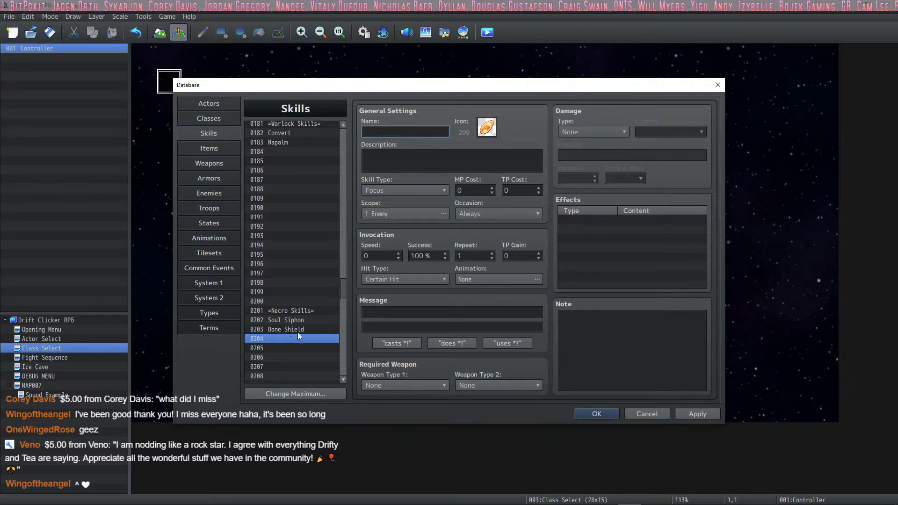
Step: Change the icon of the unnamed skill in slot 0204 to icon 301, the green crystals
left_click(398, 156)
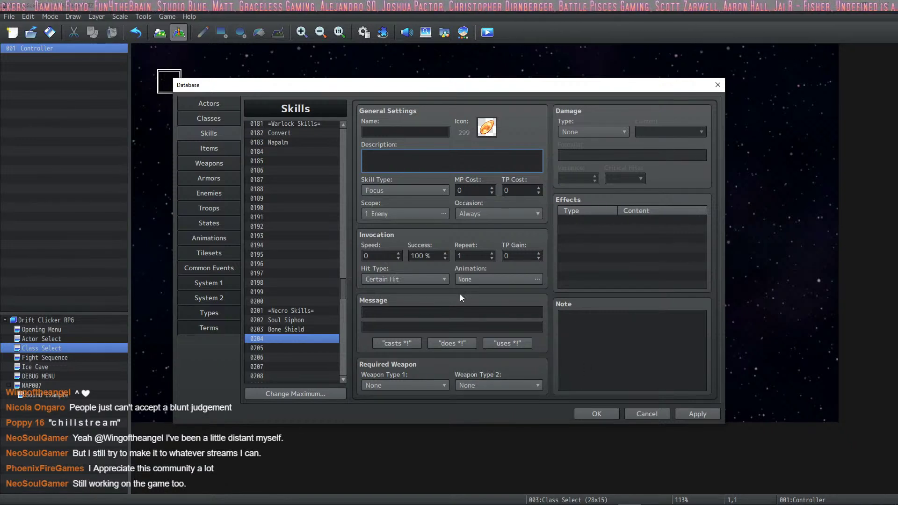
left_click(403, 130)
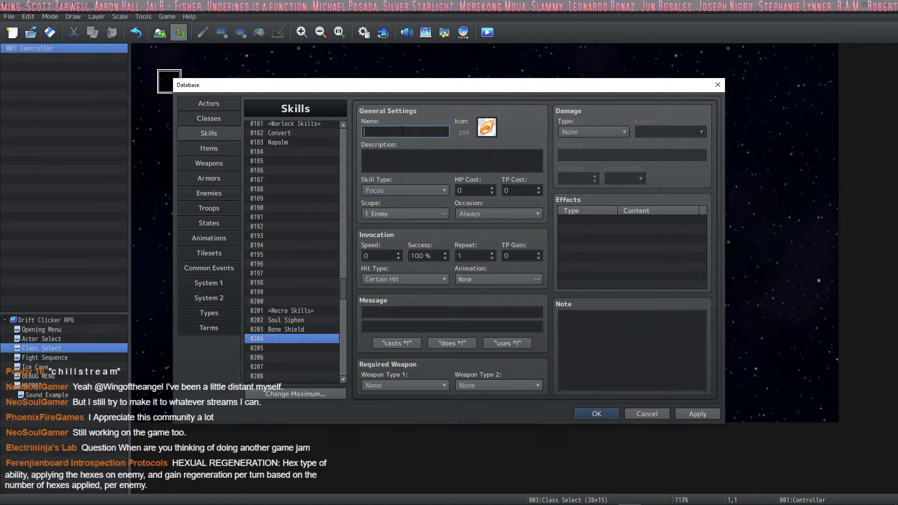
double_click(486, 127)
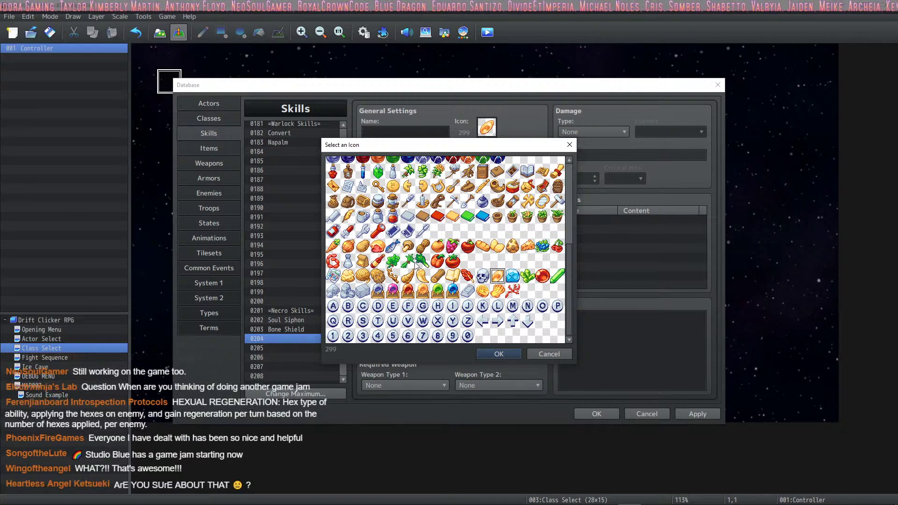
left_click(511, 292)
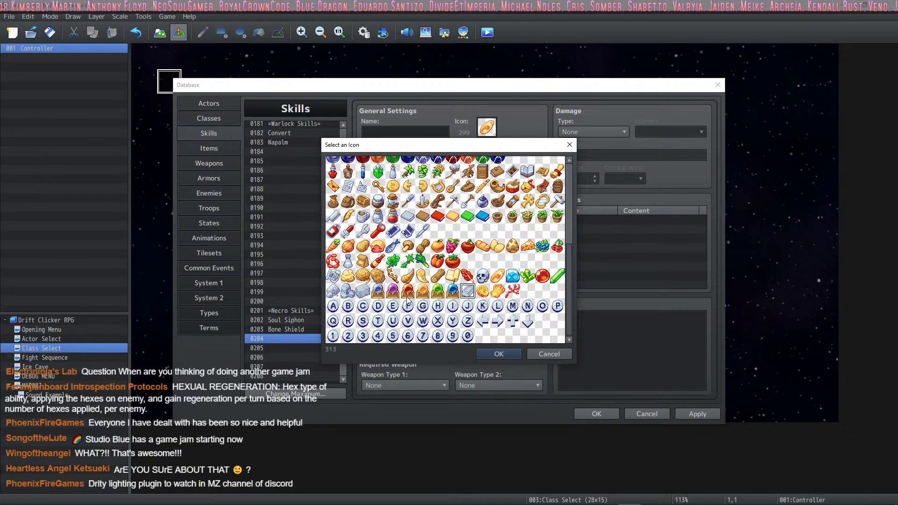
left_click(363, 291)
left_click(333, 276)
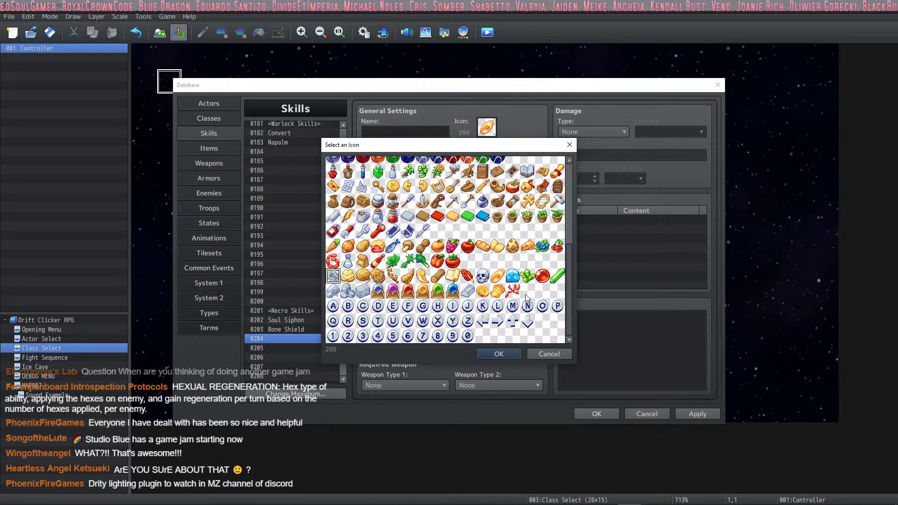
left_click(528, 279)
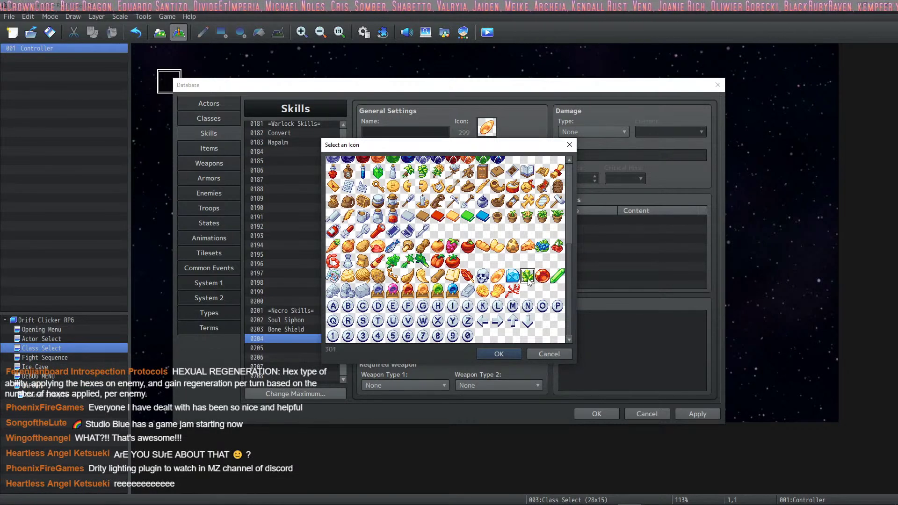
left_click(496, 353)
Step: Name the skill in slot 0204 "Curse: Enfeeble"
left_click(406, 133)
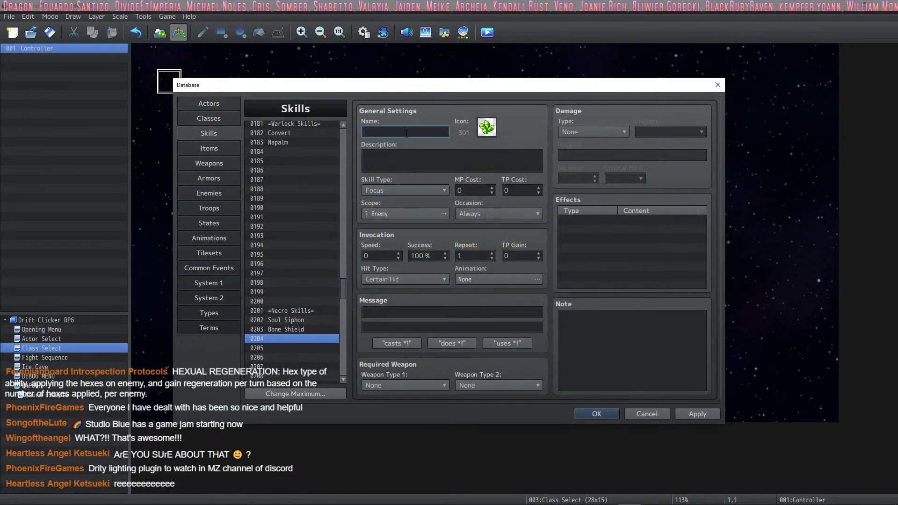
type("Cu")
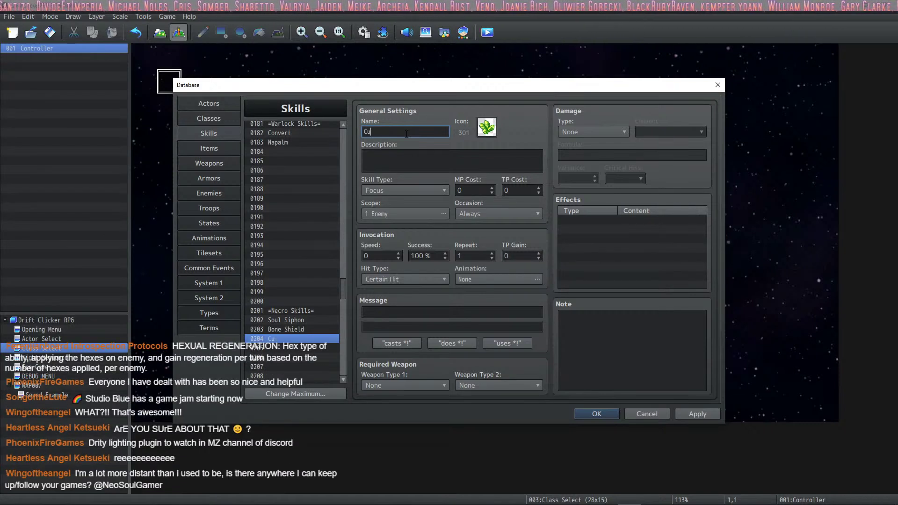
type("rse :")
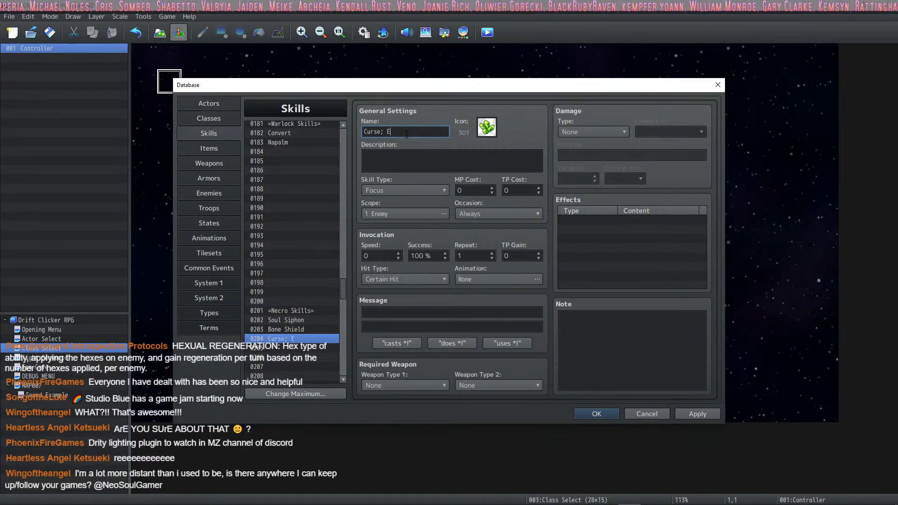
key("BackSpace")
key("BackSpace")
key("BackSpace")
type("L:e")
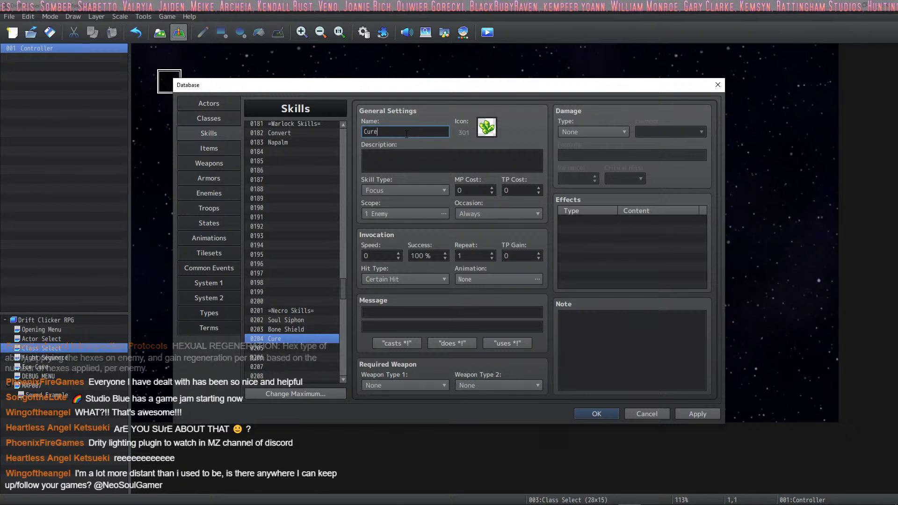
type(": Enge")
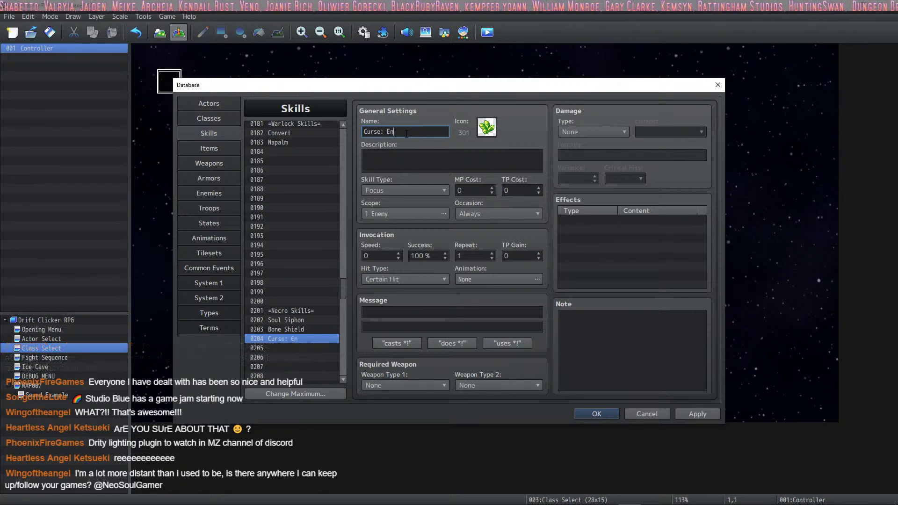
key("BackSpace")
key("BackSpace")
type("d")
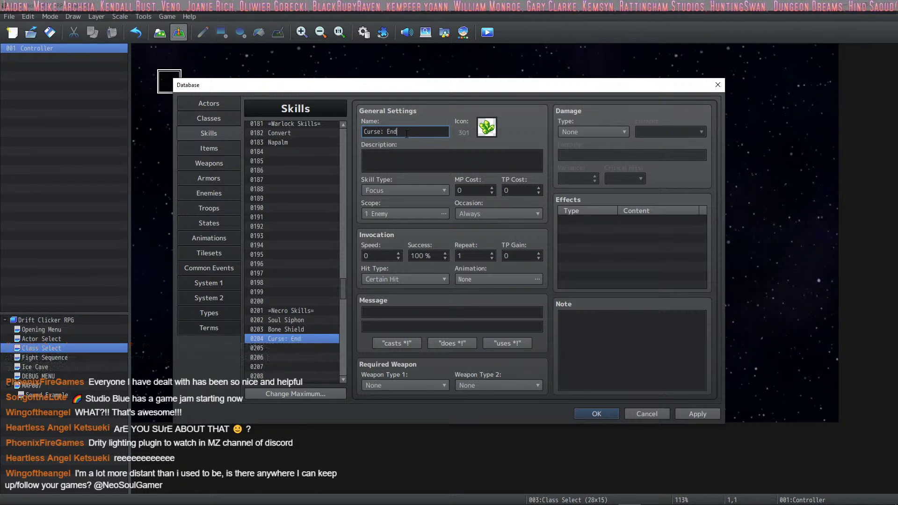
key("BackSpace")
type("feeble")
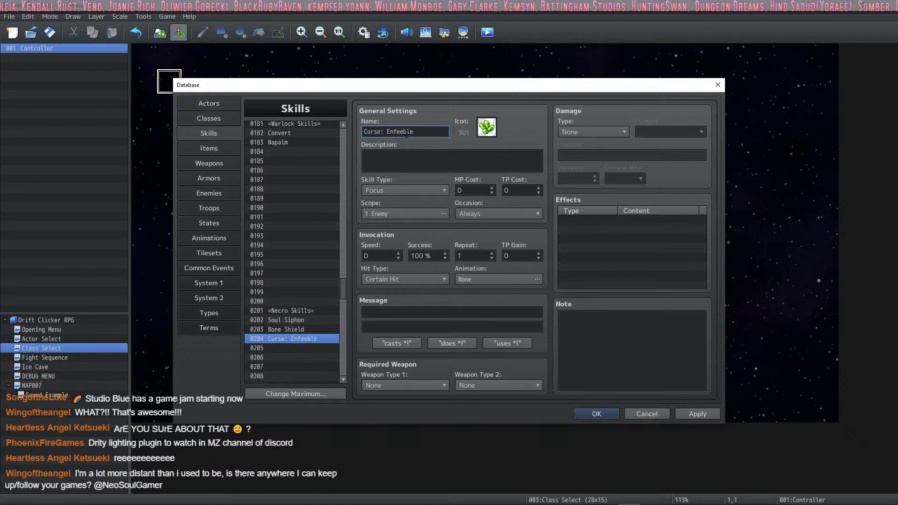
Step: Give the Curse: Enfeeble skill the description "Apply a debuff on all enemies."
left_click(401, 158)
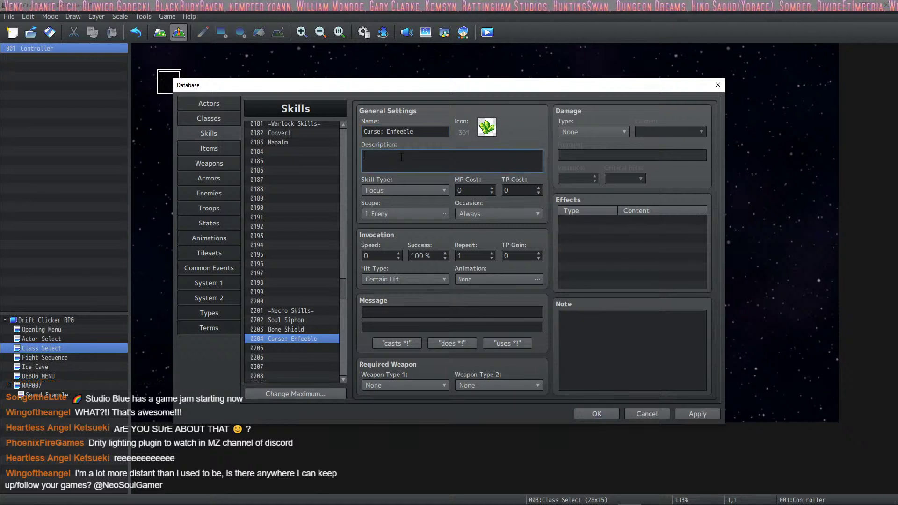
type("Apply a")
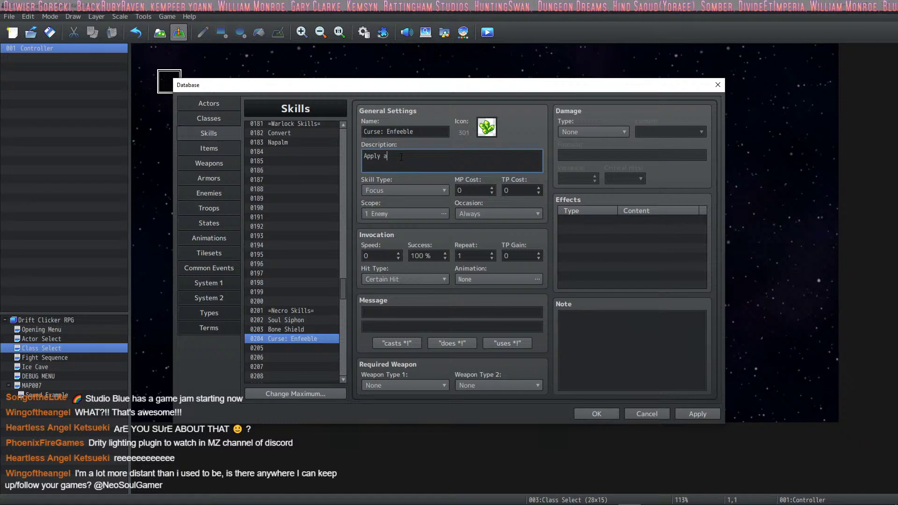
type(" de")
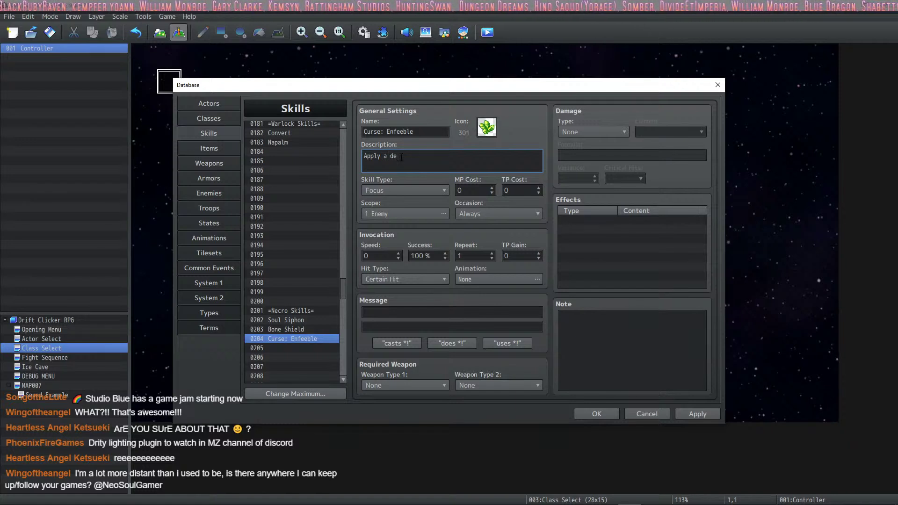
type("buff on ")
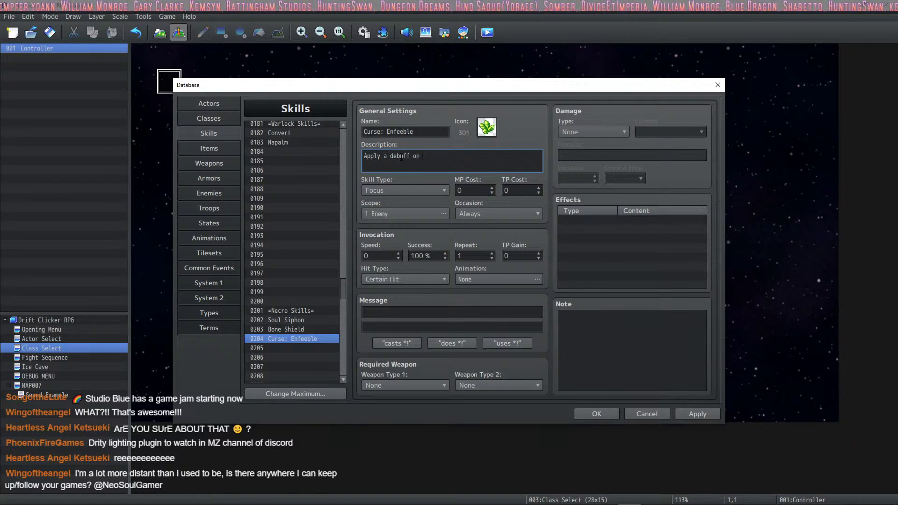
type("all enemies.")
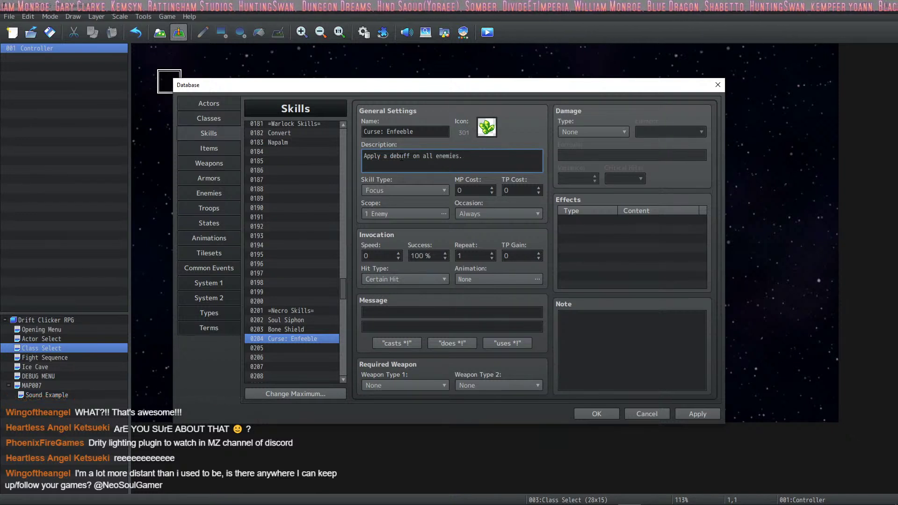
Step: Set the skill type of Curse: Enfeeble to Necro and apply the database changes
left_click(435, 188)
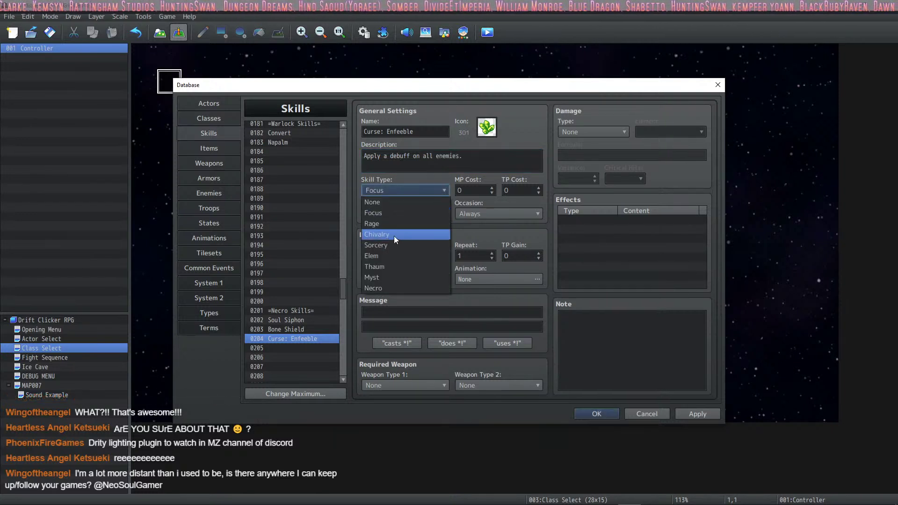
left_click(391, 287)
left_click(509, 153)
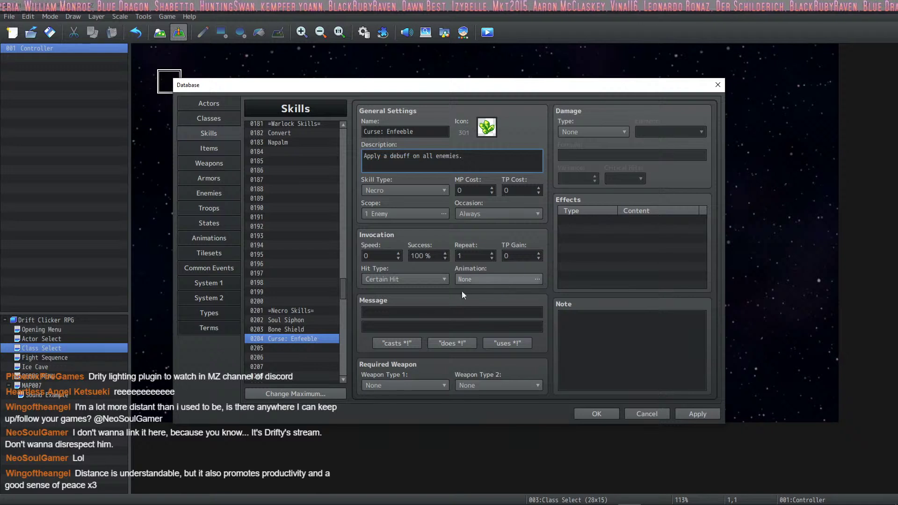
left_click(697, 413)
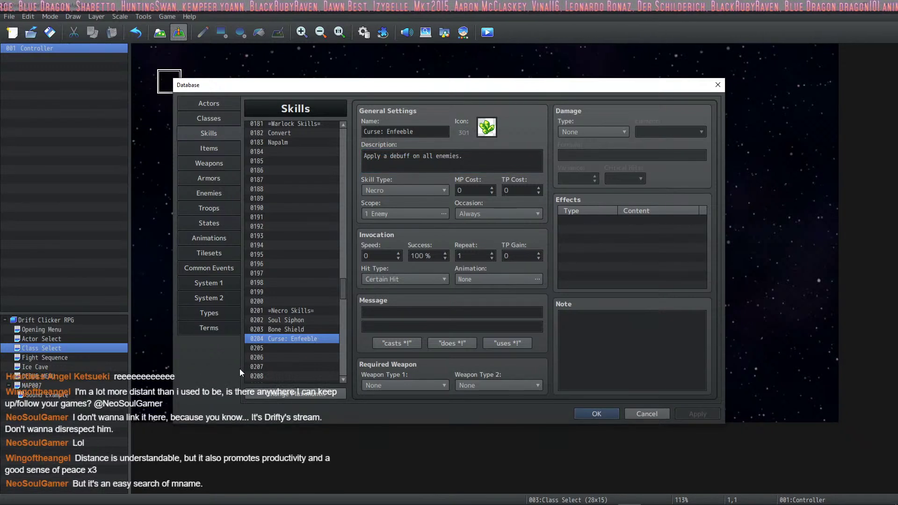
Step: Review the descriptions of the Bone Shield and Curse: Enfeeble skills
left_click(288, 329)
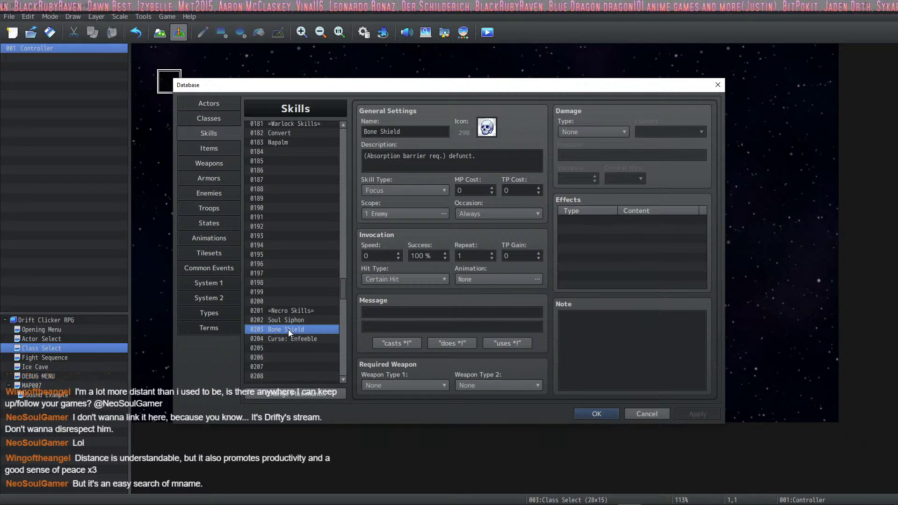
left_click(478, 157)
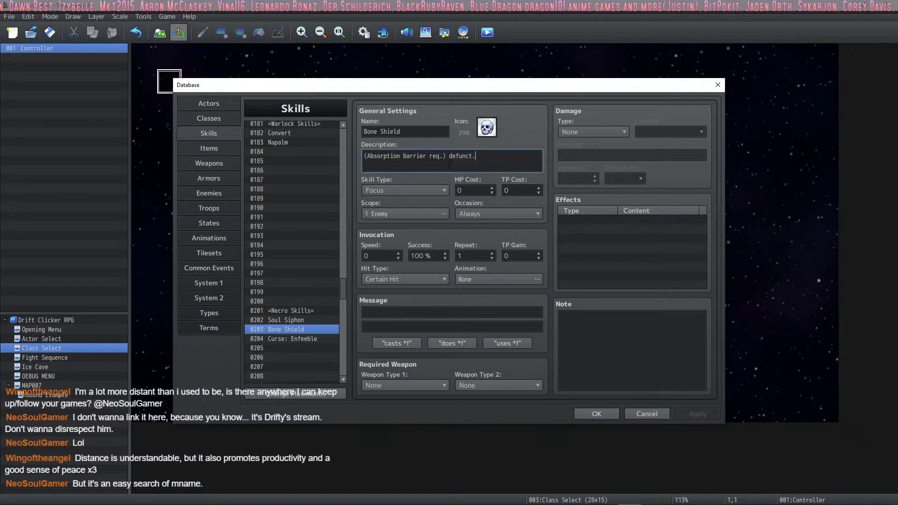
left_click_drag(478, 156, 367, 157)
left_click(406, 157)
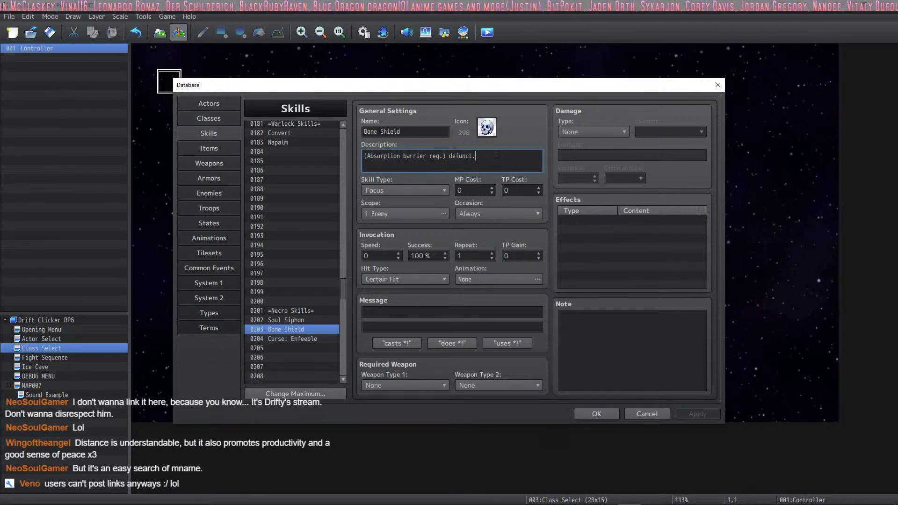
left_click_drag(476, 157, 396, 156)
left_click(424, 162)
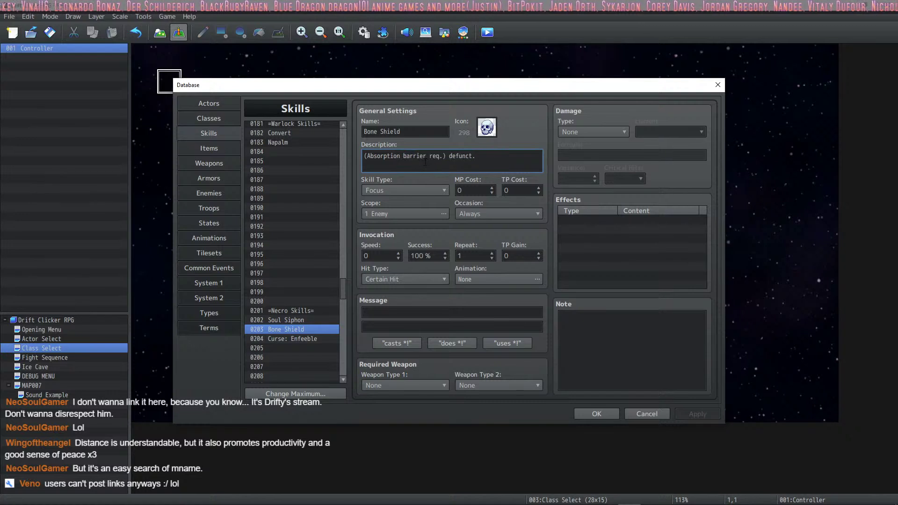
left_click(271, 340)
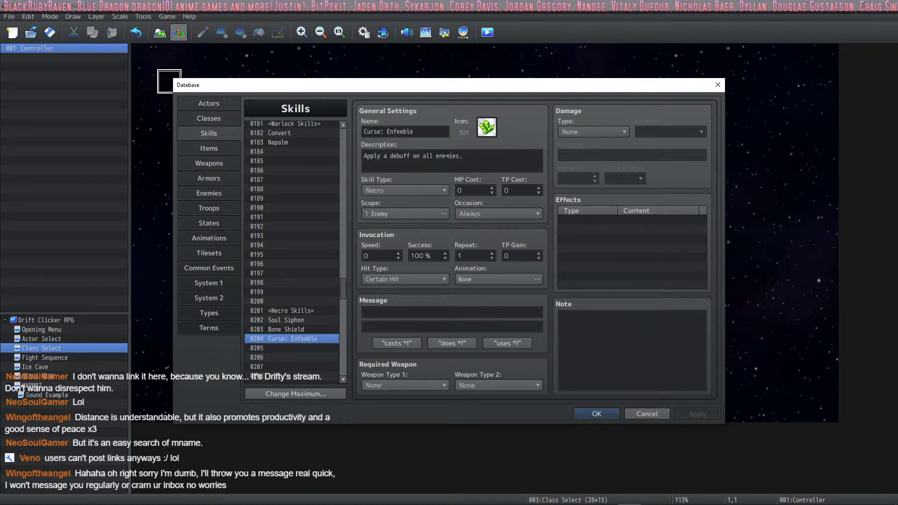
left_click(446, 157)
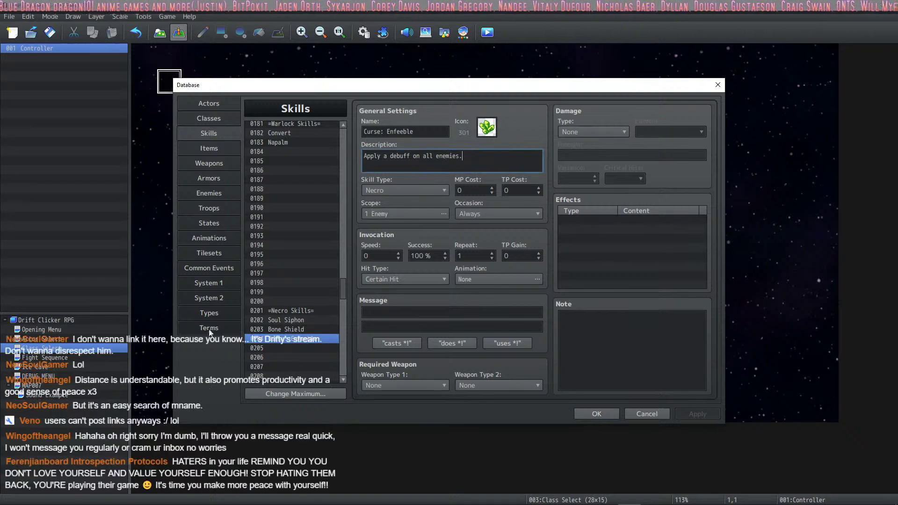
Step: Name the empty state in slot 0038 of the States database "Enfeebled"
left_click(209, 208)
left_click(205, 222)
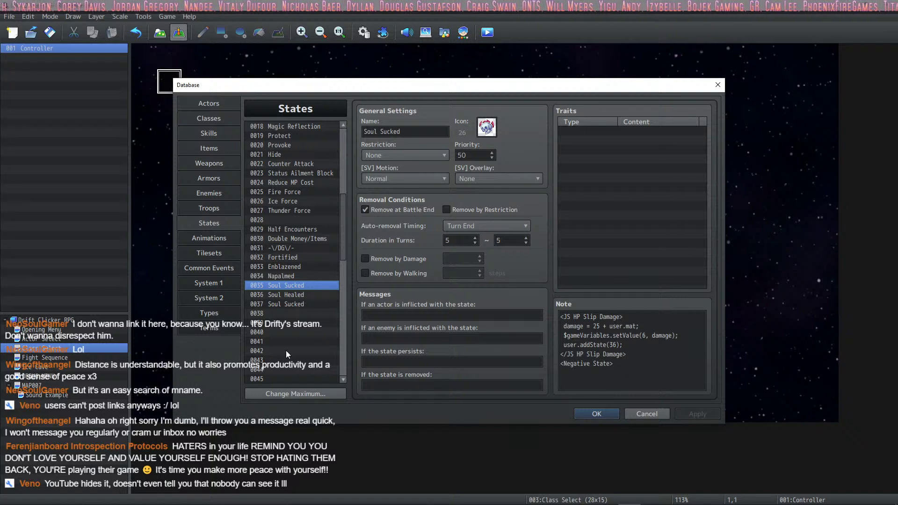
left_click(296, 313)
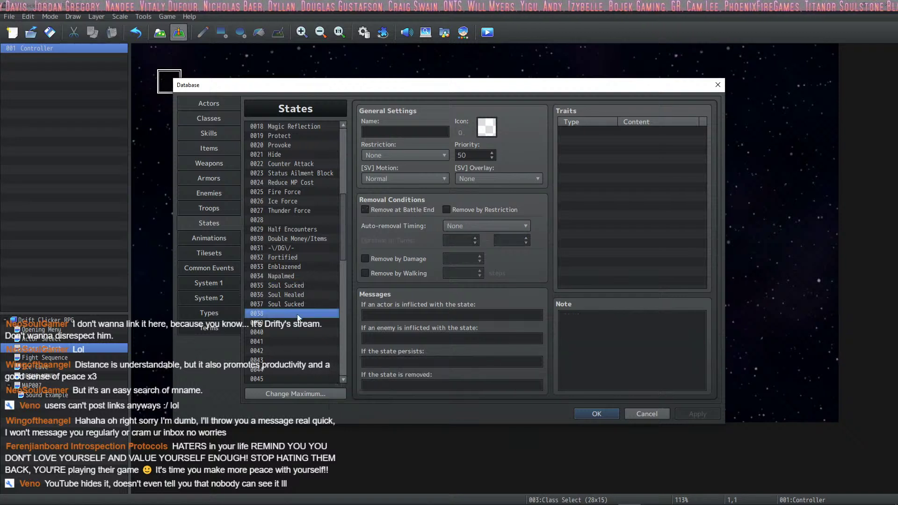
left_click(420, 132)
type("Enfg")
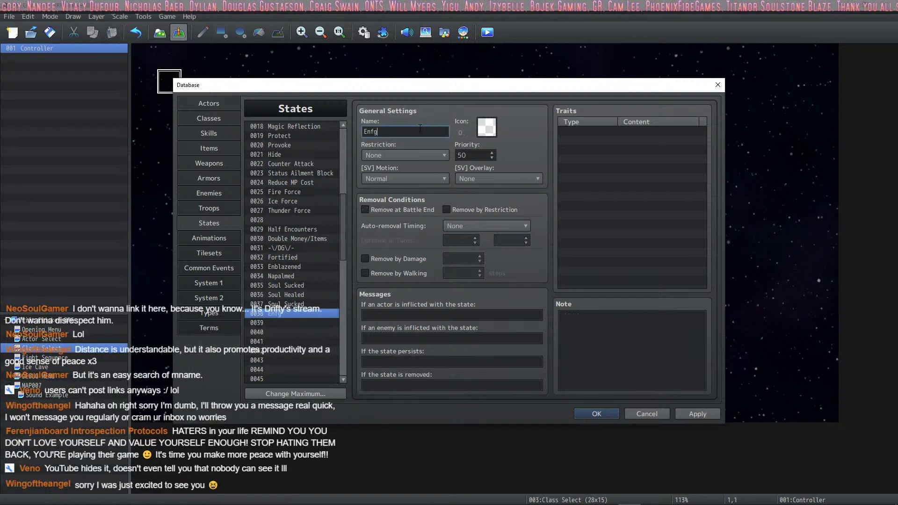
key("BackSpace")
type("eebled")
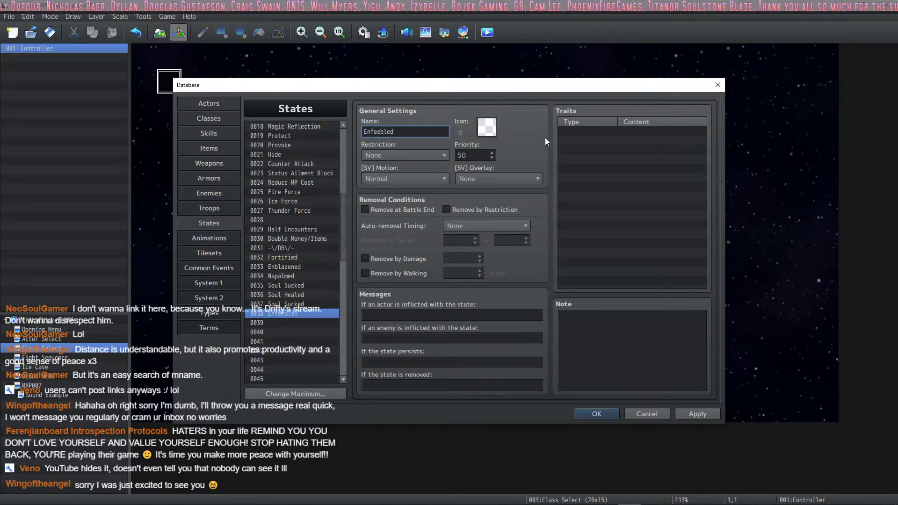
Step: Assign icon 301, the green crystals, to the Enfeebled state
double_click(486, 127)
scroll(546, 270, "down", 4)
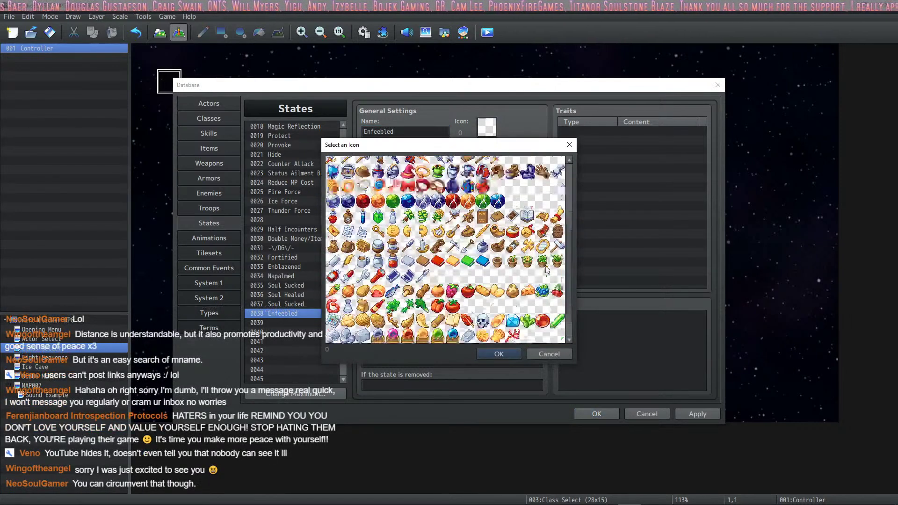
scroll(546, 270, "down", 3)
double_click(527, 285)
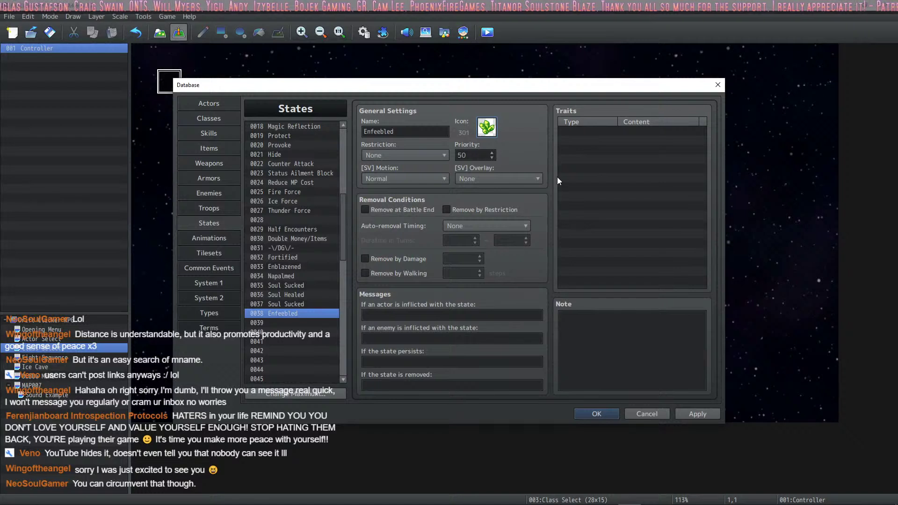
left_click(392, 155)
left_click(393, 156)
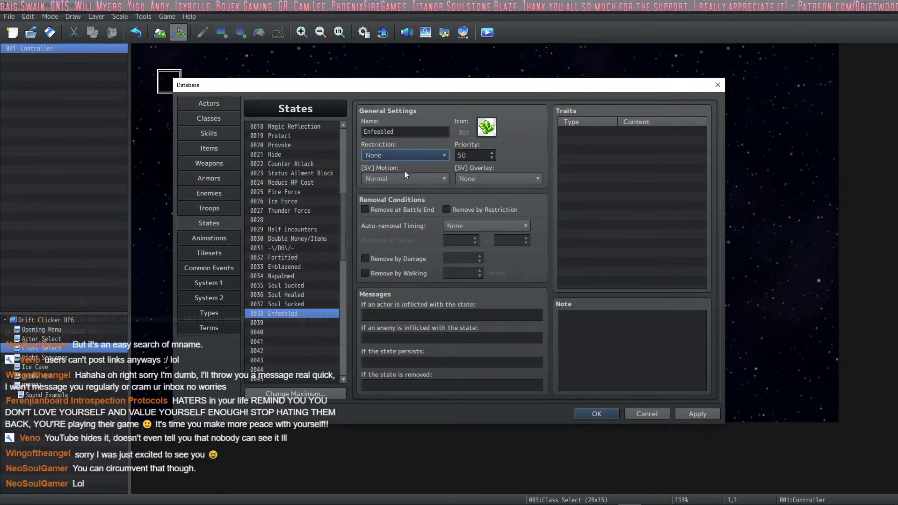
left_click(404, 173)
left_click(403, 173)
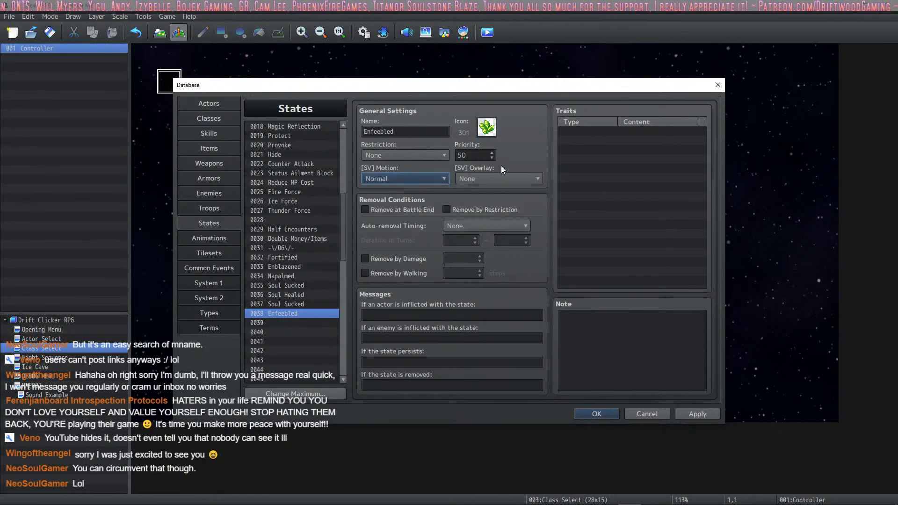
Step: Make Enfeebled removable at battle end and by restriction, with auto-removal at Turn End after 5 to 5 turns
left_click(417, 209)
left_click(489, 209)
left_click(458, 227)
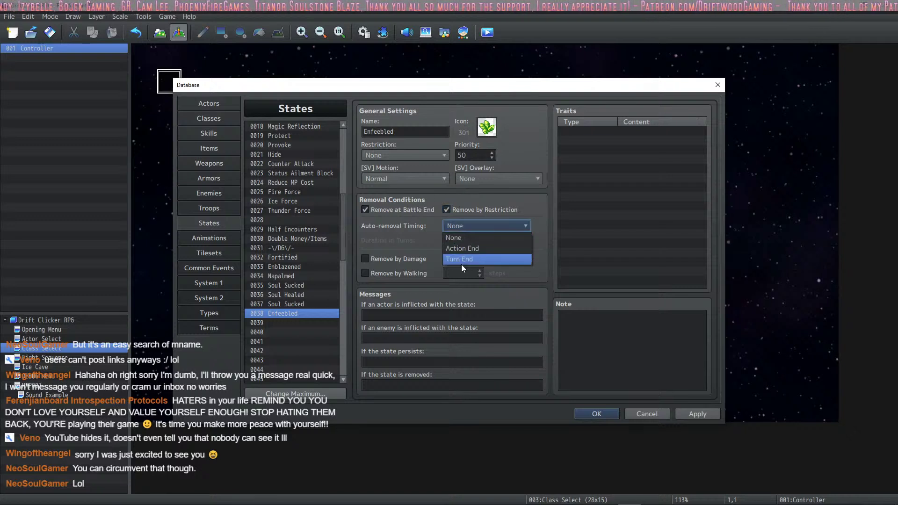
left_click(462, 262)
double_click(461, 240)
type("5")
key("Tab")
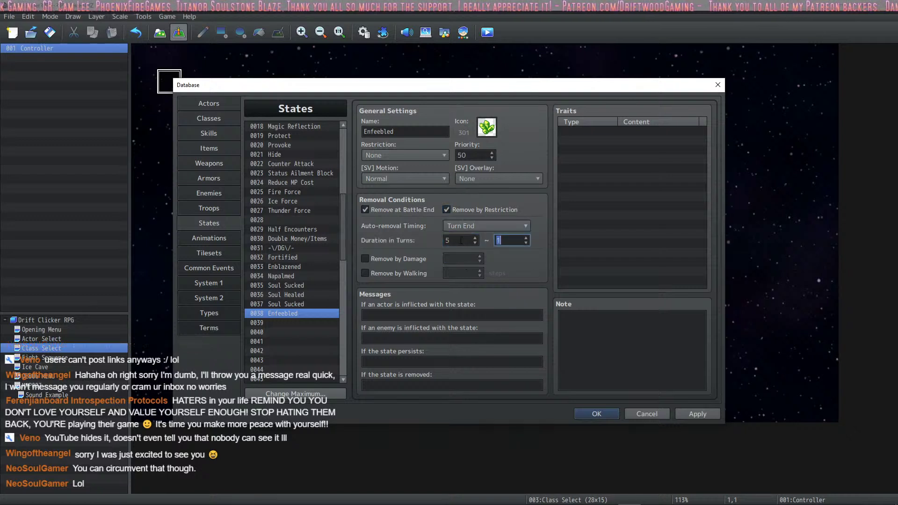
type("5")
Step: Examine the trait categories available for the Enfeebled state: rates, parameters, attack, skill, equip and other options
double_click(609, 129)
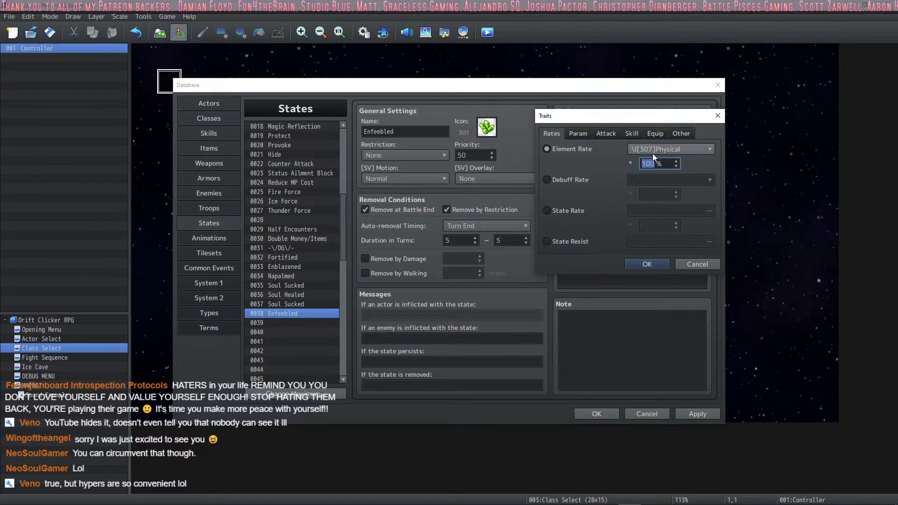
left_click(681, 150)
left_click(681, 150)
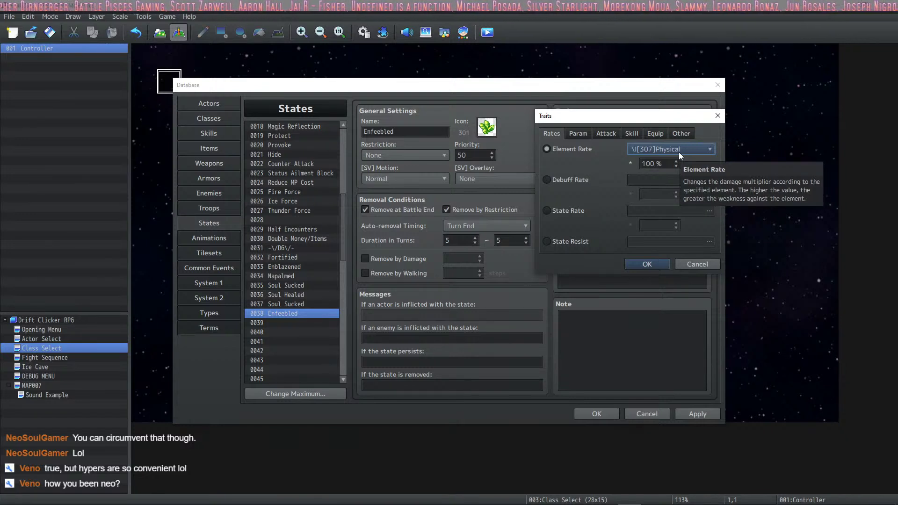
left_click(679, 153)
left_click(678, 153)
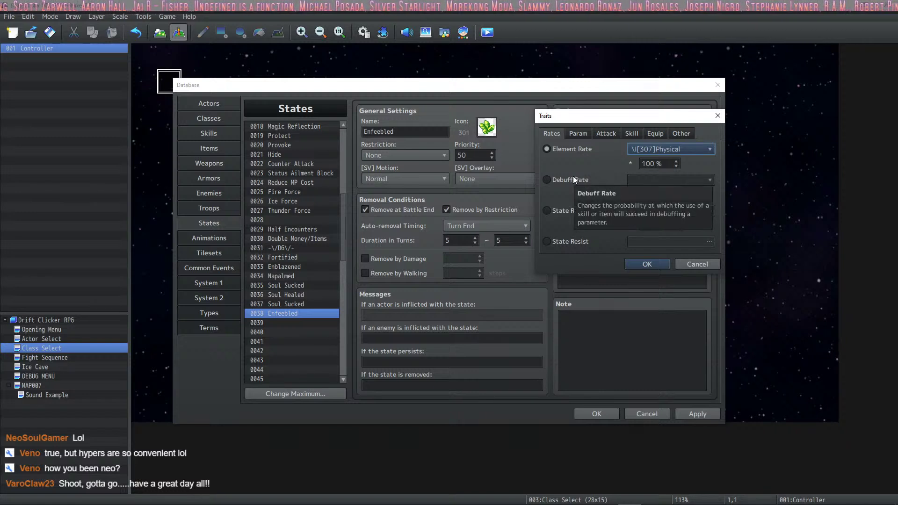
left_click(566, 134)
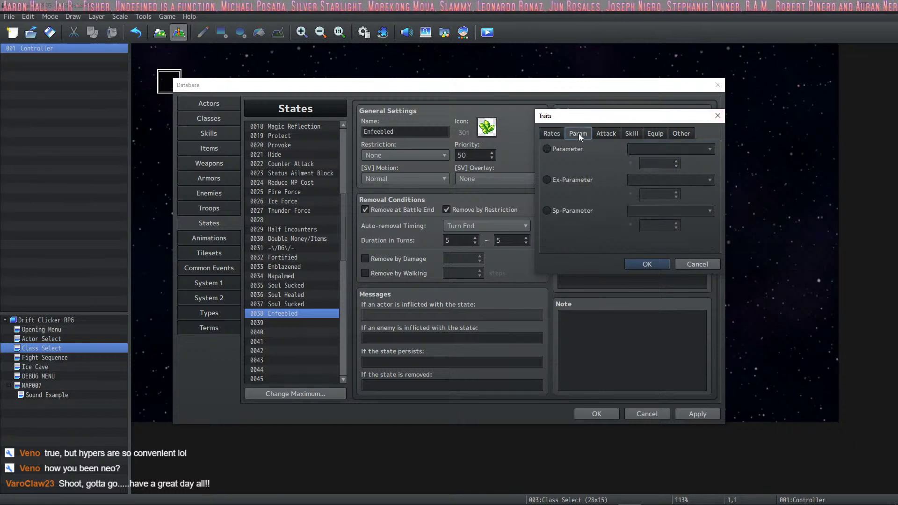
left_click(610, 134)
left_click(631, 134)
left_click(672, 134)
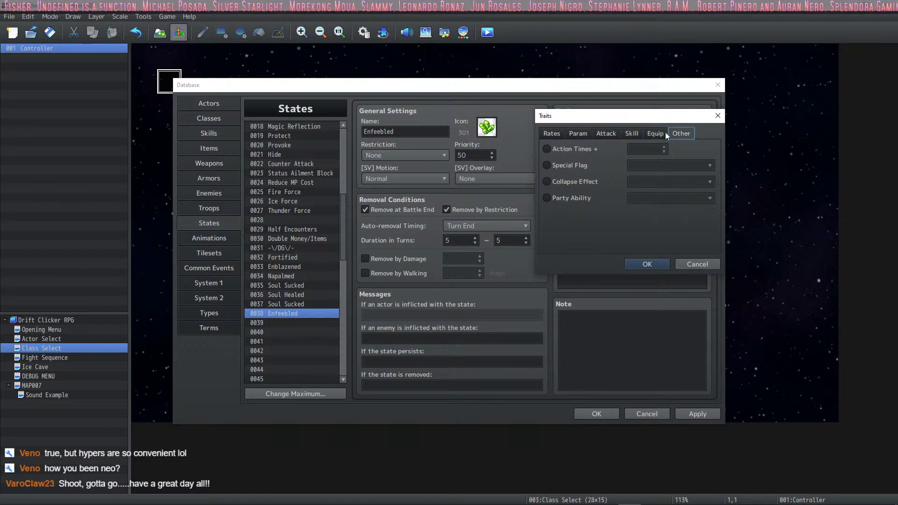
left_click(613, 133)
left_click(634, 135)
left_click(578, 134)
left_click(605, 134)
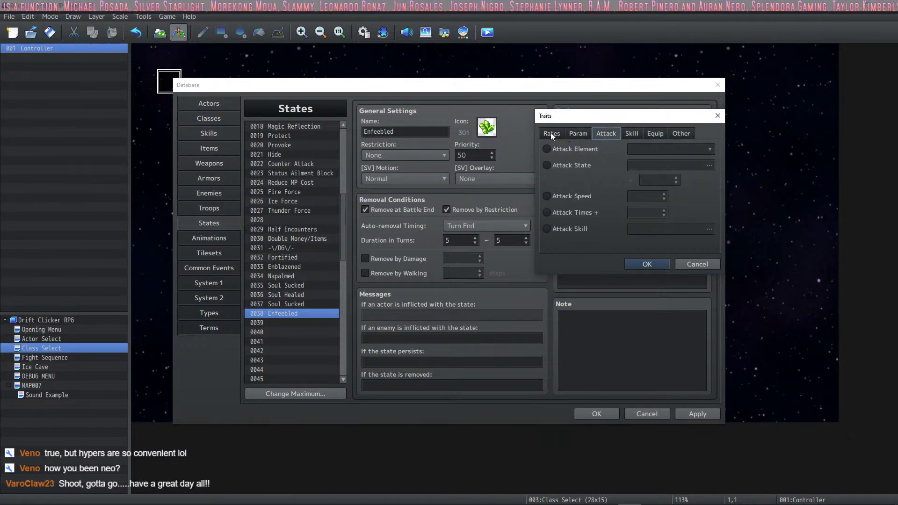
left_click(551, 133)
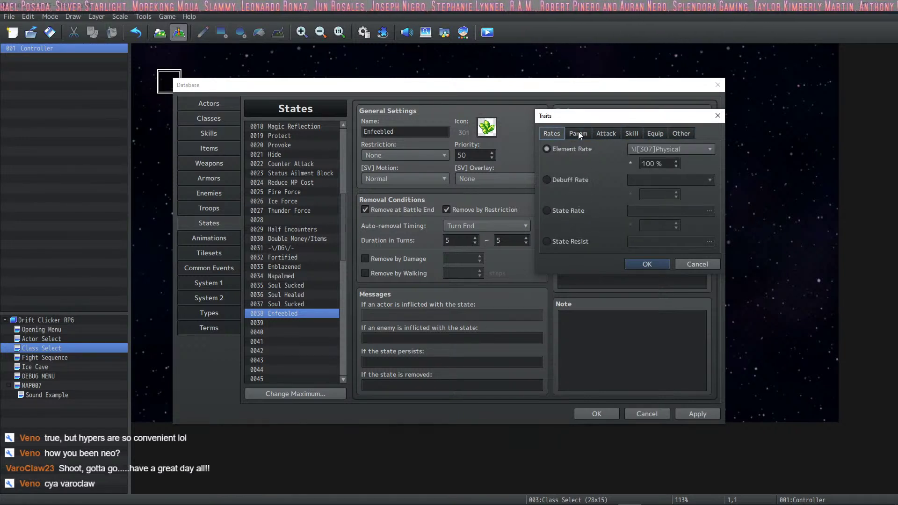
left_click(578, 135)
left_click(606, 134)
left_click(630, 134)
left_click(655, 133)
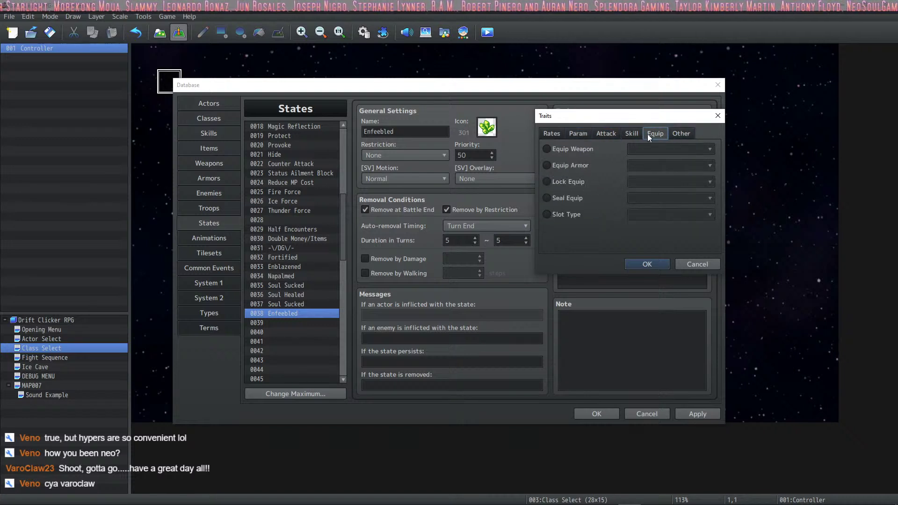
left_click(632, 134)
left_click(606, 134)
left_click(578, 134)
left_click(603, 136)
left_click(579, 134)
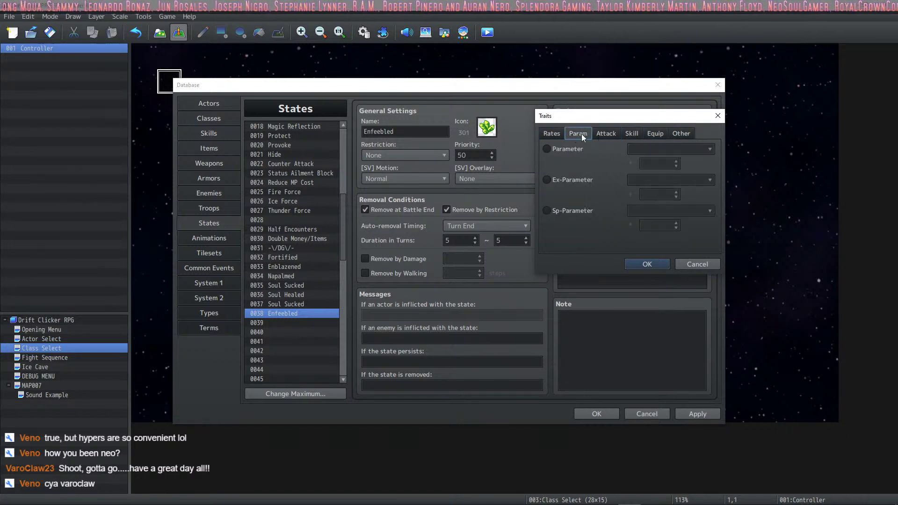
key("Right")
key("Right")
scroll(639, 131, "down", 1)
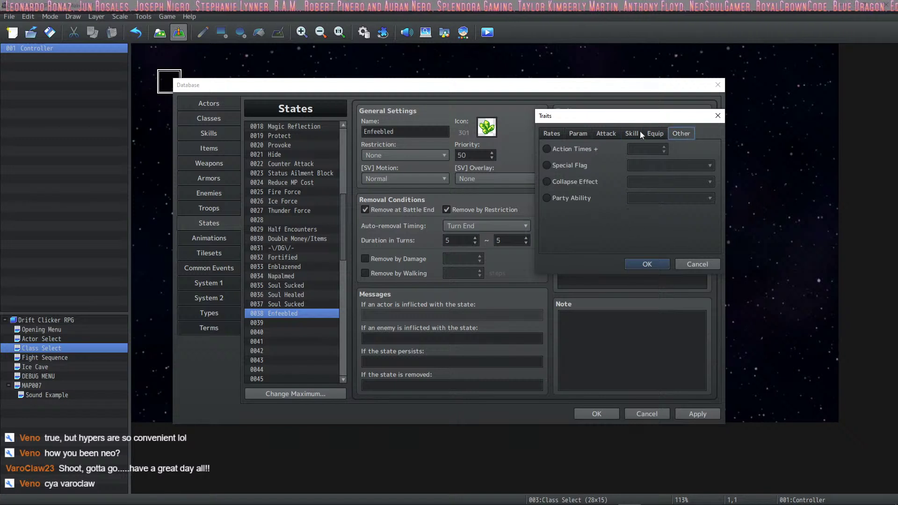
scroll(652, 130, "up", 4)
scroll(572, 130, "down", 1)
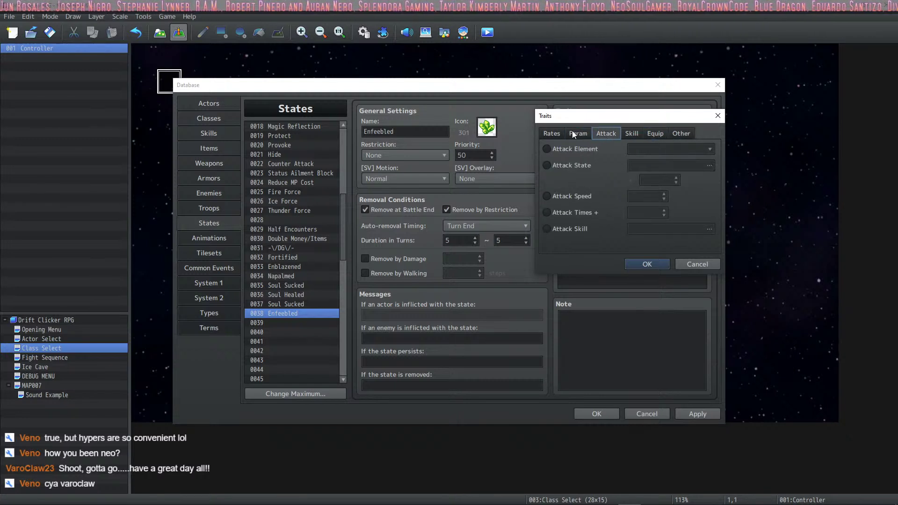
scroll(588, 132, "up", 2)
scroll(614, 135, "down", 3)
scroll(627, 133, "down", 1)
scroll(643, 131, "up", 1)
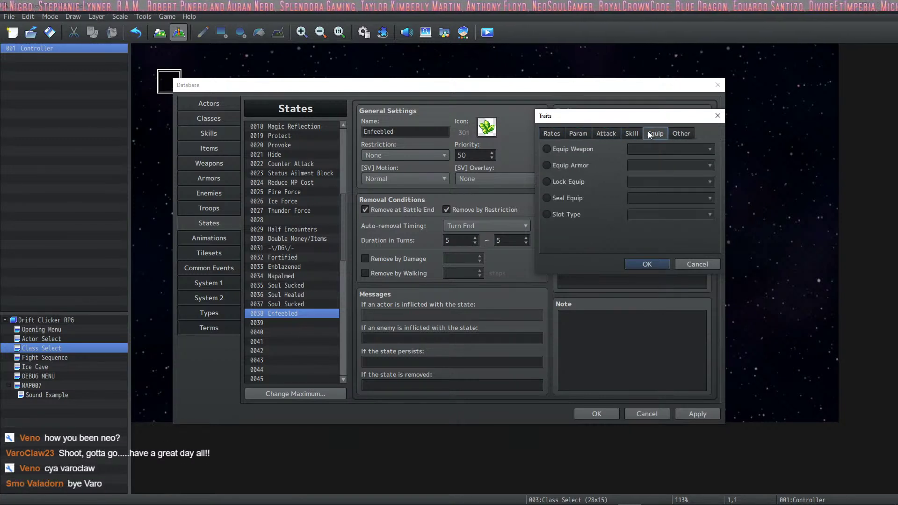
scroll(664, 131, "up", 1)
scroll(655, 132, "down", 1)
scroll(660, 132, "down", 1)
scroll(674, 133, "down", 1)
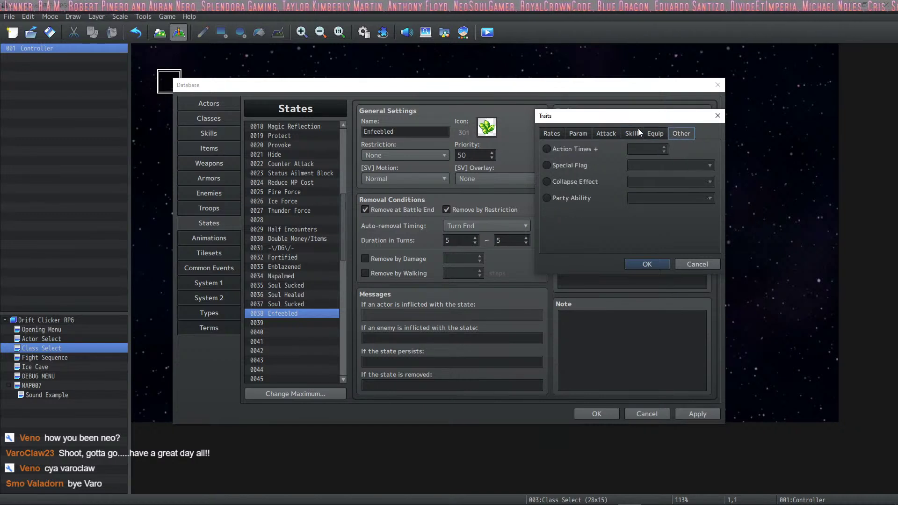
scroll(644, 133, "up", 1)
scroll(636, 134, "up", 2)
scroll(608, 132, "down", 1)
left_click(583, 131)
left_click(597, 133)
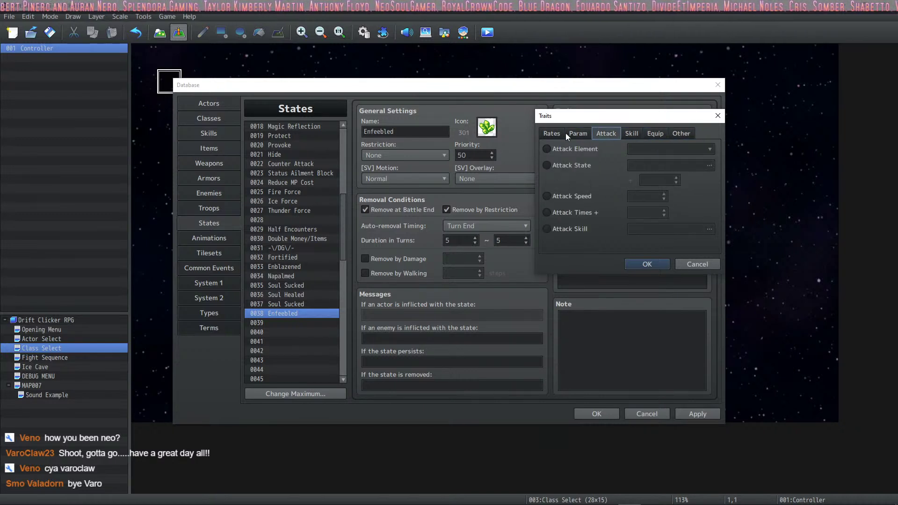
left_click(560, 133)
left_click(584, 134)
left_click(561, 136)
left_click(597, 134)
left_click(576, 136)
left_click(603, 134)
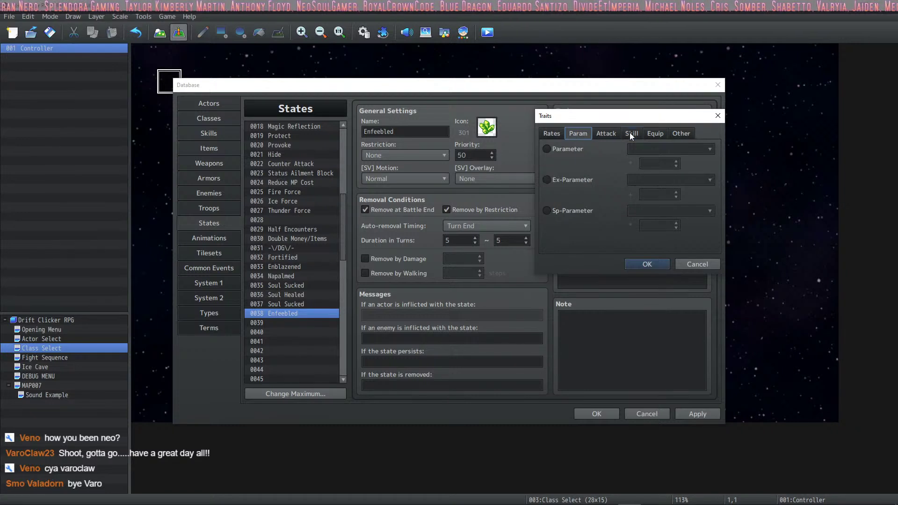
left_click(632, 134)
left_click(681, 134)
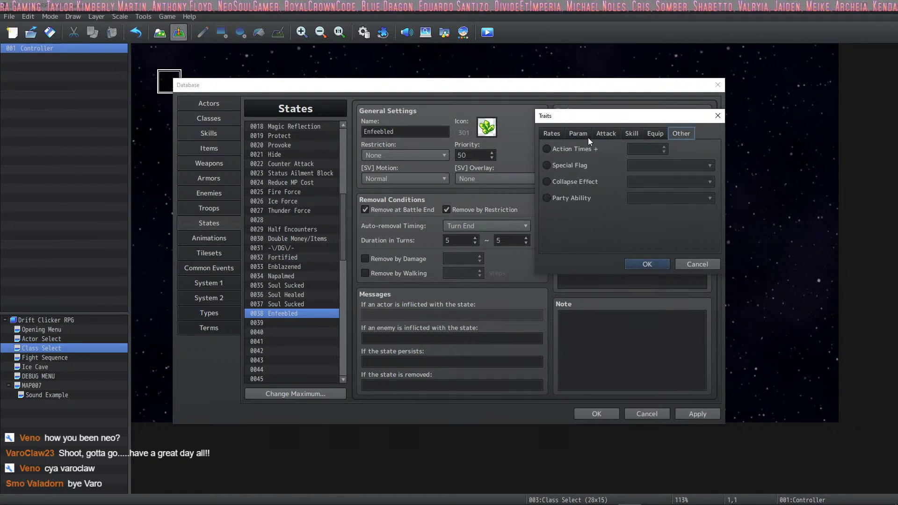
left_click(550, 134)
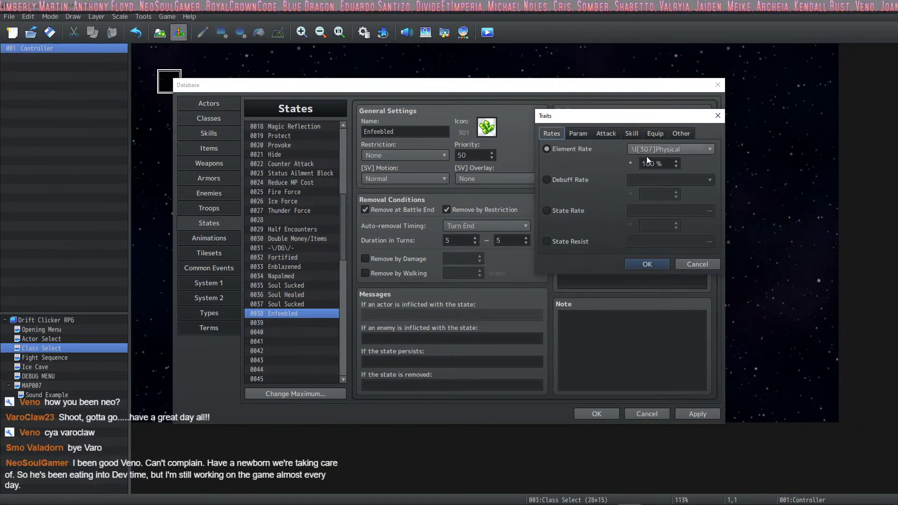
Step: Add a parameter trait to the Enfeebled state that multiplies Max HP by 90%
left_click(571, 182)
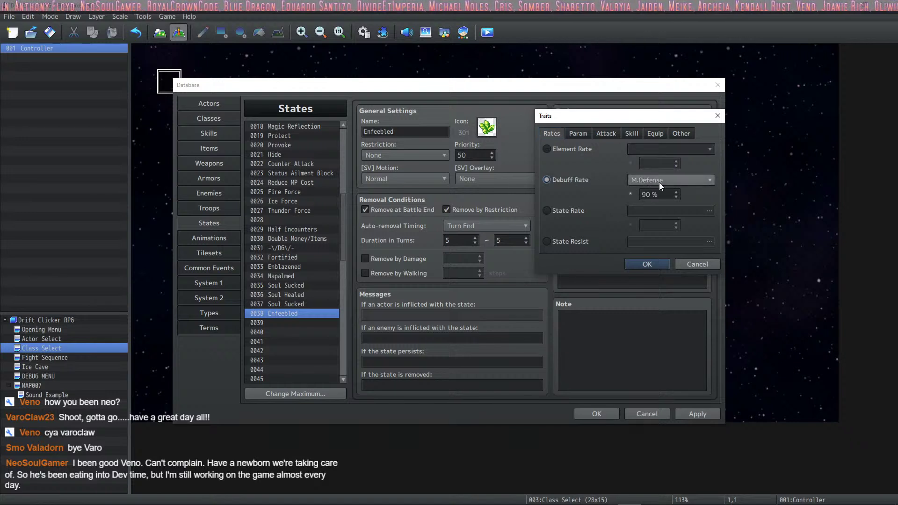
left_click(579, 212)
left_click(578, 134)
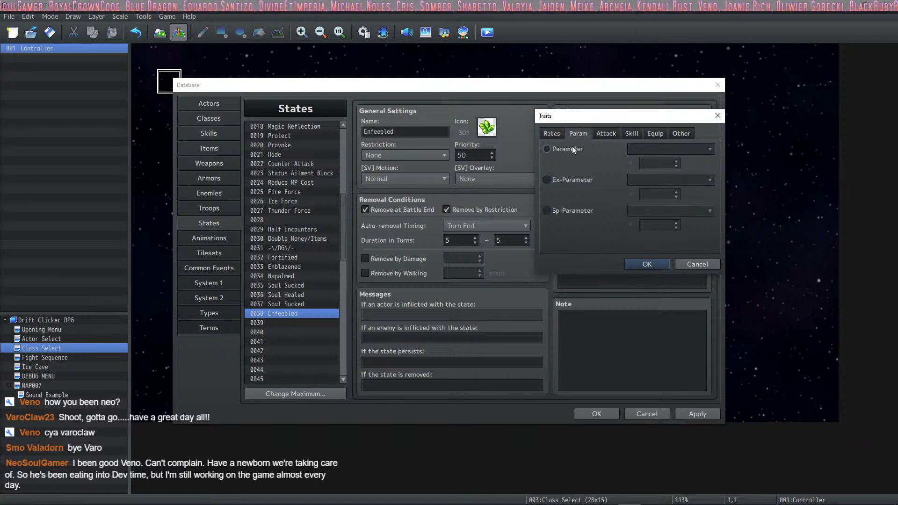
left_click(570, 148)
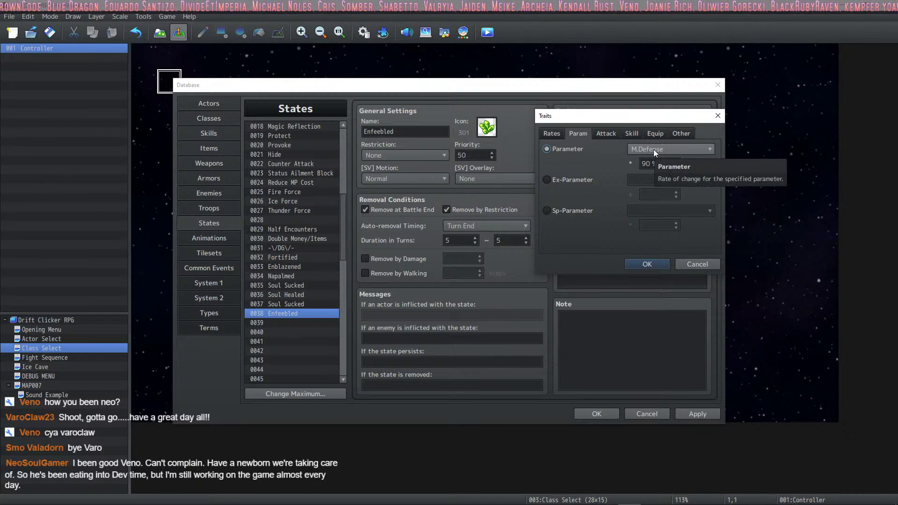
left_click(653, 150)
left_click(649, 162)
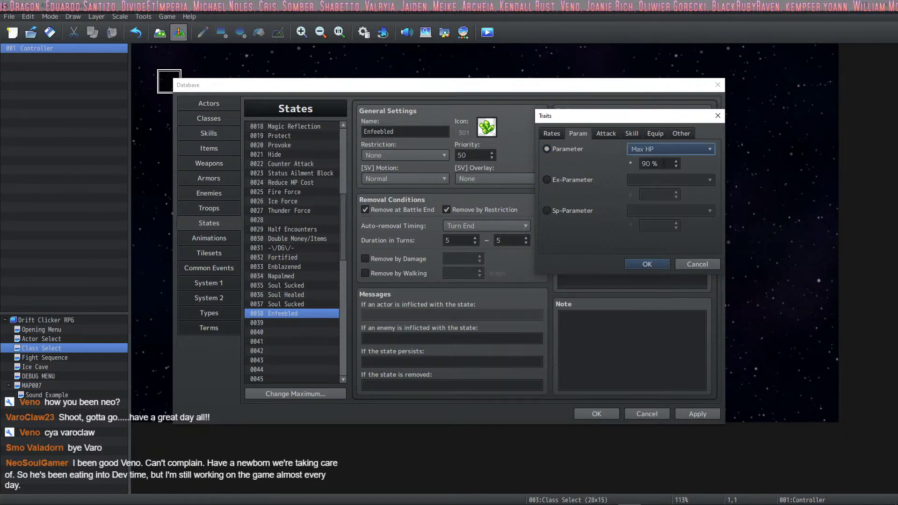
left_click(639, 263)
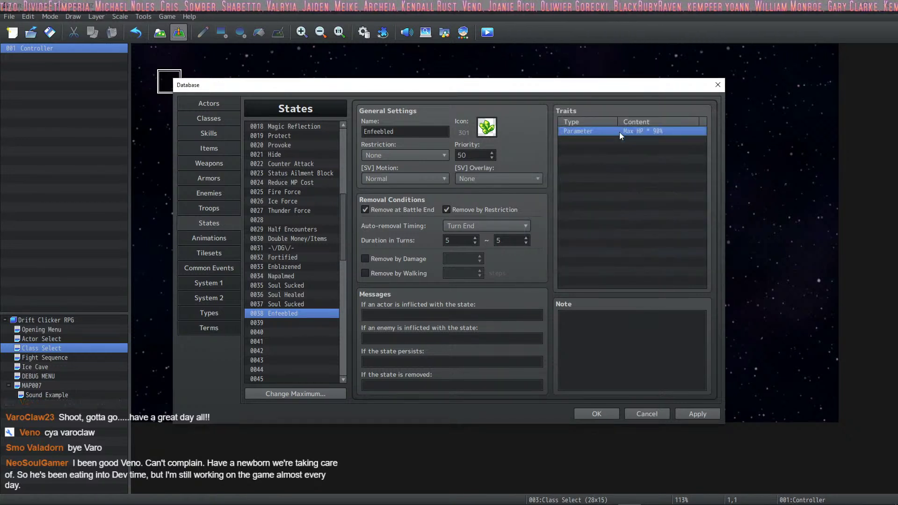
Step: Duplicate the Max HP trait and change the copy to Max MP * 90%
key("ctrl+c")
left_click(606, 142)
key("ctrl+v")
double_click(608, 142)
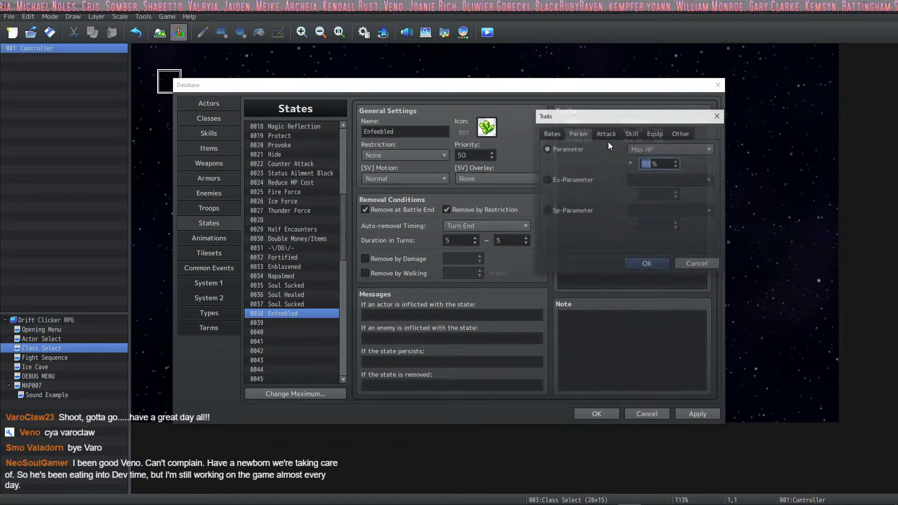
scroll(653, 150, "down", 1)
left_click(642, 265)
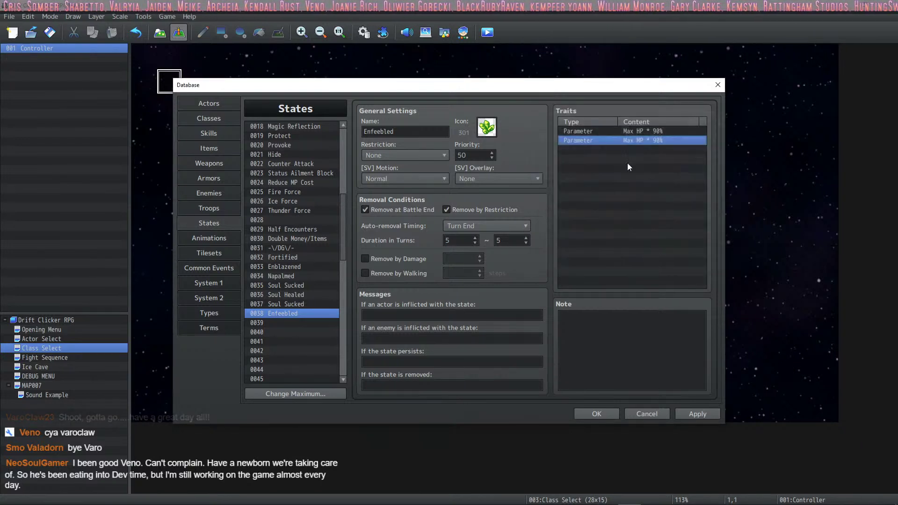
Step: Duplicate the Max MP trait and change the copy to Attack * 90%
key("ctrl+c")
left_click(627, 150)
key("ctrl+v")
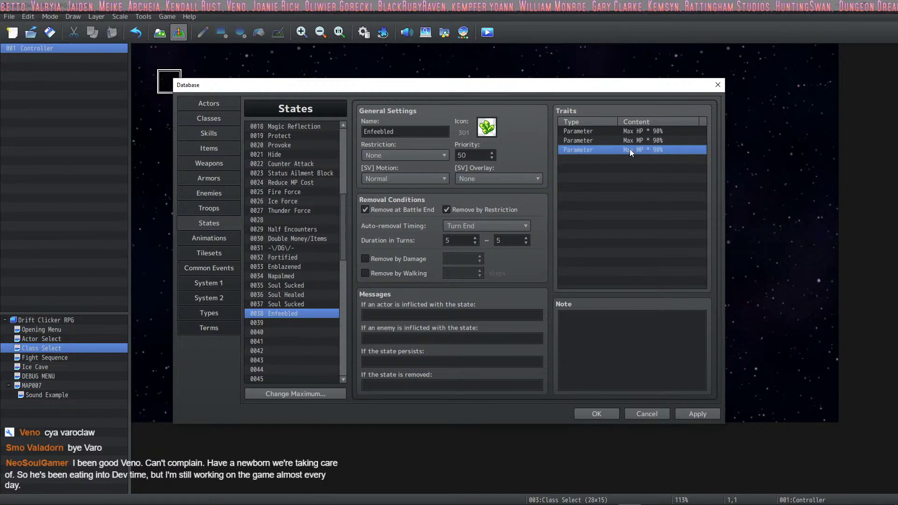
right_click(631, 150)
left_click(648, 158)
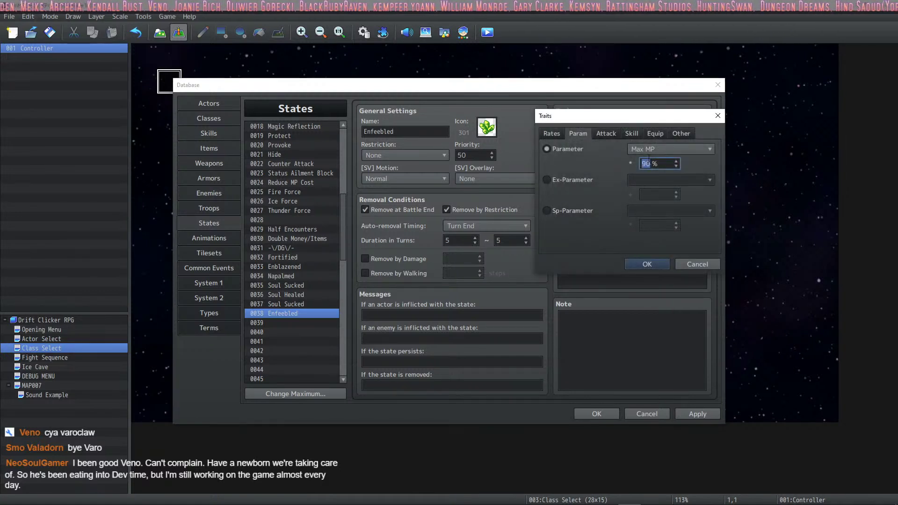
scroll(663, 148, "down", 1)
left_click(651, 264)
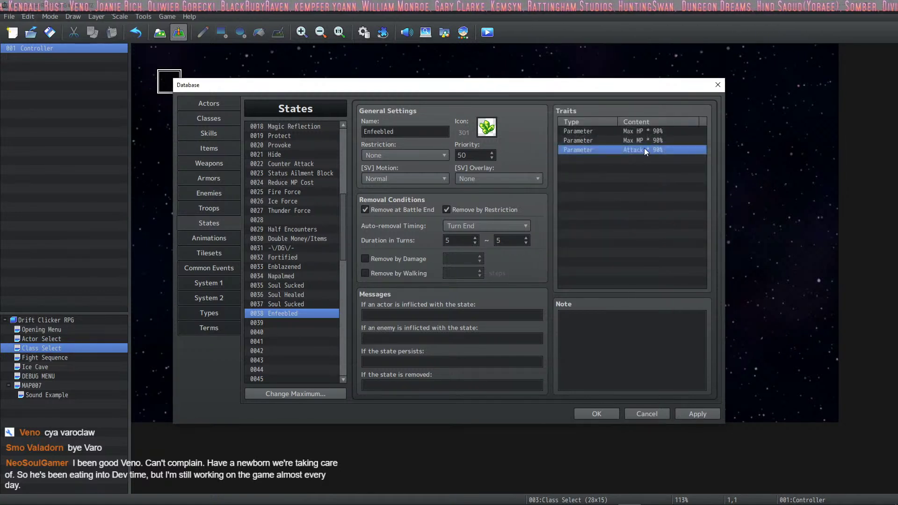
Step: Duplicate the Attack trait and change the copy to Defense * 90%
key("ctrl+c")
left_click(636, 159)
key("ctrl+v")
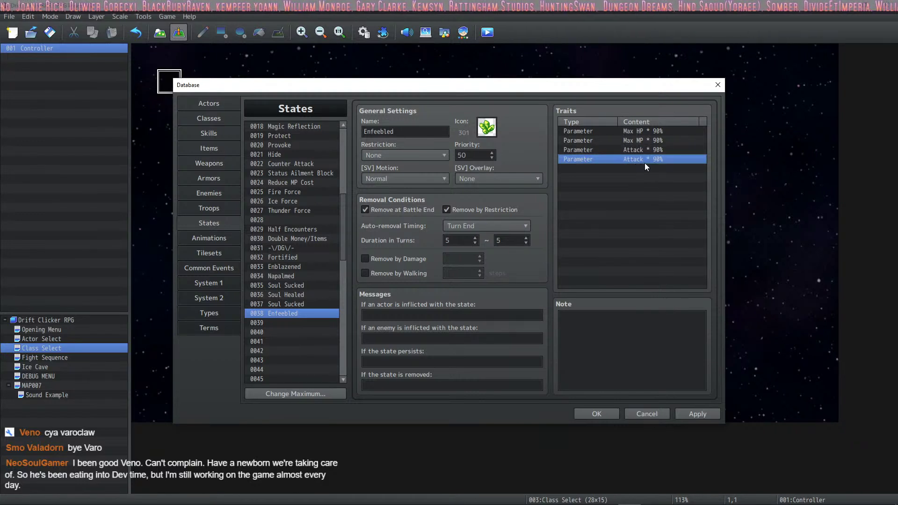
double_click(644, 162)
scroll(666, 146, "down", 1)
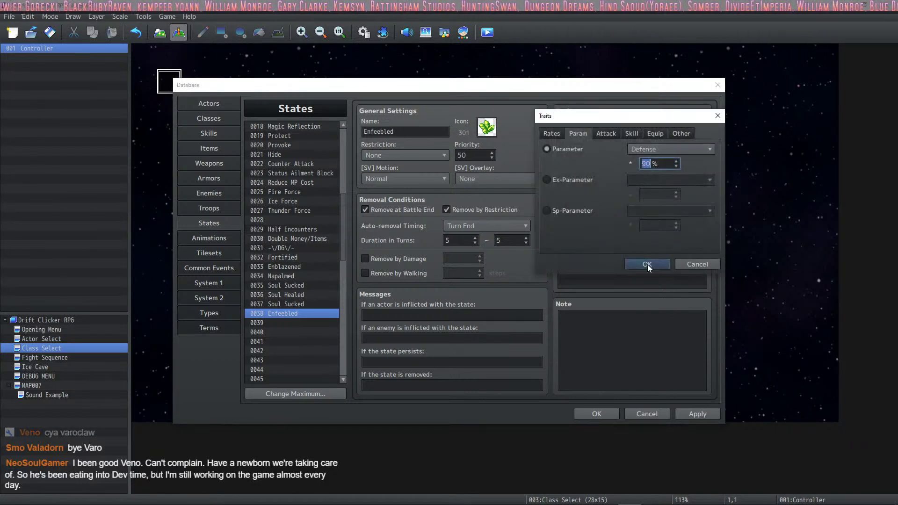
left_click(648, 264)
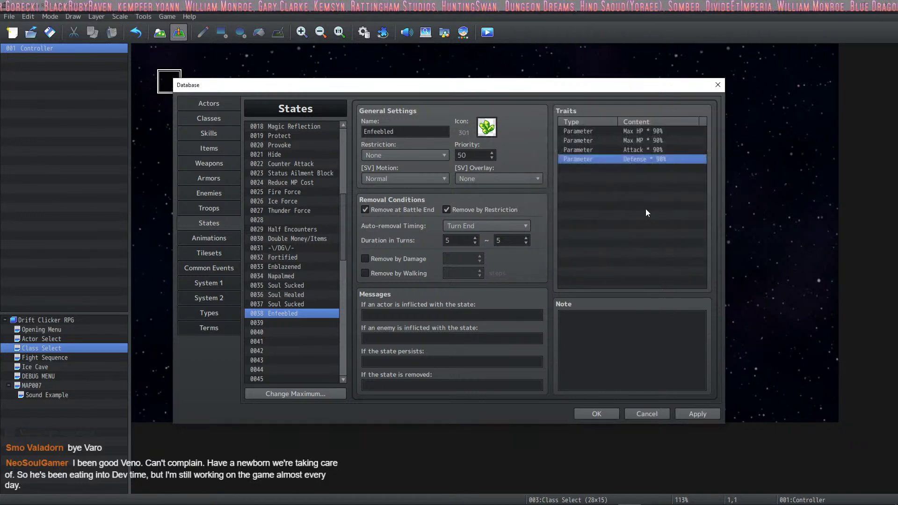
Step: Duplicate the Defense trait and change the copy to M.Attack * 90%
key("ctrl+c")
key("ctrl+v")
right_click(638, 170)
left_click(641, 177)
scroll(656, 152, "down", 1)
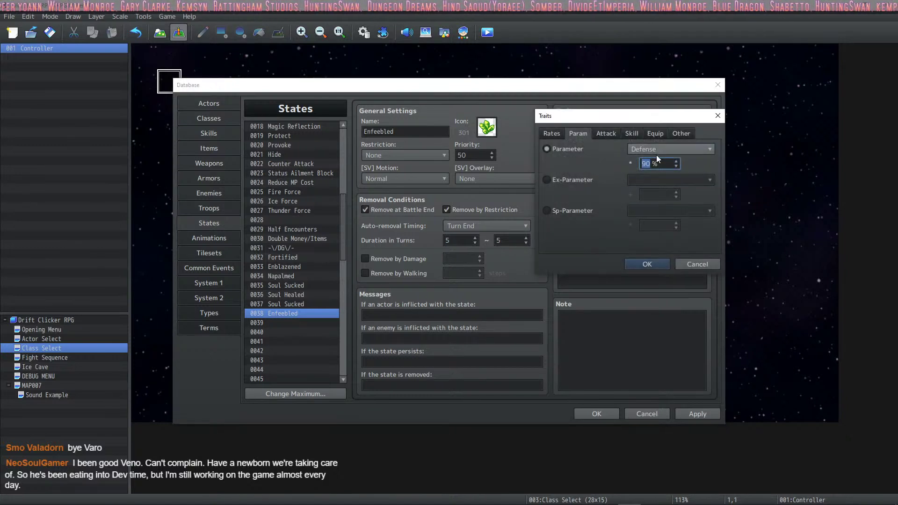
left_click(650, 266)
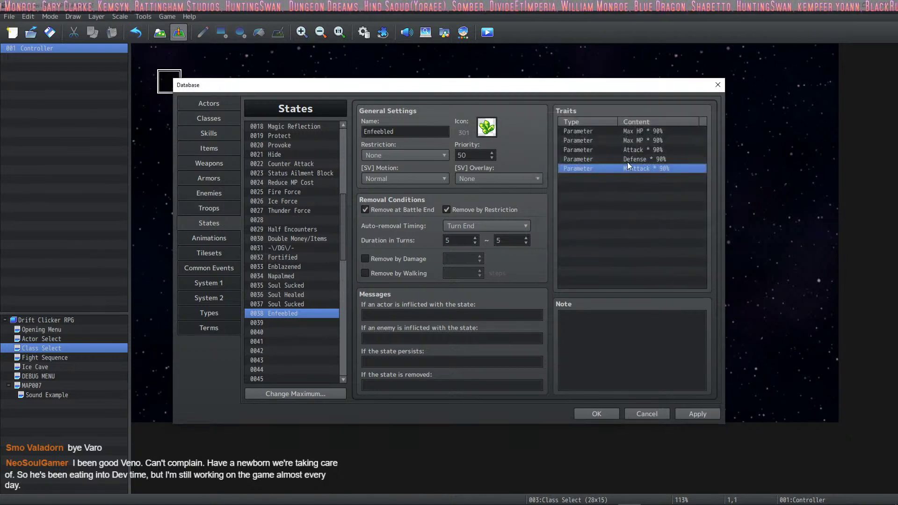
Step: Duplicate the M.Attack trait and change the copy to M.Defense * 90%
key("ctrl+c")
key("ctrl+v")
right_click(638, 180)
left_click(651, 184)
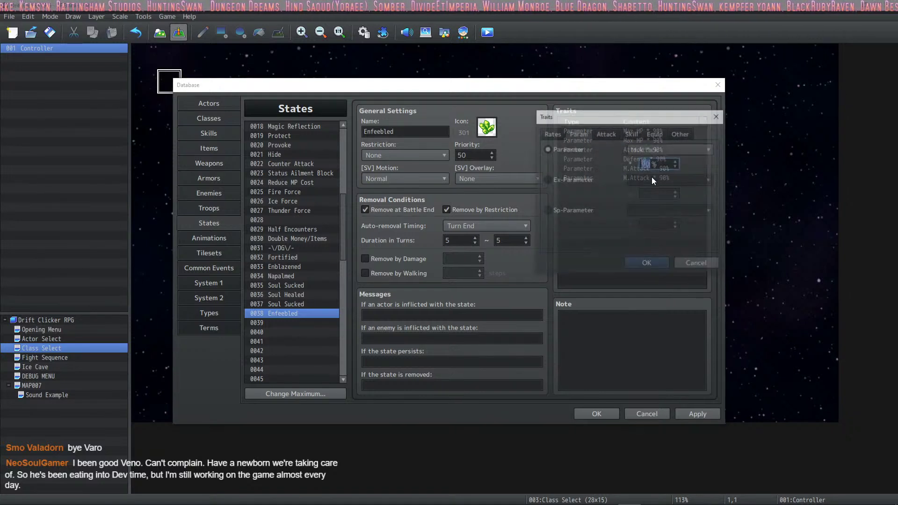
scroll(655, 153, "down", 1)
left_click(645, 262)
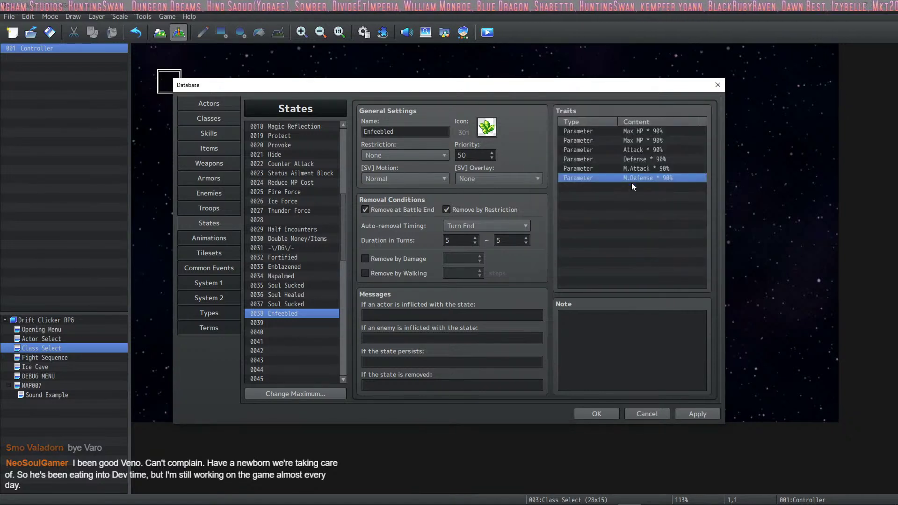
Step: Duplicate the M.Defense trait and change the copy to Agility * 90%
key("ctrl+c")
key("ctrl+v")
right_click(647, 188)
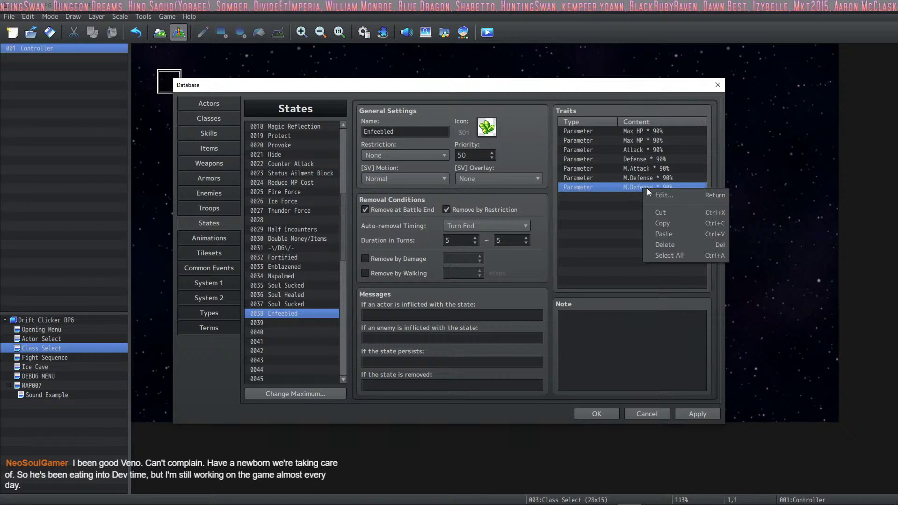
left_click(657, 192)
left_click(676, 149)
left_click(669, 226)
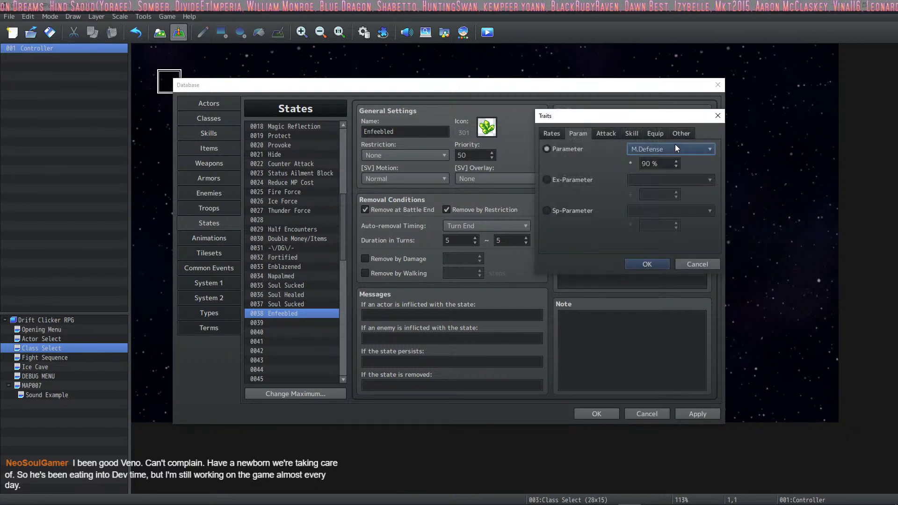
left_click(650, 264)
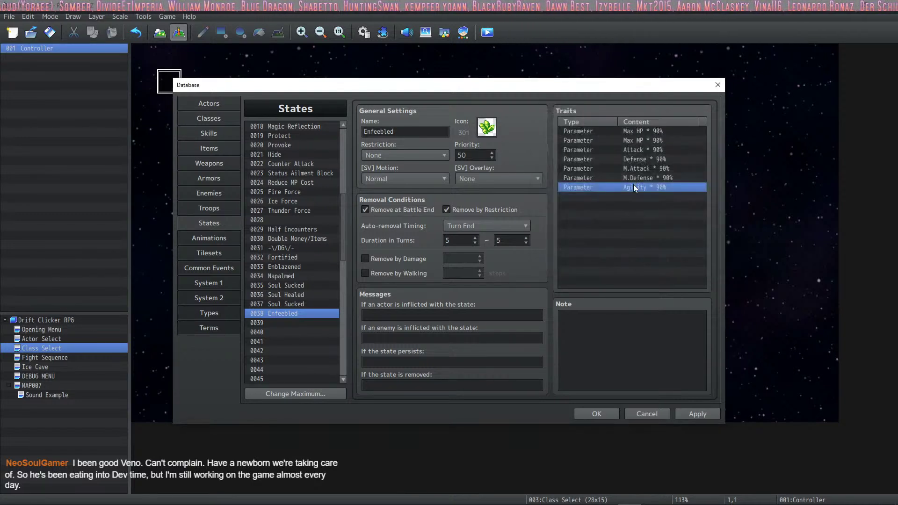
Step: Duplicate the Agility trait and change the copy to Luck * 90%
key("ctrl+v")
right_click(645, 197)
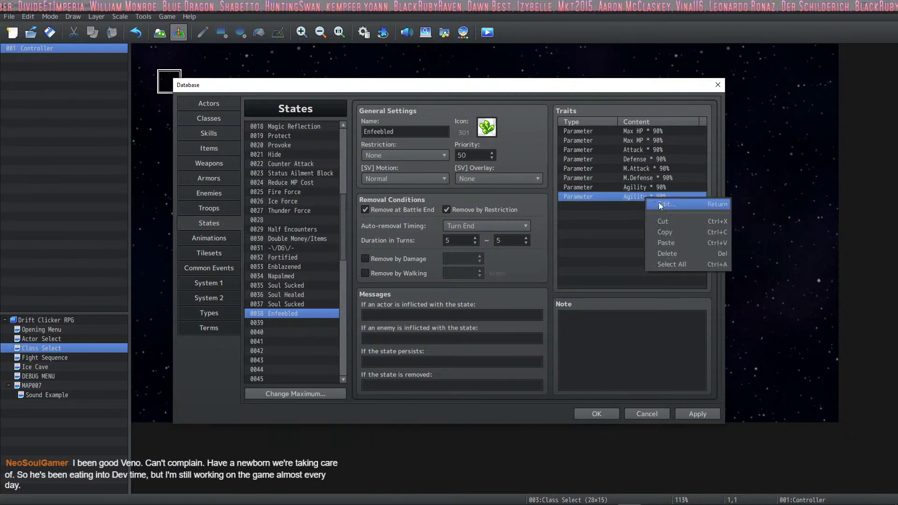
left_click(664, 204)
scroll(672, 149, "down", 1)
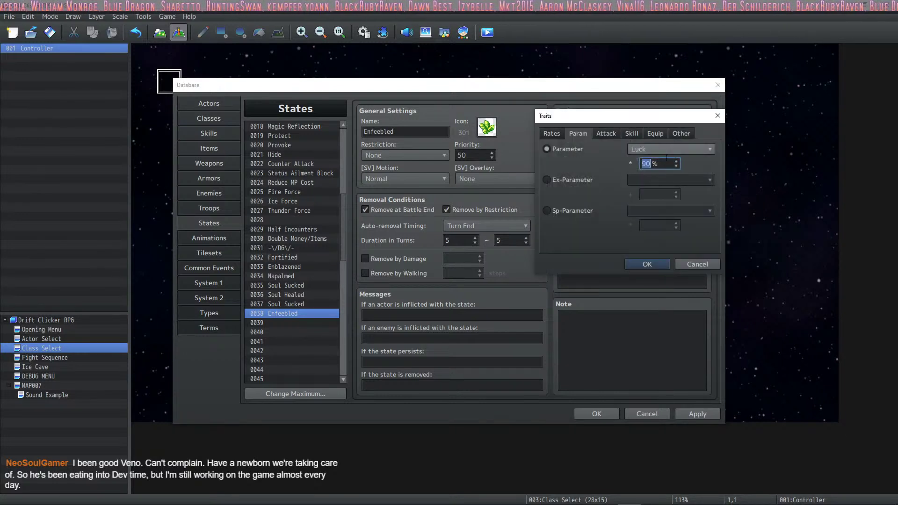
left_click(651, 267)
Step: Duplicate the Luck trait and change the copy to the Ex-Parameter Hit Rate with a value of -10%
key("ctrl+c")
left_click(634, 206)
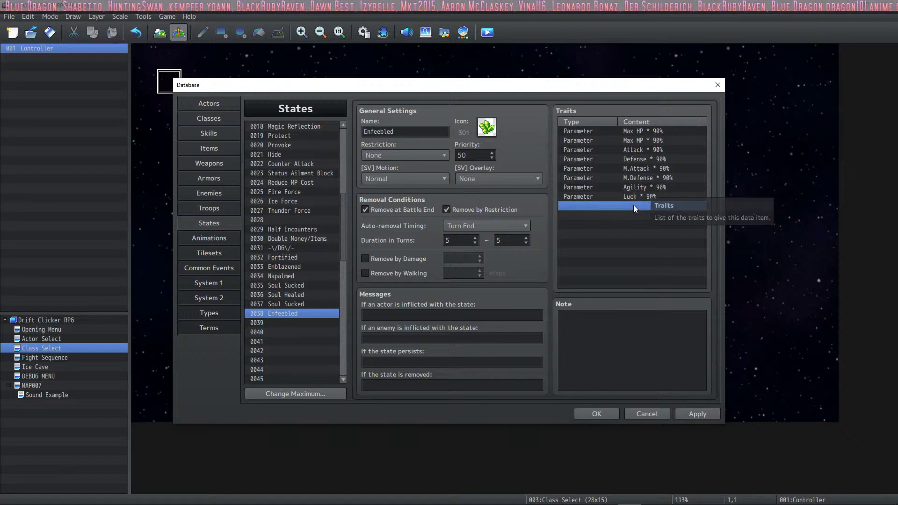
key("ctrl+v")
right_click(641, 205)
left_click(658, 213)
left_click(677, 148)
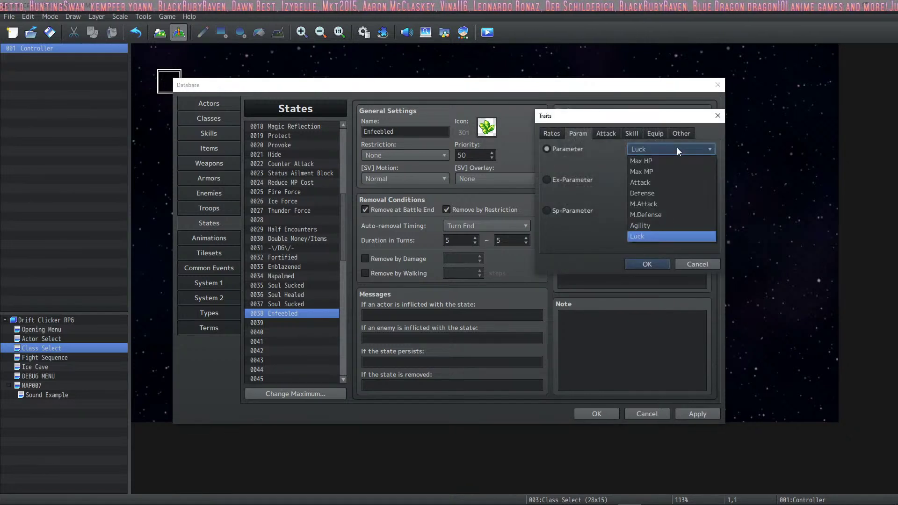
left_click(672, 149)
left_click(574, 180)
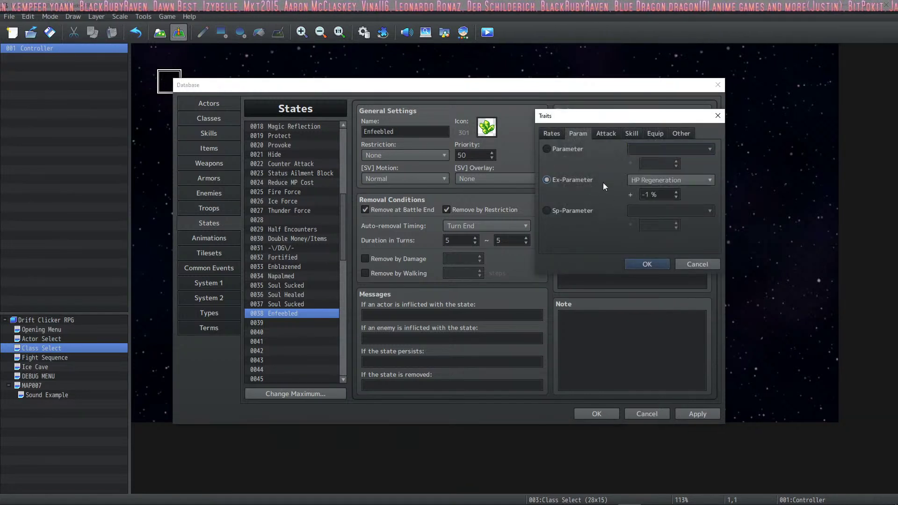
left_click(634, 180)
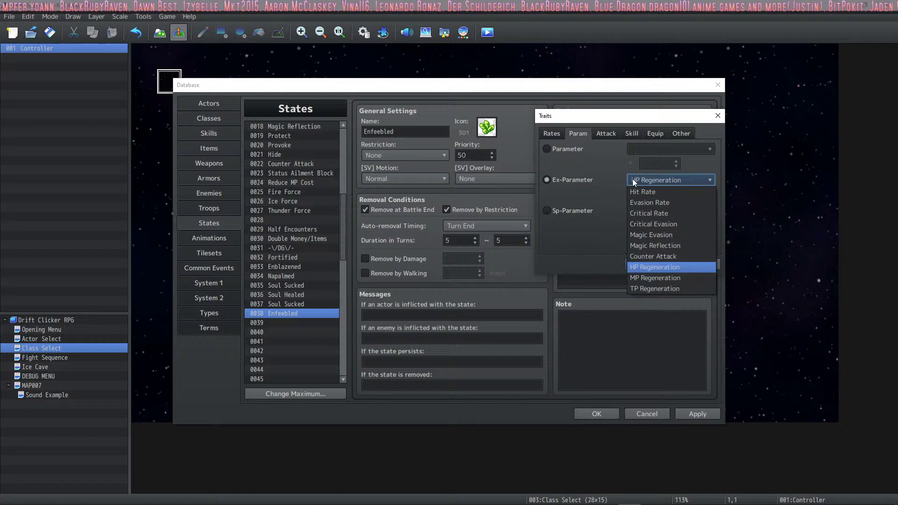
left_click(675, 194)
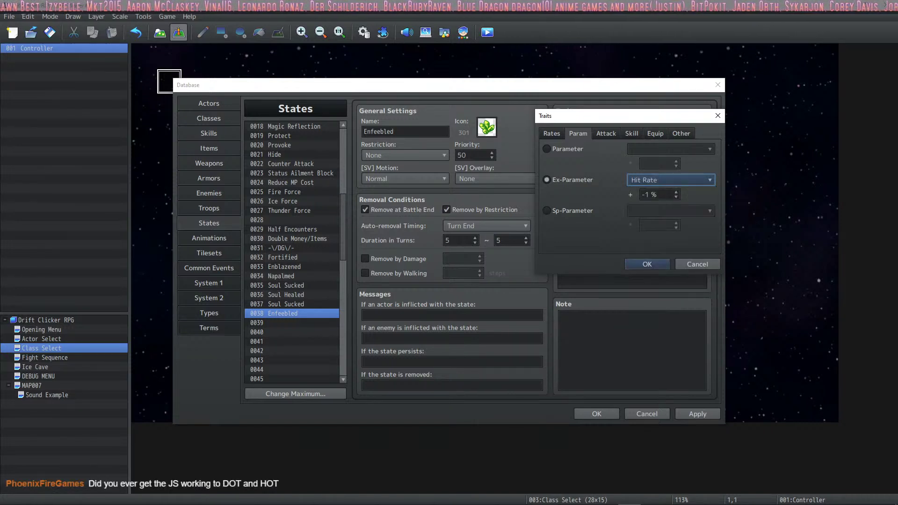
left_click(676, 197)
type("-10")
key("Return")
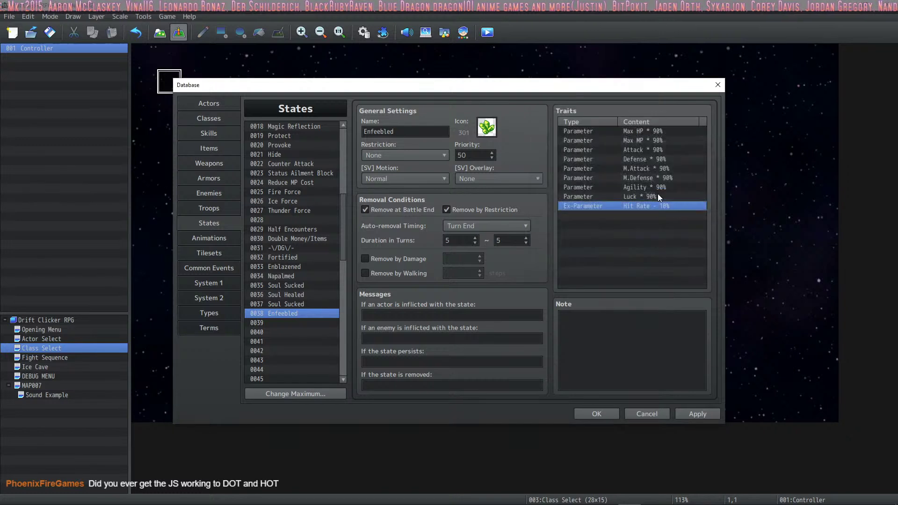
Step: Duplicate the Hit Rate trait, change the copy to the Sp-Parameter Recovery Effect * 90%, and apply the database changes
left_click(653, 214)
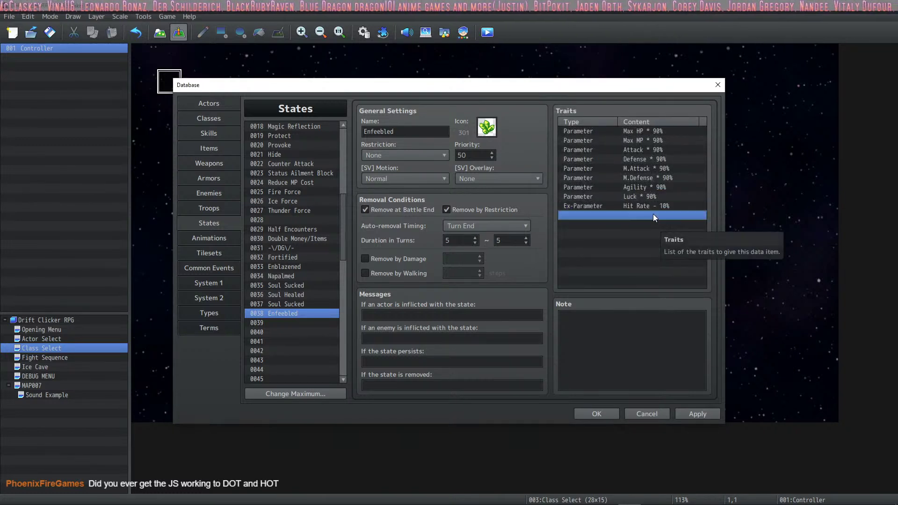
key("ctrl+v")
right_click(653, 214)
left_click(673, 221)
left_click(674, 182)
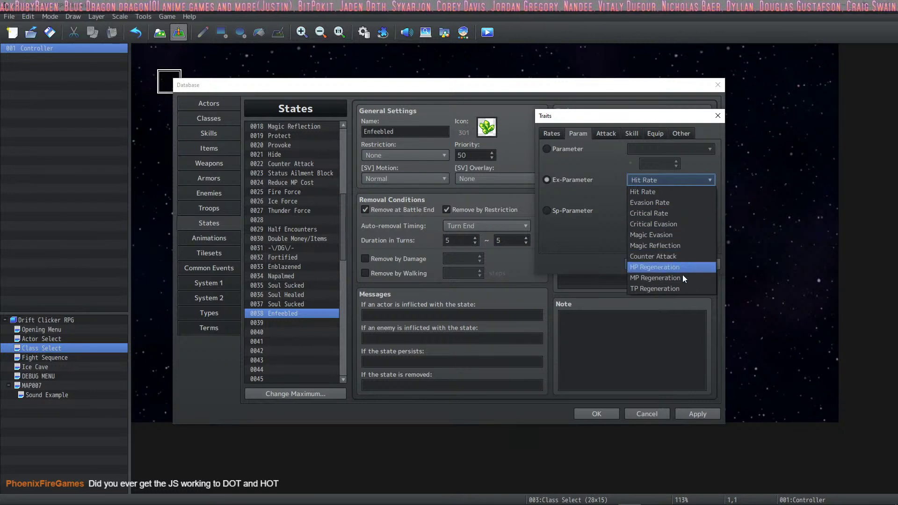
left_click(577, 206)
left_click(578, 208)
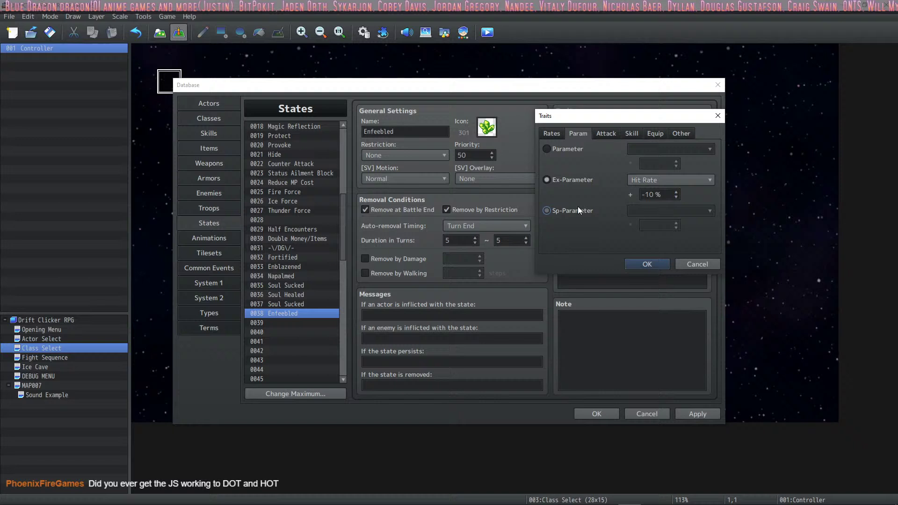
left_click(677, 212)
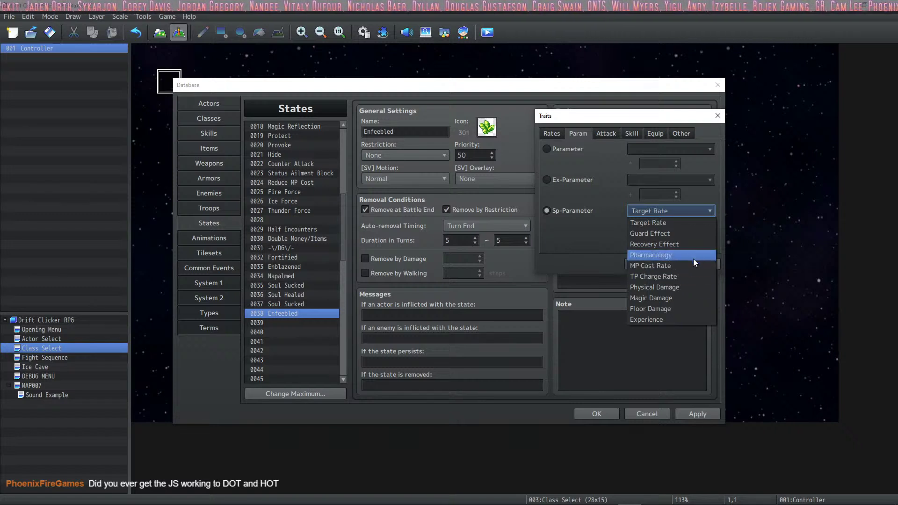
left_click(695, 243)
scroll(668, 226, "down", 1)
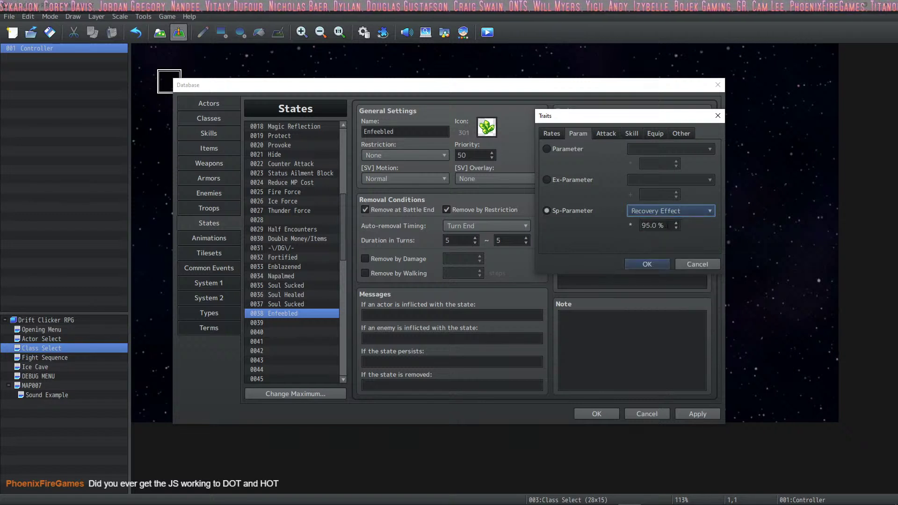
left_click(647, 264)
left_click(663, 236)
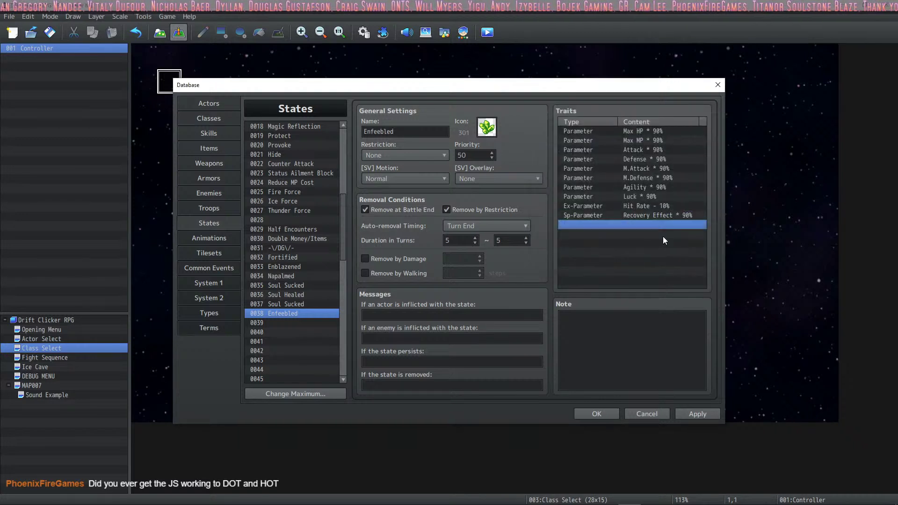
left_click(702, 413)
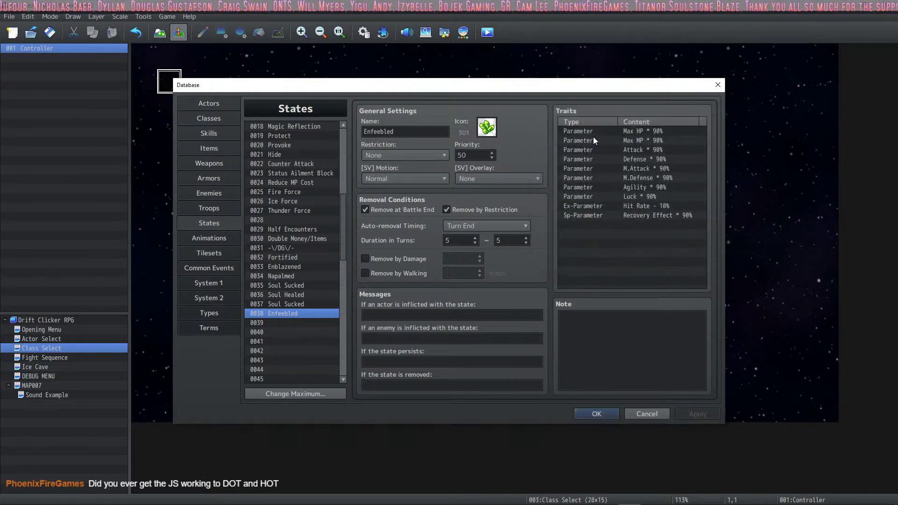
Step: Review the Enfeebled state's traits from Max HP through Recovery Effect
left_click(571, 130)
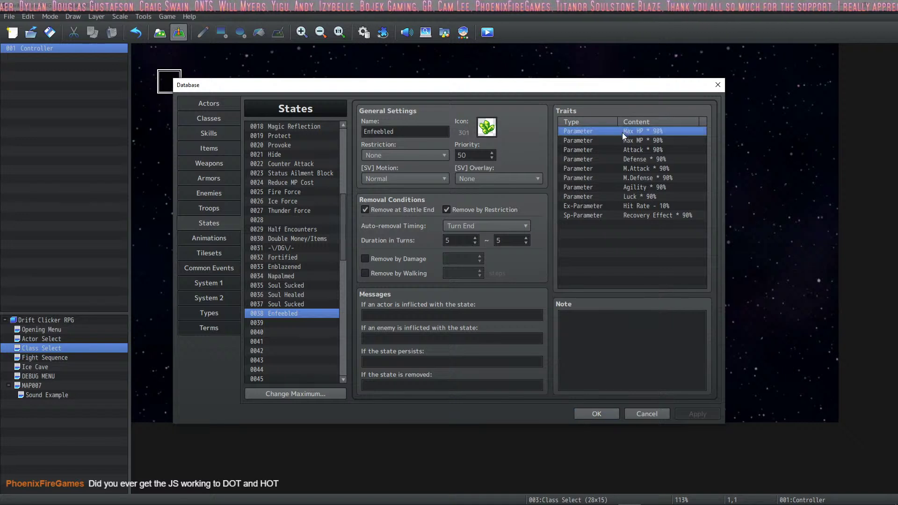
left_click(639, 187)
left_click(636, 196)
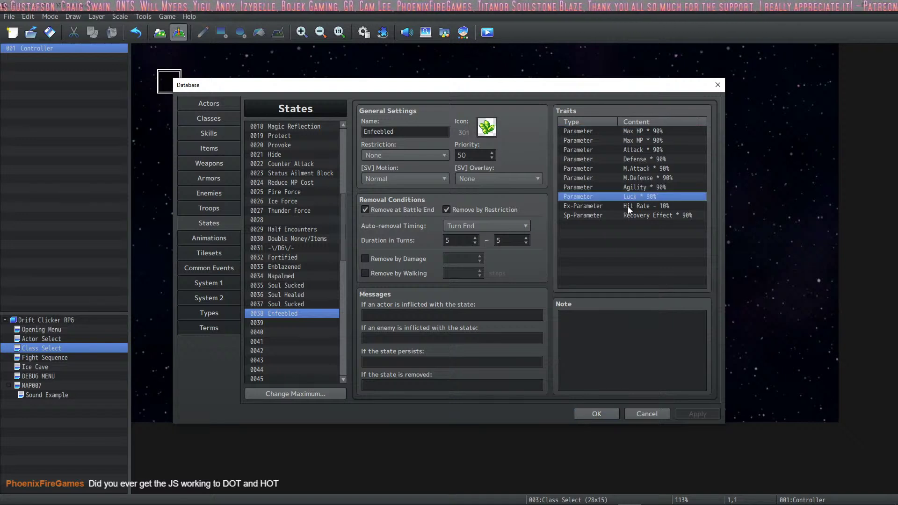
left_click(628, 207)
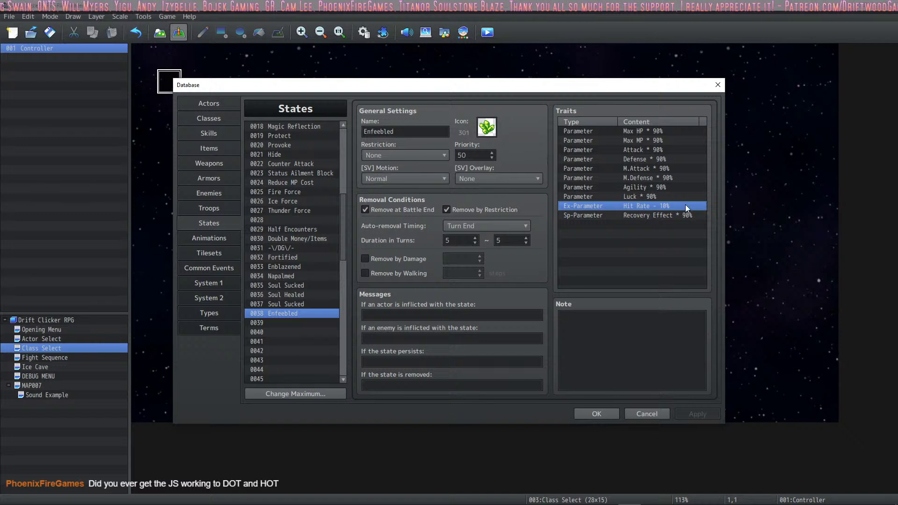
left_click(664, 216)
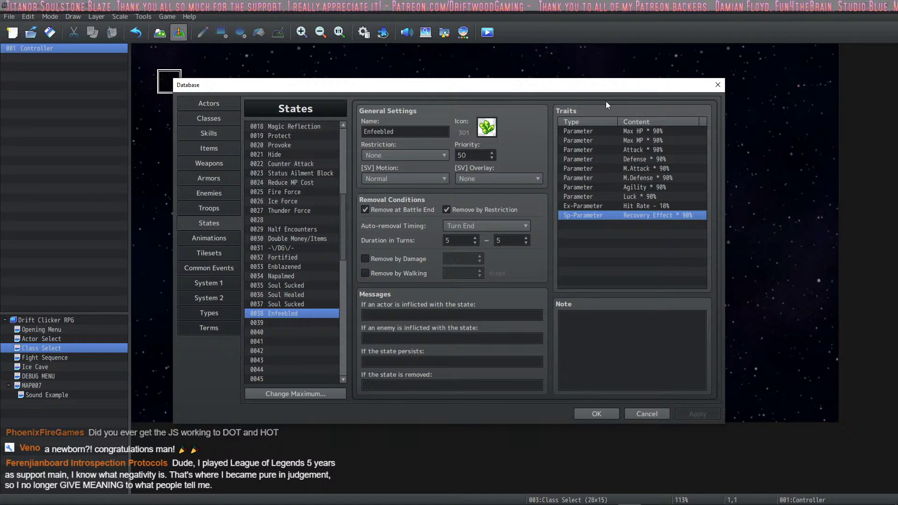
Step: Return to the Curse: Enfeeble skill, set its scope to All Enemies, and apply the change
left_click(215, 134)
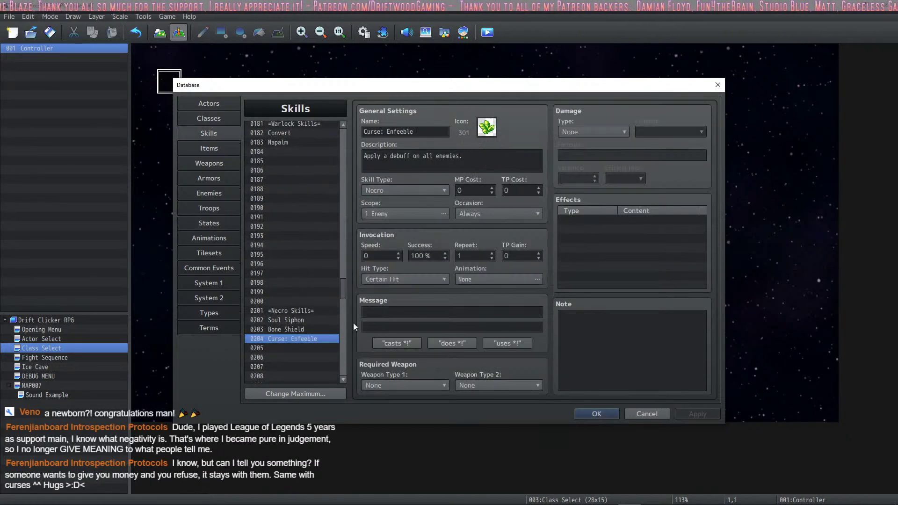
double_click(406, 214)
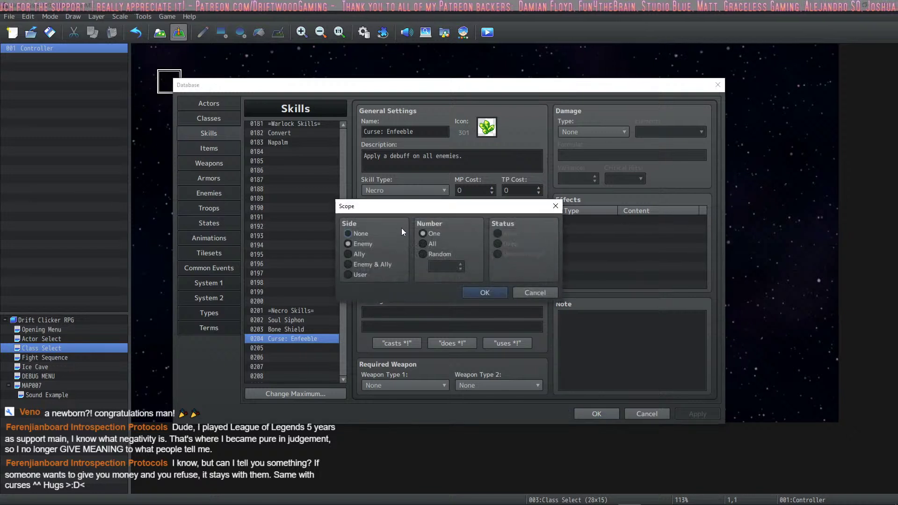
left_click(359, 253)
left_click(360, 267)
left_click(355, 275)
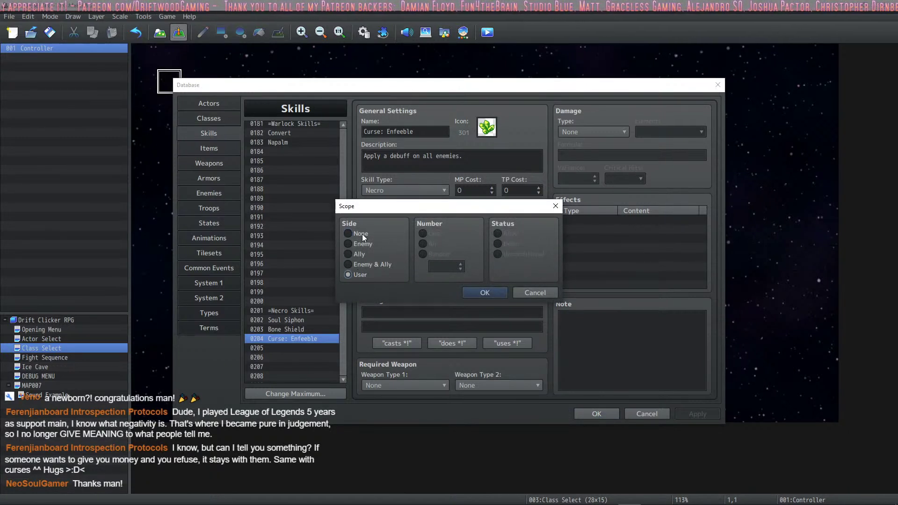
left_click(362, 234)
left_click(363, 245)
left_click(363, 255)
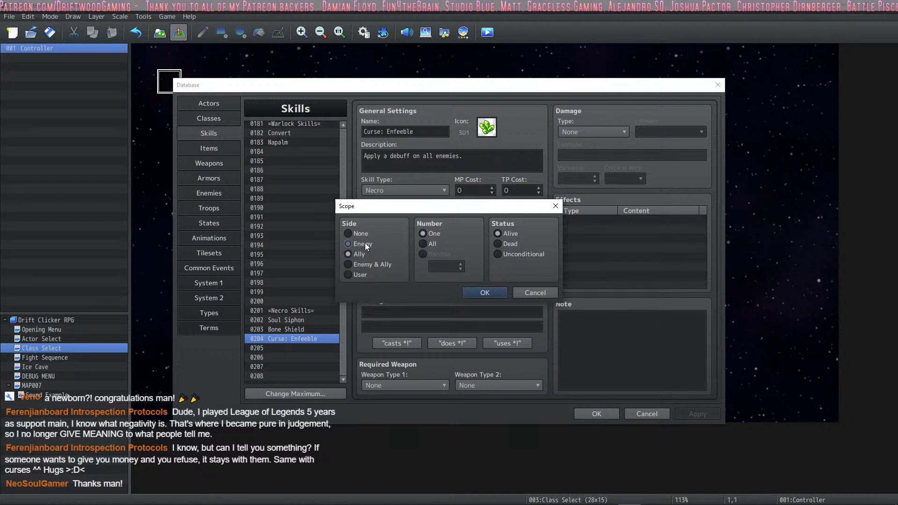
left_click(362, 244)
left_click(496, 294)
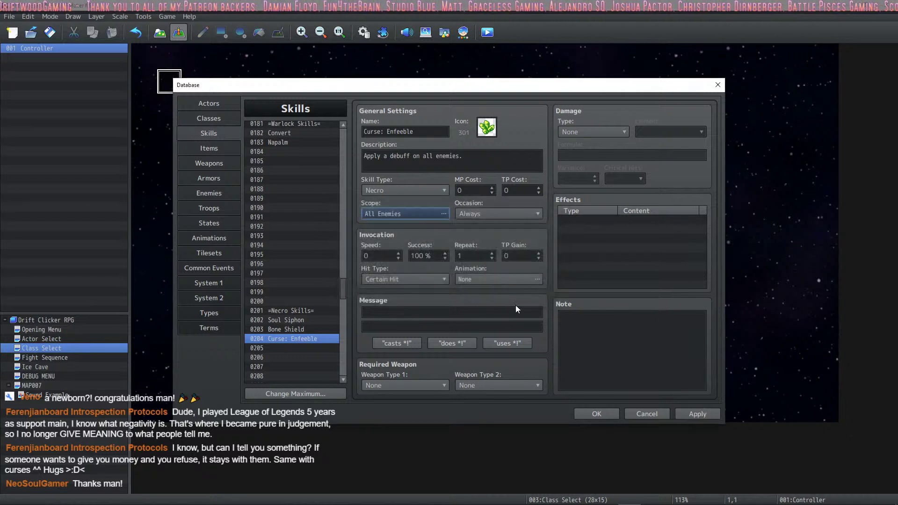
left_click(714, 418)
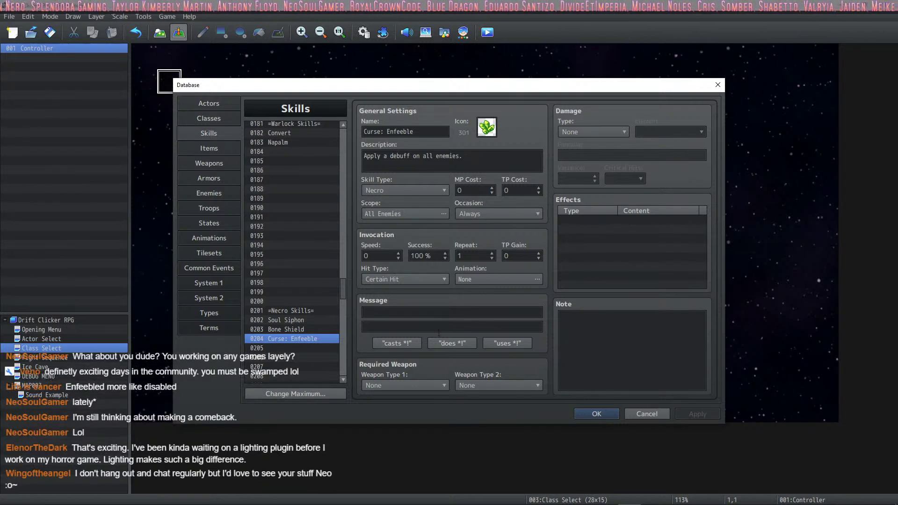
Step: Add an Add State effect of Enfeebled at 100% to Curse: Enfeeble and apply the change
double_click(596, 221)
left_click(588, 184)
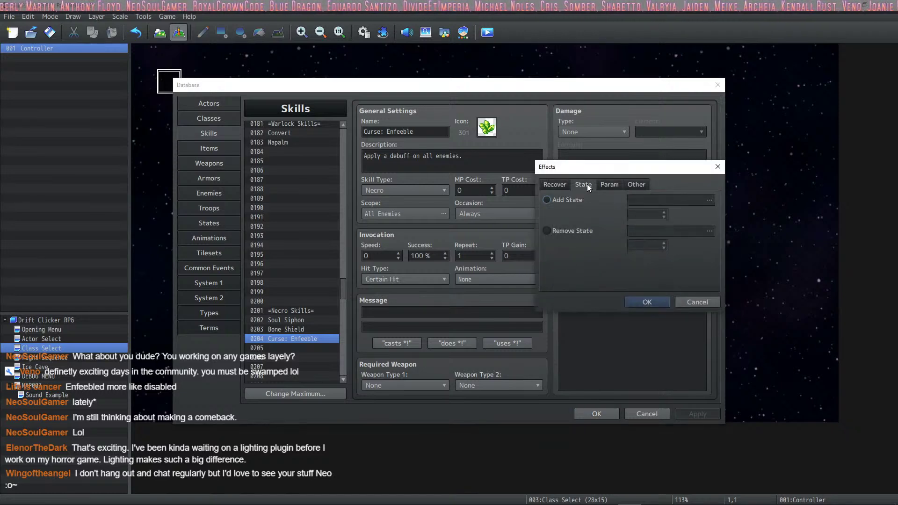
left_click(548, 200)
left_click(643, 198)
left_click(650, 304)
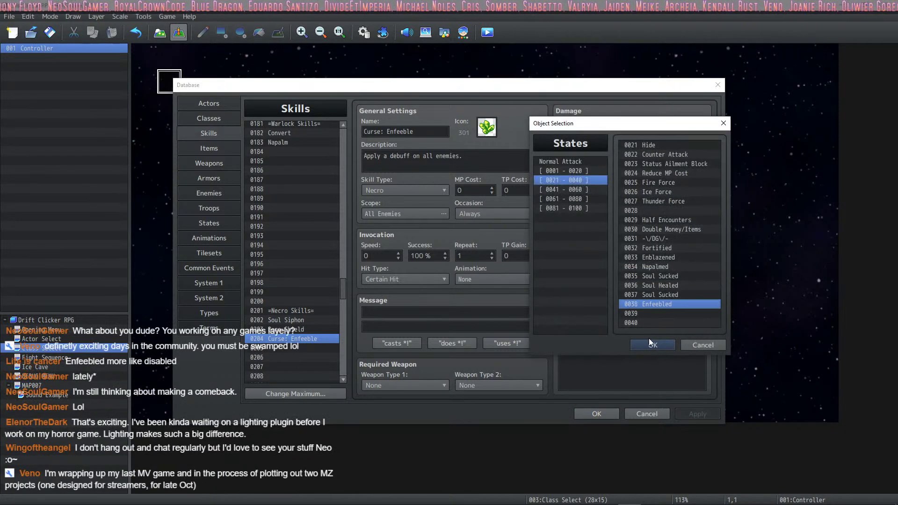
left_click(650, 345)
left_click(644, 302)
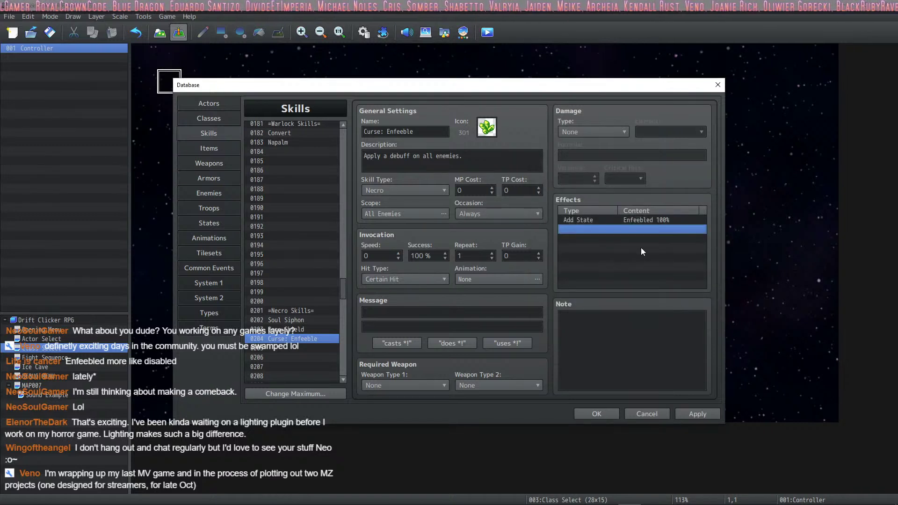
left_click(701, 411)
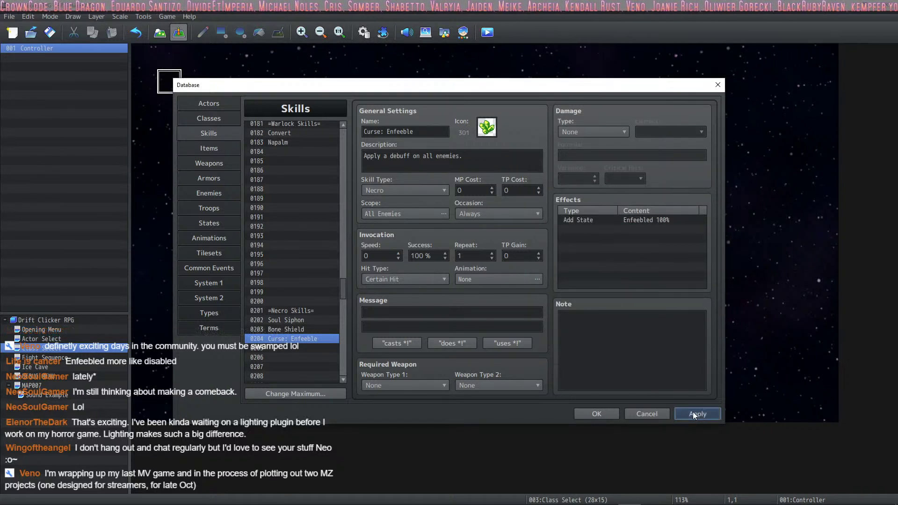
Step: Set the Curse: Enfeeble skill's message to the preset "%1 casts %2!"
left_click(509, 341)
left_click(402, 342)
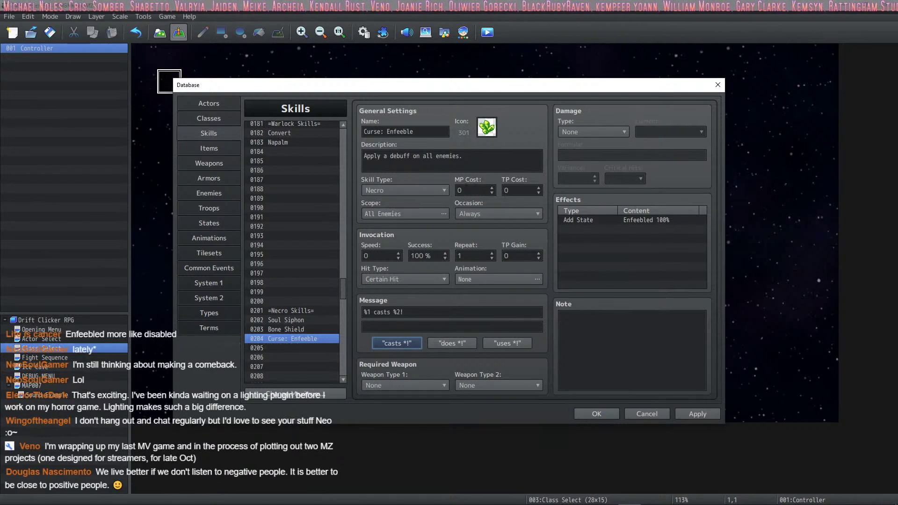
Step: Set the Curse: Enfeeble skill's MP cost to 10 and apply the change
double_click(461, 190)
type("20")
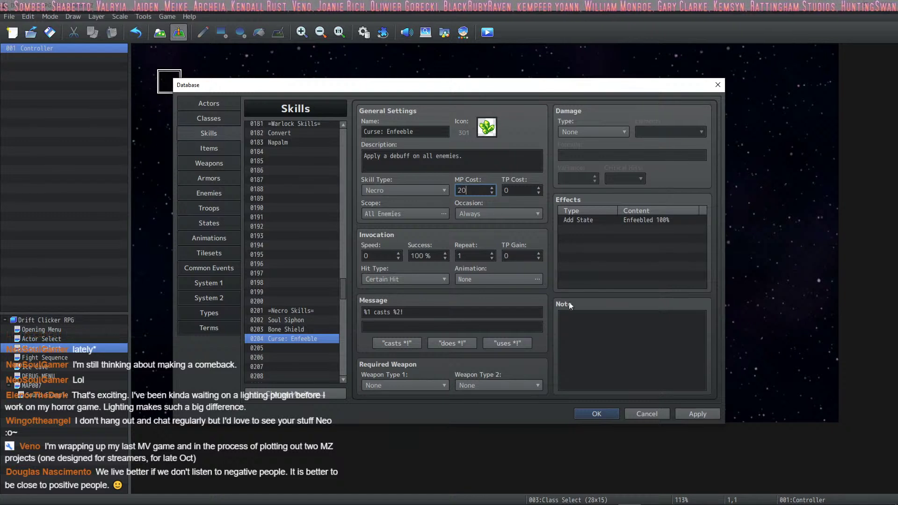
key("BackSpace")
key("BackSpace")
type("10")
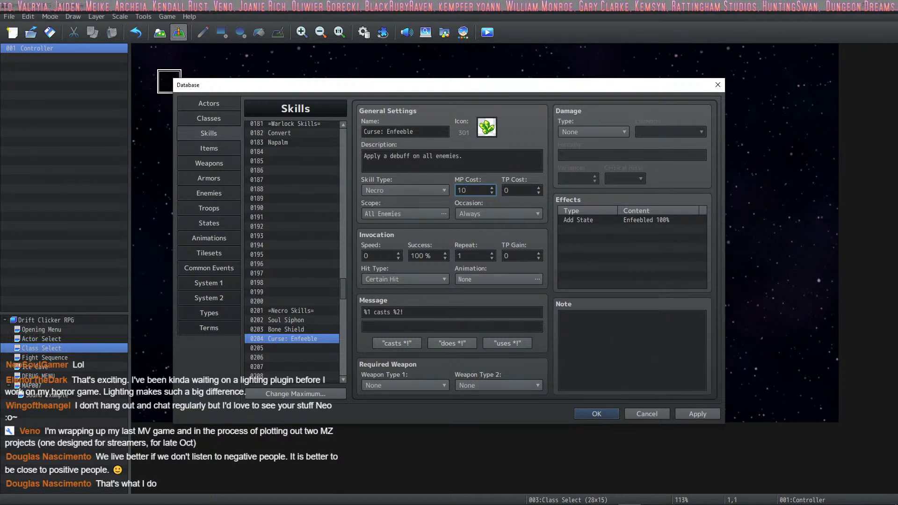
left_click(701, 415)
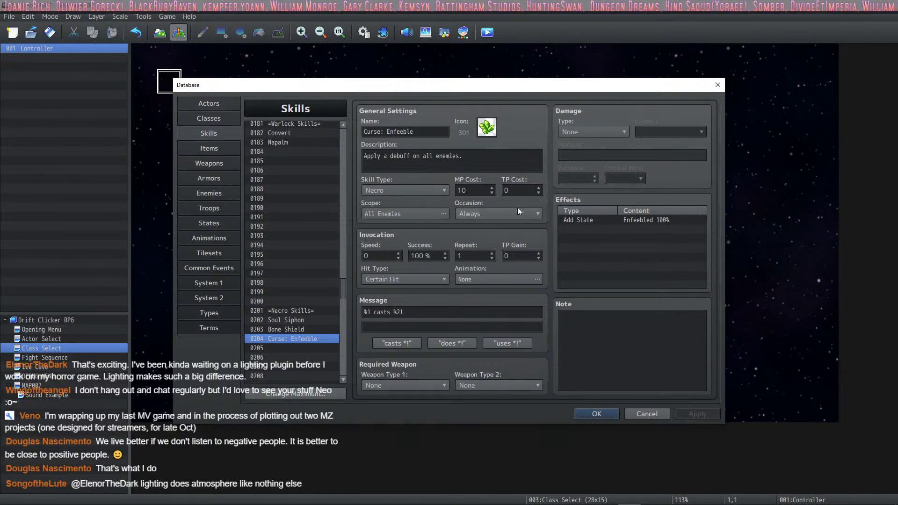
Step: Restrict the Curse: Enfeeble skill's occasion to Battle Screen and apply the change
left_click(610, 229)
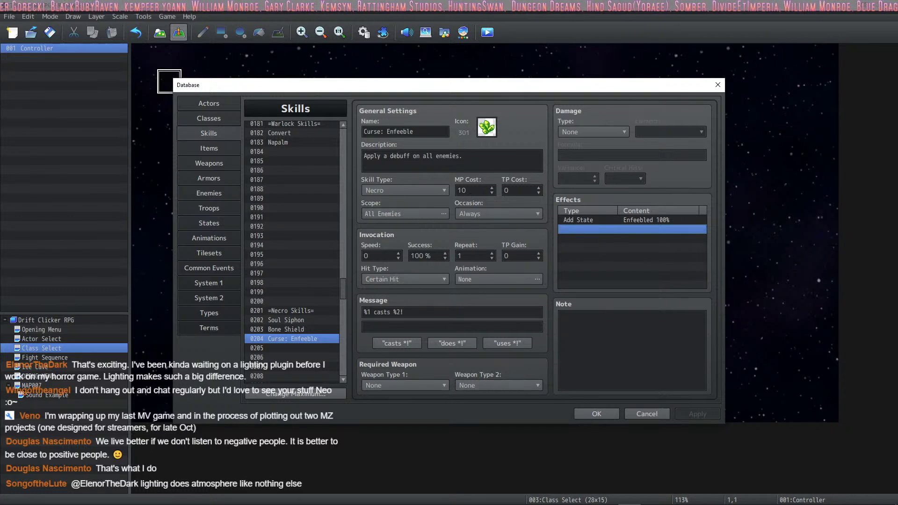
left_click(504, 212)
left_click(488, 233)
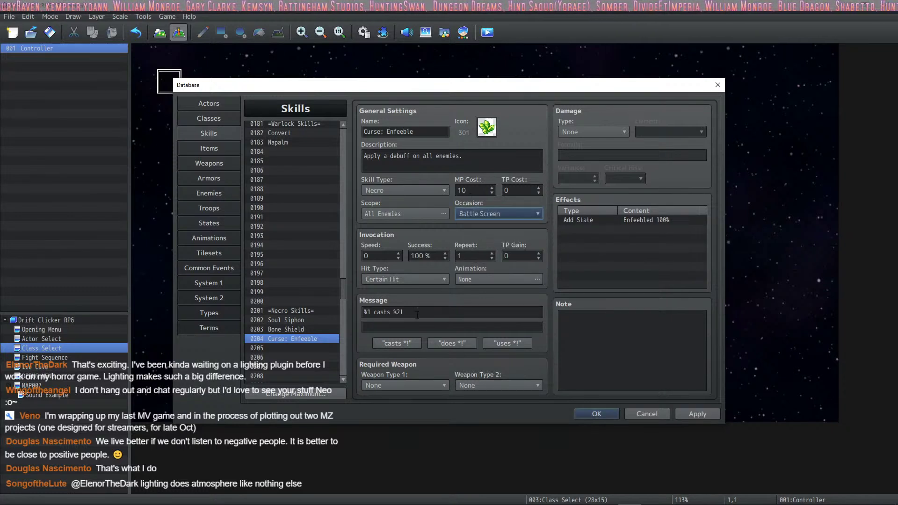
left_click(697, 414)
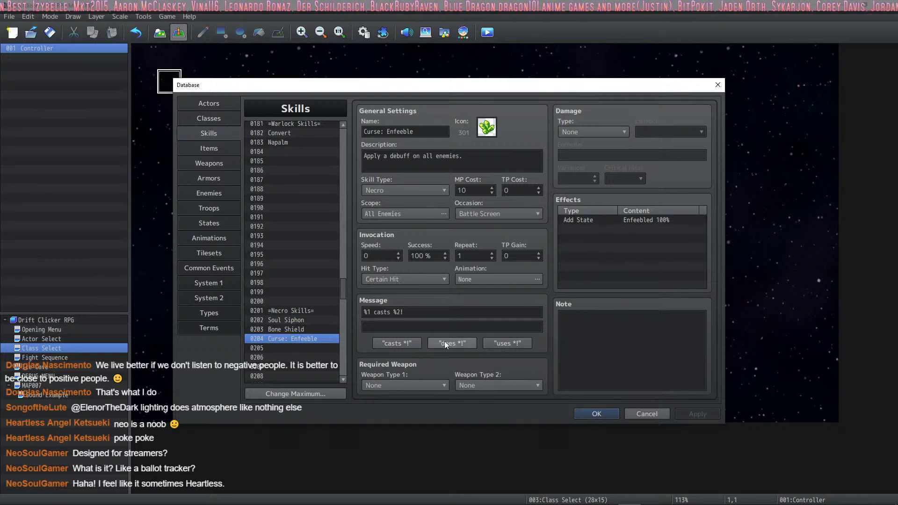
Step: Compare the traits of the classes from Warrior through Knight, and close the database from the skills section, keeping the changes
left_click(221, 123)
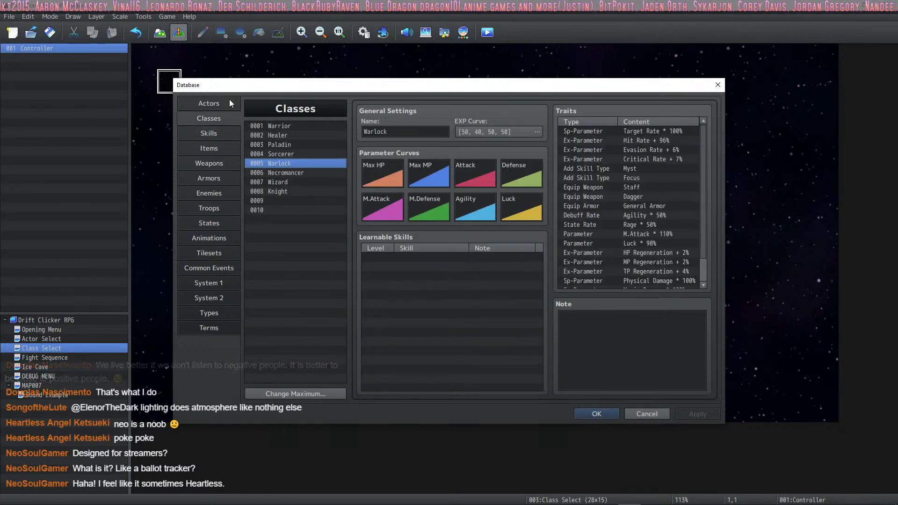
left_click(226, 100)
left_click(216, 115)
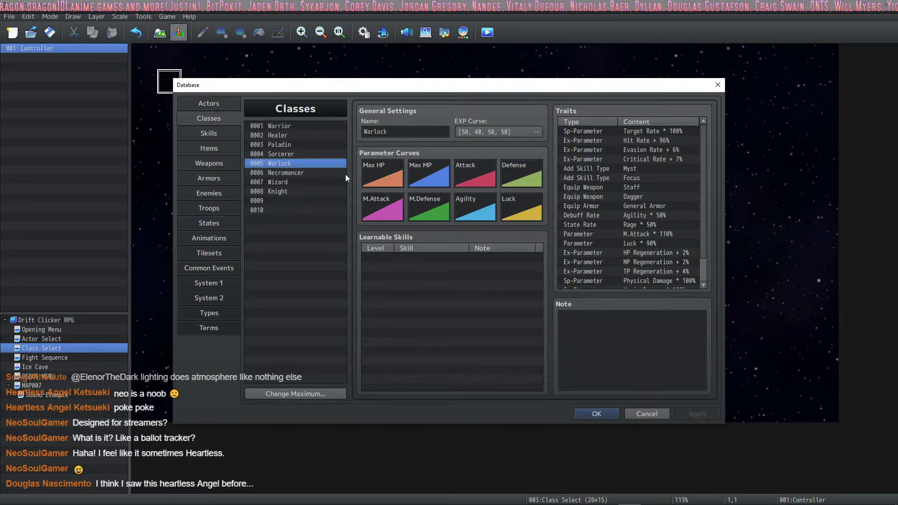
left_click(293, 172)
left_click(289, 182)
left_click(284, 199)
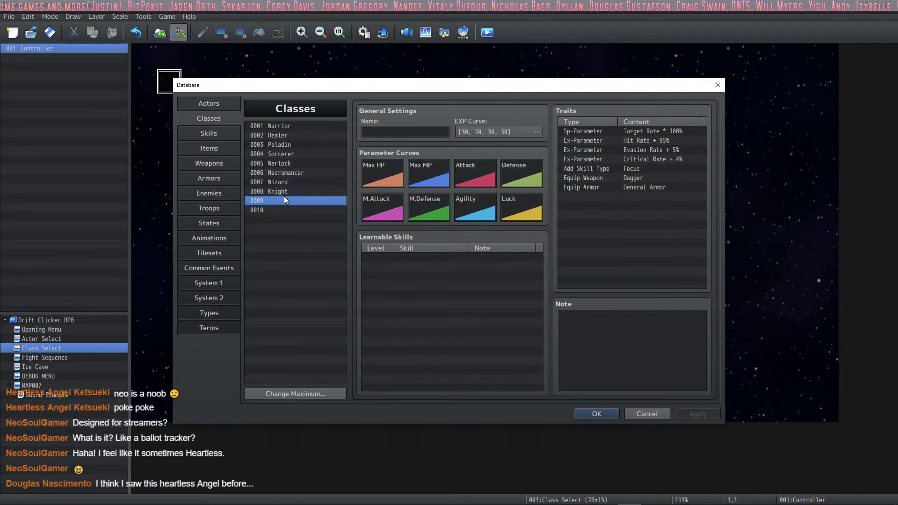
left_click(287, 190)
left_click(291, 182)
left_click(298, 163)
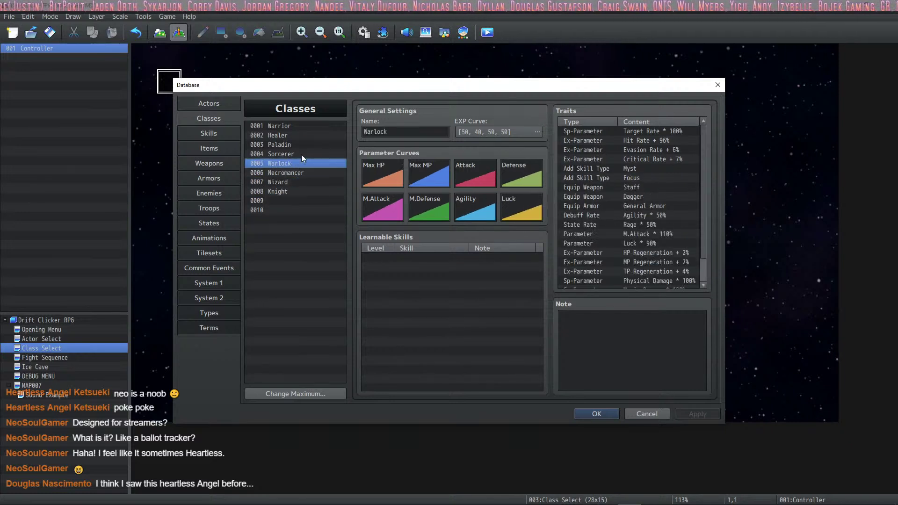
left_click(301, 154)
left_click(304, 136)
left_click(297, 145)
left_click(307, 126)
left_click(302, 135)
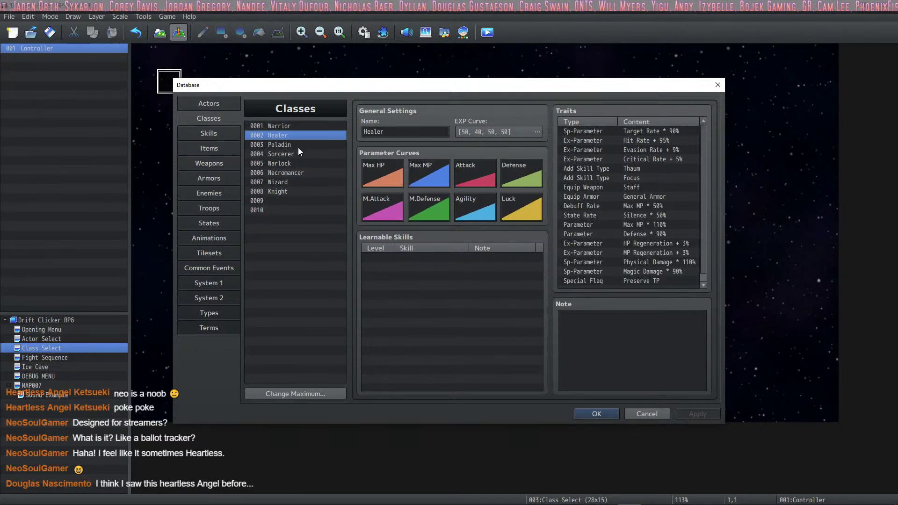
left_click(298, 145)
left_click(297, 154)
left_click(295, 163)
left_click(293, 172)
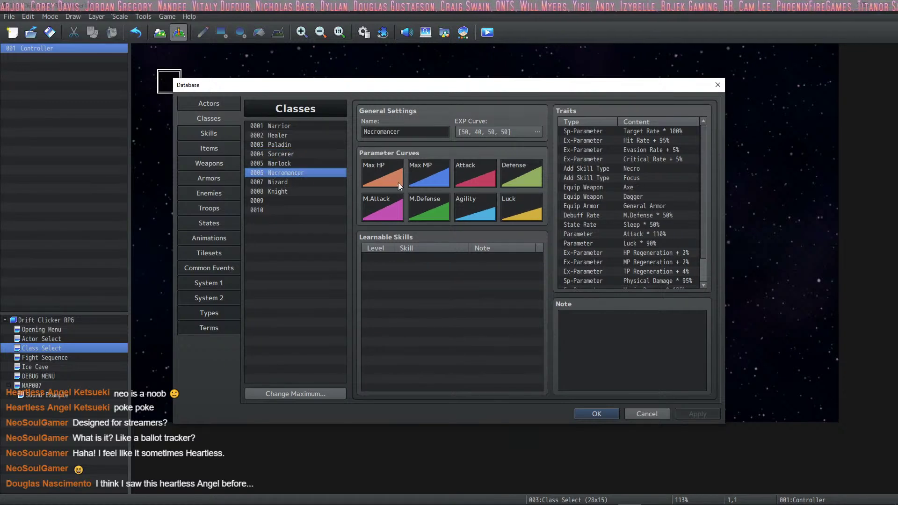
scroll(657, 214, "down", 1)
left_click(289, 163)
left_click(293, 152)
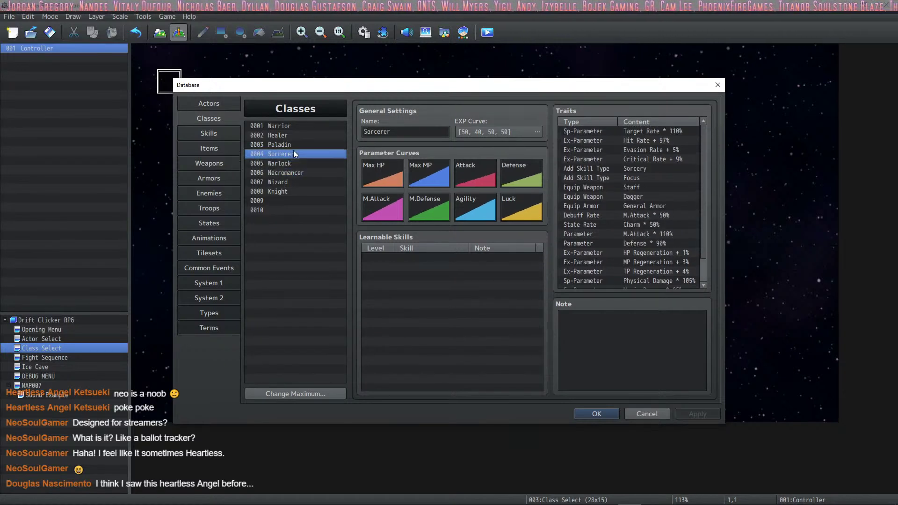
left_click(297, 138)
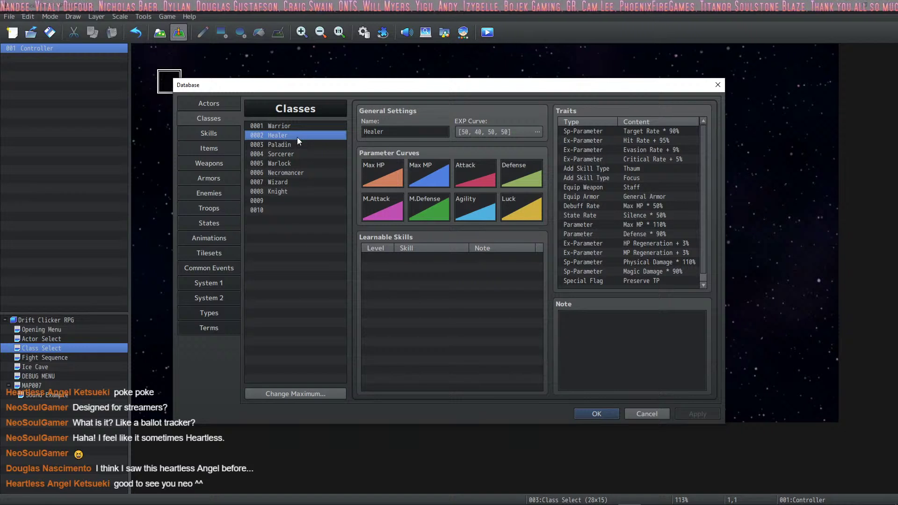
left_click(215, 129)
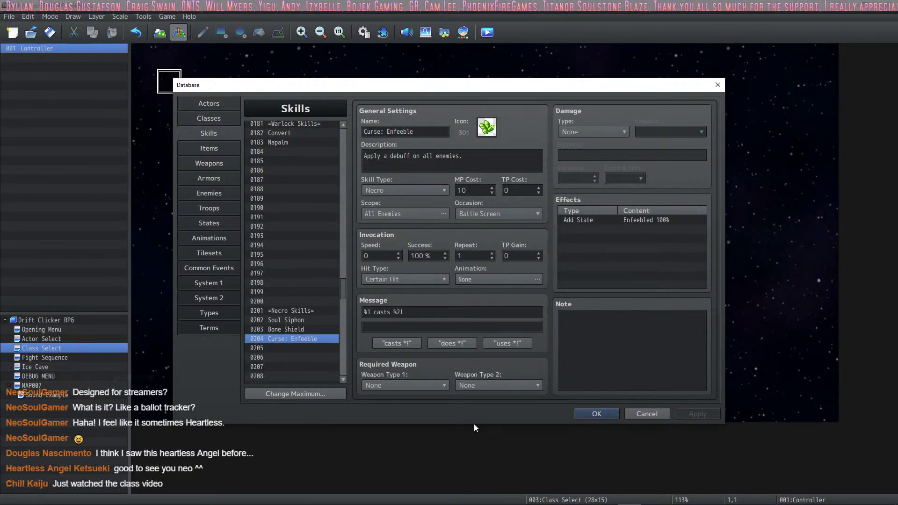
left_click(596, 413)
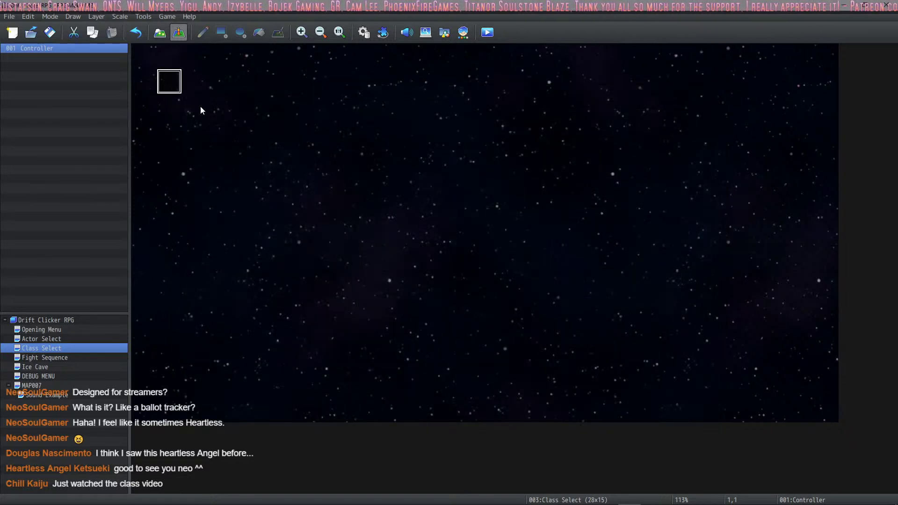
Step: Reopen the database and give Soul Siphon a TP cost of 40 and the damage formula "50 + a.atk * 2 + a.mat * 2"
left_click(360, 35)
left_click(296, 321)
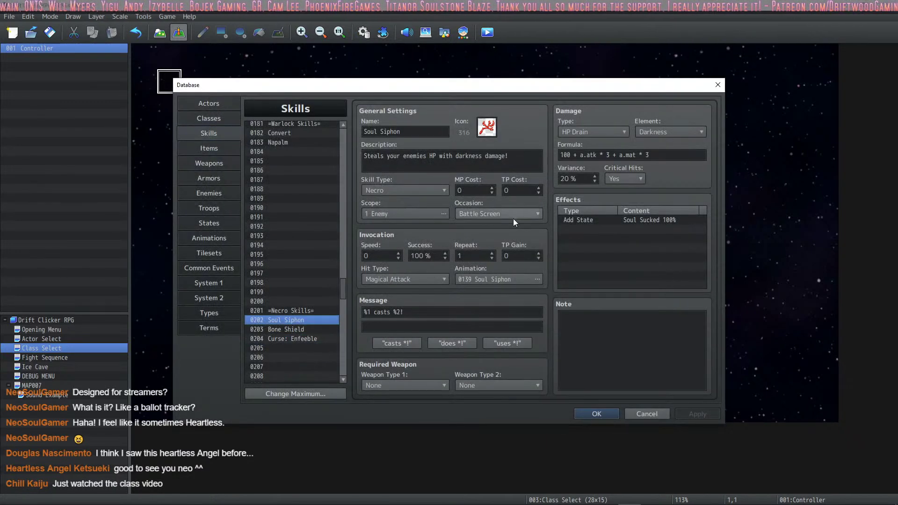
double_click(529, 190)
type("40")
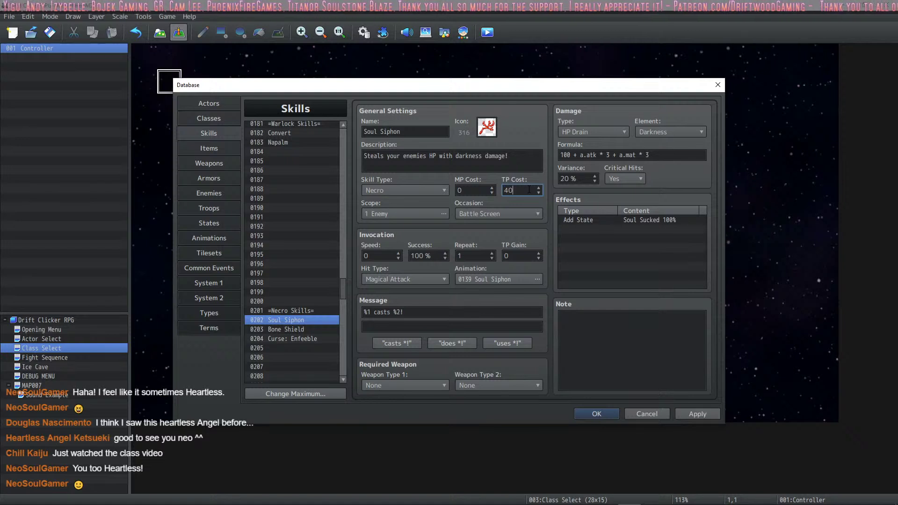
left_click(566, 155)
double_click(565, 155)
type("50")
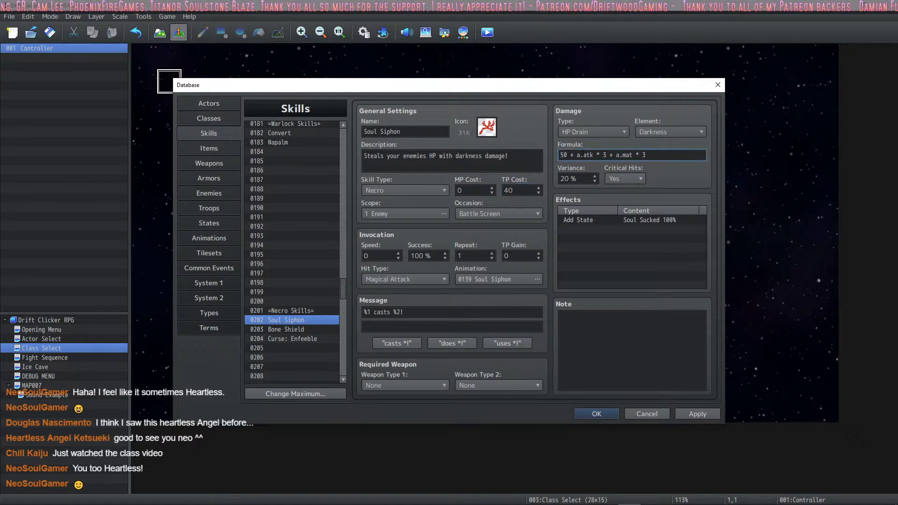
double_click(604, 154)
type("2")
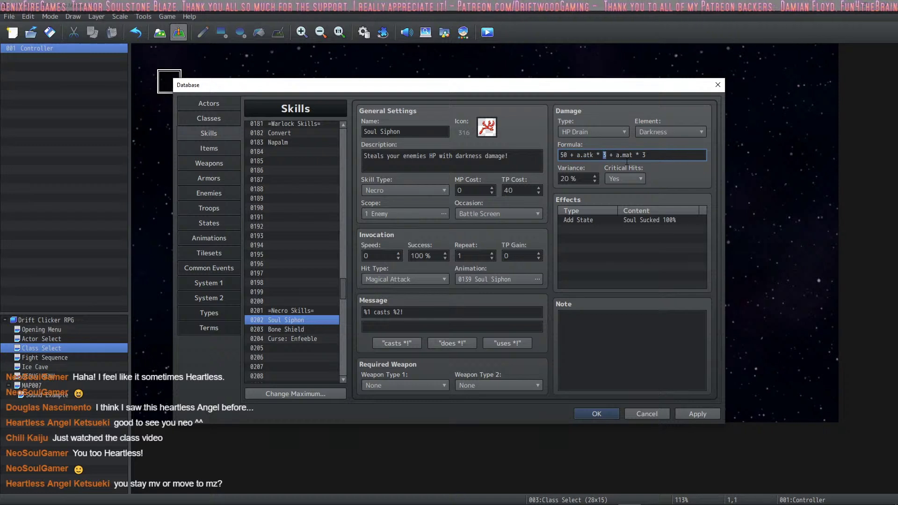
double_click(644, 155)
type("2")
Step: Lower Soul Siphon's TP cost to 30 and apply the change
double_click(521, 191)
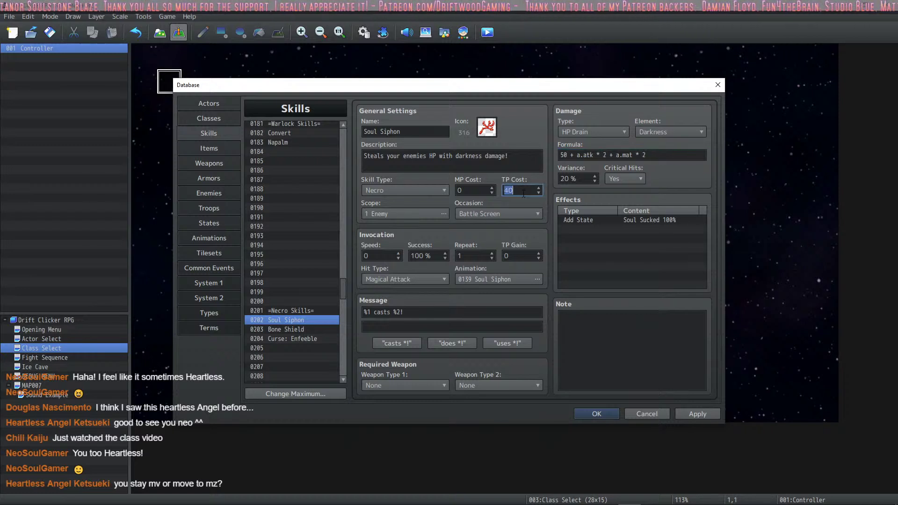
type("30")
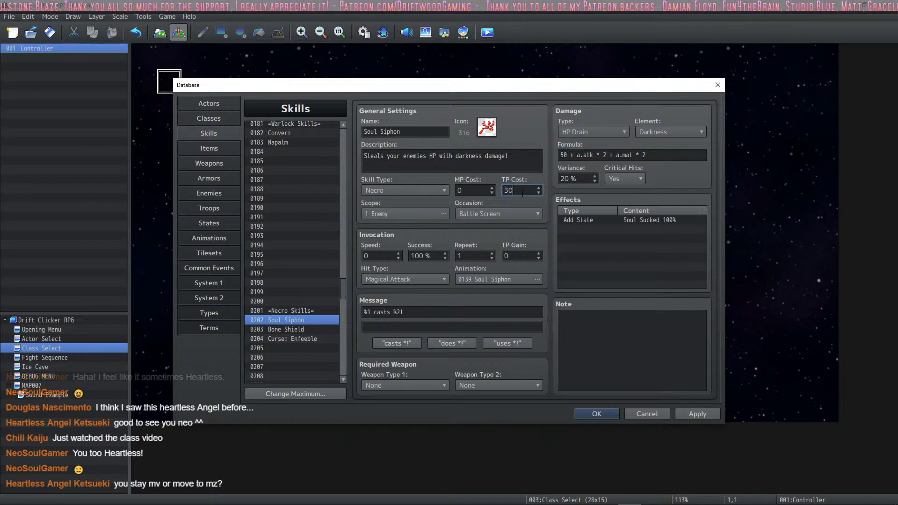
left_click(701, 416)
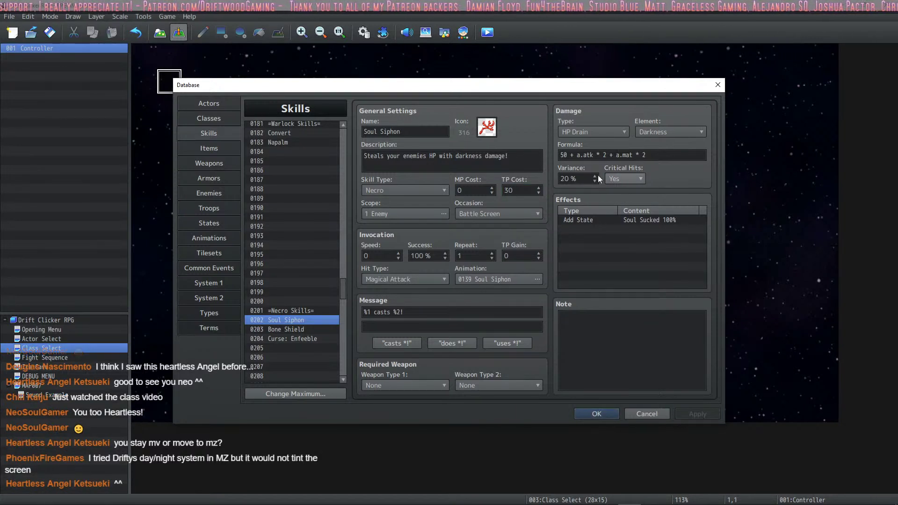
Step: Set Soul Siphon's MP cost to 20 and its TP cost to 0, and apply the changes
double_click(529, 195)
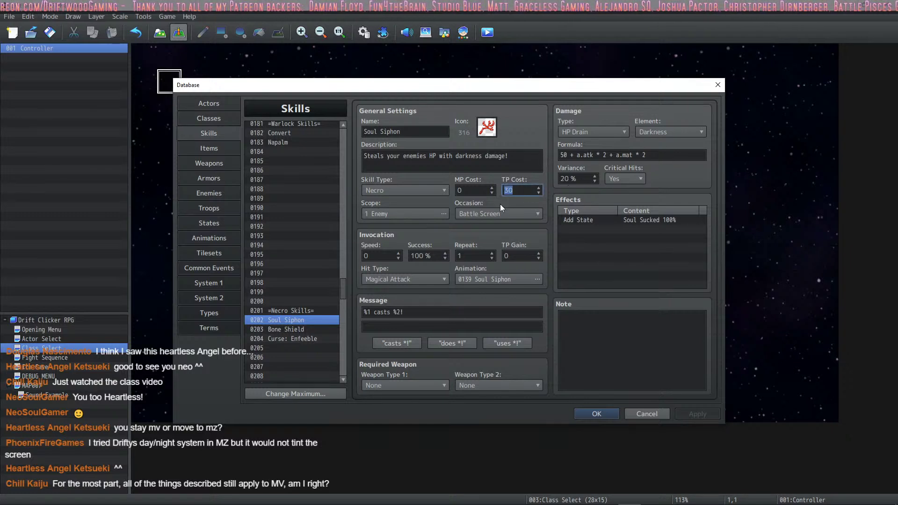
double_click(478, 192)
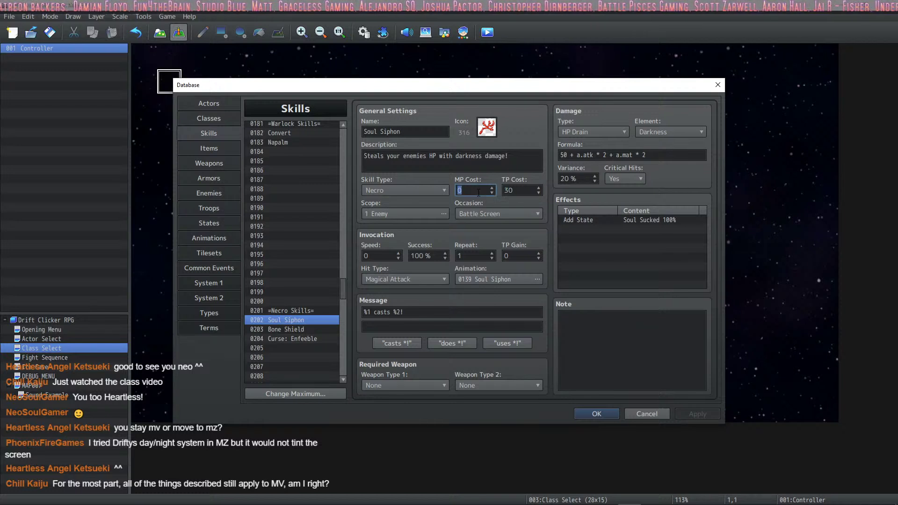
type("20")
double_click(517, 189)
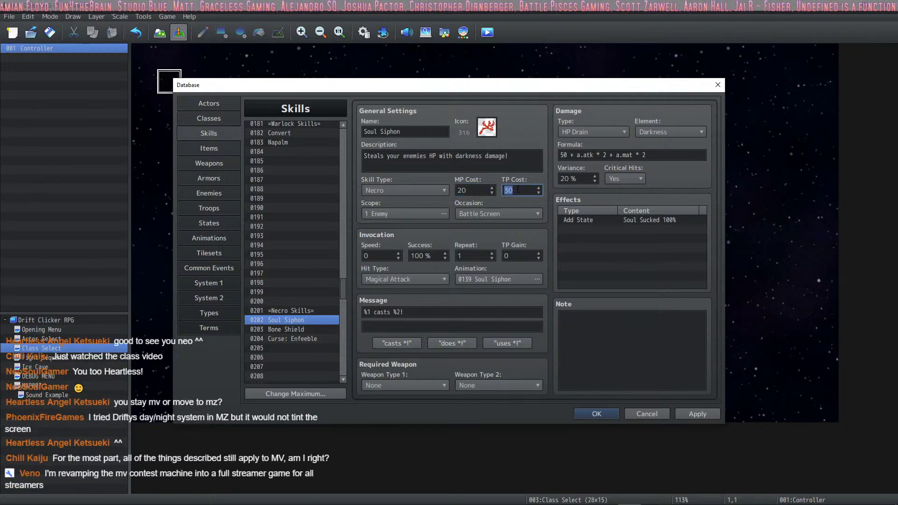
type("0")
left_click(696, 414)
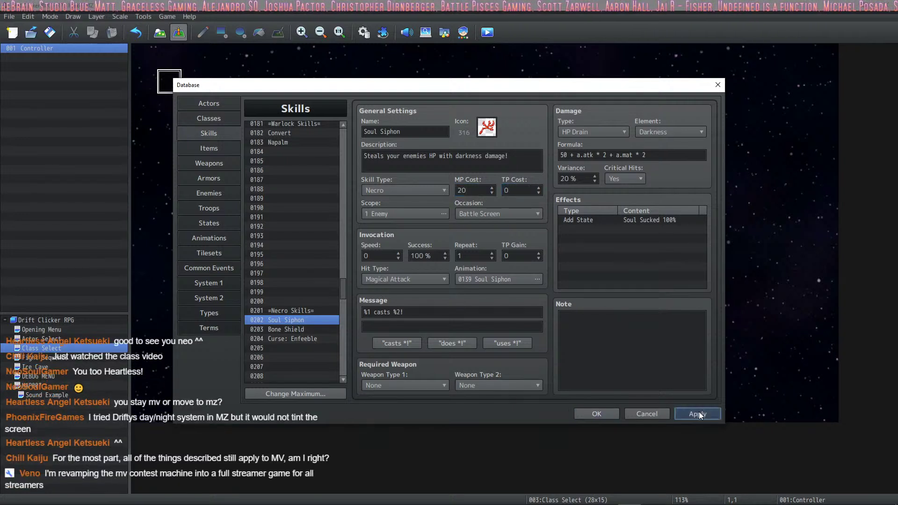
Step: Set the Curse: Enfeeble skill's TP cost to 20 and its MP cost to 0, and apply the changes
left_click(295, 329)
left_click(293, 339)
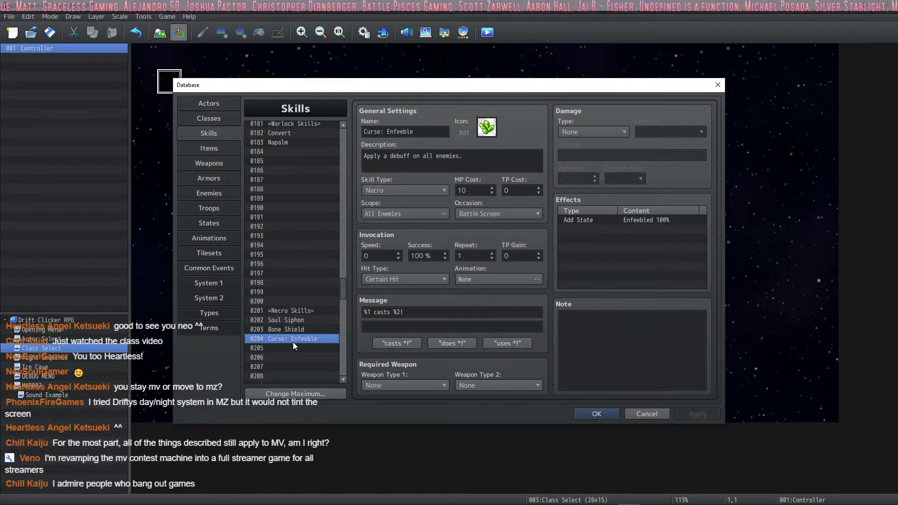
left_click(519, 194)
type("20")
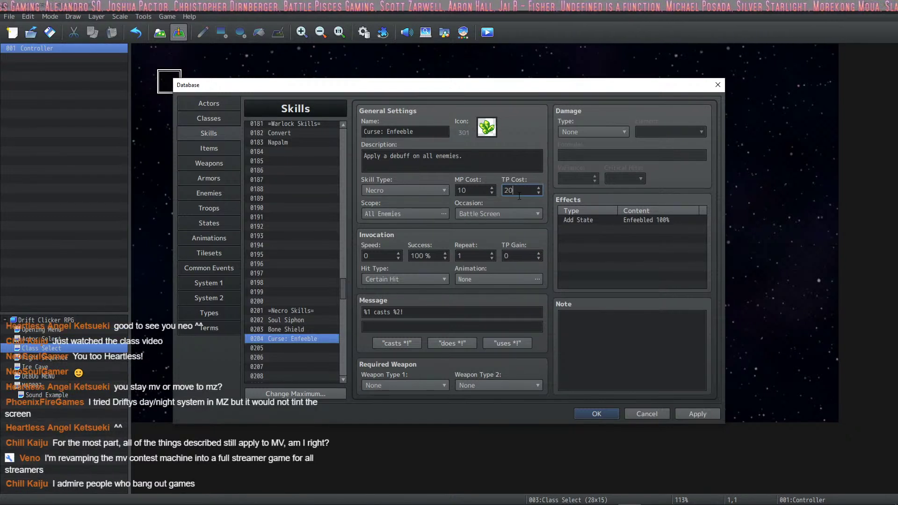
left_click(474, 190)
type("0")
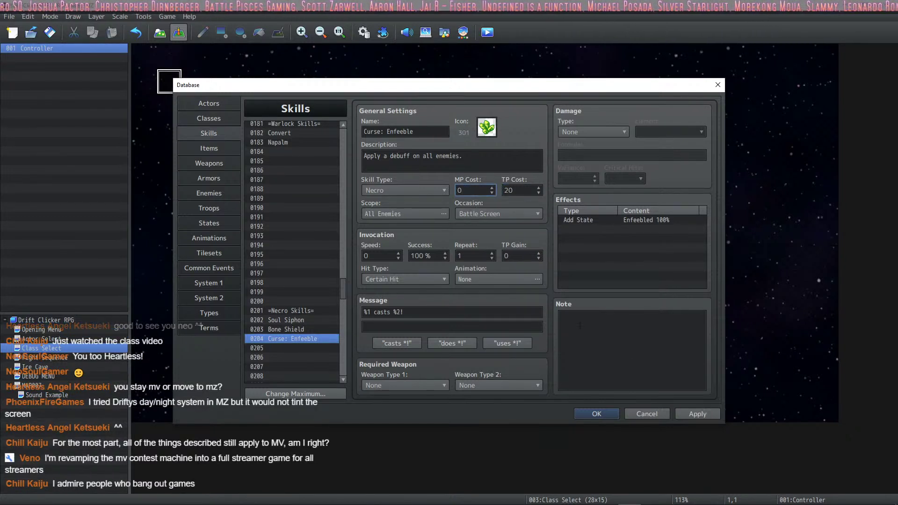
left_click(697, 414)
Step: Review the settings of the Soul Siphon and Bone Shield skills and the empty skill slot 0205
left_click(293, 318)
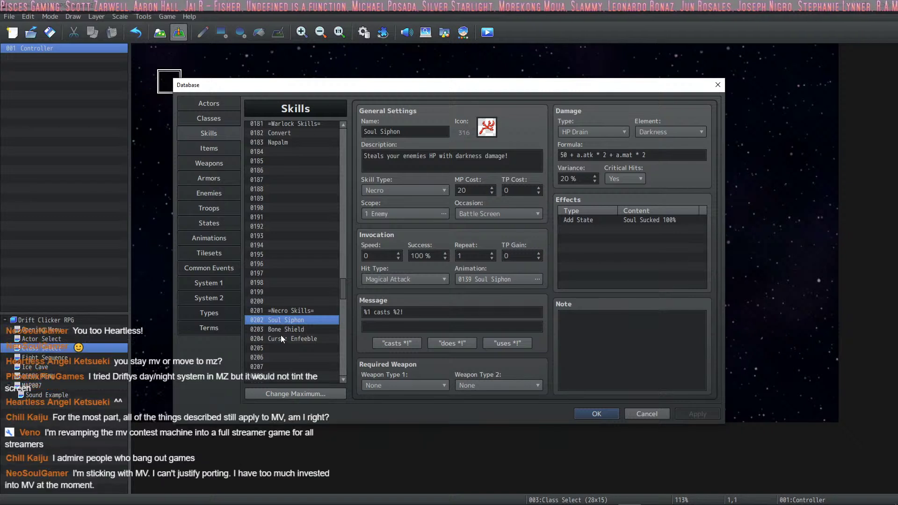
left_click(281, 330)
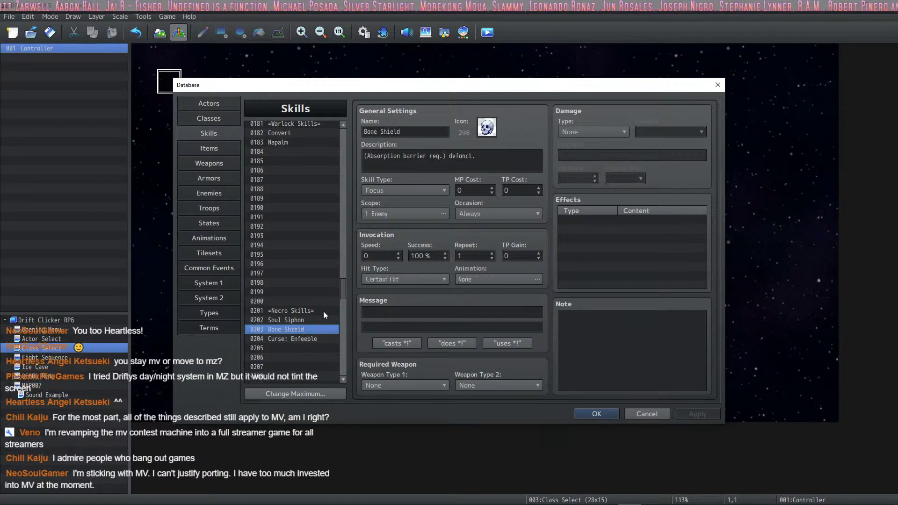
left_click(293, 346)
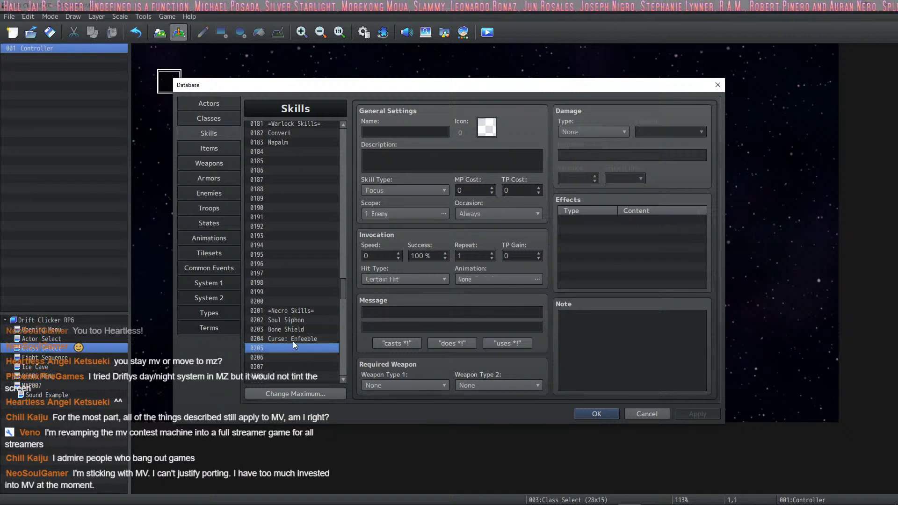
left_click(295, 331)
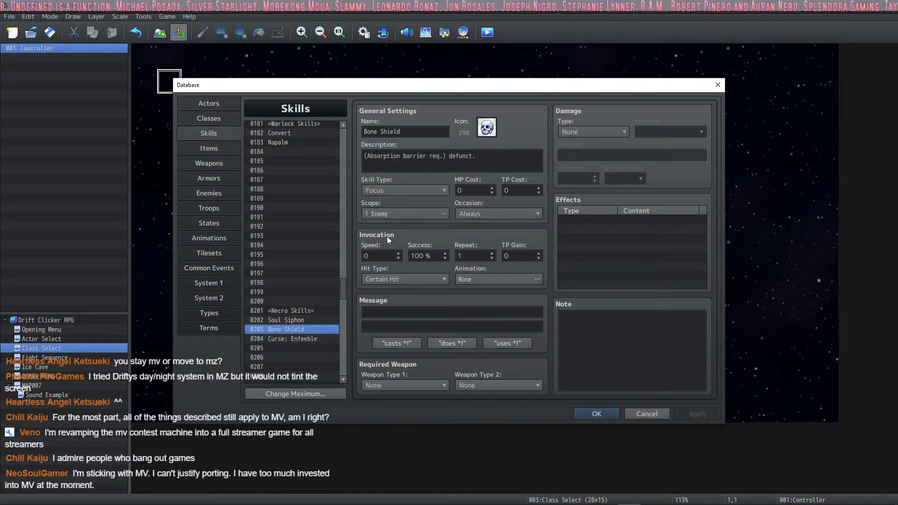
Step: Extend the Curse: Enfeeble description with "That reduces all stats by 10% and" and apply the change
left_click(308, 338)
left_click(483, 158)
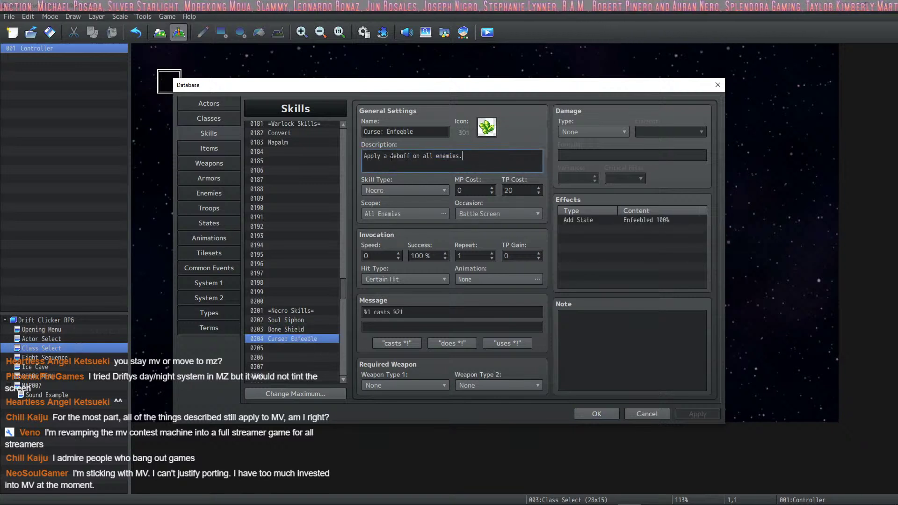
mouse_move(472, 157)
left_mouse_down()
mouse_move(391, 158)
mouse_move(471, 158)
left_mouse_up()
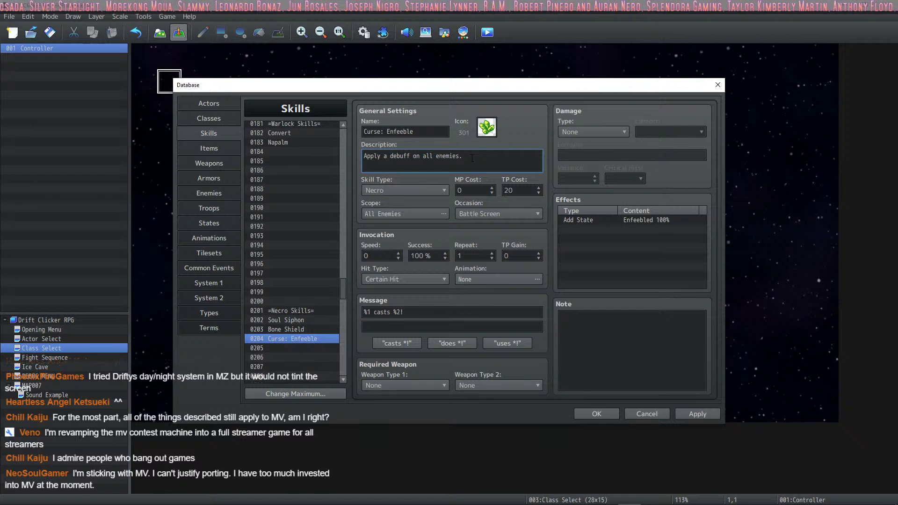
type("That wil re")
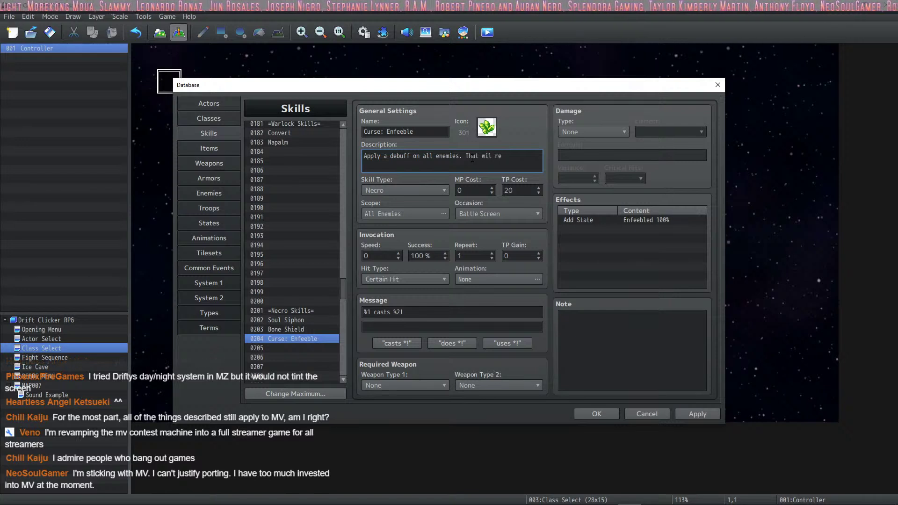
key("BackSpace")
key("BackSpace")
key("BackSpace")
type("l")
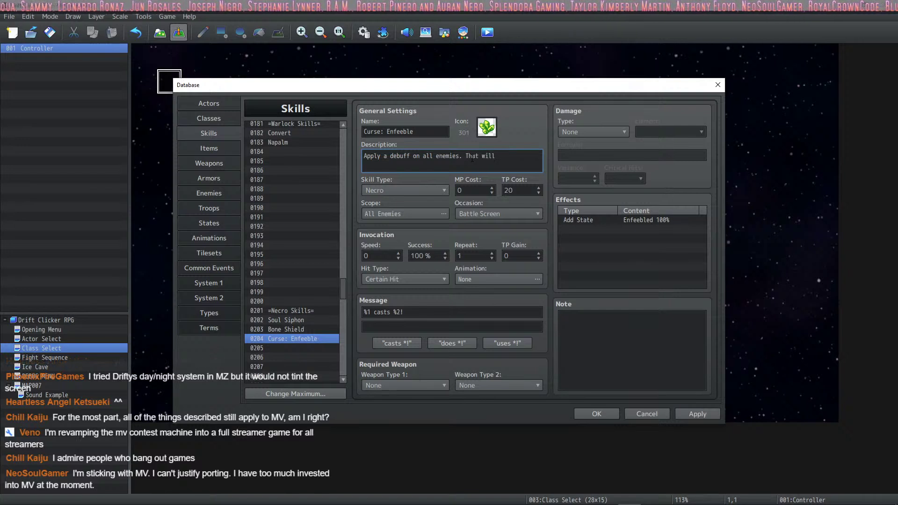
key("BackSpace")
key("BackSpace")
key("BackSpace")
key("BackSpace")
type("re")
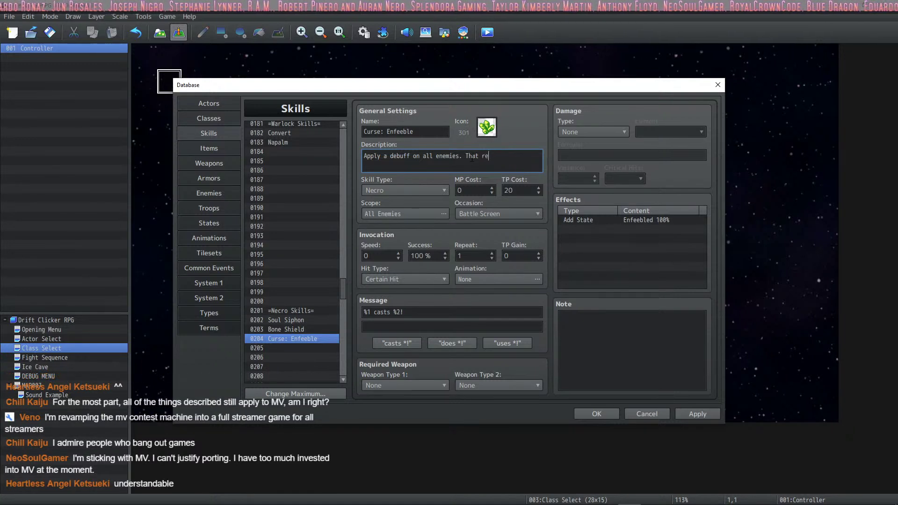
type("duces al")
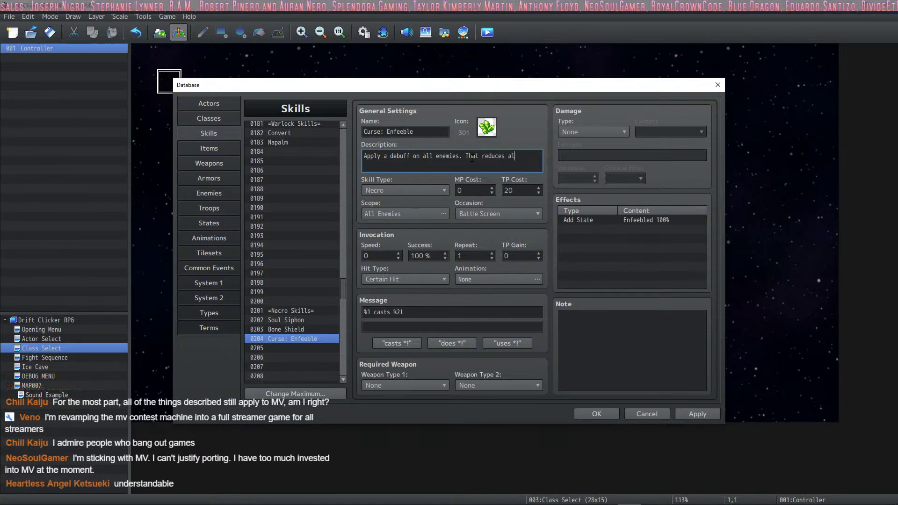
type("l stats by 10")
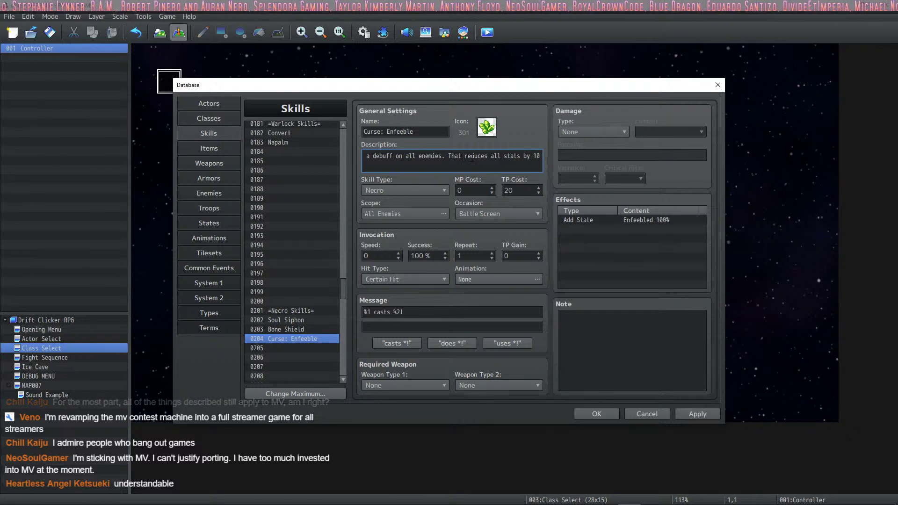
type("% and re")
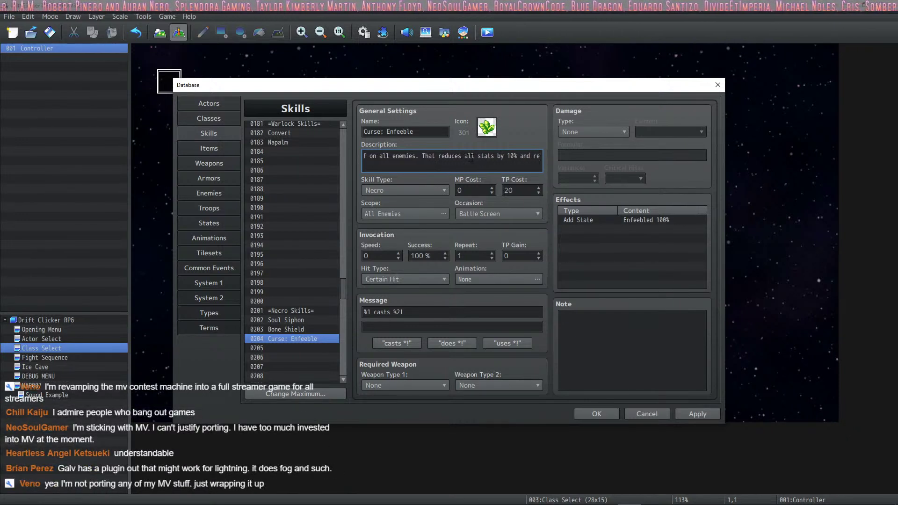
key("BackSpace")
key("BackSpace")
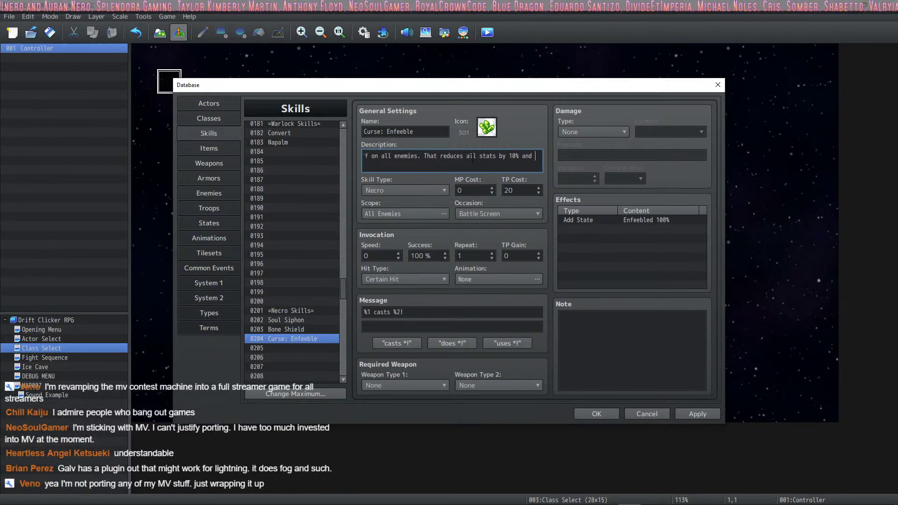
left_click(692, 415)
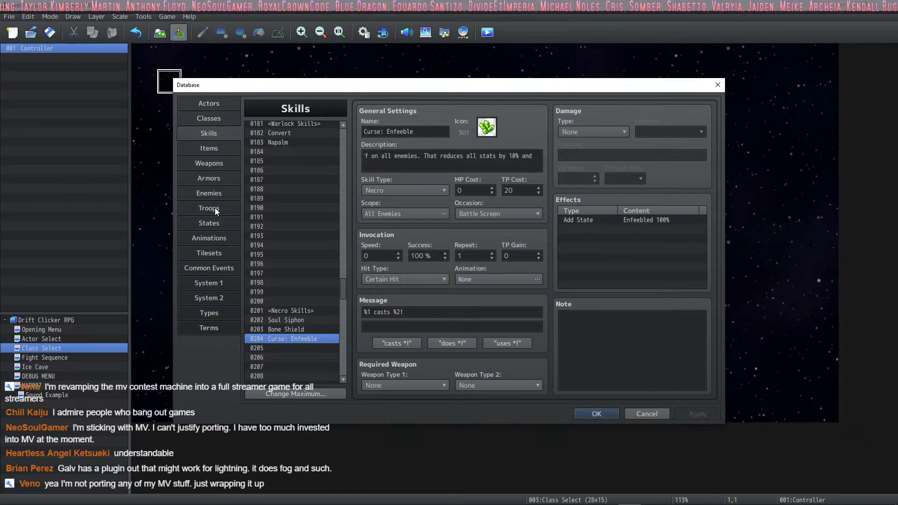
Step: Delete the Hit Rate trait from the Enfeebled state and apply the change
left_click(217, 223)
left_click(656, 208)
key("Delete")
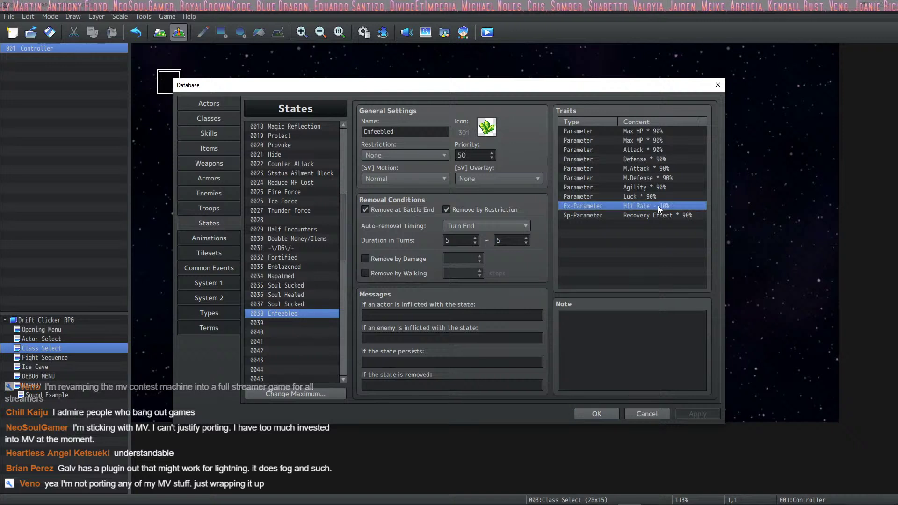
left_click(704, 411)
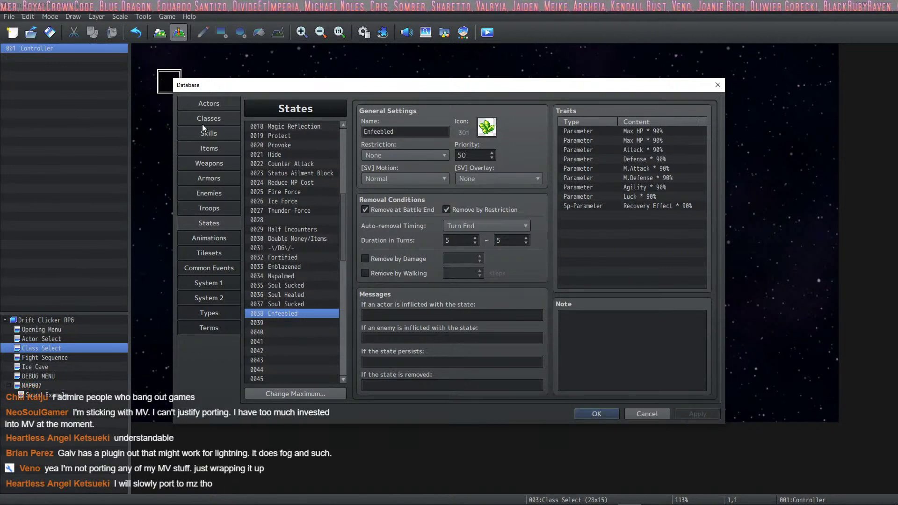
left_click(213, 133)
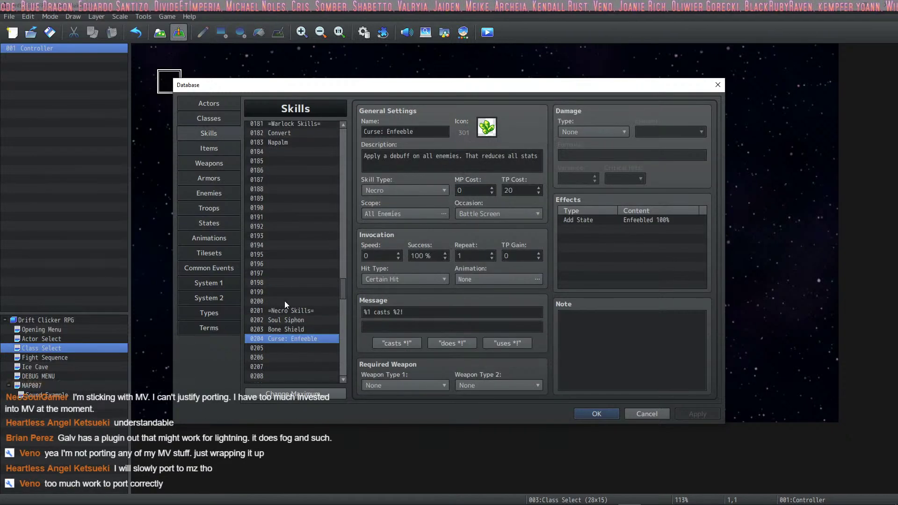
left_click(492, 156)
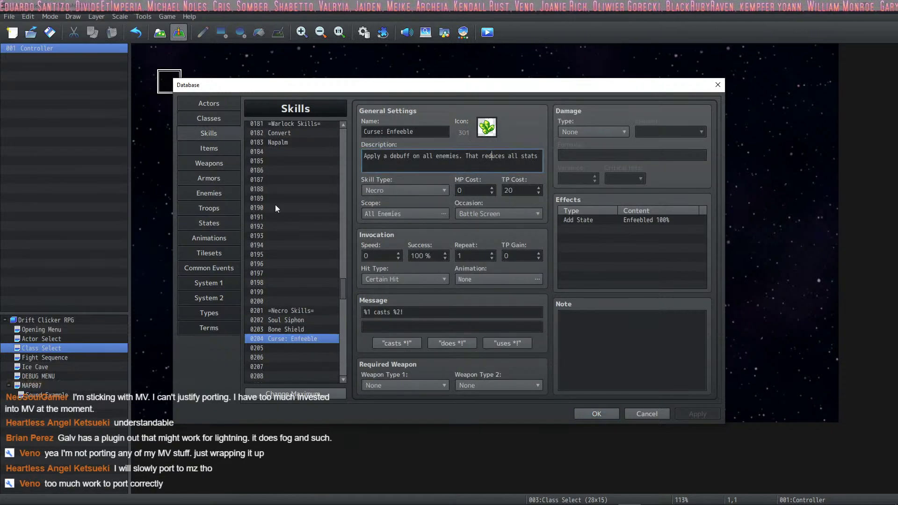
left_click(209, 105)
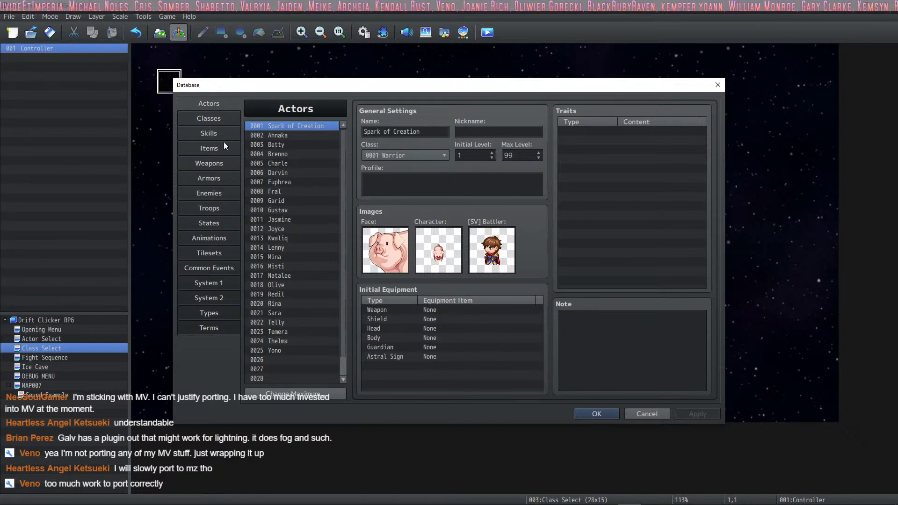
Step: Set the Enfeebled state's Recovery Effect trait to 75% and apply the change
left_click(208, 223)
left_click(664, 206)
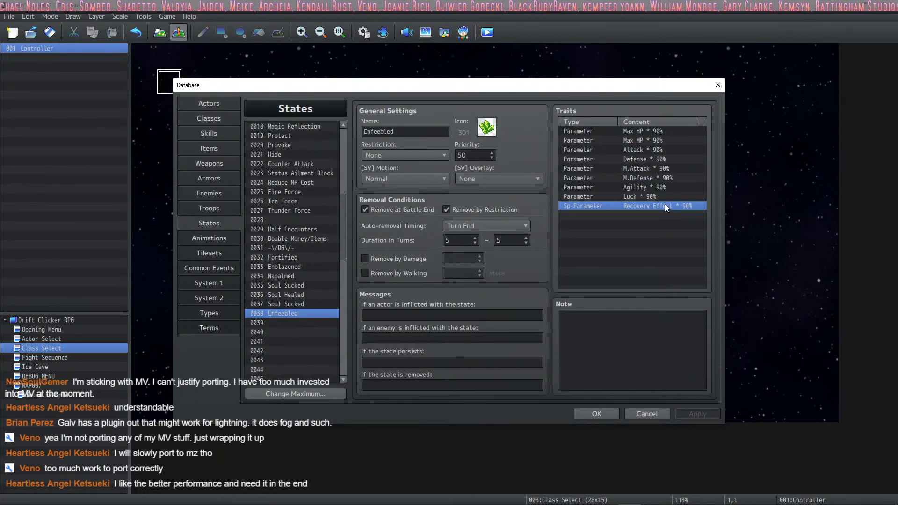
double_click(664, 209)
scroll(659, 221, "down", 11)
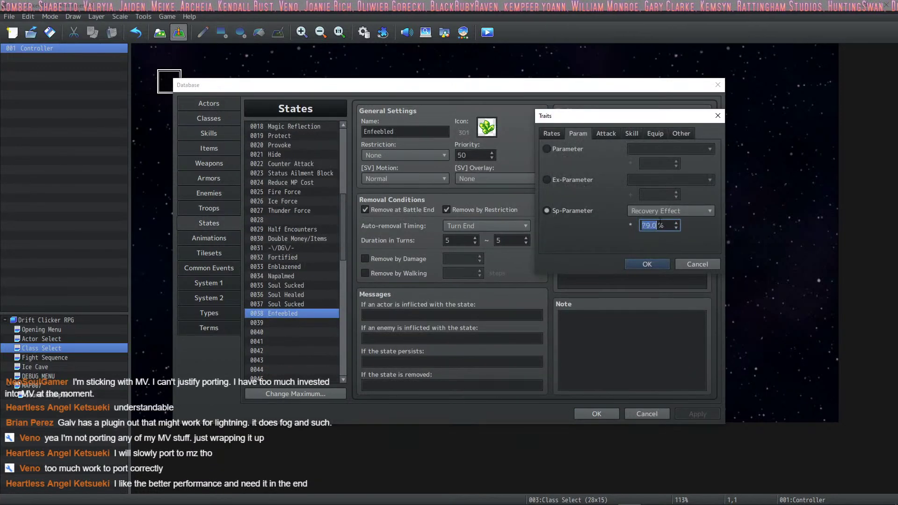
scroll(655, 227, "up", 1)
left_click(646, 267)
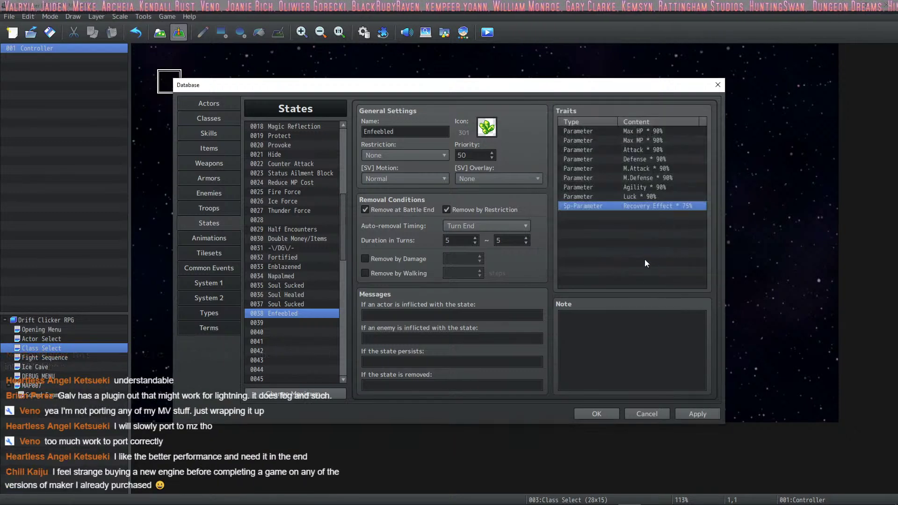
left_click(697, 415)
Step: Insert the tag <WordWrap> at the start of the Curse: Enfeeble skill's description
left_click(209, 134)
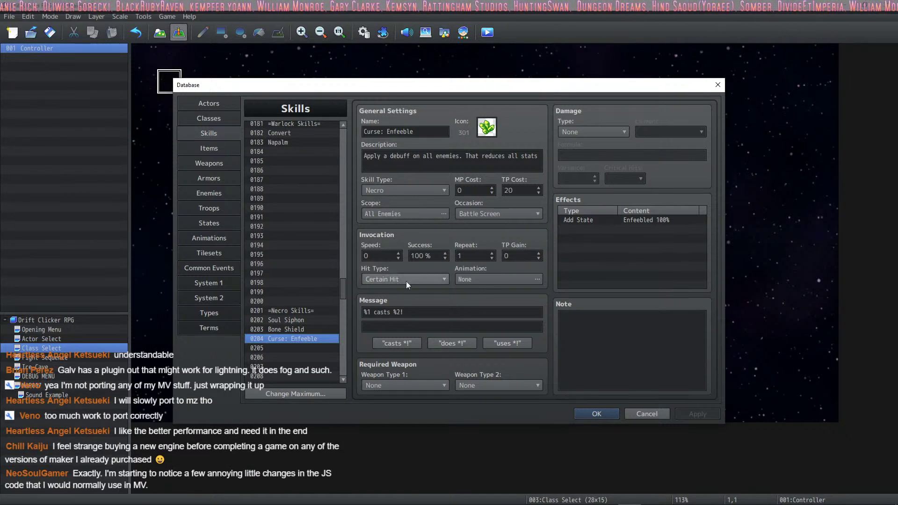
left_click(367, 156)
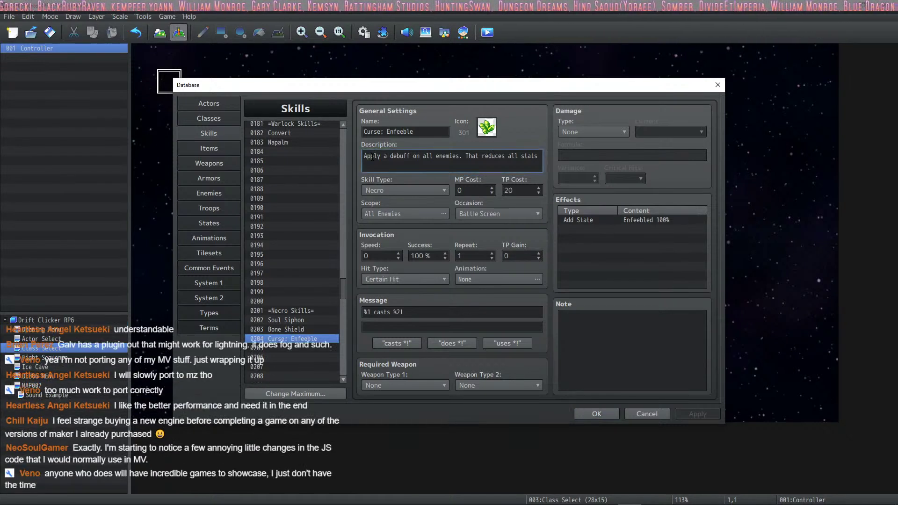
type("<")
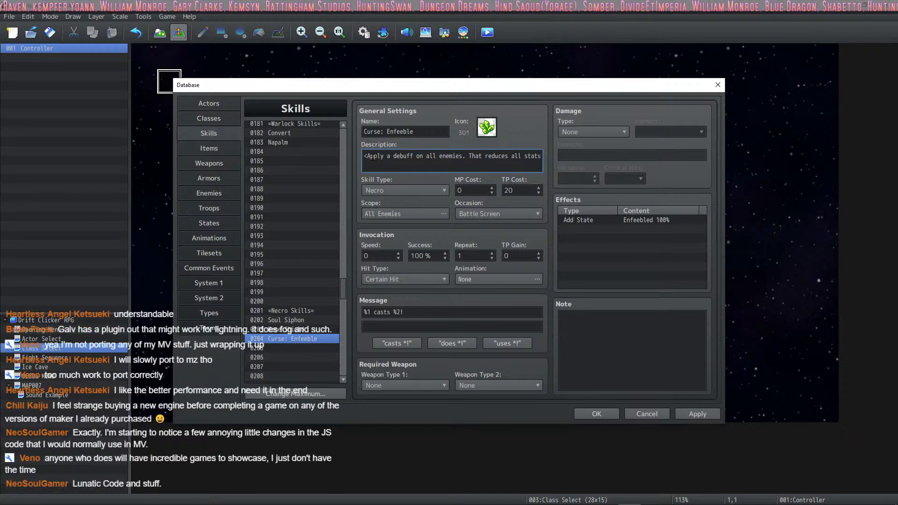
type("WordWrap>")
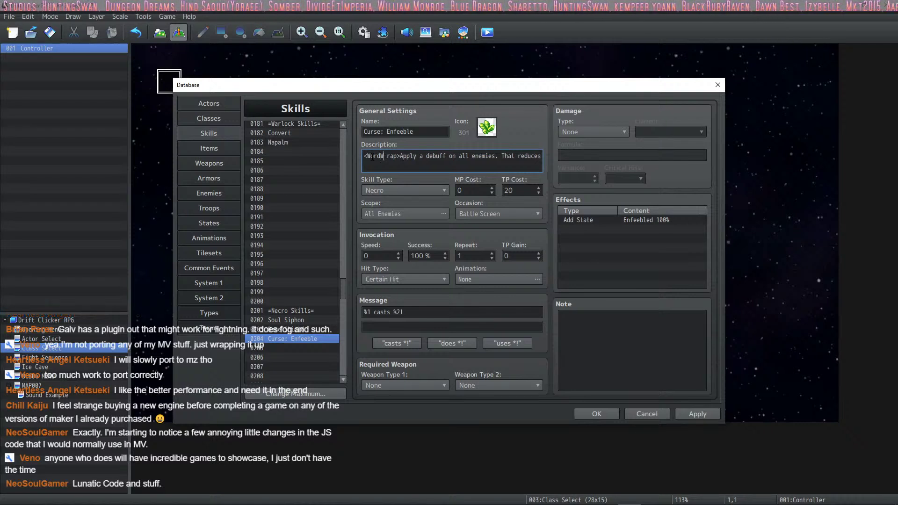
key("BackSpace")
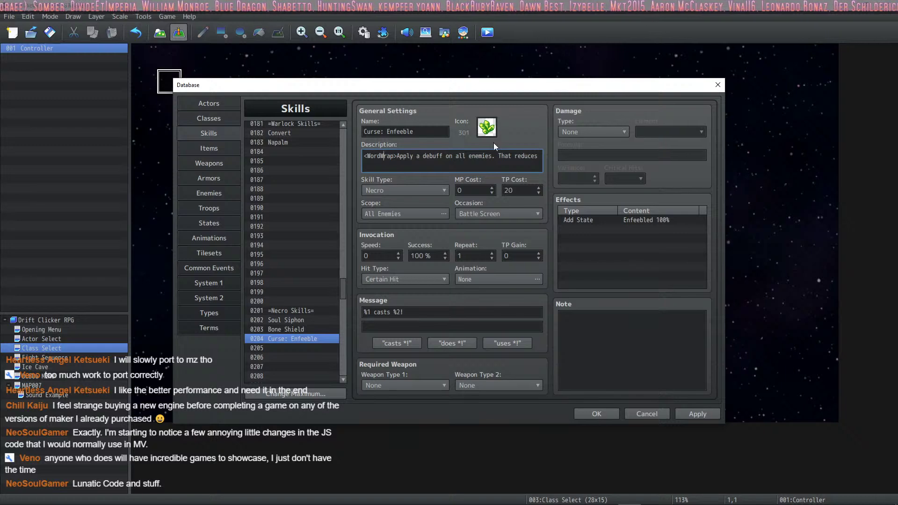
Step: Check how the WordWrap tag is written in the Napalm skill's description
left_click(294, 319)
left_click(291, 329)
scroll(291, 326, "up", 4)
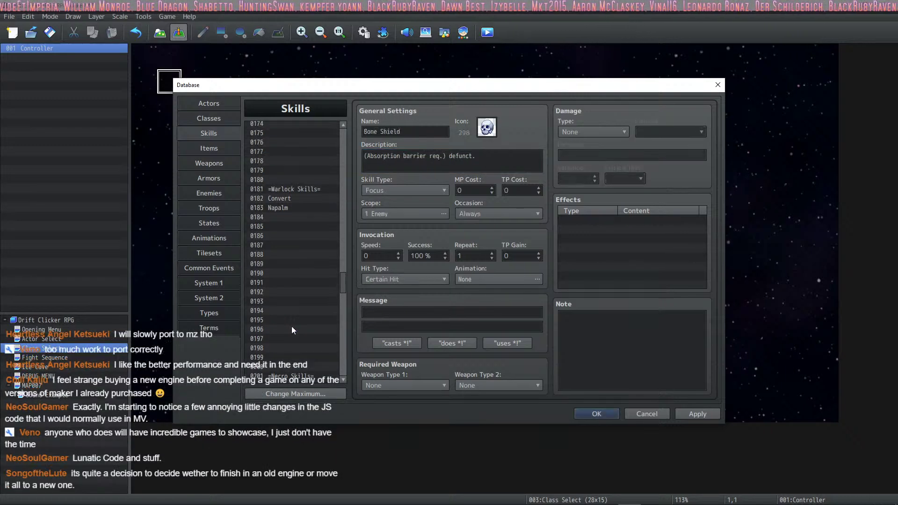
left_click(292, 255)
left_click(299, 246)
left_click(296, 253)
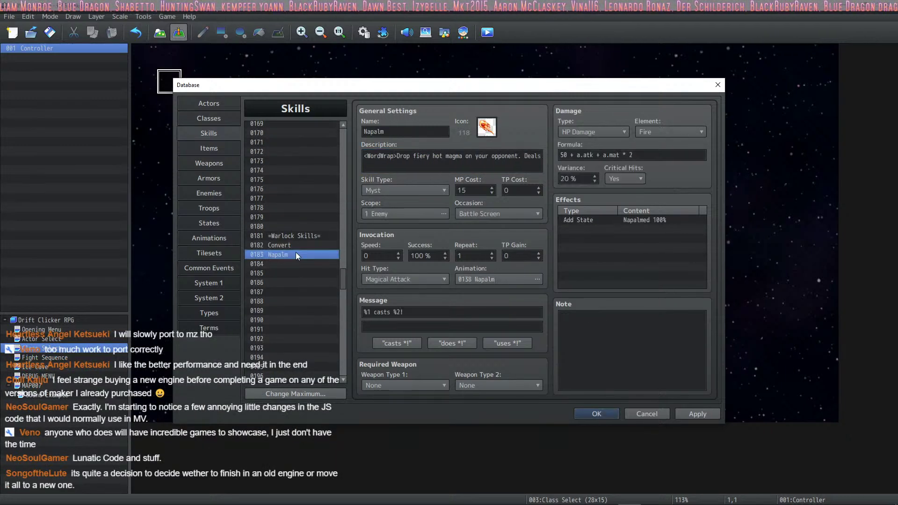
scroll(291, 256, "down", 6)
Step: Merge the two sentences of the Curse: Enfeeble description by removing the period and changing "That" to "that"
left_click(294, 291)
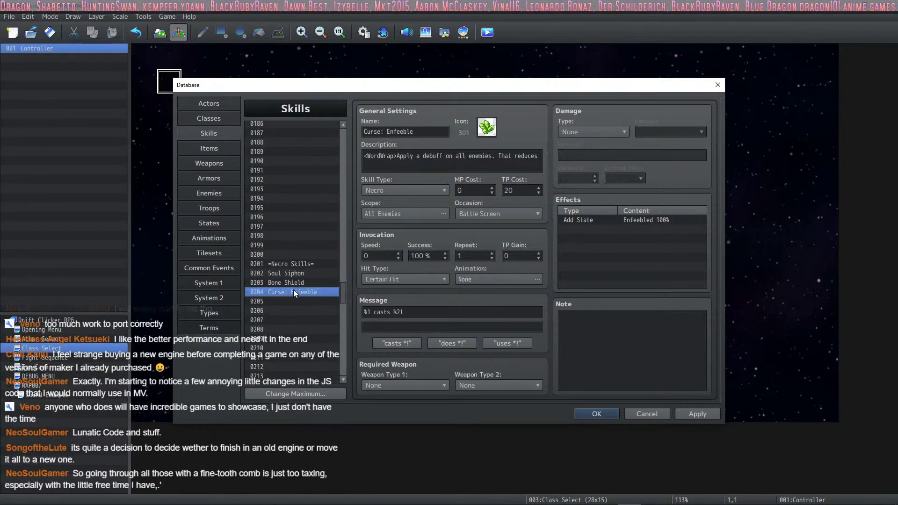
left_click(491, 169)
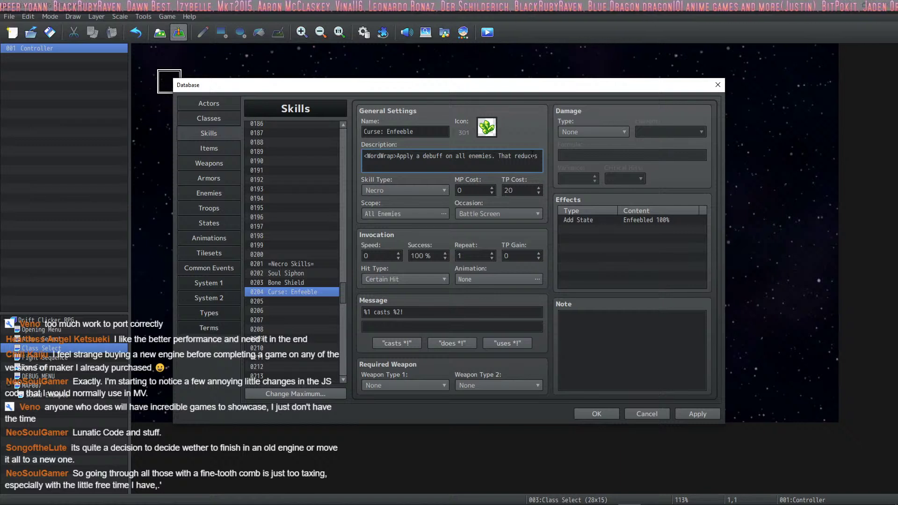
key("BackSpace")
key("BackSpace")
key("Delete")
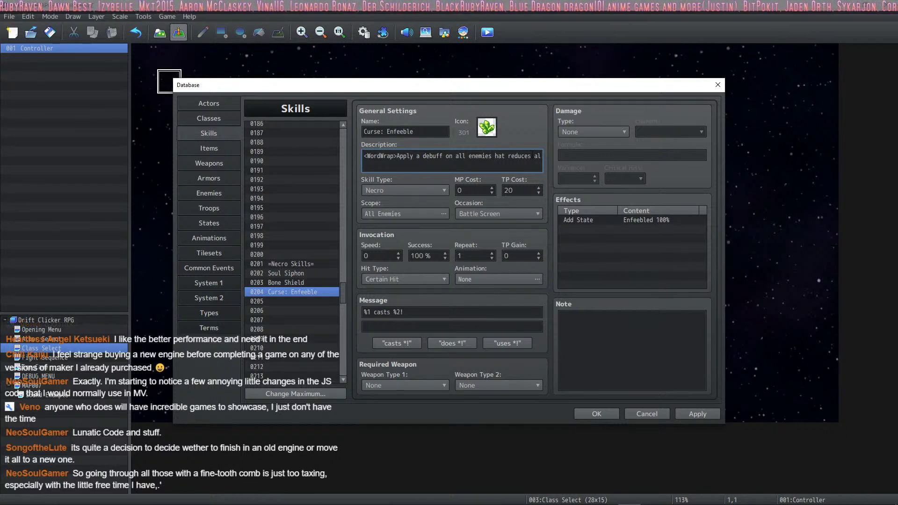
type("t")
Step: Complete the end of the Curse: Enfeeble description with "recovery effects by 25%."
key("Right")
key("Right")
key("Right")
key("Right")
key("Right")
key("Right")
key("Right")
key("Right")
key("Right")
key("Right")
key("Right")
key("Right")
key("Right")
key("Right")
key("Right")
key("Right")
key("Right")
key("Right")
key("Right")
key("Right")
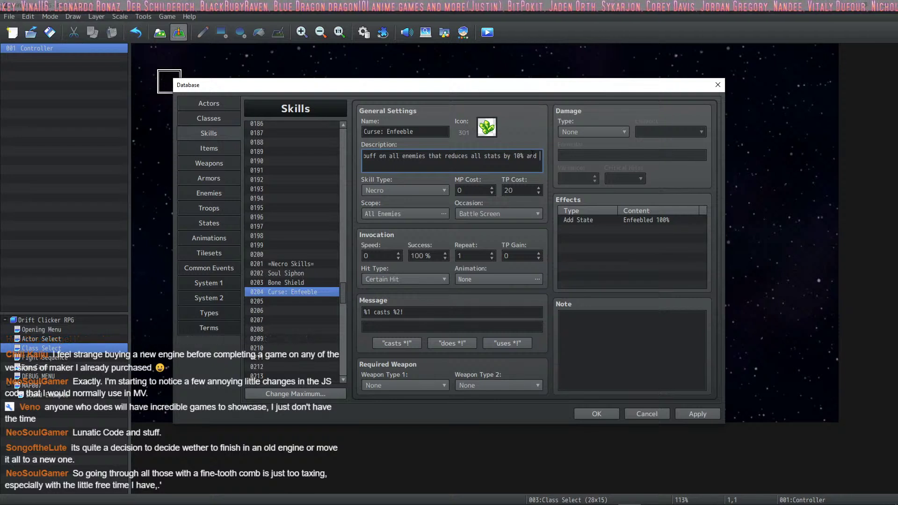
type("recov")
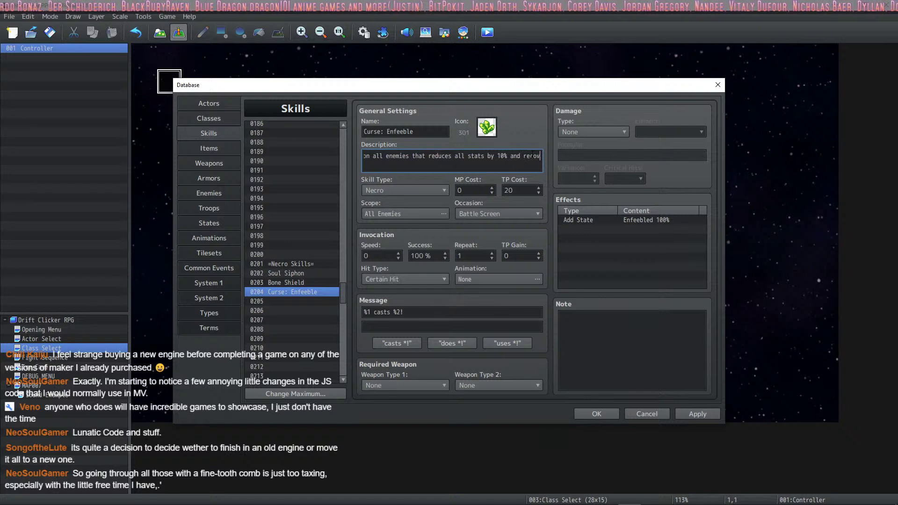
type("ery effects by")
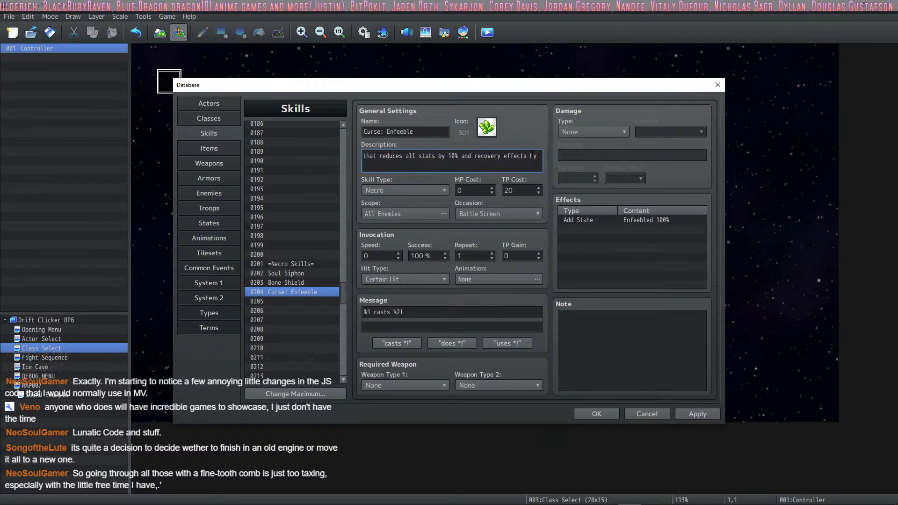
type(" 75%.")
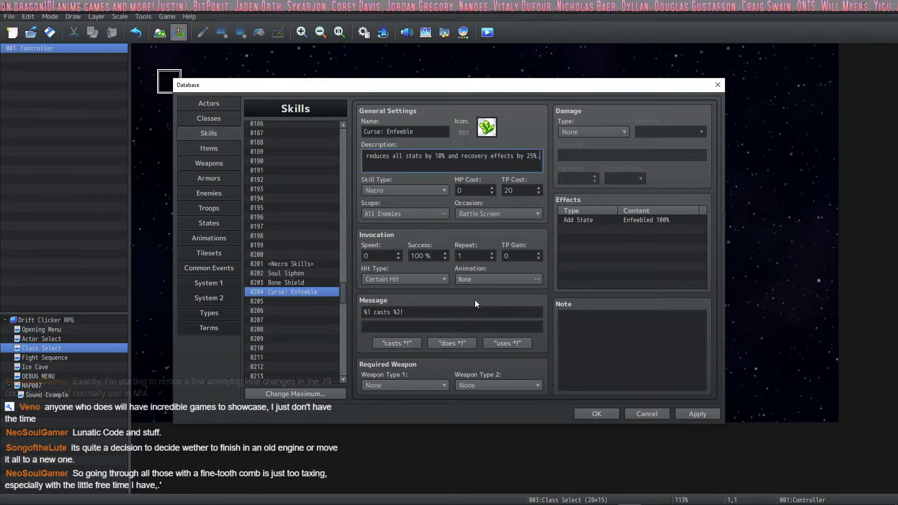
Step: Review the Soul Siphon, Bone Shield and Curse: Enfeeble skill entries
left_click(296, 265)
left_click(296, 274)
left_click(299, 282)
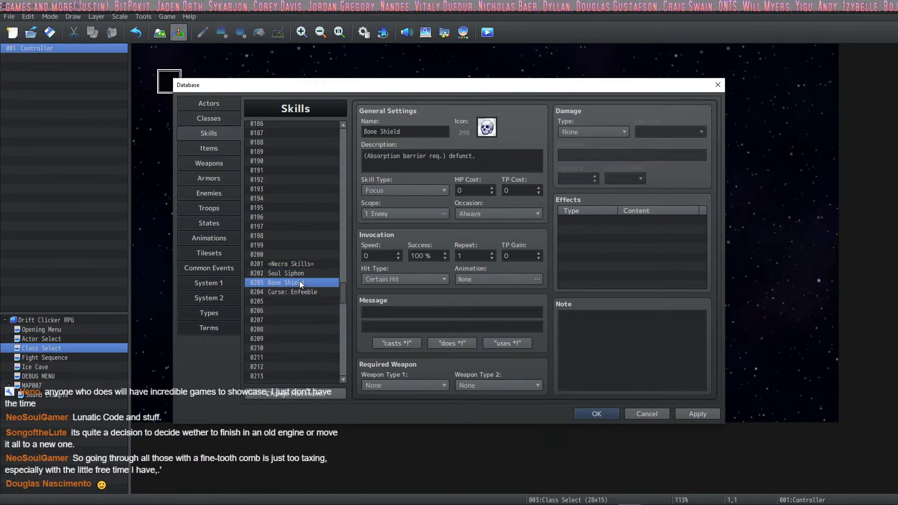
left_click(297, 291)
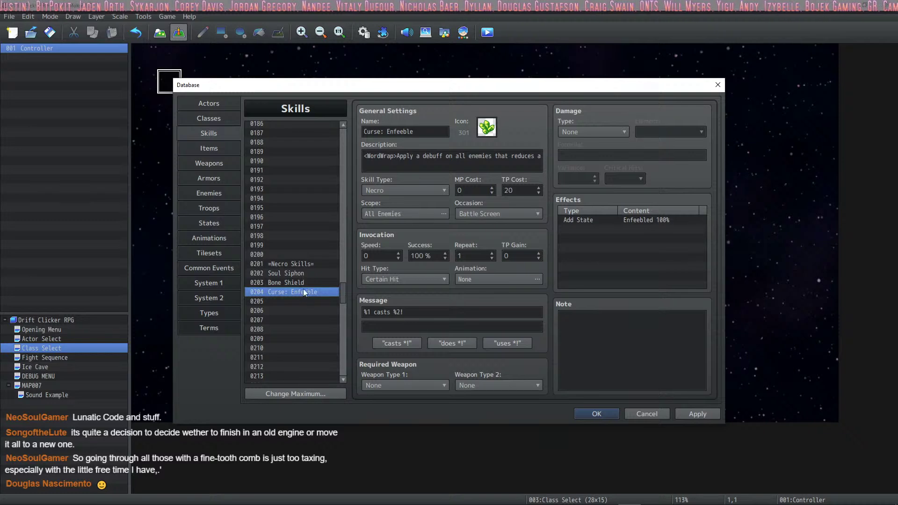
left_click(304, 281)
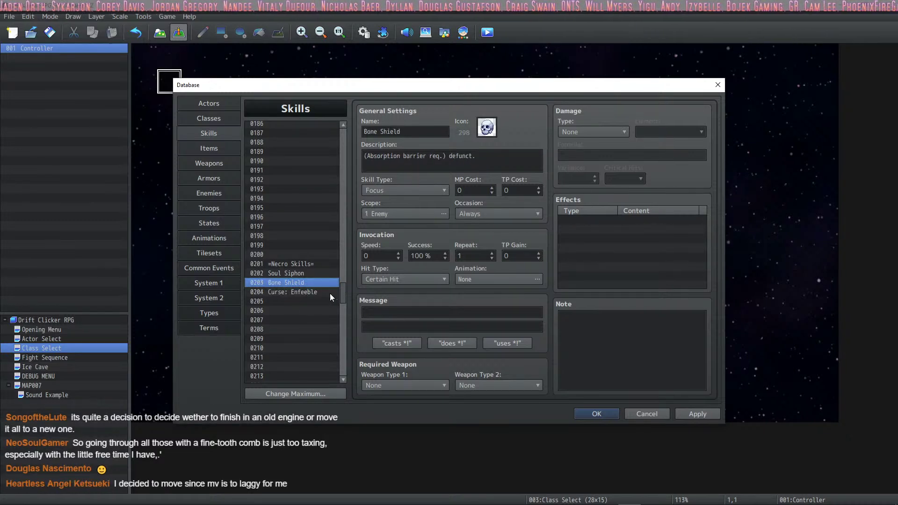
Step: Assign the empty animation slot 0140 to the Curse: Enfeeble skill and apply the change
left_click(322, 292)
left_click(540, 281)
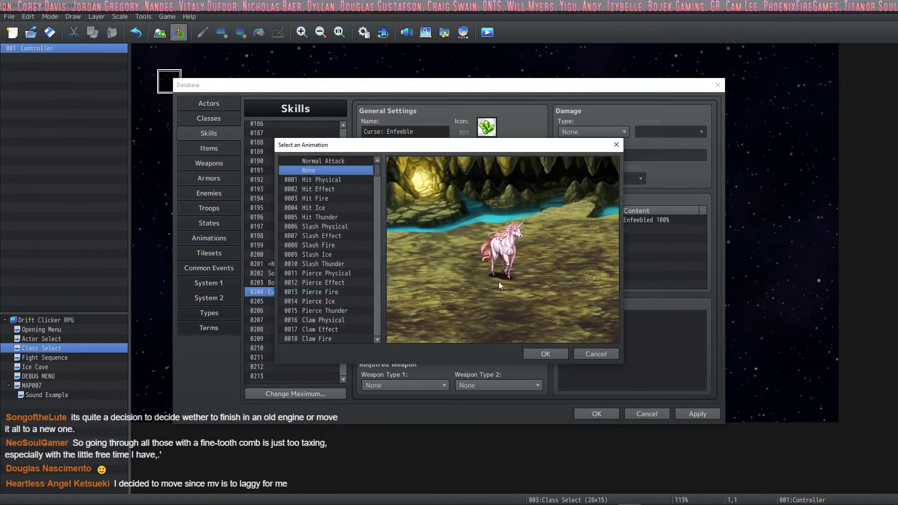
scroll(363, 214, "down", 2)
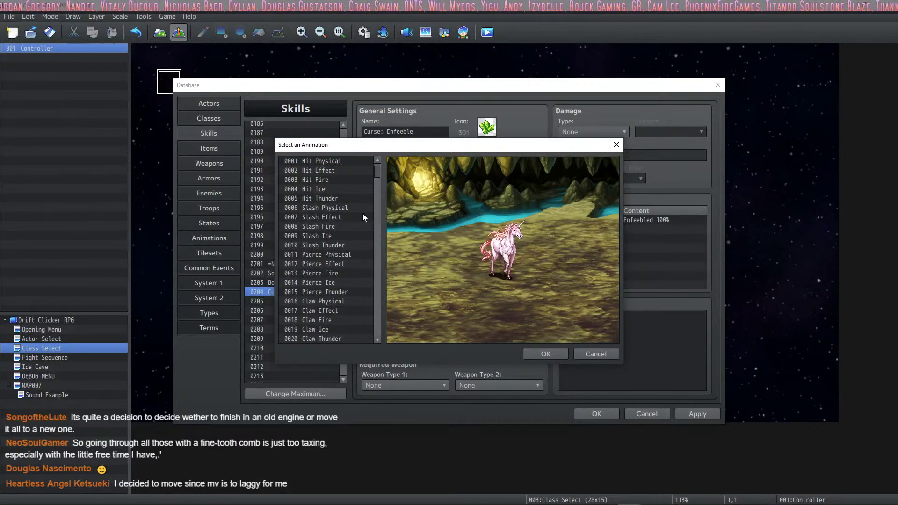
left_click_drag(376, 183, 381, 268)
left_click(544, 353)
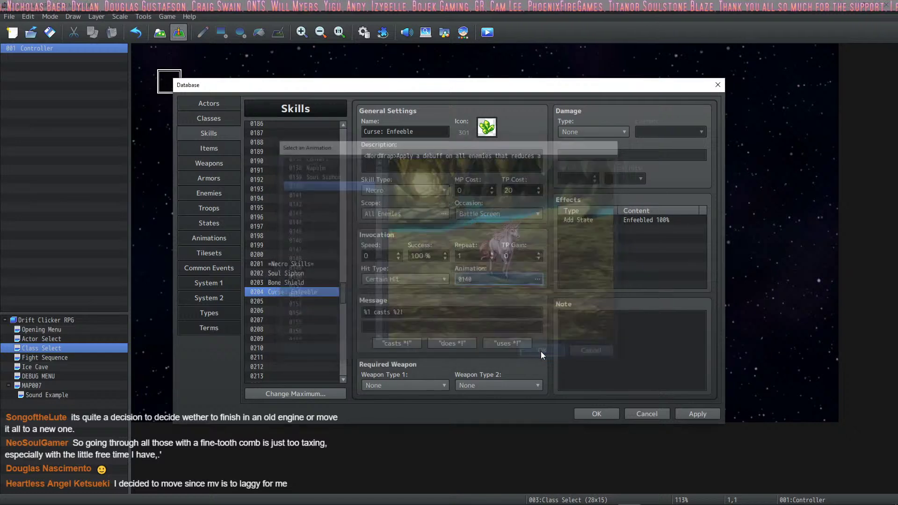
left_click(705, 416)
Step: Browse the particle effects for the empty animation 0140 and assign it Powerdown1
left_click(221, 240)
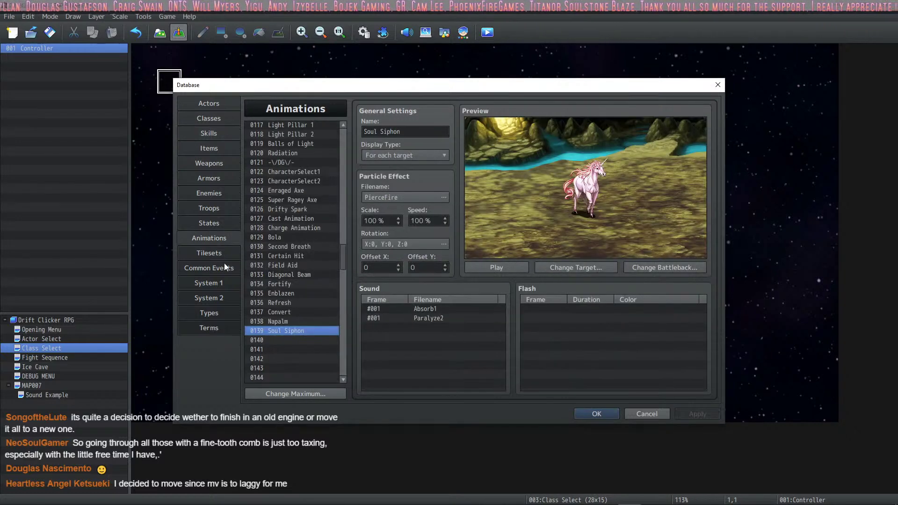
left_click(276, 342)
left_click(435, 198)
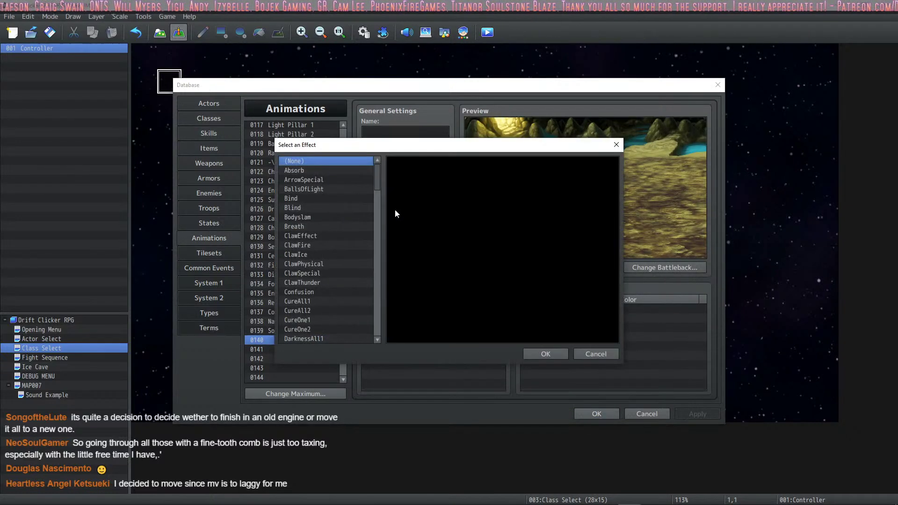
left_click(350, 260)
left_click(318, 310)
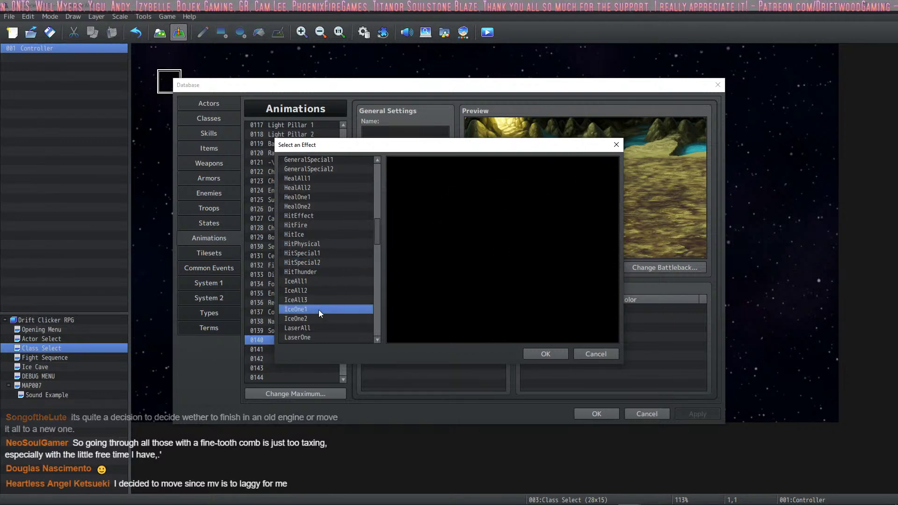
scroll(337, 284, "down", 3)
left_click(335, 271)
scroll(338, 270, "down", 3)
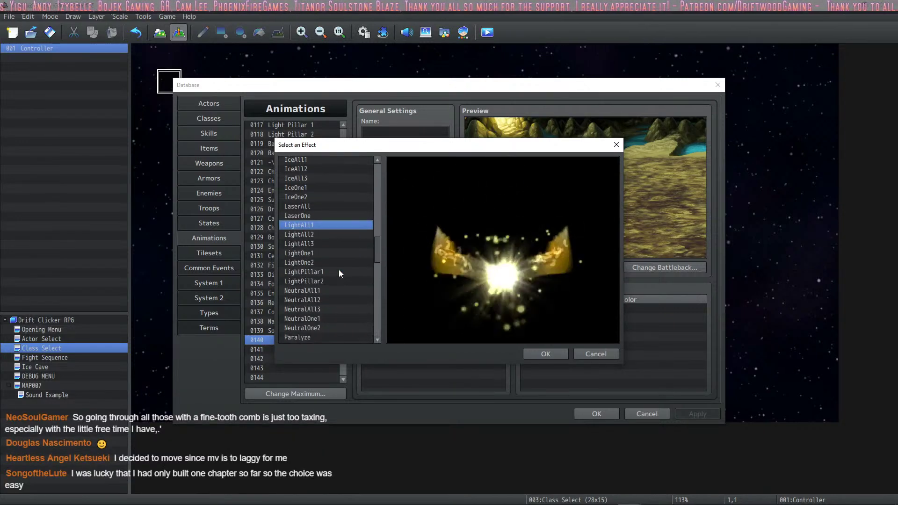
left_click(338, 269)
scroll(347, 270, "down", 2)
left_click(345, 281)
scroll(355, 275, "down", 2)
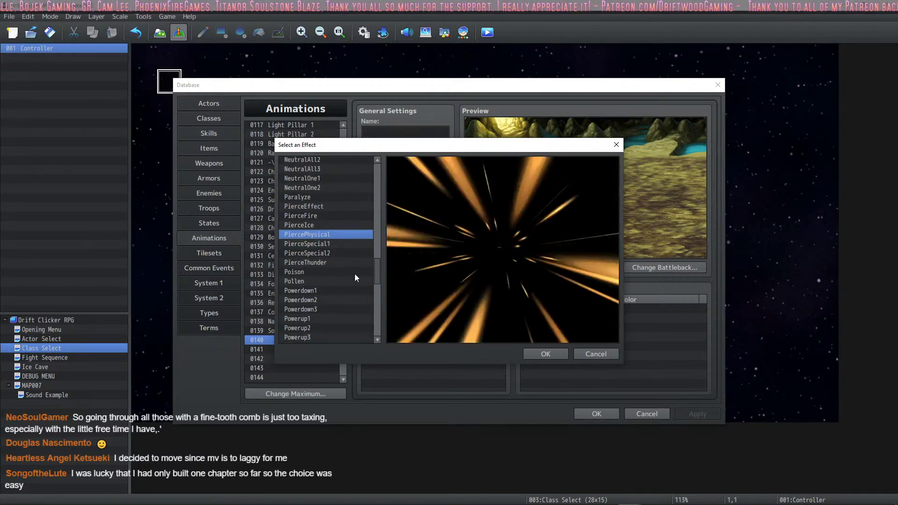
left_click(354, 287)
scroll(355, 286, "down", 2)
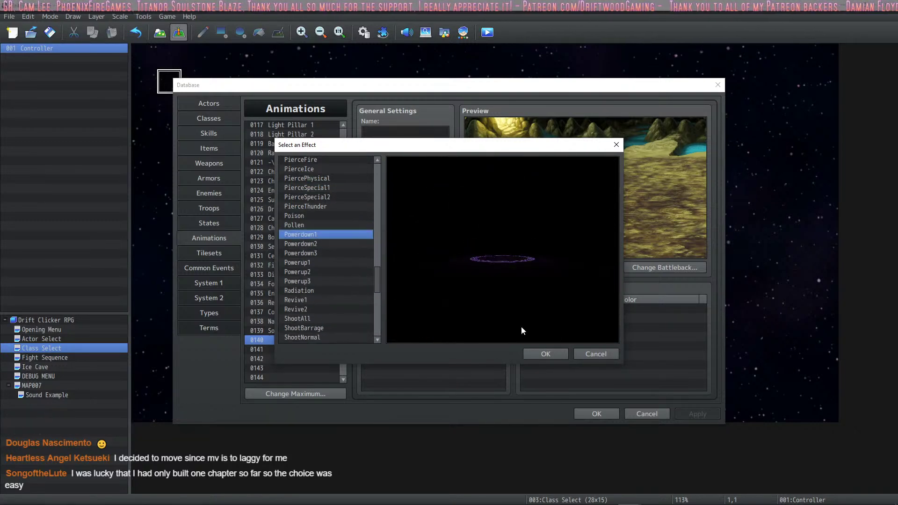
left_click(538, 350)
Step: Try animation 0140 at 40% scale and 175% speed and preview it
double_click(391, 221)
type("4")
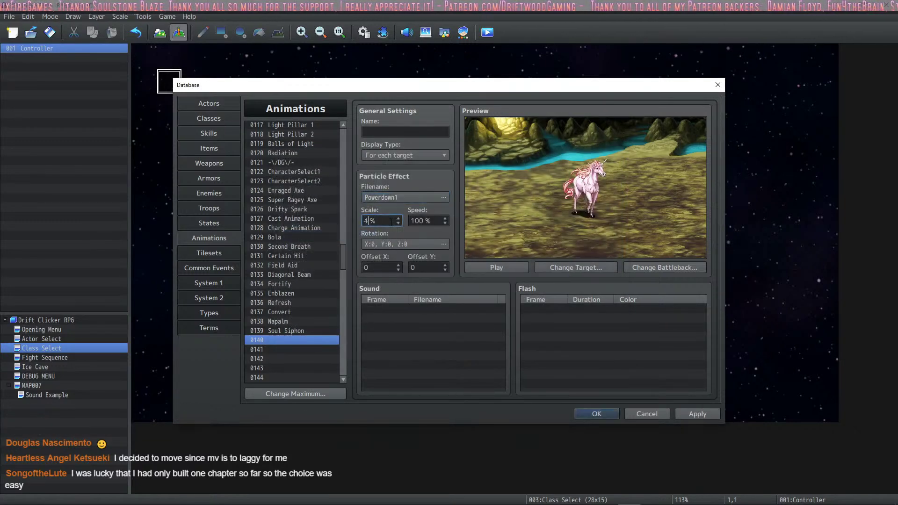
type("0")
key("Tab")
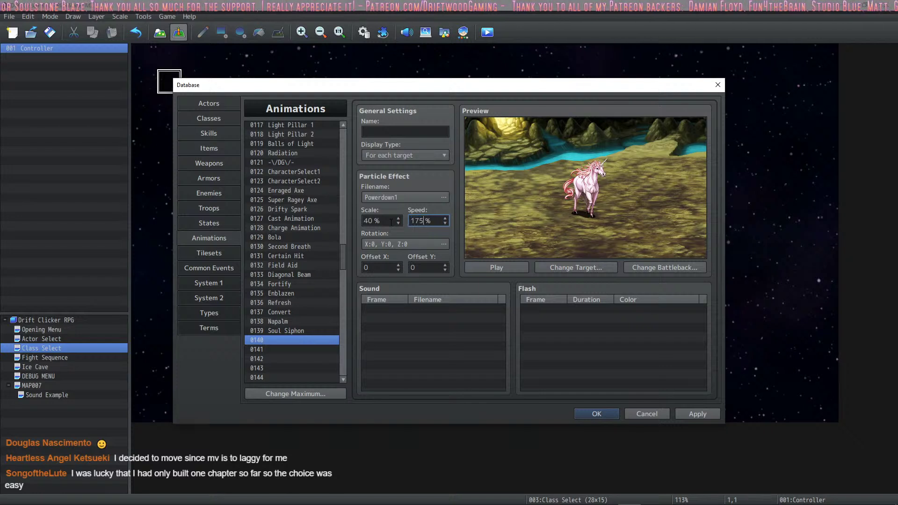
left_click(512, 269)
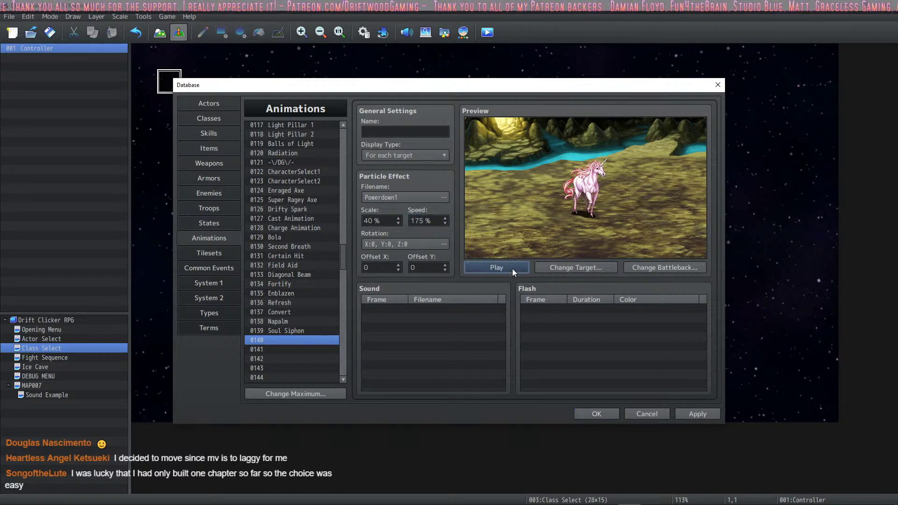
Step: Try animation 0140 at 50% scale and 150% speed, preview it and apply the values
double_click(417, 220)
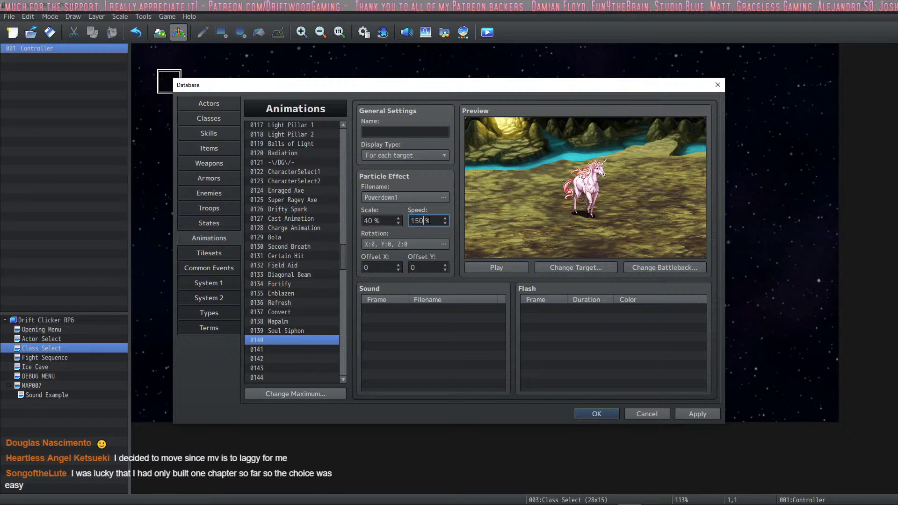
double_click(391, 220)
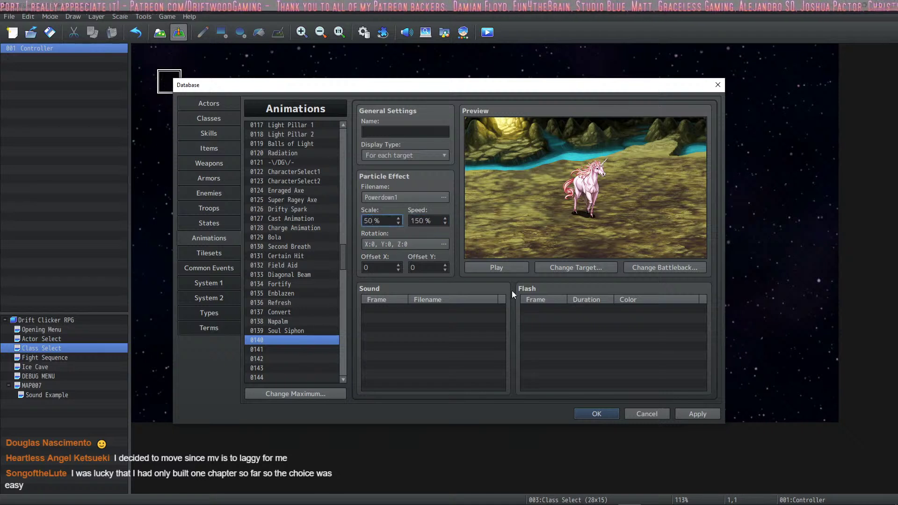
type("50")
left_click(509, 268)
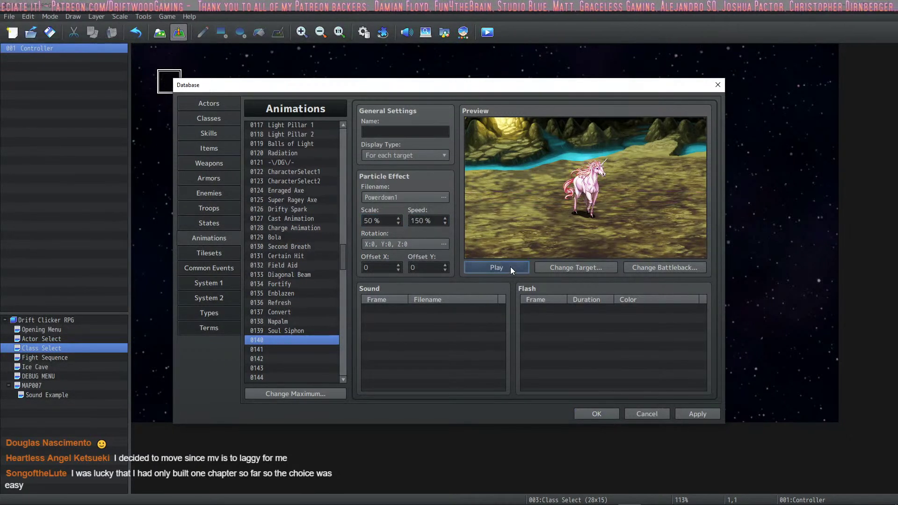
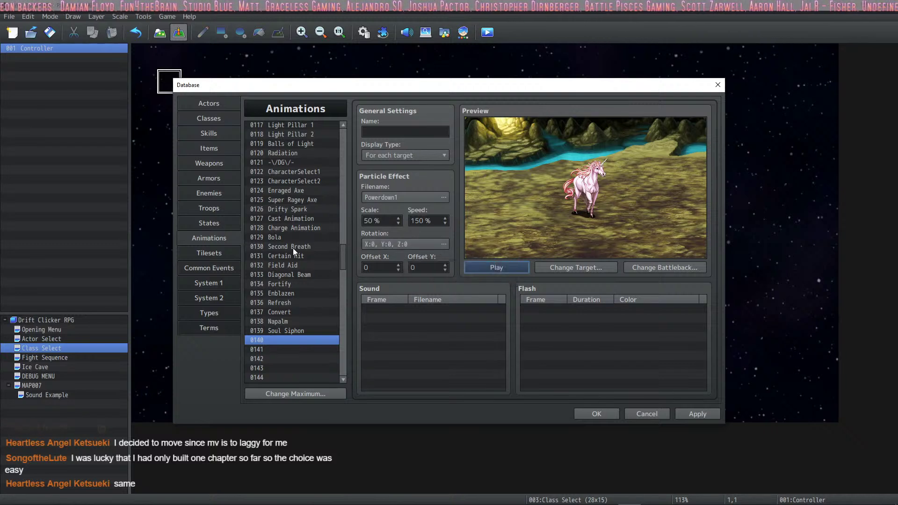
left_click(499, 268)
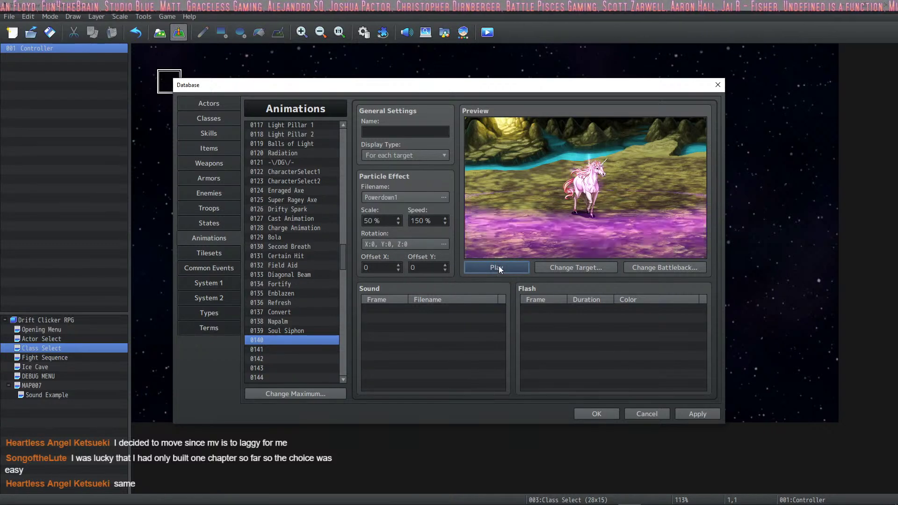
left_click(691, 417)
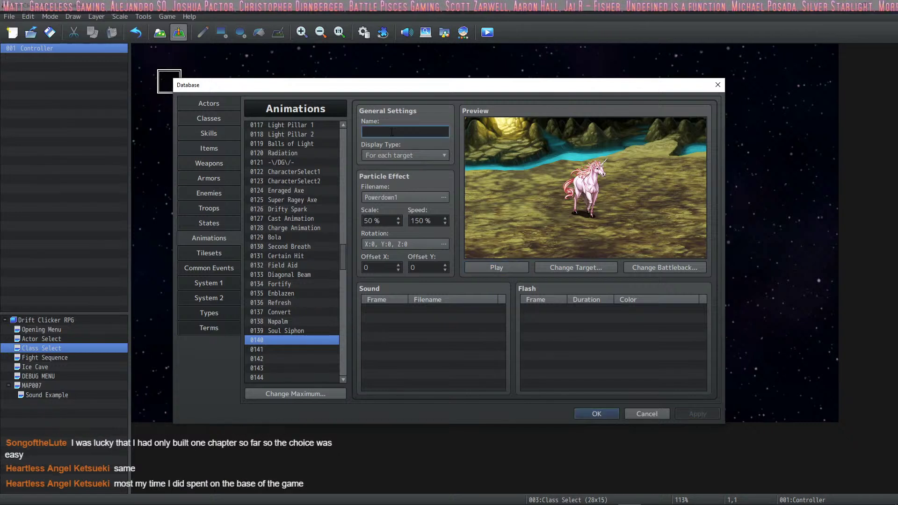
Step: Name animation 0140 Enfeeble, set its scale to 75% and speed to 140%, and save the database changes
type("Enfeeble")
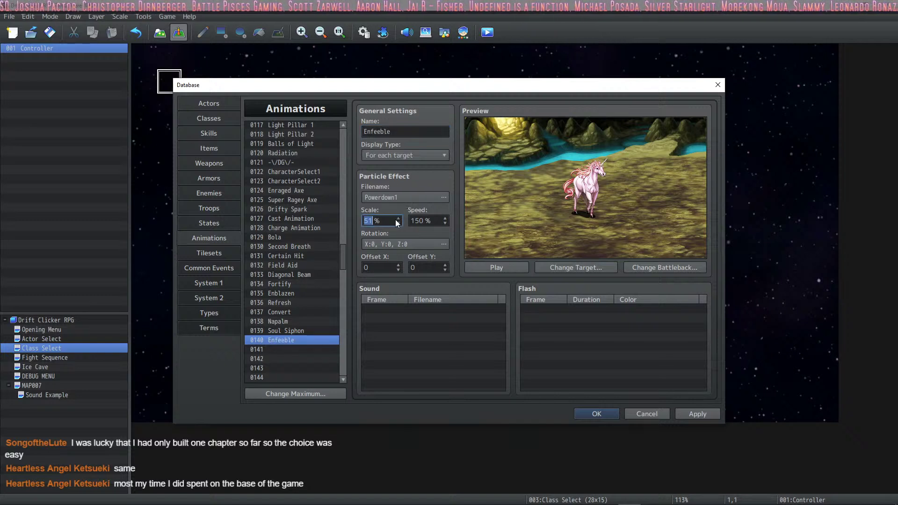
type("756")
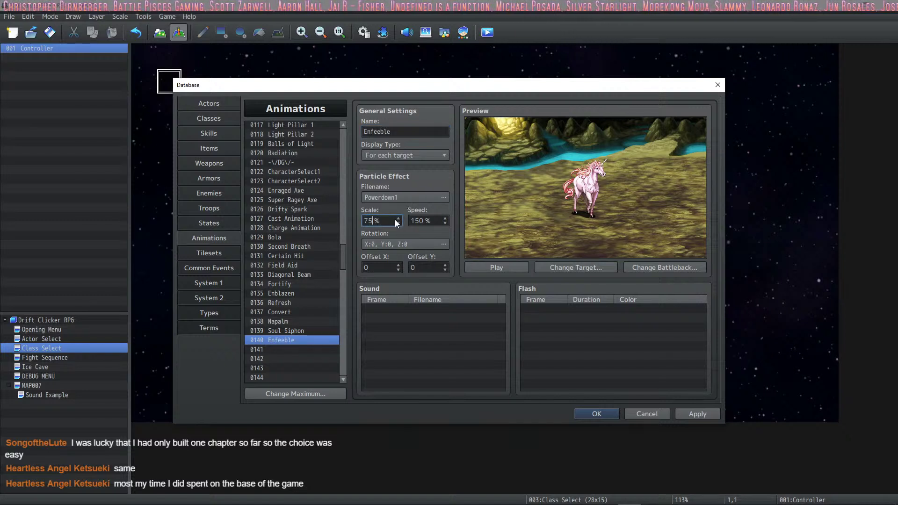
left_click(495, 268)
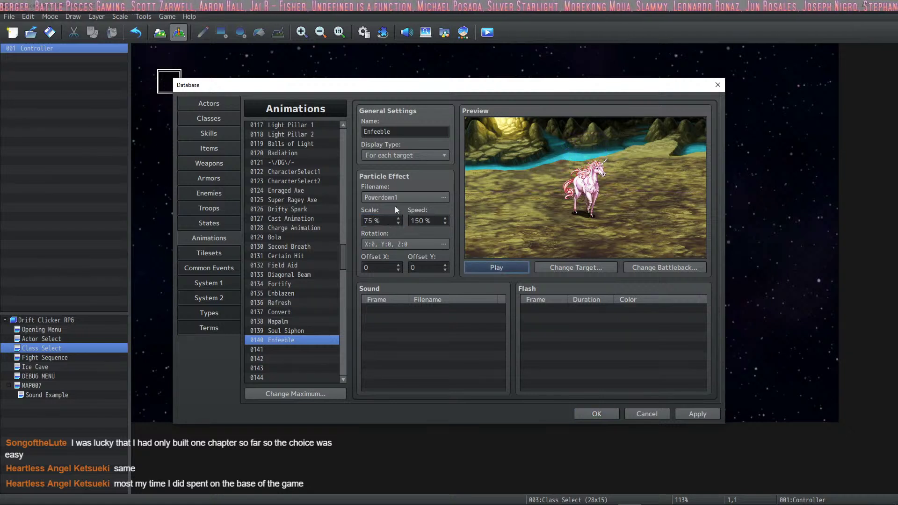
left_click(417, 220)
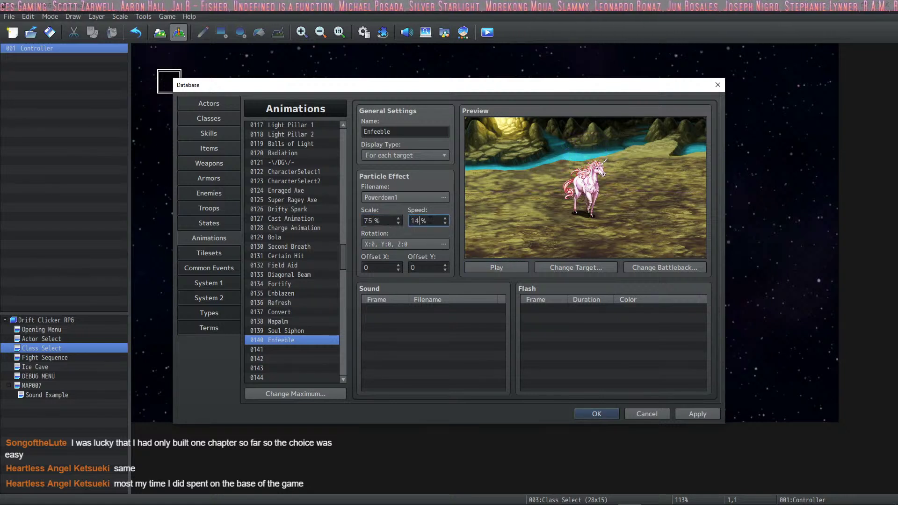
left_click(492, 266)
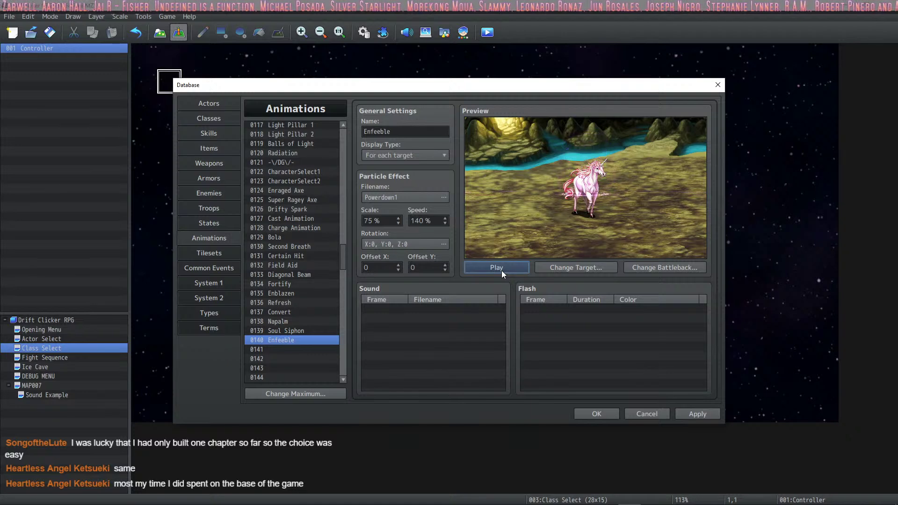
left_click(707, 414)
left_click(225, 130)
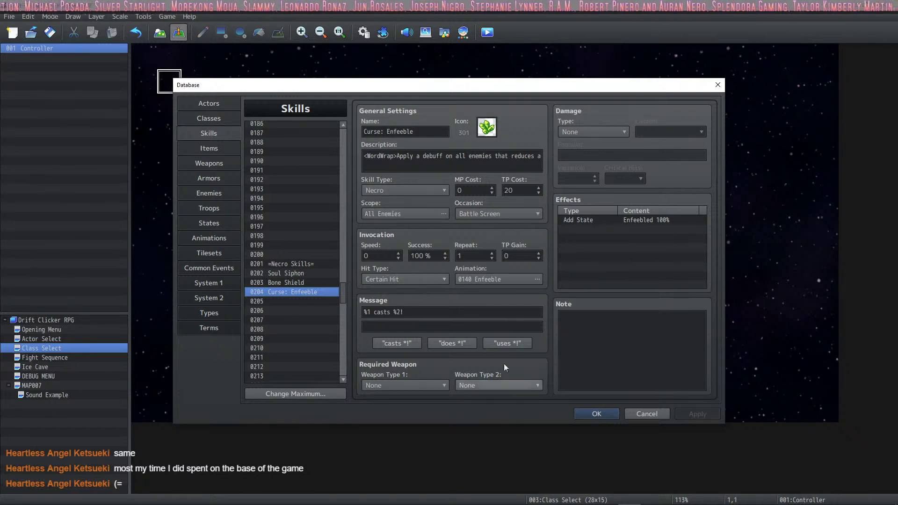
left_click(595, 414)
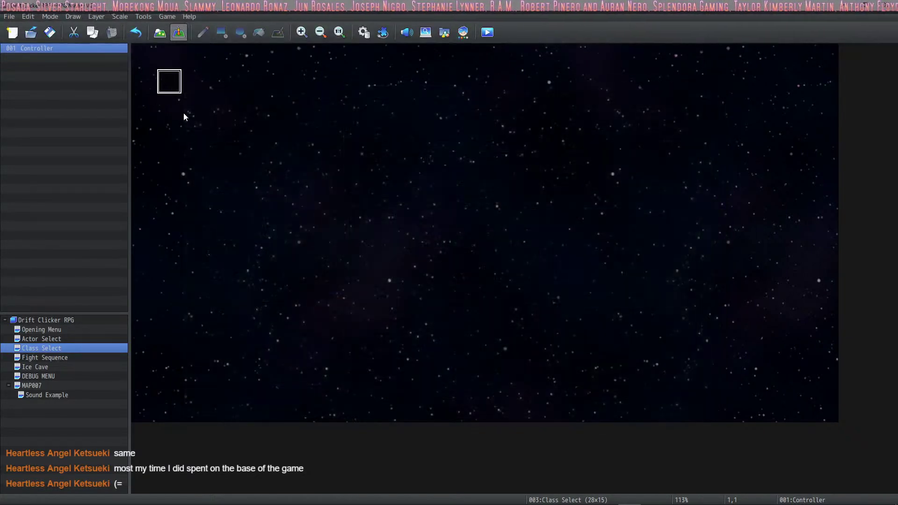
Step: In the Controller event's Necromancer choice, duplicate the Soul Siphon Change Skill command and make the copy teach Curse: Enfeeble
double_click(178, 83)
scroll(498, 293, "down", 4)
left_click(503, 243)
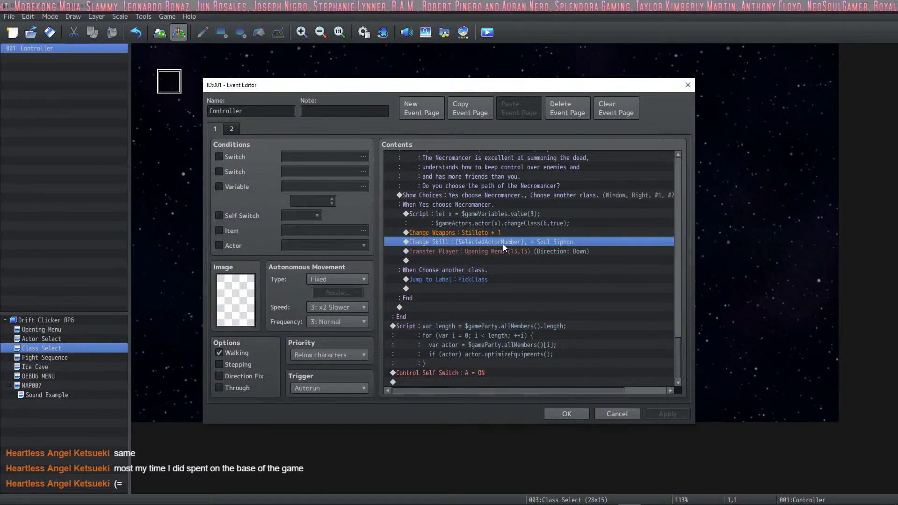
key("ctrl+c")
key("ctrl+v")
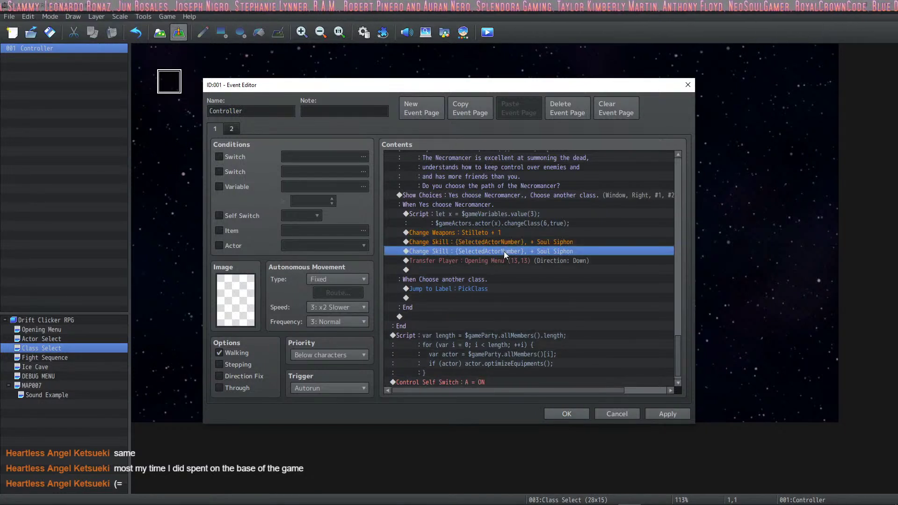
double_click(503, 251)
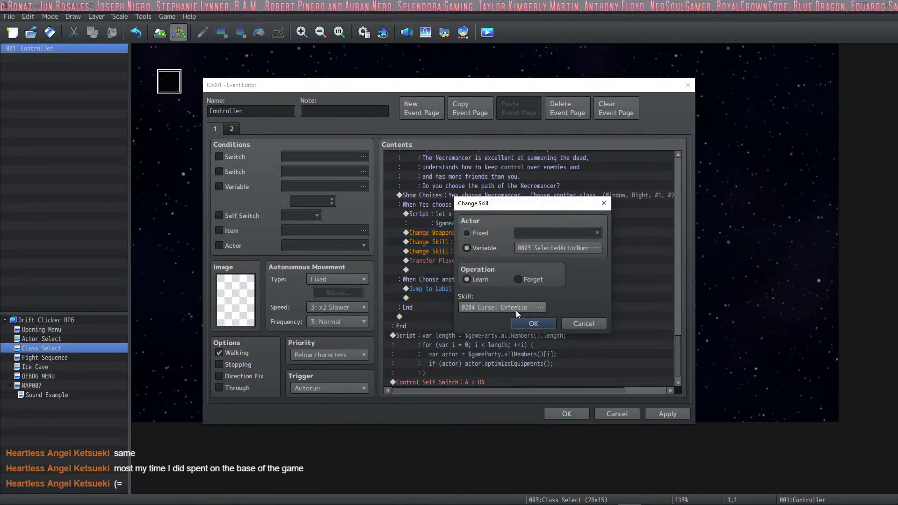
left_click(532, 323)
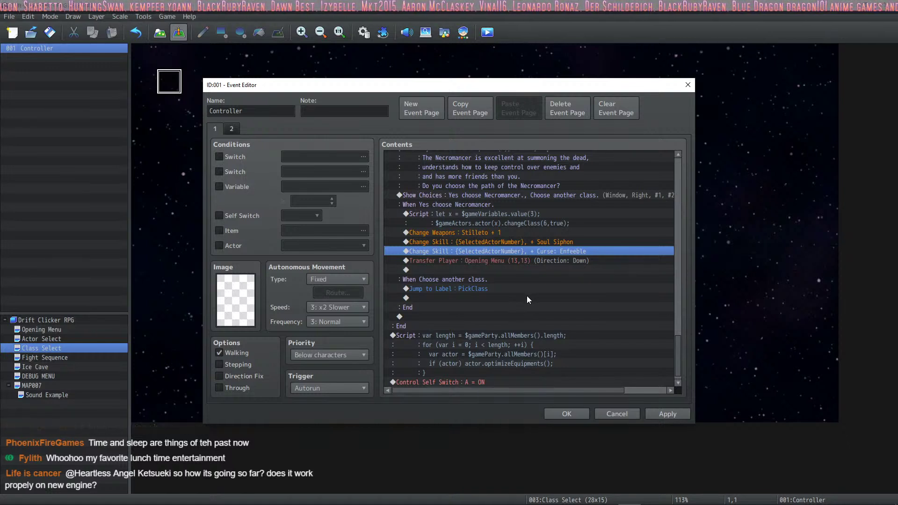
left_click(672, 412)
left_click(567, 414)
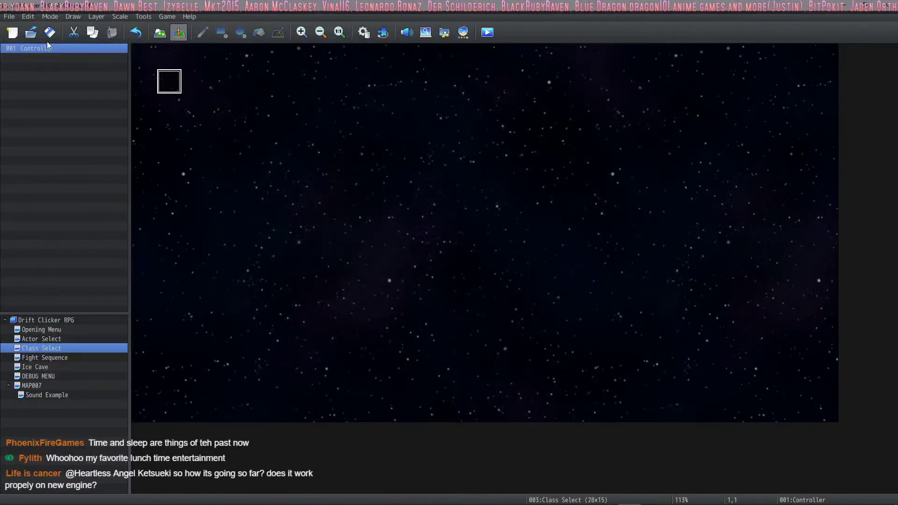
Step: Start a playtest of the game and maximize its window
left_click(487, 32)
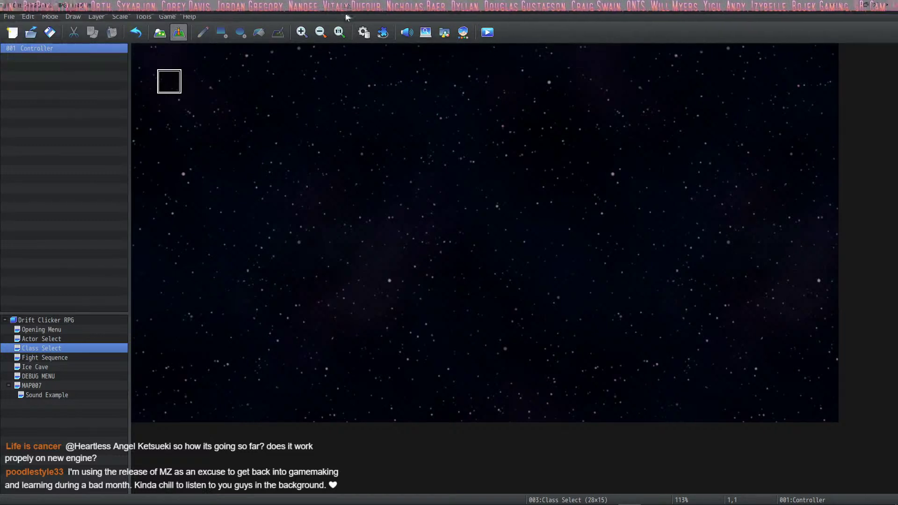
left_click(487, 32)
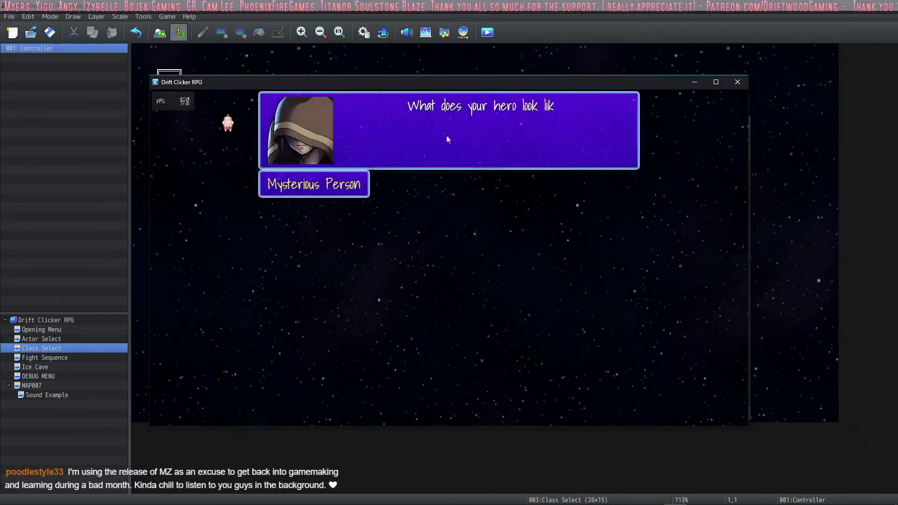
left_click(715, 82)
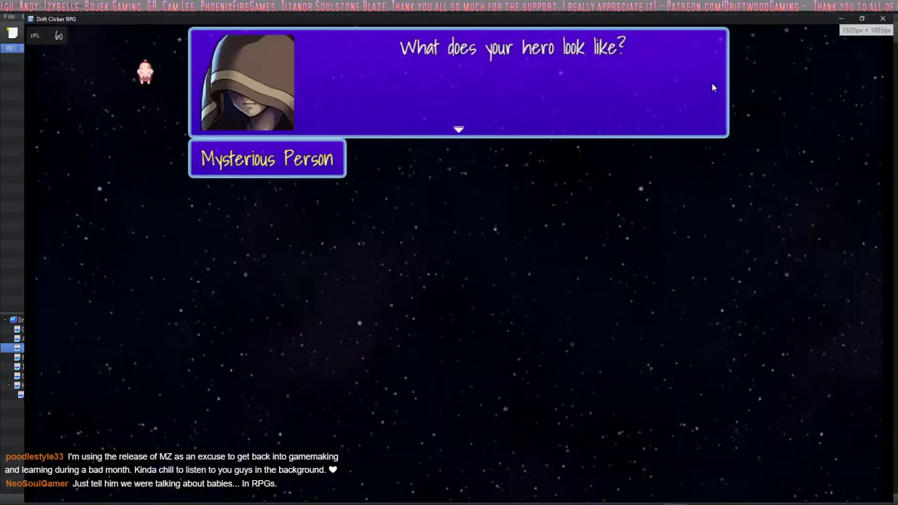
Step: Choose the brown-haired character in the green cloak from the Actor Selection map as the hero's look
left_click(708, 83)
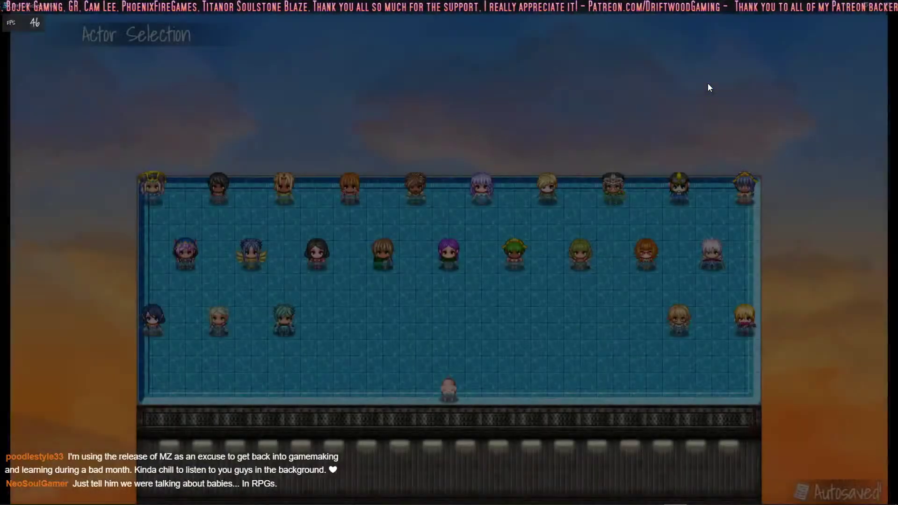
key("Up")
key("Up")
key("Left")
key("Left")
key("Left")
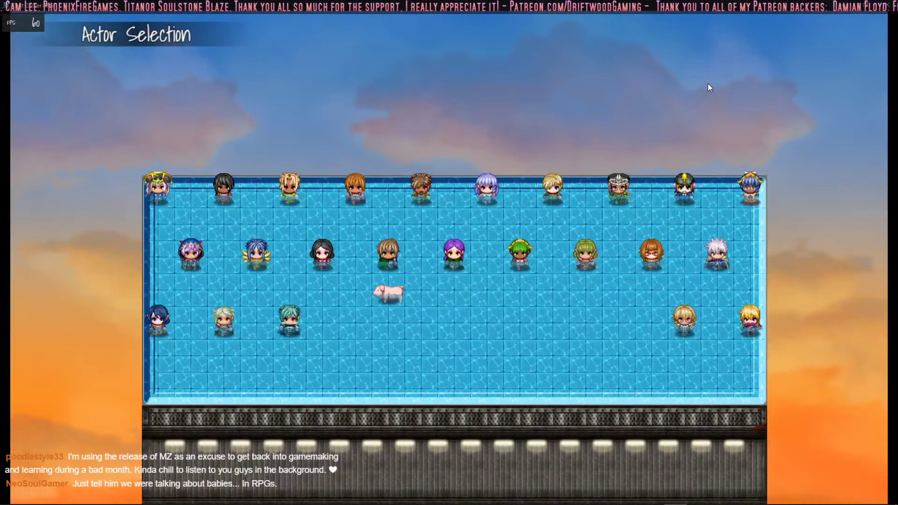
key("Up")
key("Return")
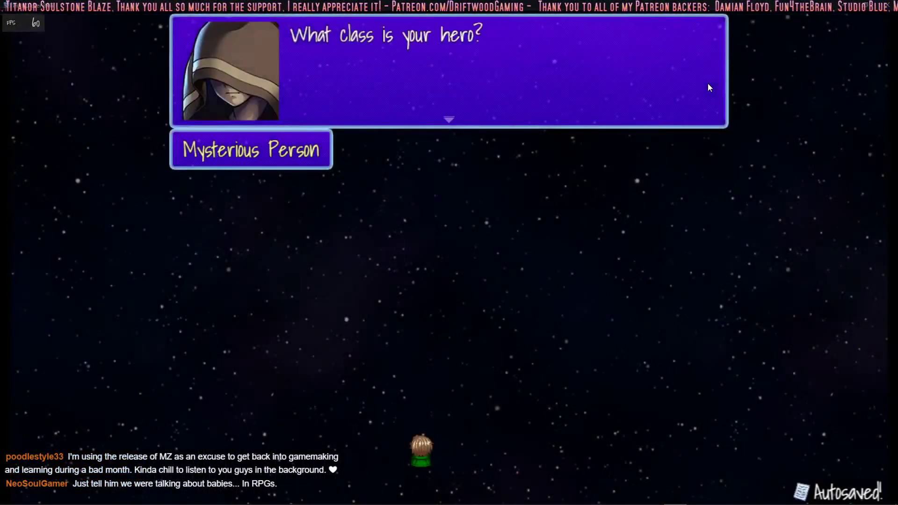
Step: Select Necromancer as the hero's class and continue into the ice cave
left_click(708, 84)
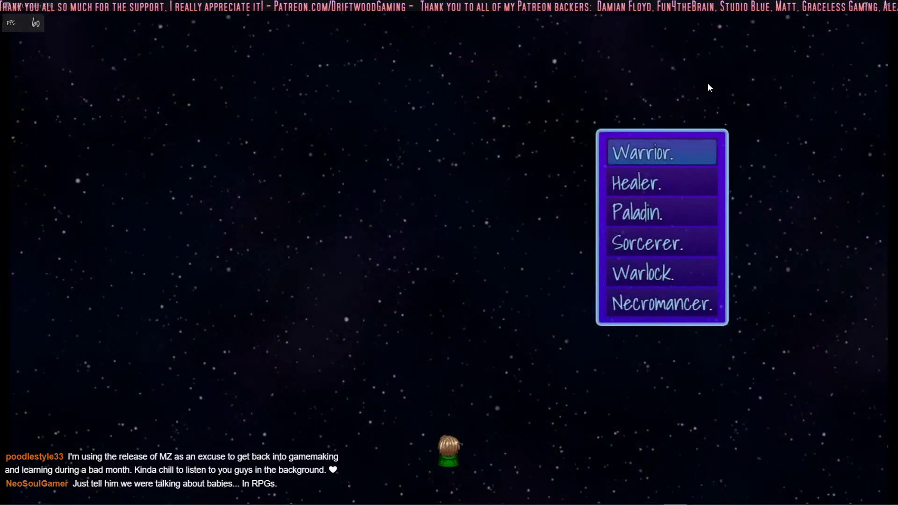
key("Down")
key("Down")
key("Down")
key("Down")
key("Down")
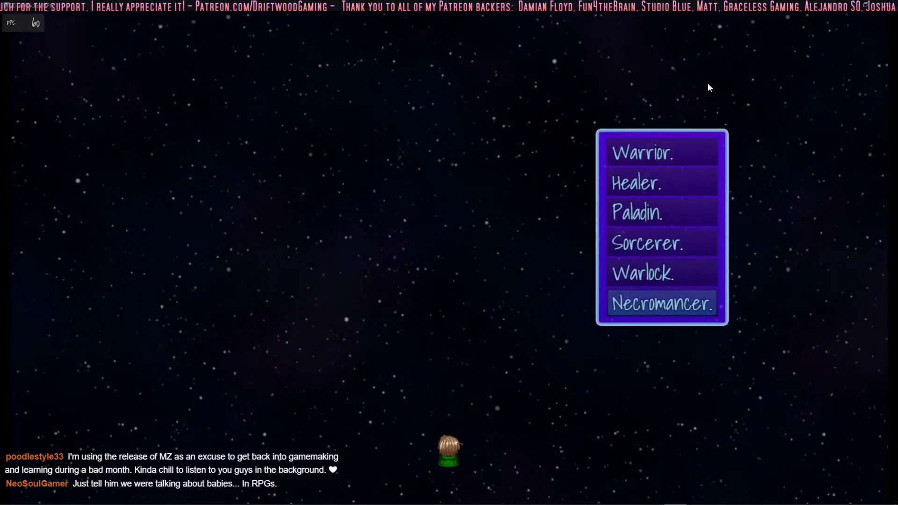
key("Return")
key("Return")
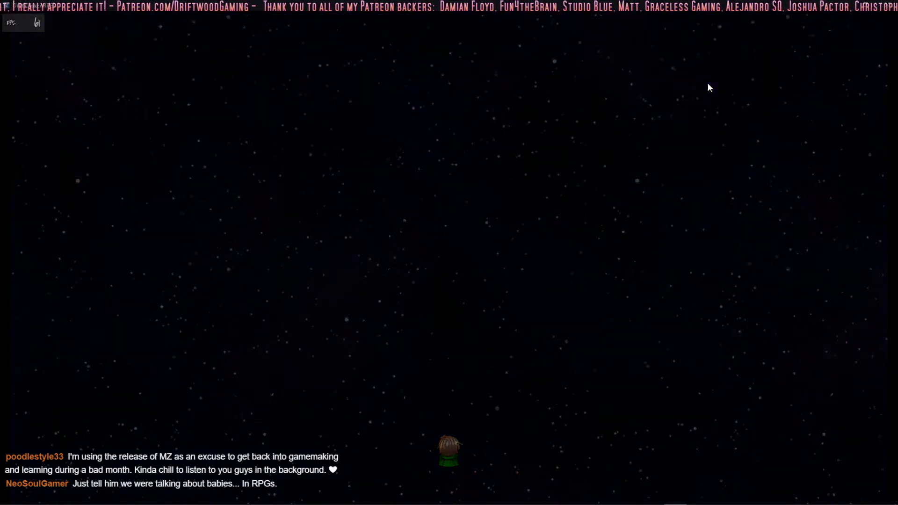
Step: Start the battle in the ice cave and cast the Necro skill Soul Siphon on the black-armoured enemy
key("Up")
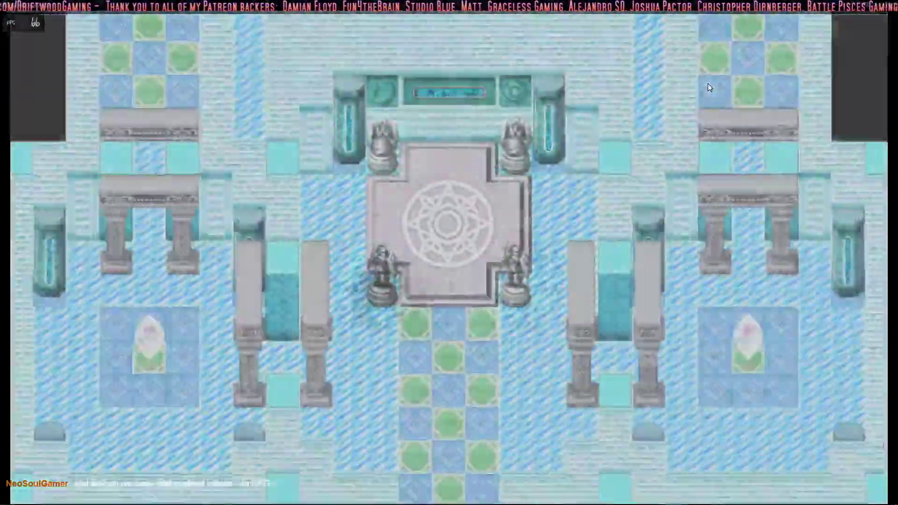
key("z")
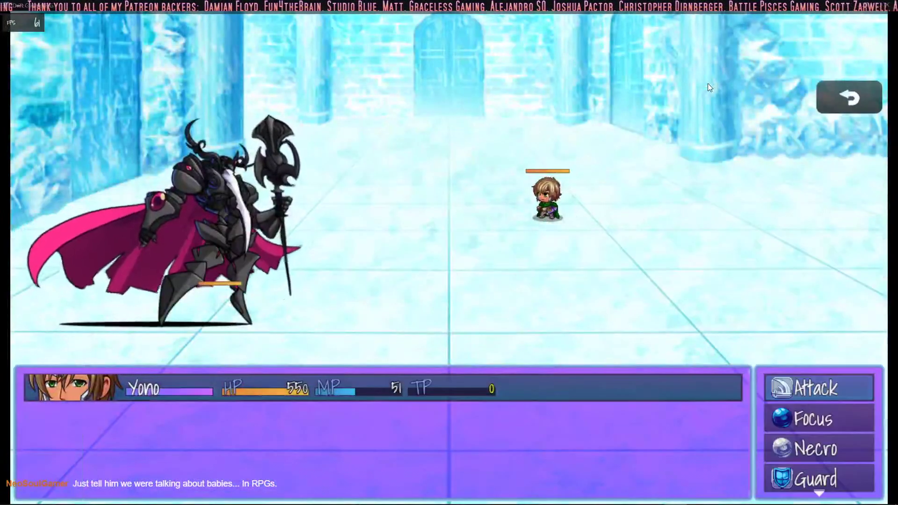
key("Down")
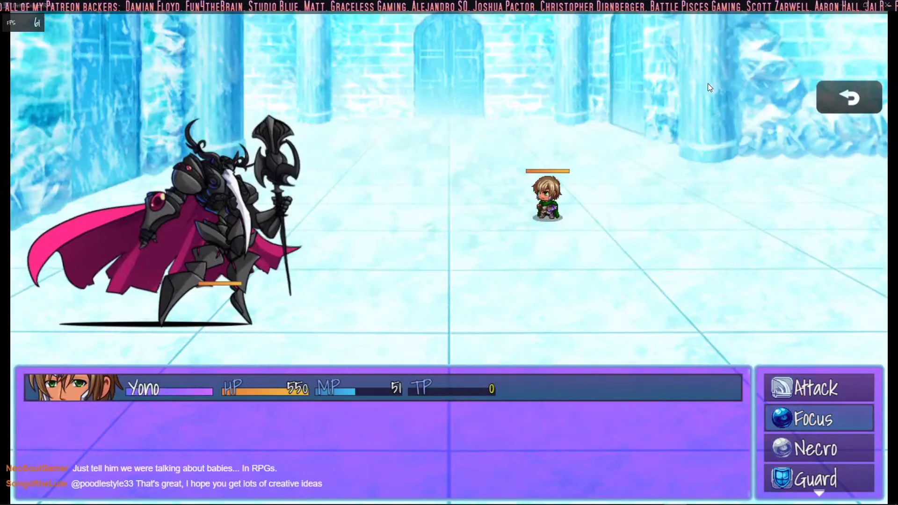
key("Down")
key("z")
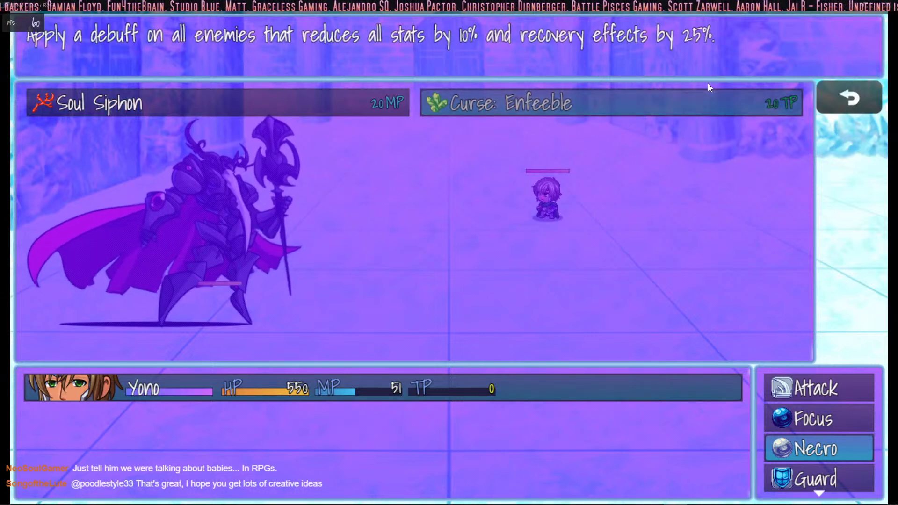
key("Escape")
key("Up")
key("Down")
key("Return")
key("Return")
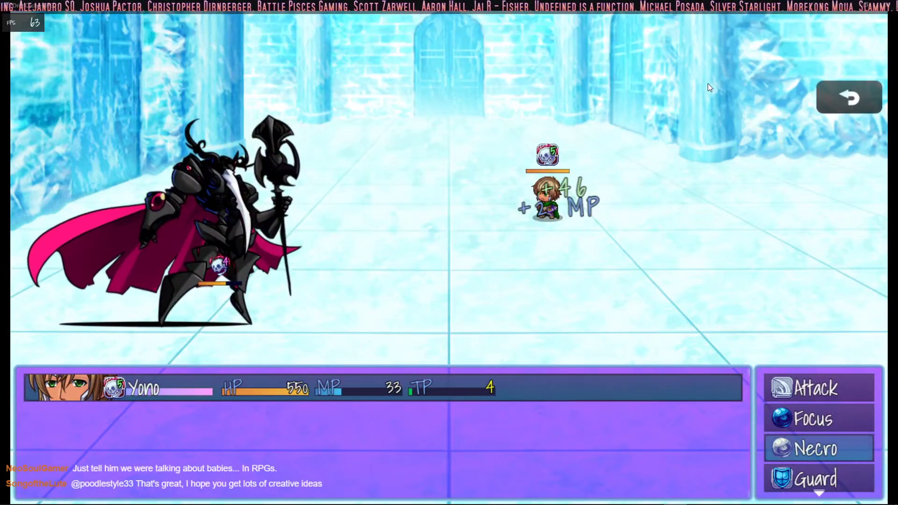
Step: Attack the black-armoured enemy on two consecutive turns
key("Up")
key("Up")
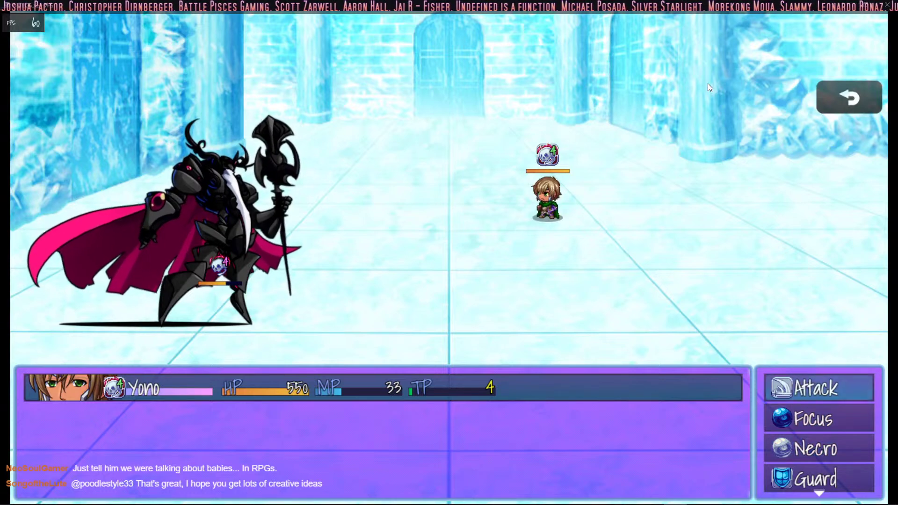
key("Return")
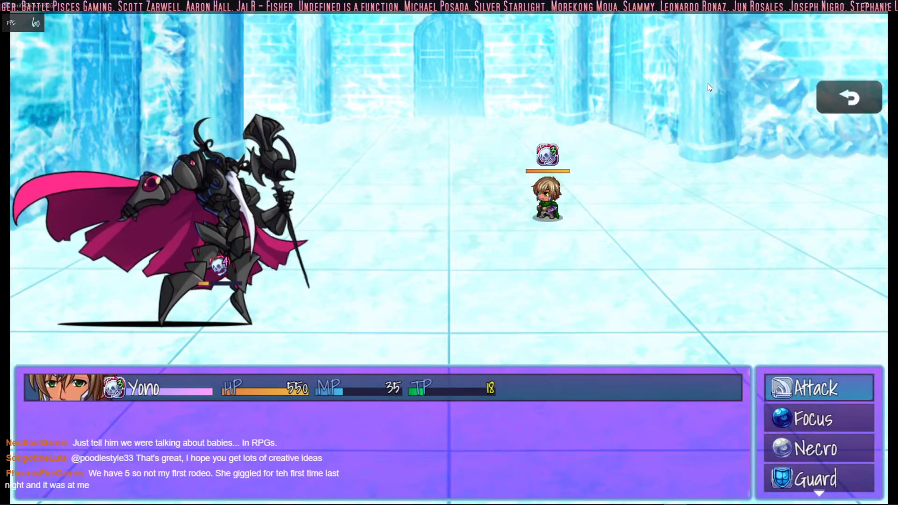
key("Return")
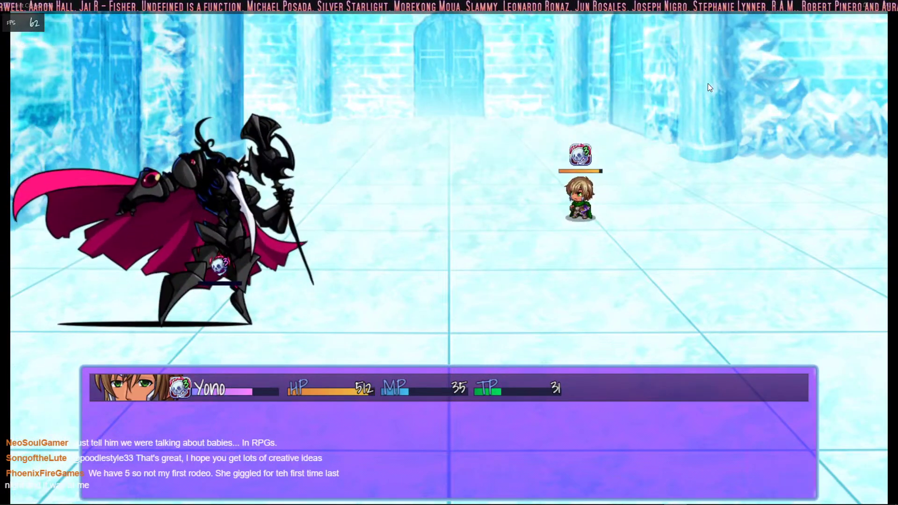
Step: Cast the Necro skill Curse: Enfeeble on the black-armoured enemy
key("Down")
key("Down")
key("Return")
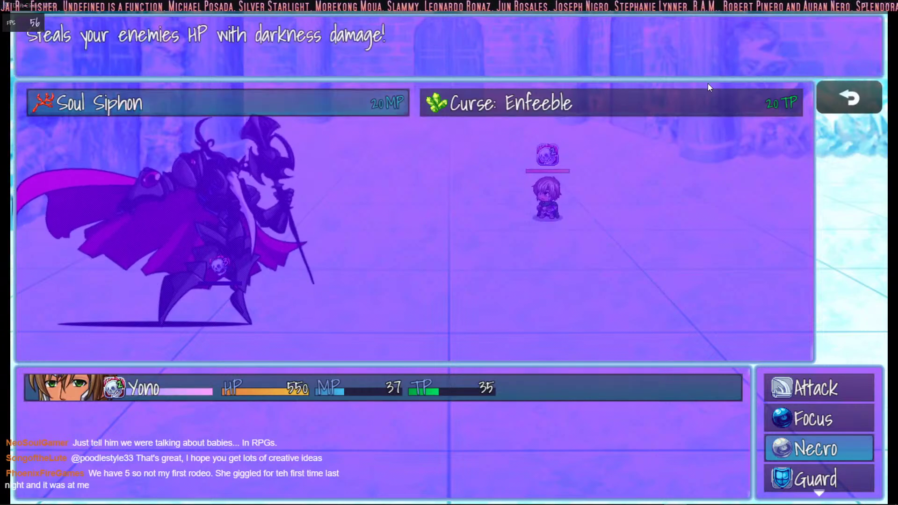
key("Right")
key("Return")
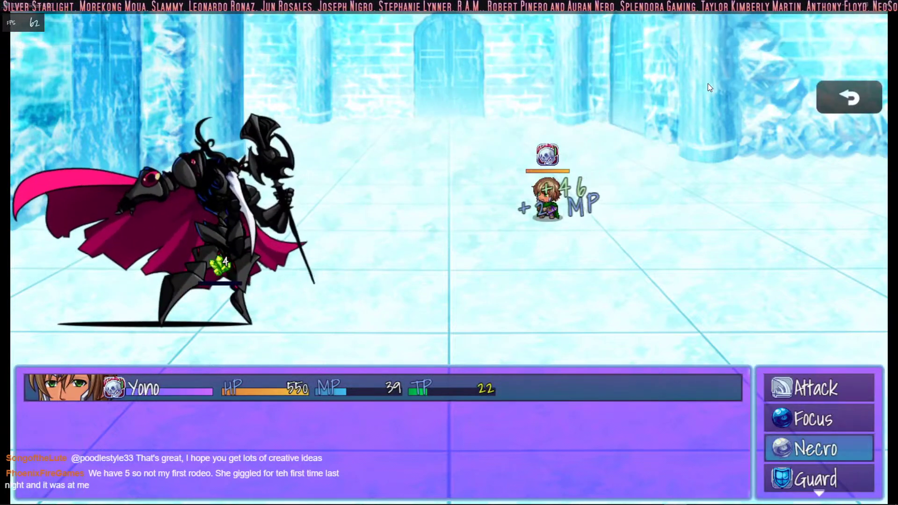
Step: Finish off the black-armoured enemy with a normal attack and dismiss the victory and level-up screens
key("Up")
key("Up")
key("Return")
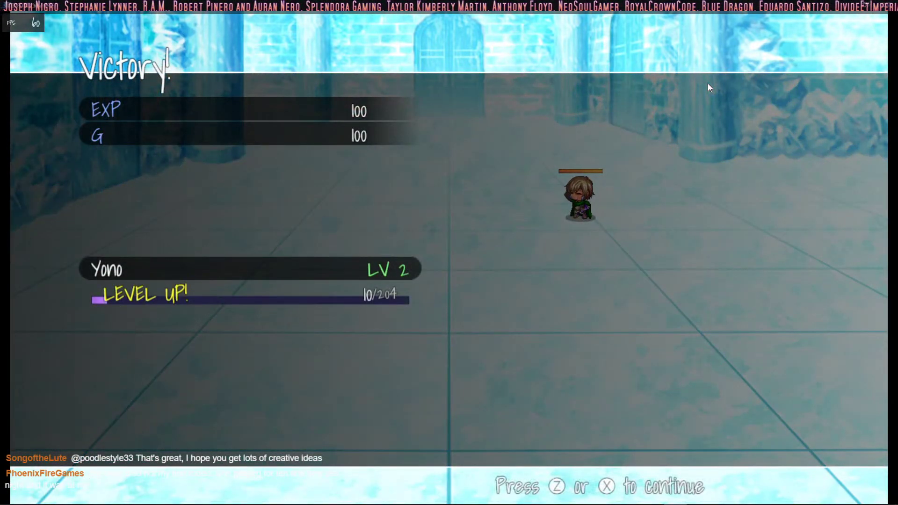
key("z")
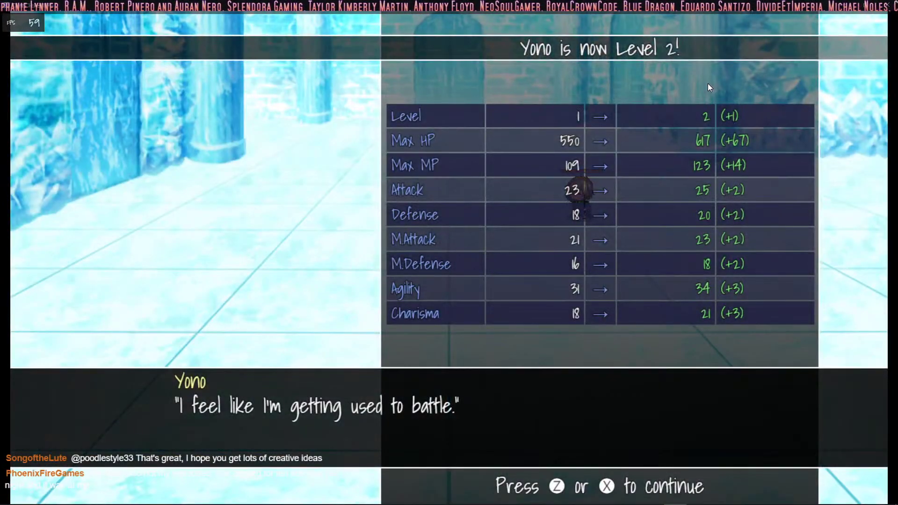
key("z")
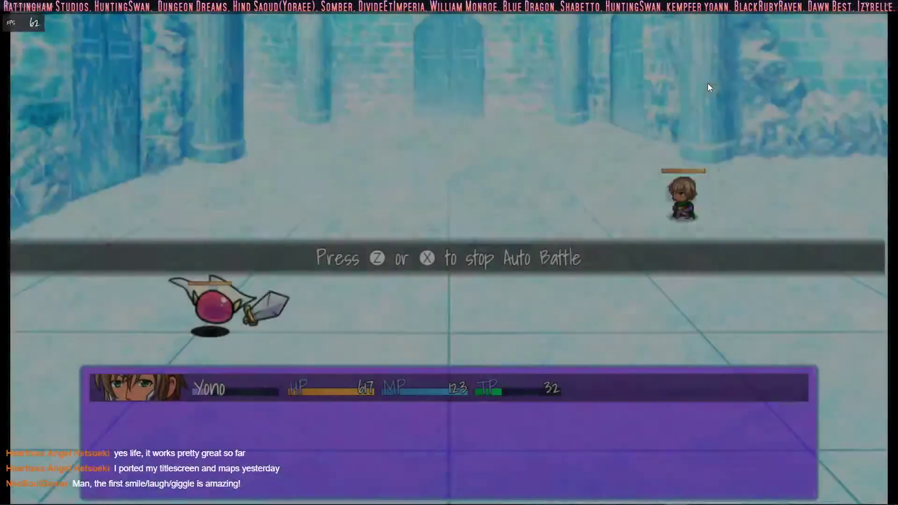
Step: Stop Auto Battle in the new fight and cast Curse: Enfeeble on the red sword-carrying enemy
key("z")
key("Down")
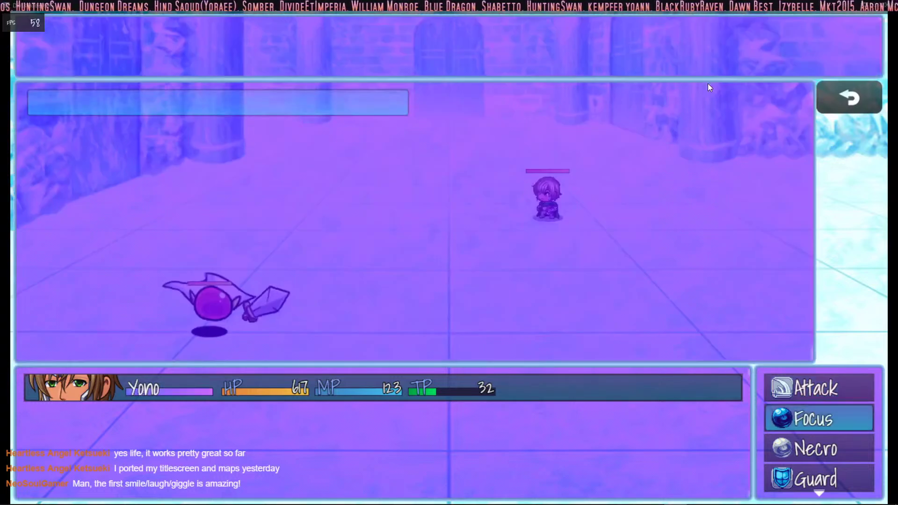
key("Down")
key("z")
key("Right")
key("z")
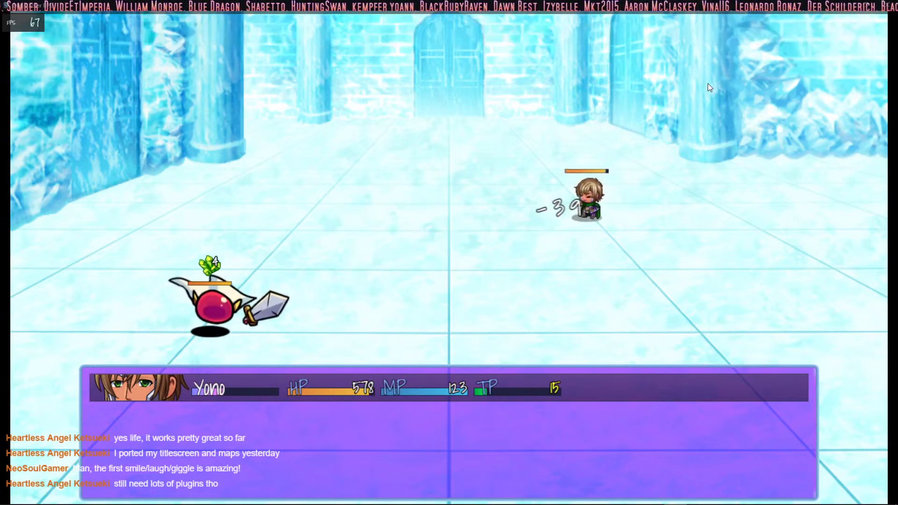
Step: Use normal attacks every turn until the red sword-carrying enemy is defeated, and dismiss the victory screen
key("Up")
key("Up")
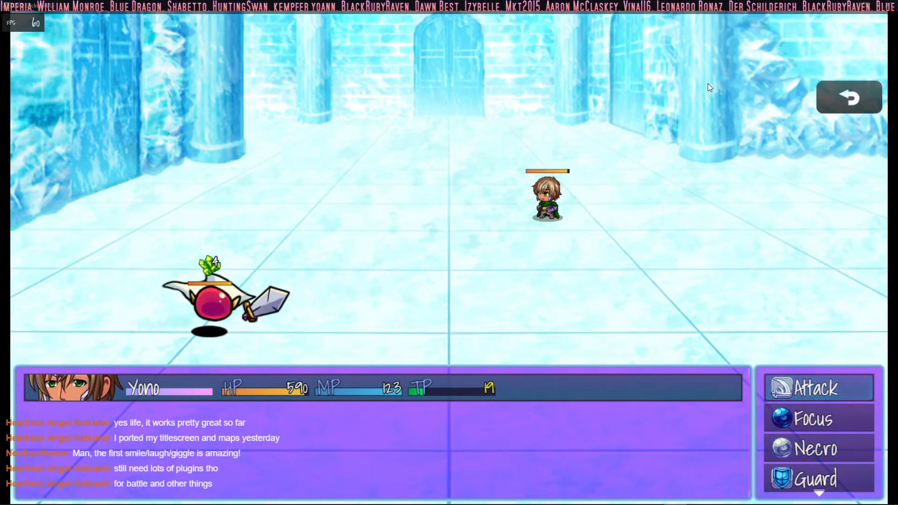
key("Return")
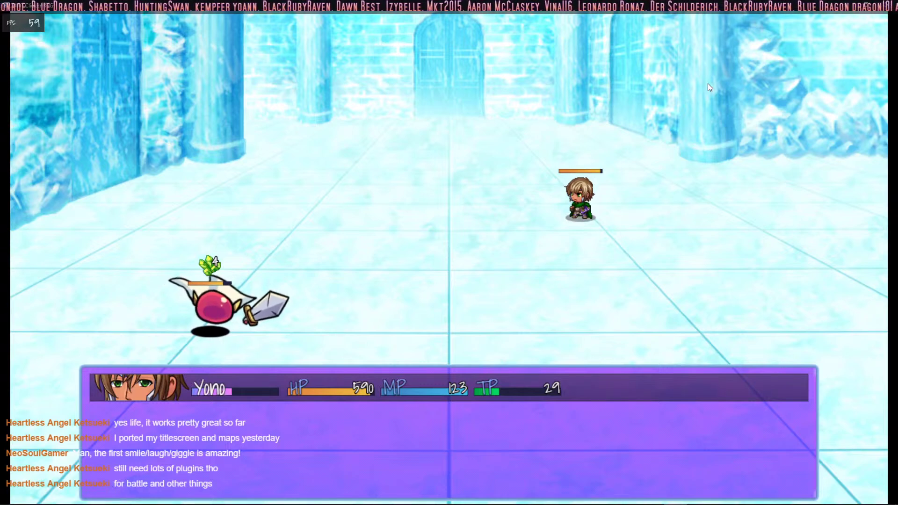
key("Return")
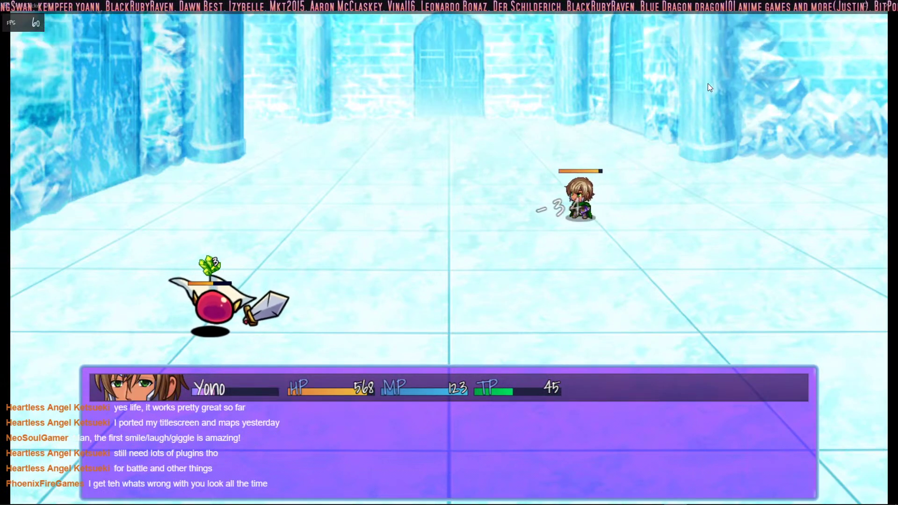
key("Return")
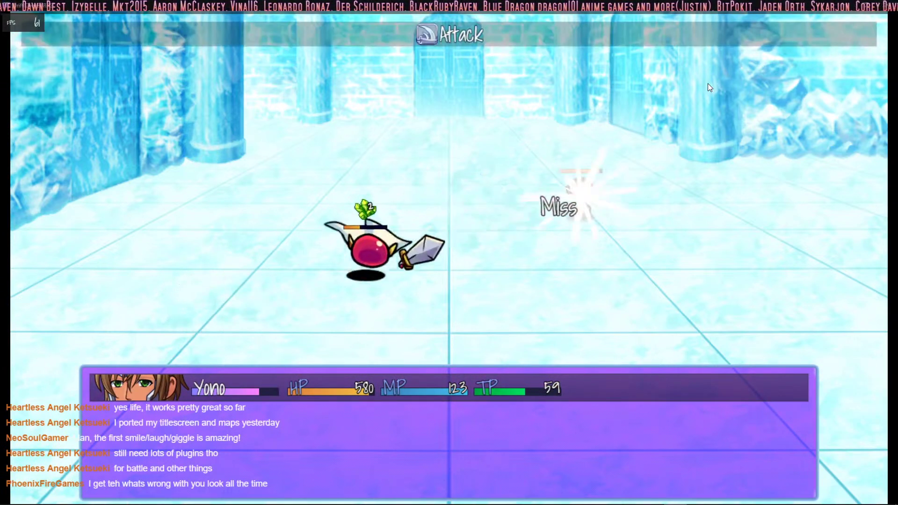
key("Return")
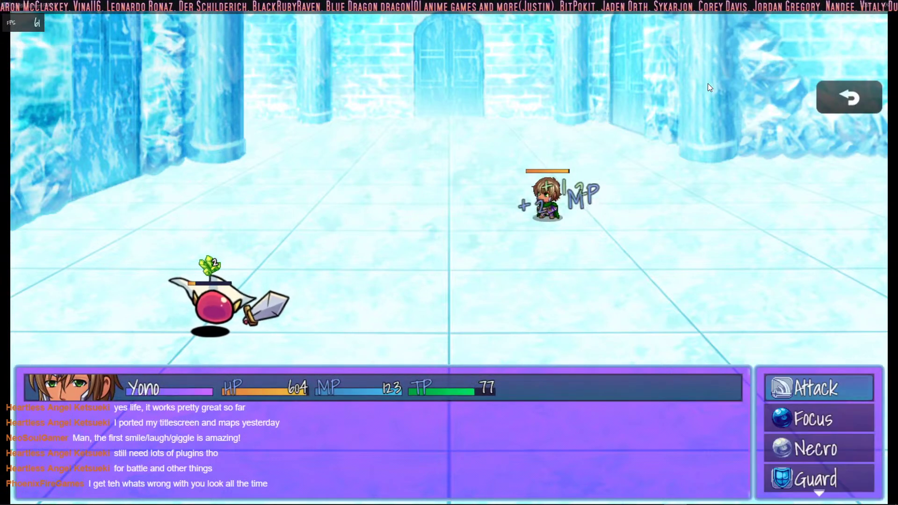
key("Return")
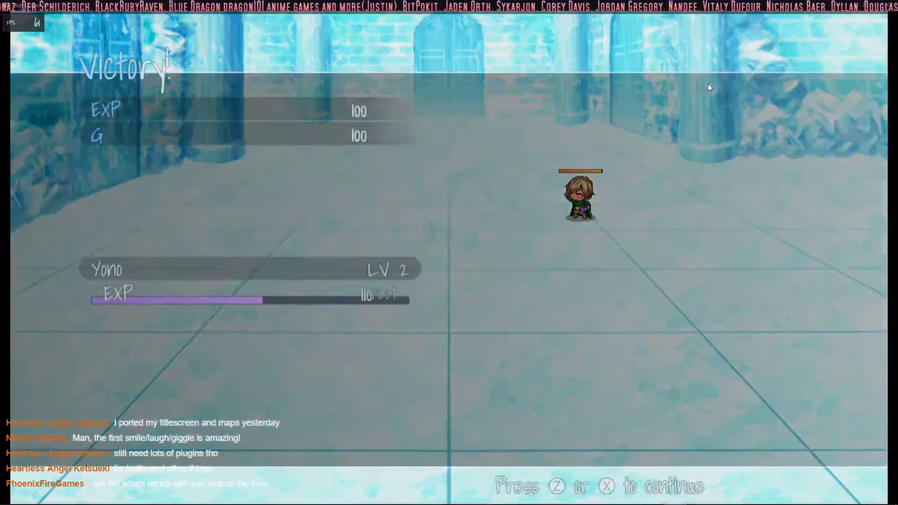
key("z")
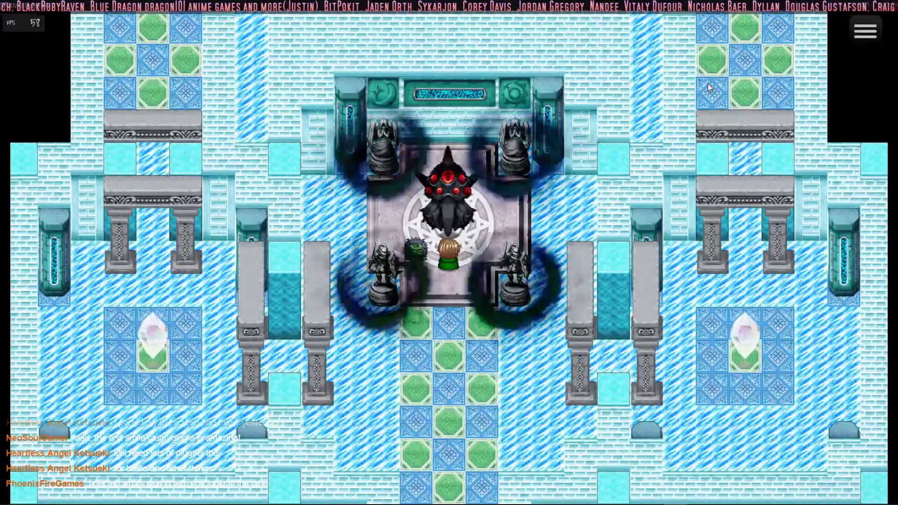
Step: Walk off the altar and back to the horned boss, start another fight, and close the playtest window
key("Down")
key("Down")
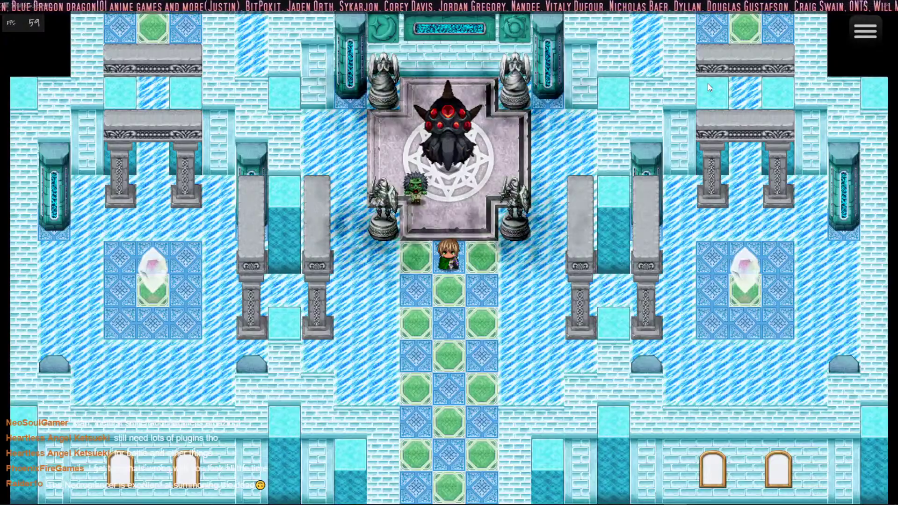
key("Up")
key("Up")
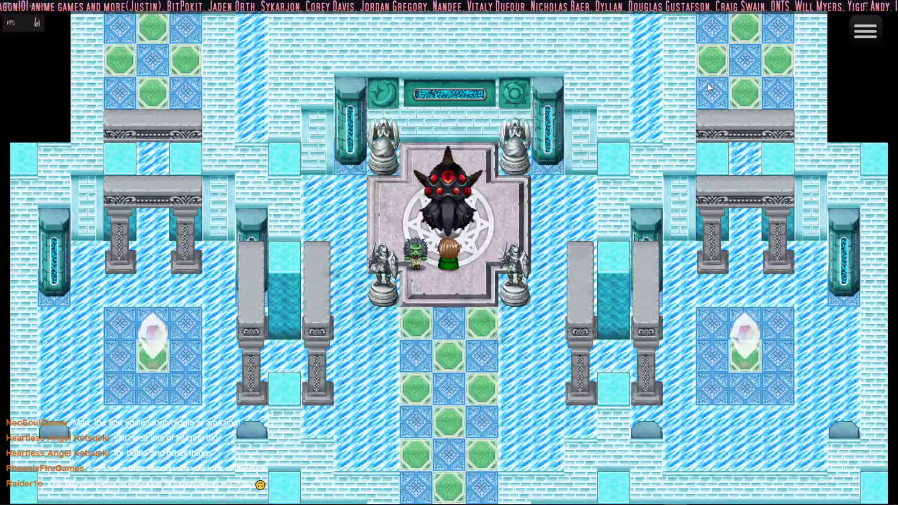
key("z")
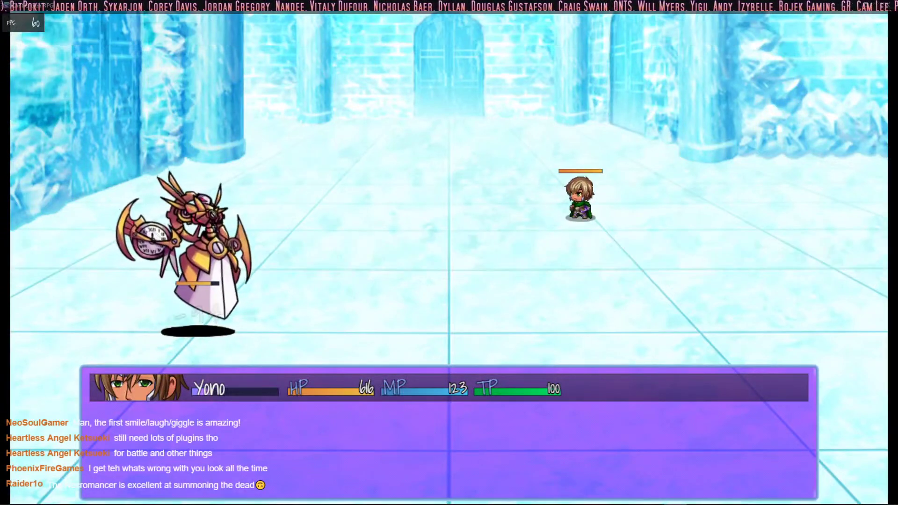
key("alt+F4")
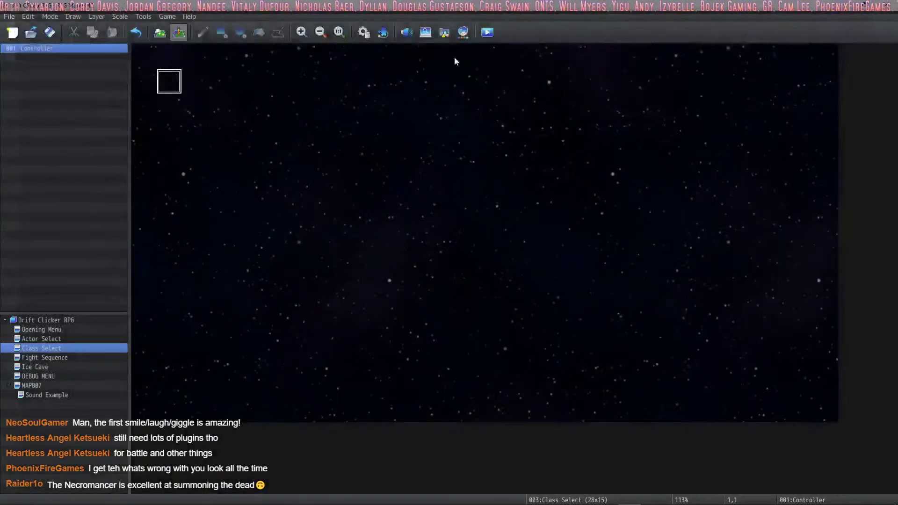
Step: Look at the project's plugin list, close it, and open state 0037 Soul Sucked in the database
left_click(383, 32)
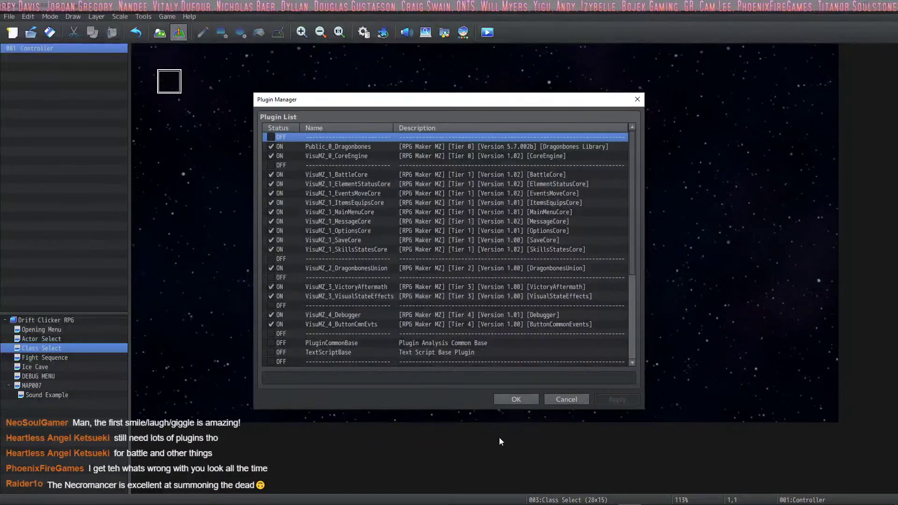
left_click(516, 398)
left_click(363, 32)
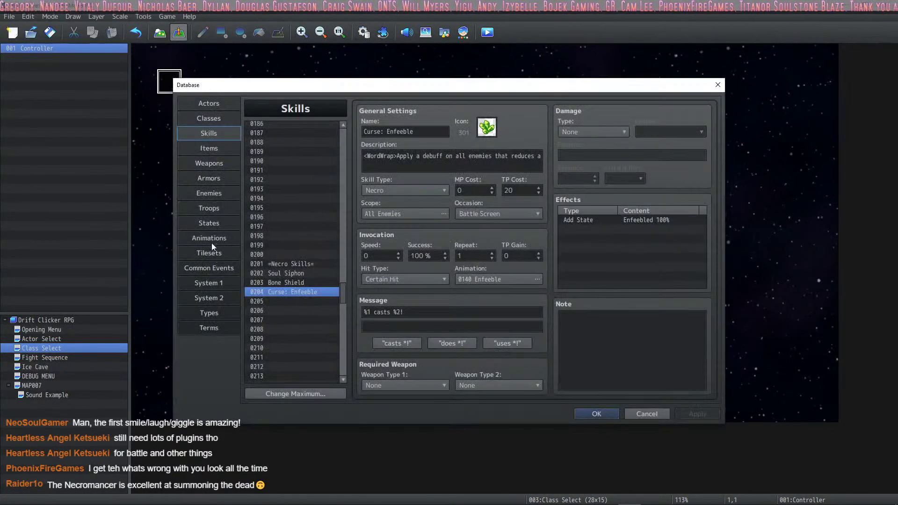
left_click(210, 223)
left_click(309, 304)
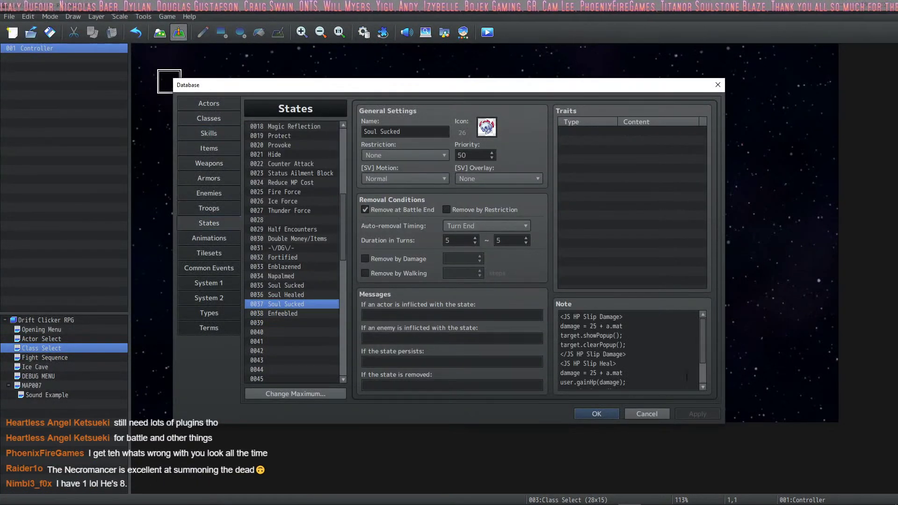
Step: Copy the <Negative State> notetag from the note of state 0035 Soul Sucked
scroll(687, 377, "down", 1)
scroll(624, 375, "up", 1)
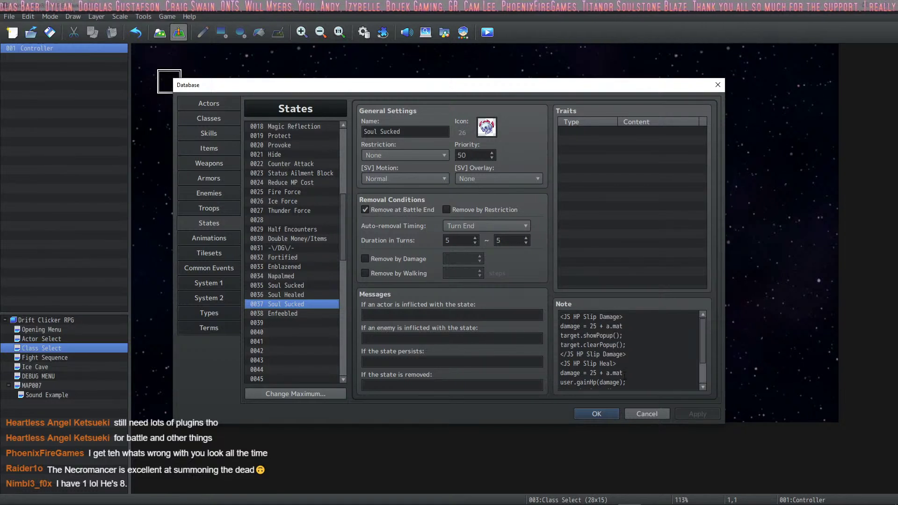
left_click(308, 285)
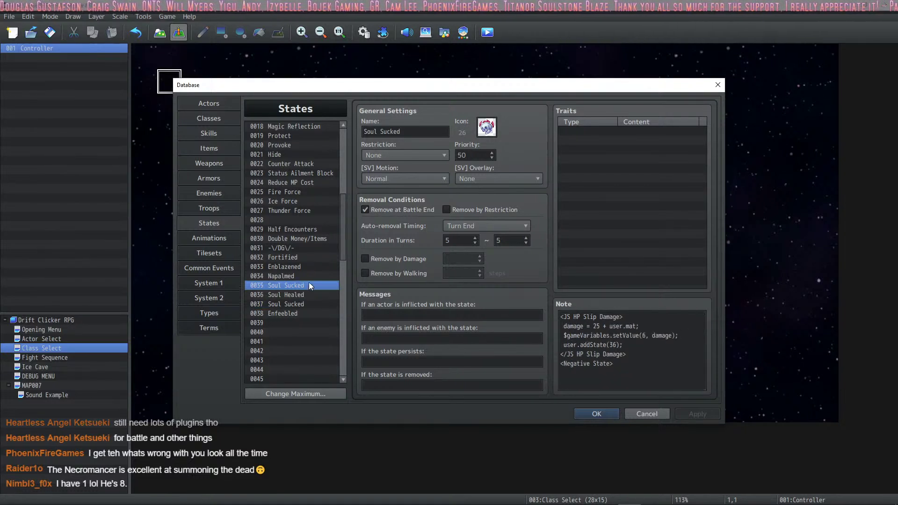
left_click(622, 364)
left_click_drag(622, 364, 508, 362)
key("ctrl+c")
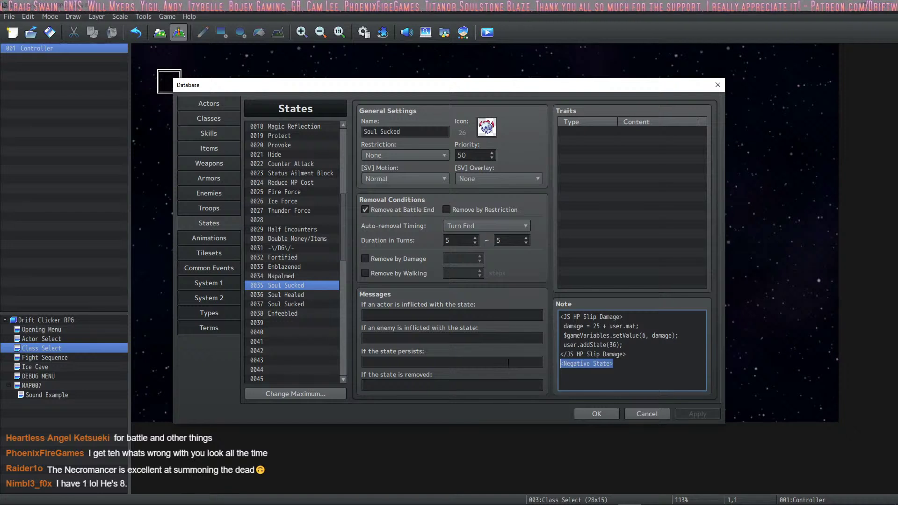
Step: Check the note of state 0037 Soul Sucked, then paste <Negative State> into the note of state 0038 Enfeebled and apply the change
left_click(287, 305)
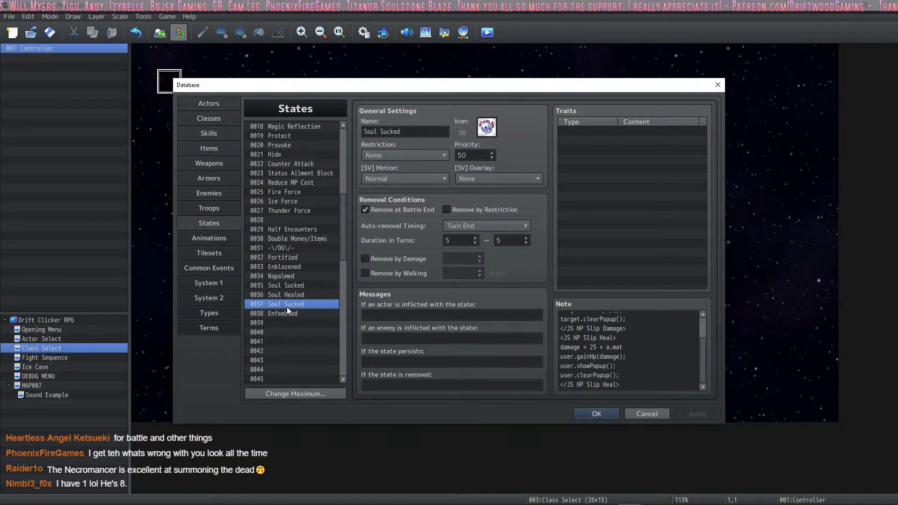
left_click(634, 387)
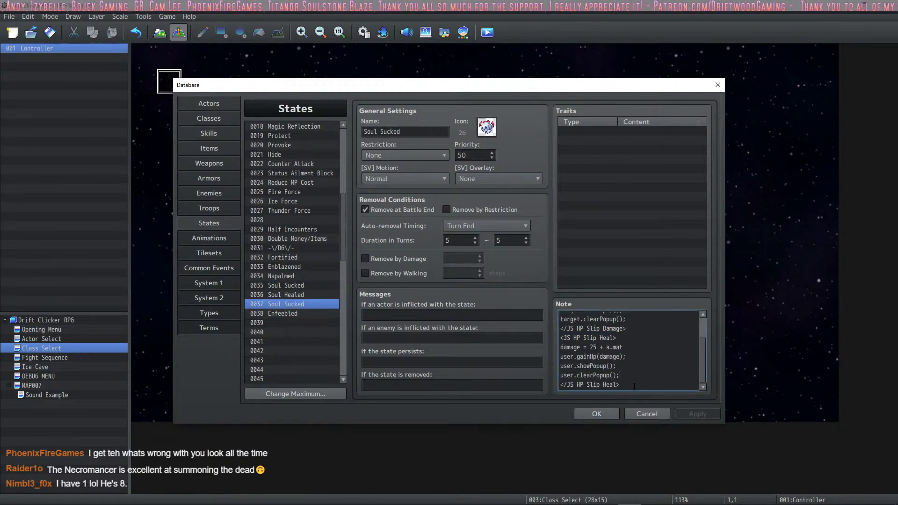
left_click(322, 314)
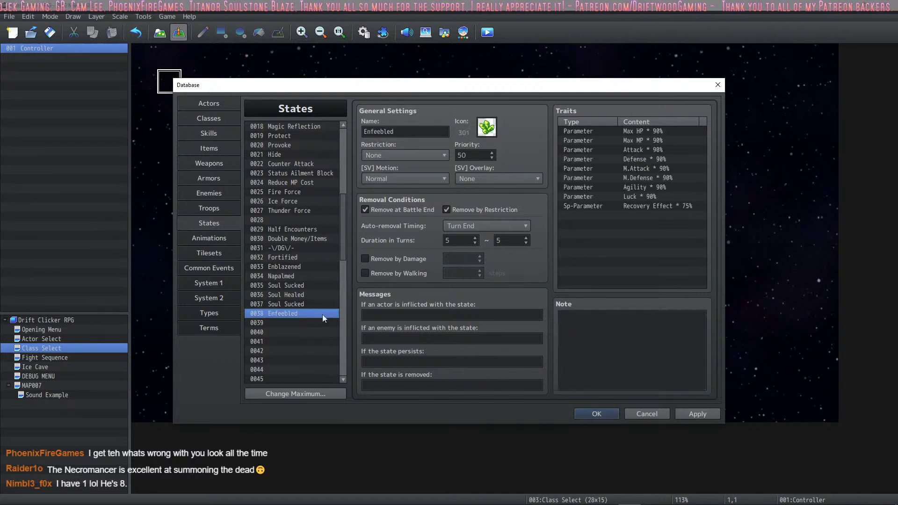
left_click(632, 350)
key("ctrl+v")
left_click(697, 414)
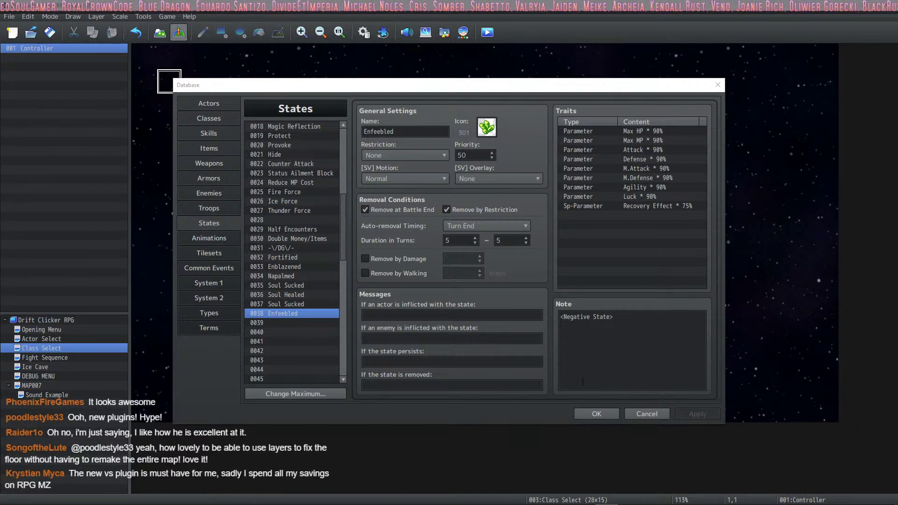
Step: Glance at the Curse: Enfeeble skill, close the database, and open the VisuMZ_3_VisualStateEffects plugin settings to read the start of its help
left_click(204, 134)
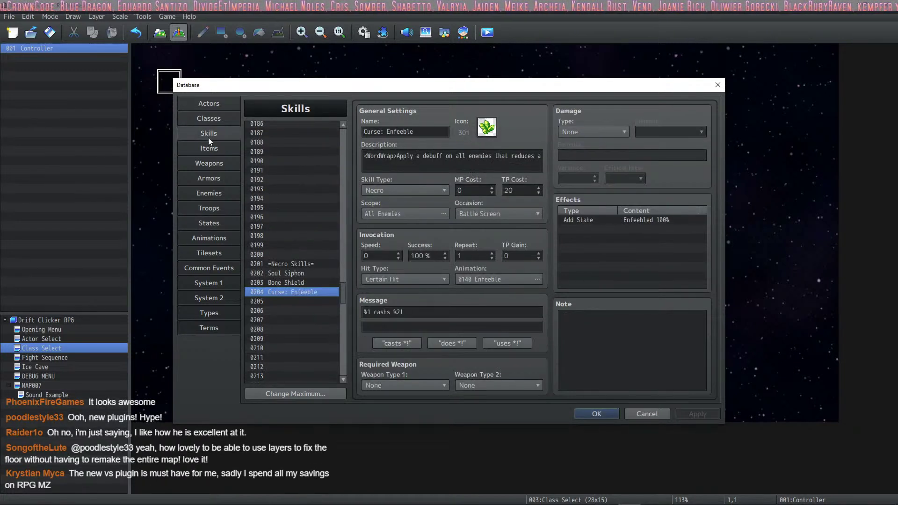
left_click(597, 413)
left_click(382, 32)
scroll(326, 262, "down", 2)
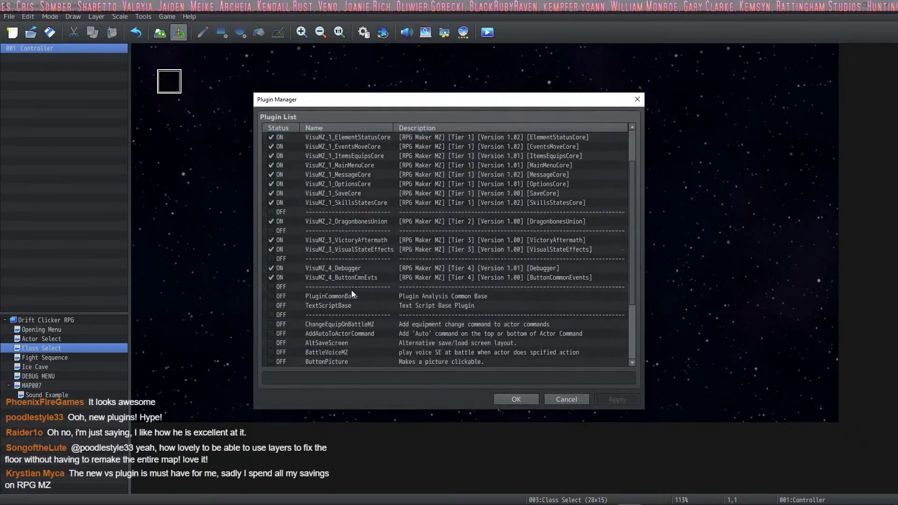
double_click(366, 249)
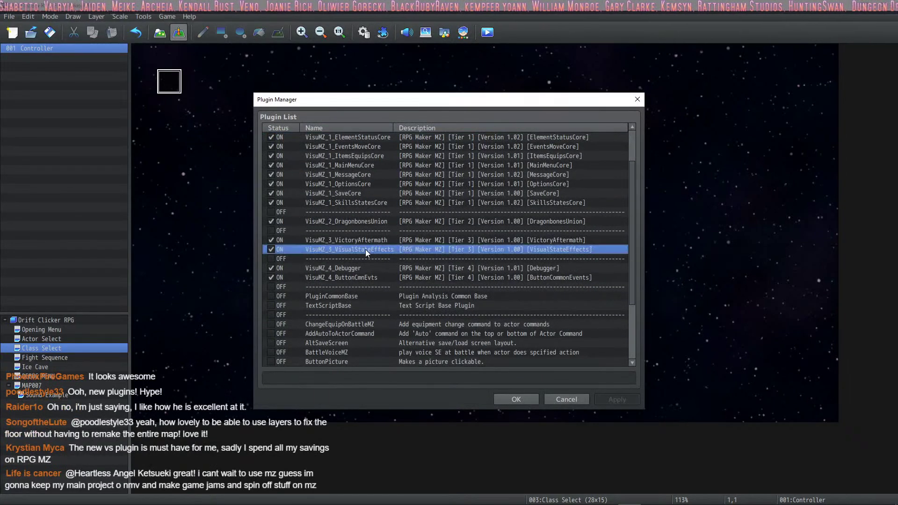
scroll(268, 264, "down", 7)
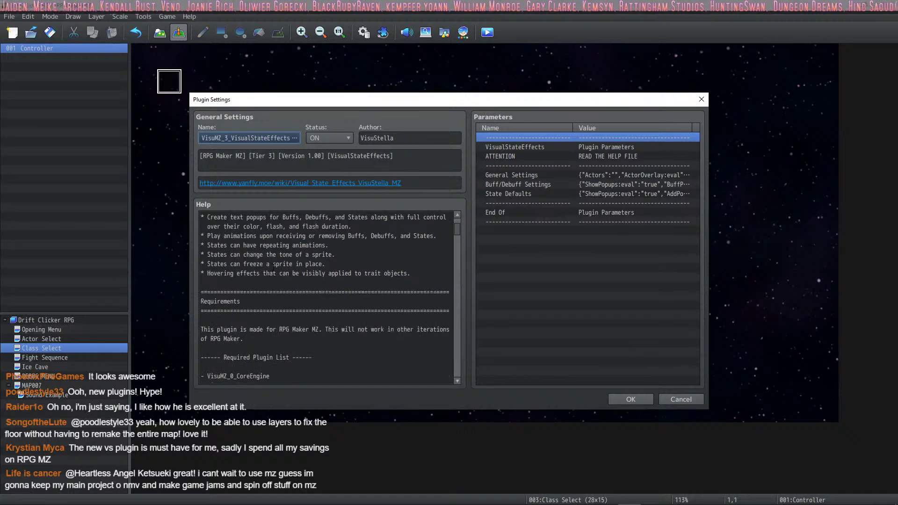
scroll(274, 265, "down", 1)
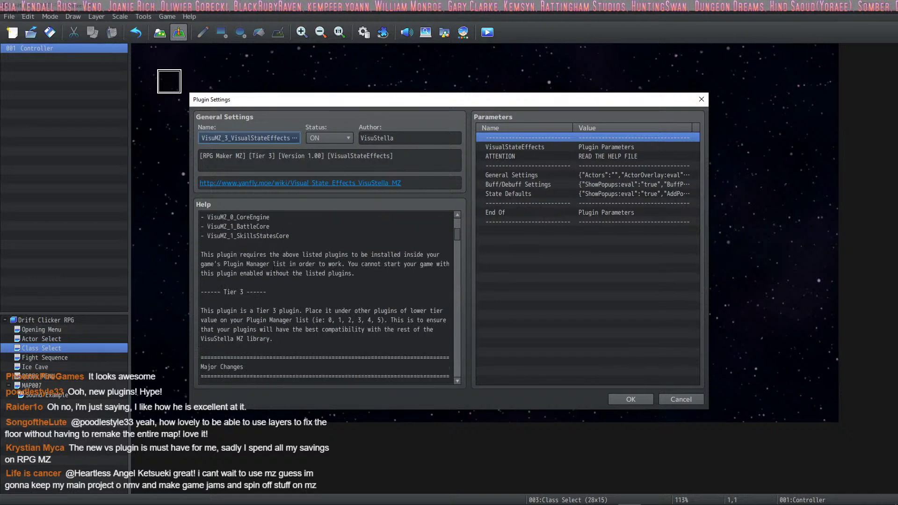
scroll(274, 265, "up", 1)
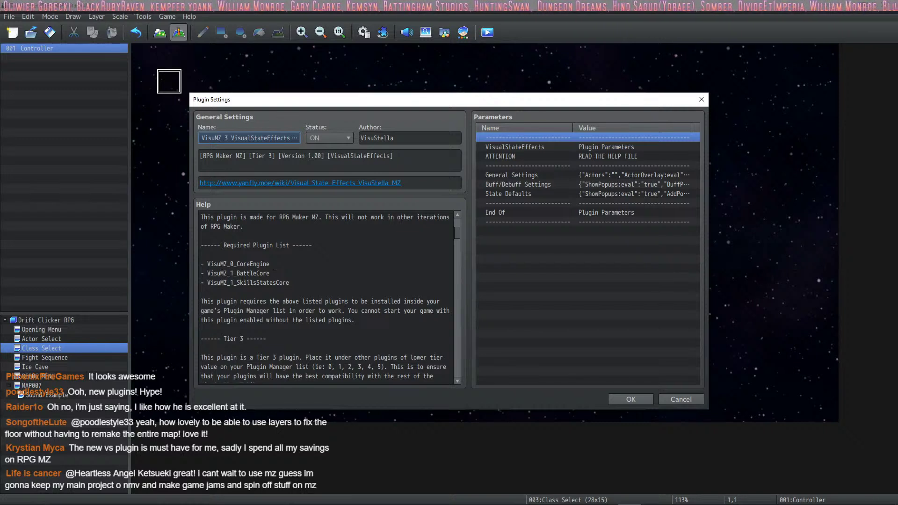
mouse_move(45, 500)
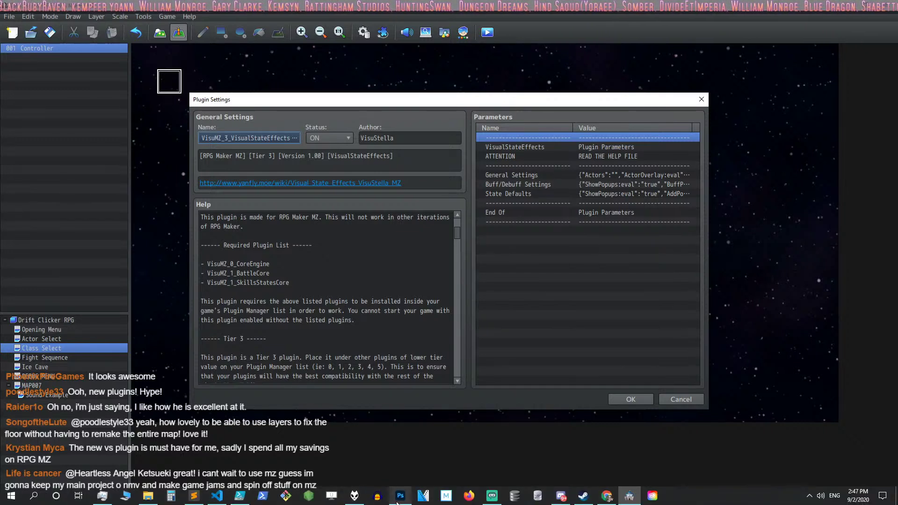
left_click(491, 496)
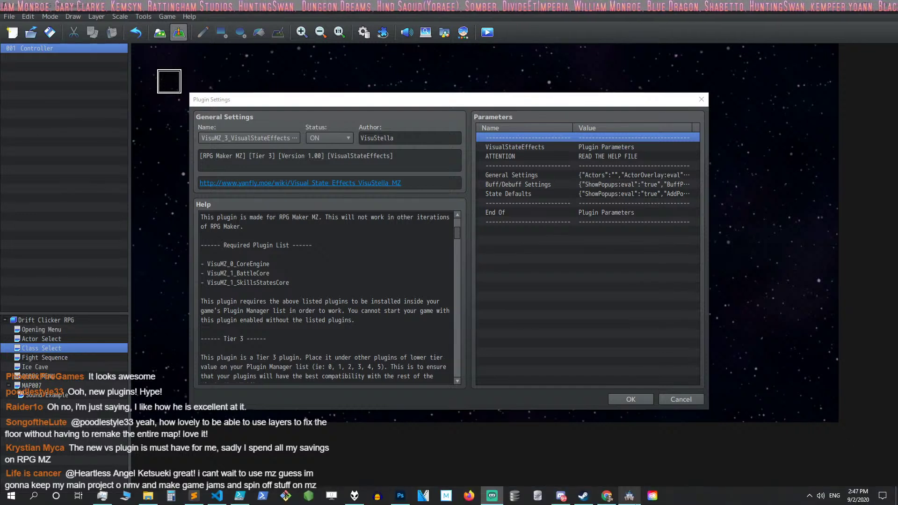
mouse_move(627, 500)
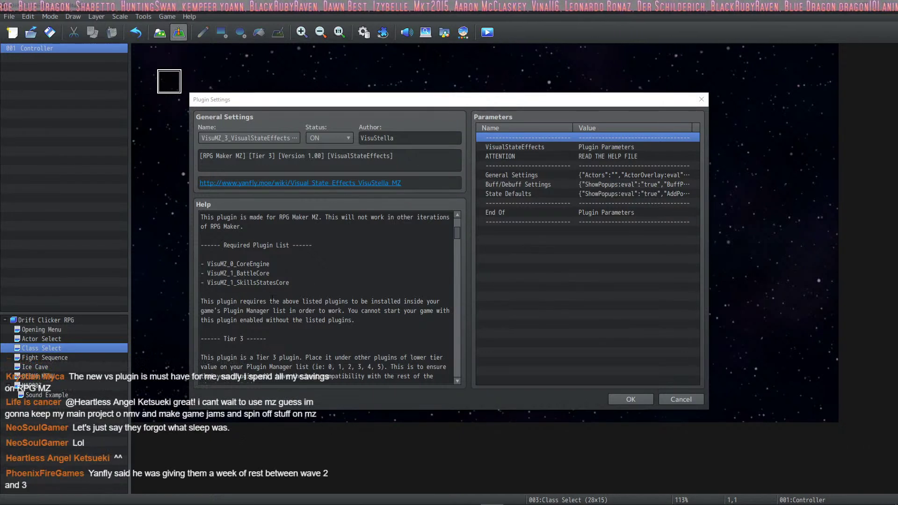
Step: Read the plugin help's state-related notetags, examining Hide State Popup and the State Popup settings and examples
scroll(347, 280, "down", 2)
scroll(347, 278, "down", 12)
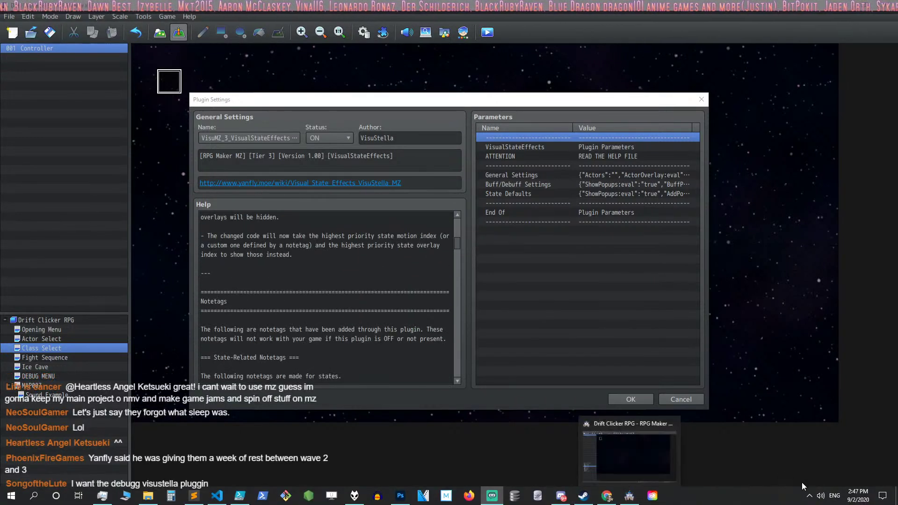
left_click(809, 495)
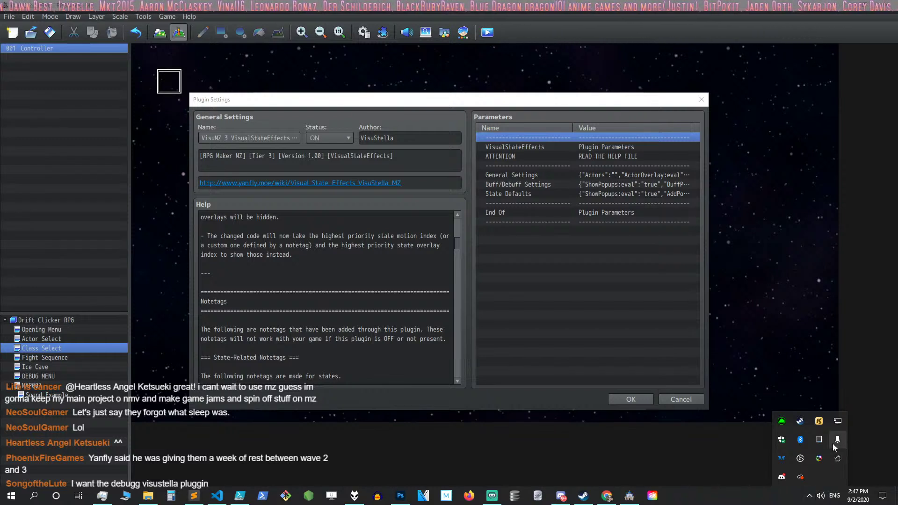
left_click(810, 495)
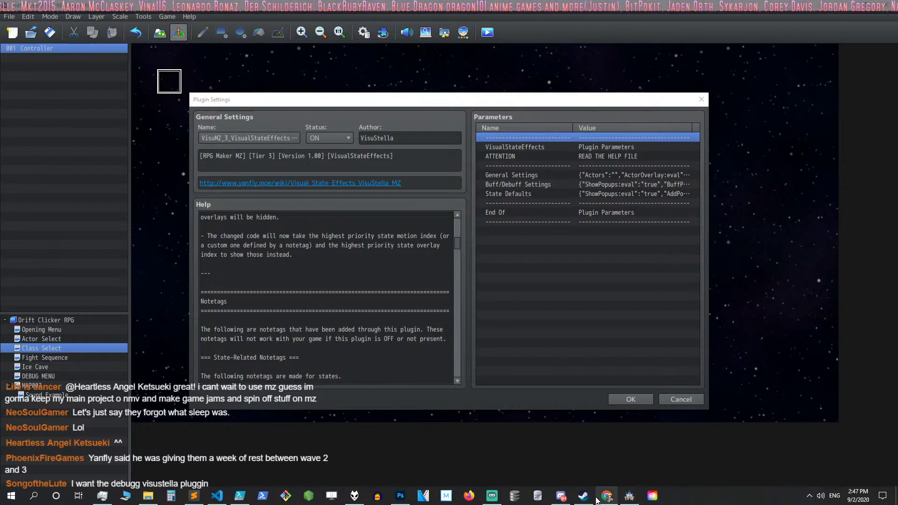
mouse_move(493, 498)
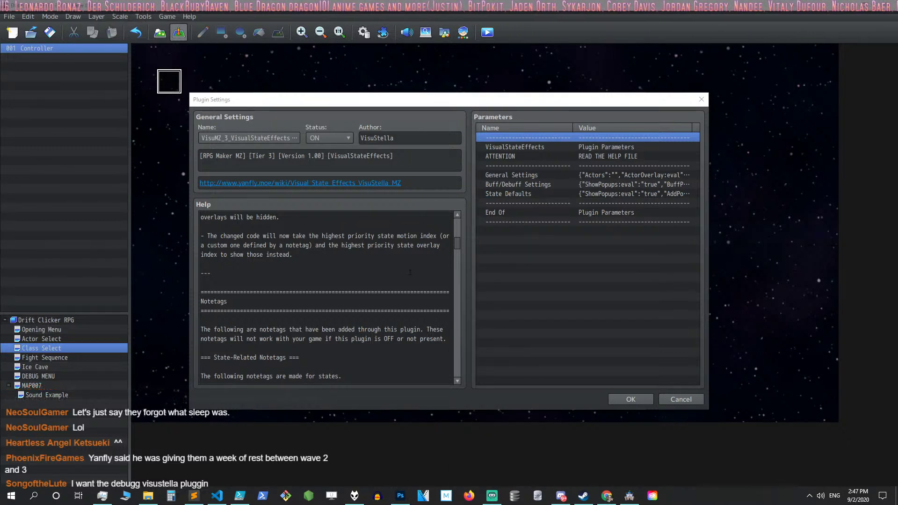
scroll(360, 263, "up", 1)
scroll(360, 263, "down", 4)
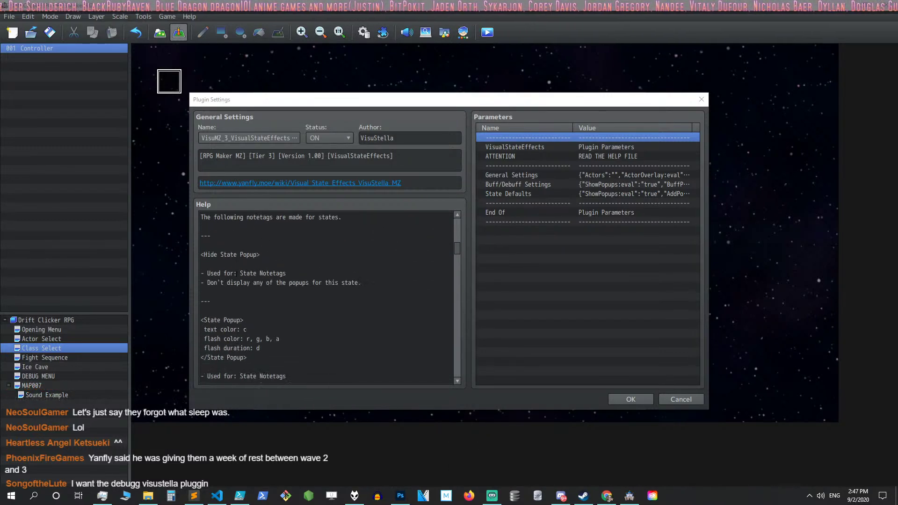
left_click(245, 256)
scroll(245, 257, "down", 2)
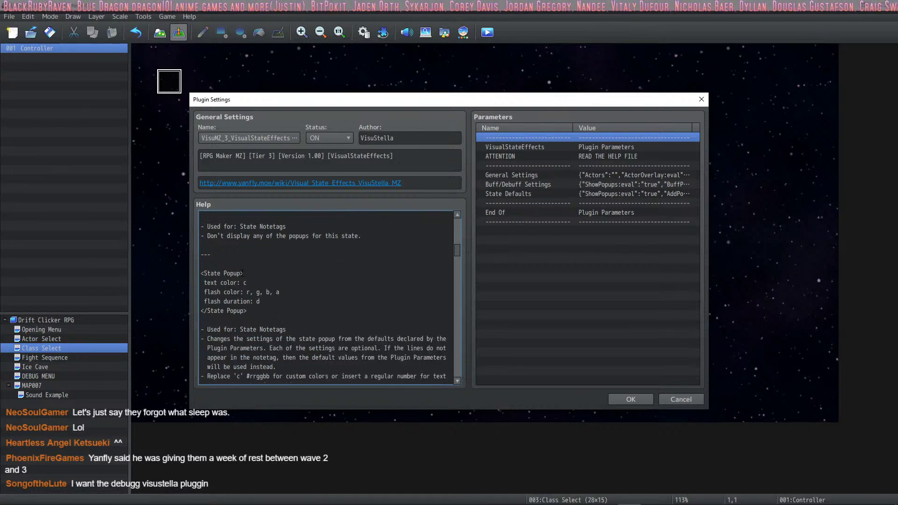
scroll(261, 301, "down", 1)
scroll(261, 301, "up", 2)
scroll(261, 302, "down", 2)
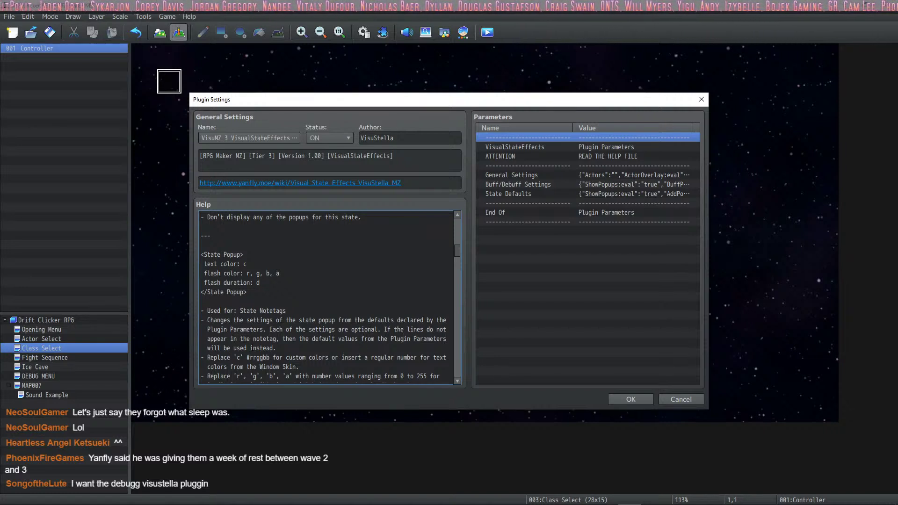
scroll(323, 297, "down", 2)
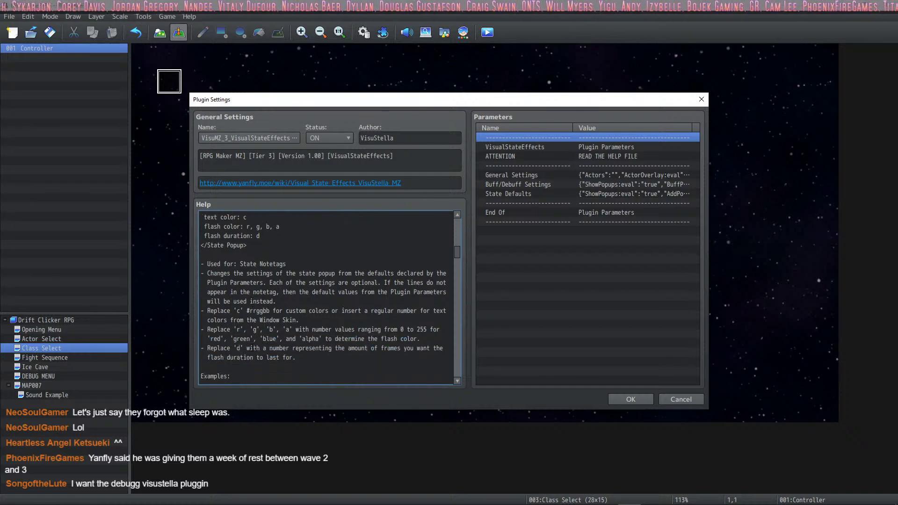
scroll(323, 297, "down", 4)
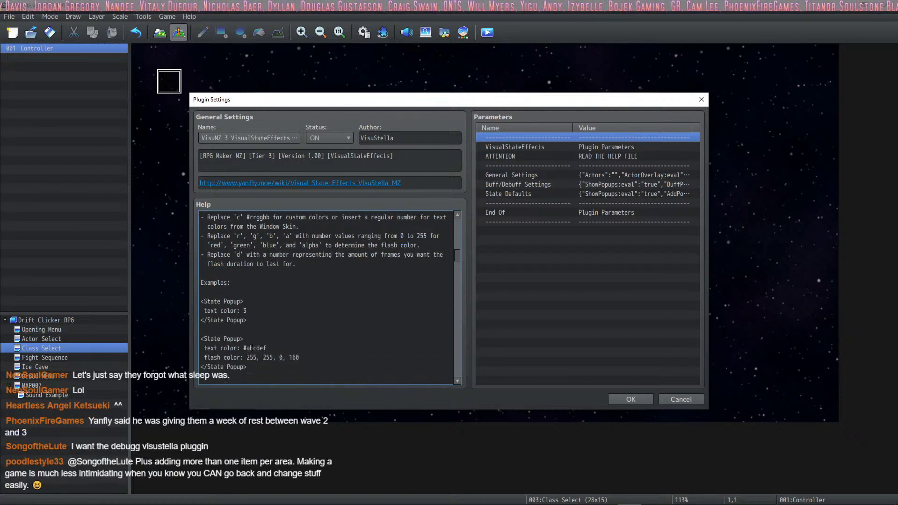
scroll(250, 348, "down", 3)
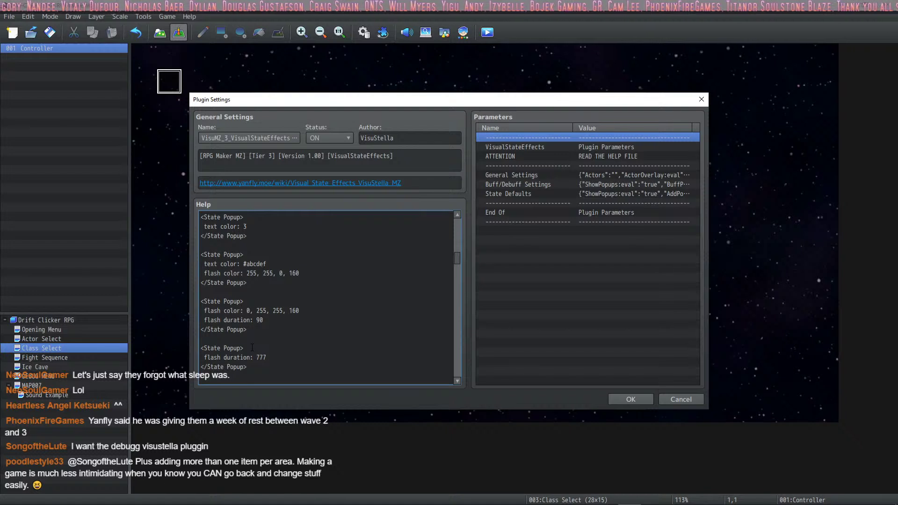
Step: Find the state-applied animation notetag in the plugin help and copy <Add Animation: x>
scroll(252, 348, "down", 4)
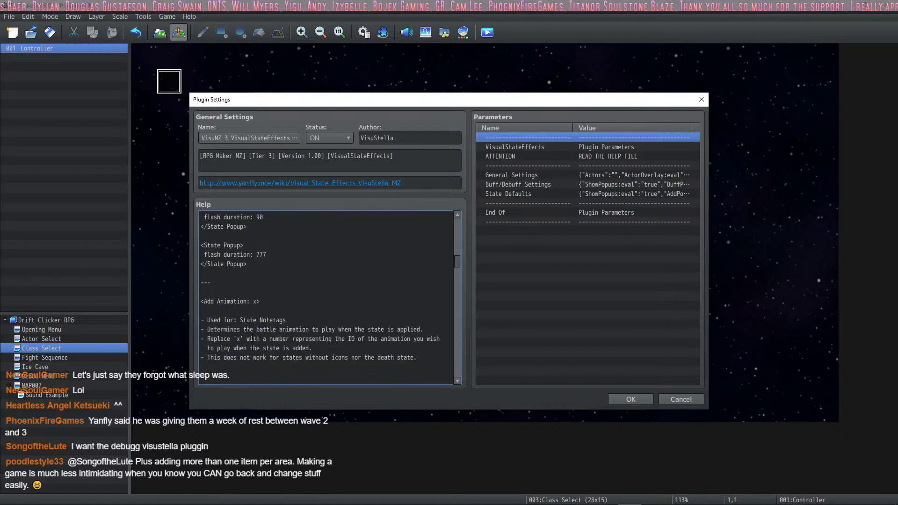
scroll(264, 321, "down", 1)
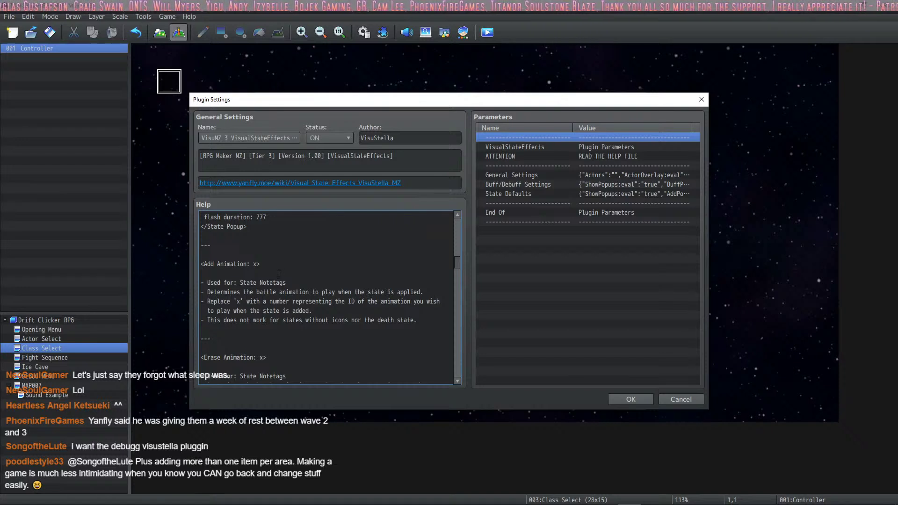
left_click_drag(274, 265, 200, 265)
right_click(201, 263)
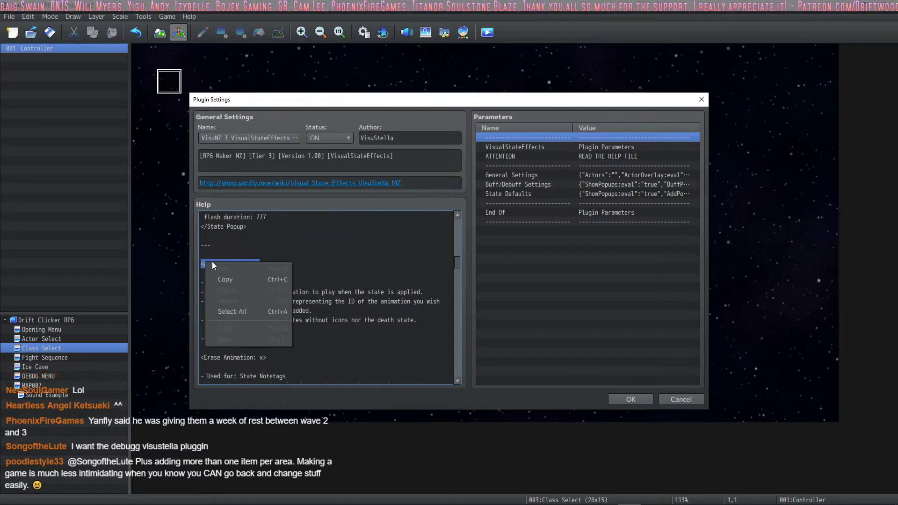
left_click(234, 278)
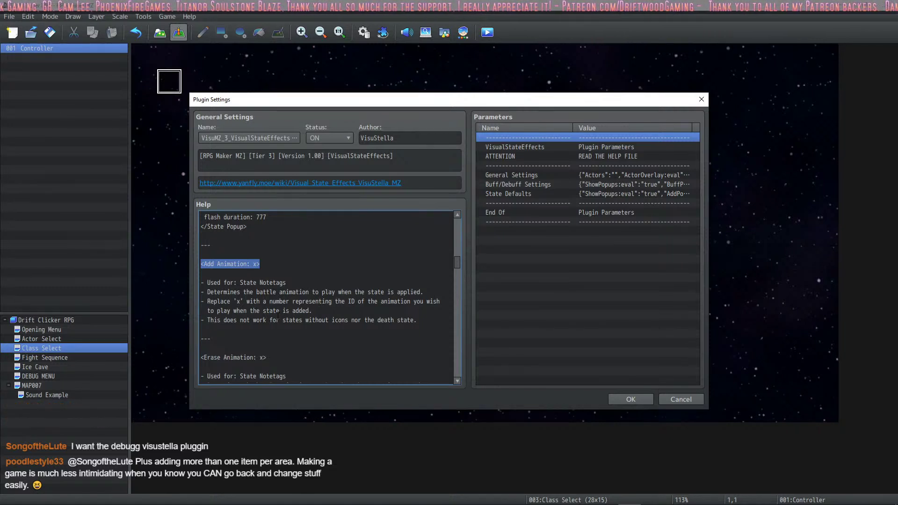
Step: Review the help descriptions of the Add Animation and Erase Animation notetags
scroll(278, 316, "down", 1)
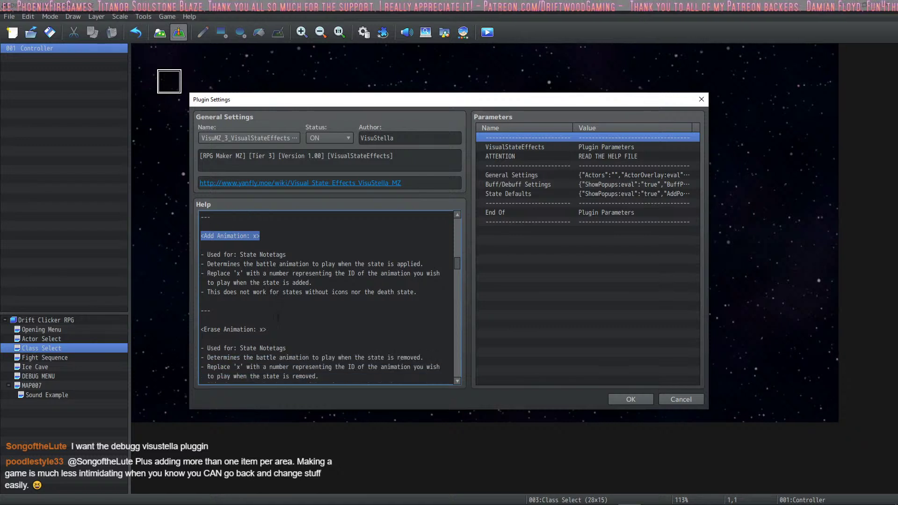
scroll(278, 317, "up", 1)
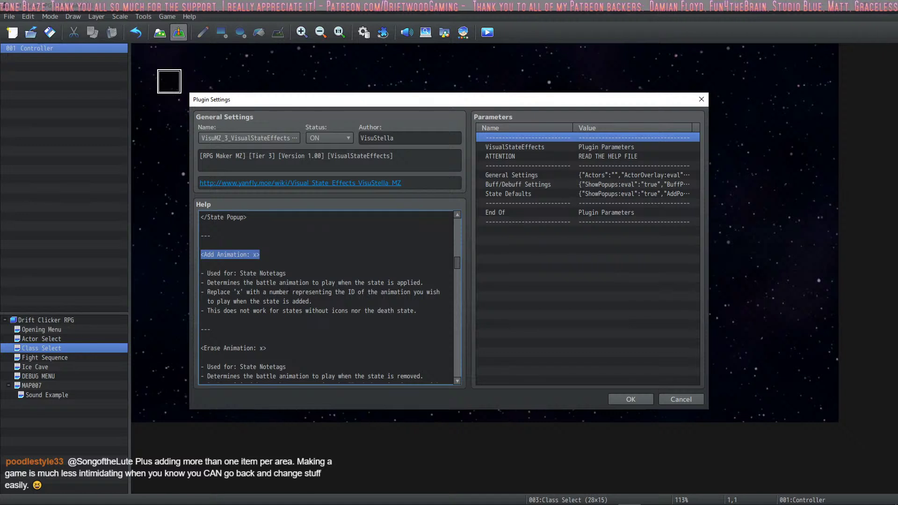
scroll(320, 297, "up", 1)
scroll(409, 301, "down", 5)
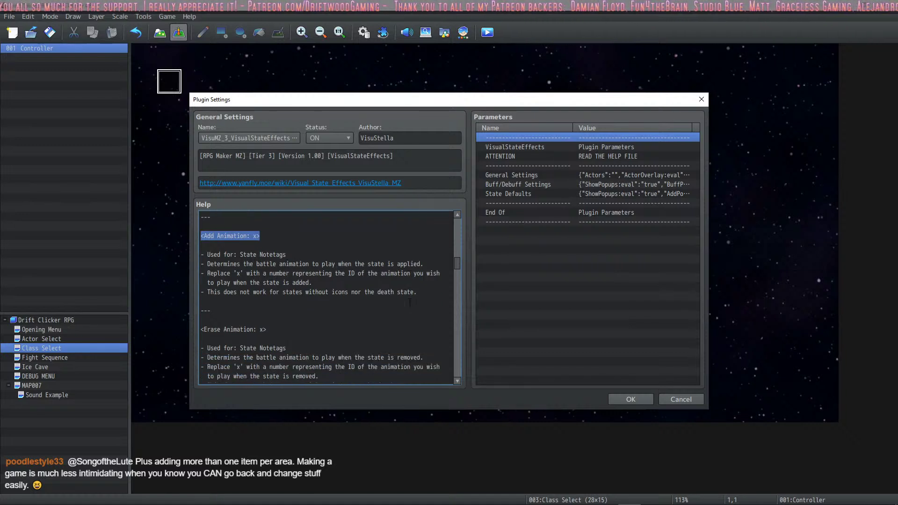
scroll(410, 302, "up", 4)
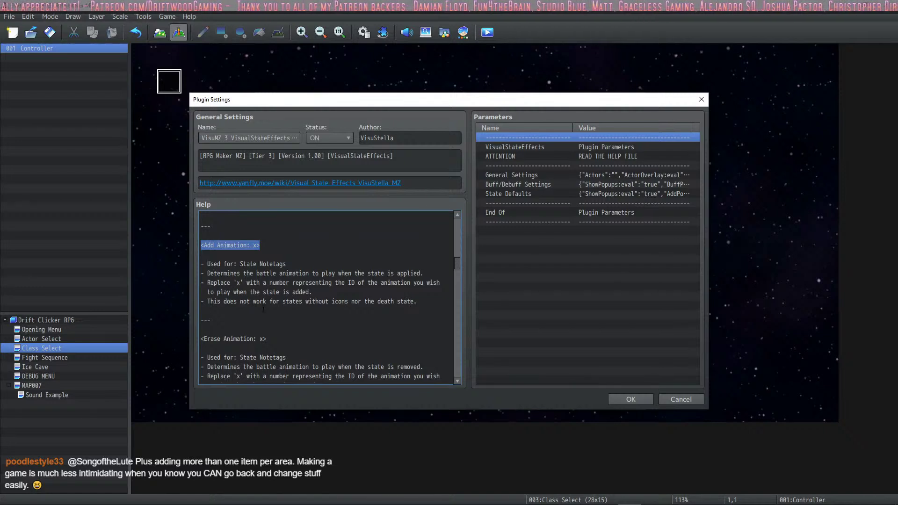
scroll(263, 309, "up", 1)
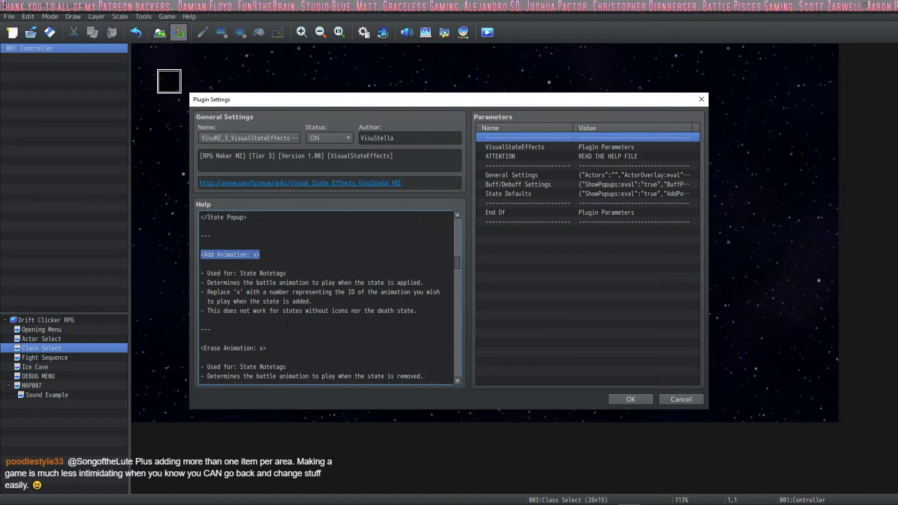
Step: Read the plugin help on the Add Animation, Erase Animation and Repeat Animation state notetags, comparing when each one plays its animation
scroll(288, 326, "down", 3)
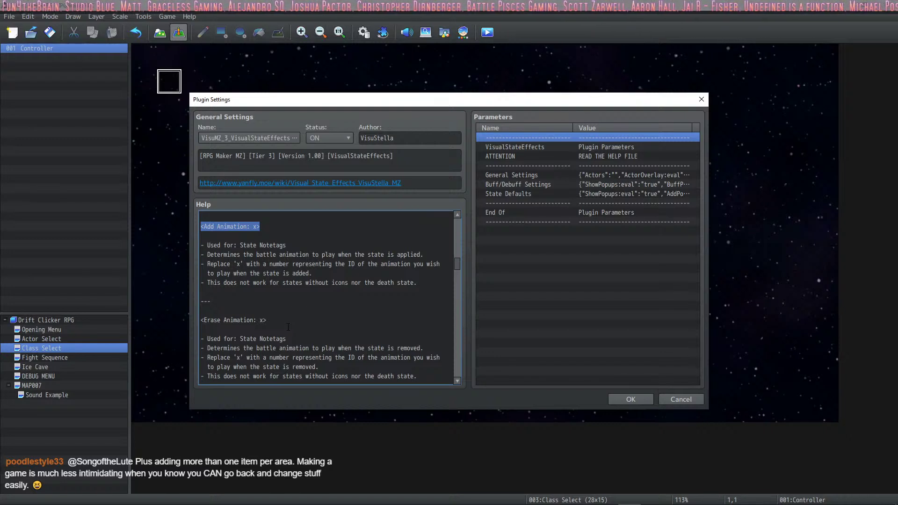
scroll(288, 326, "down", 10)
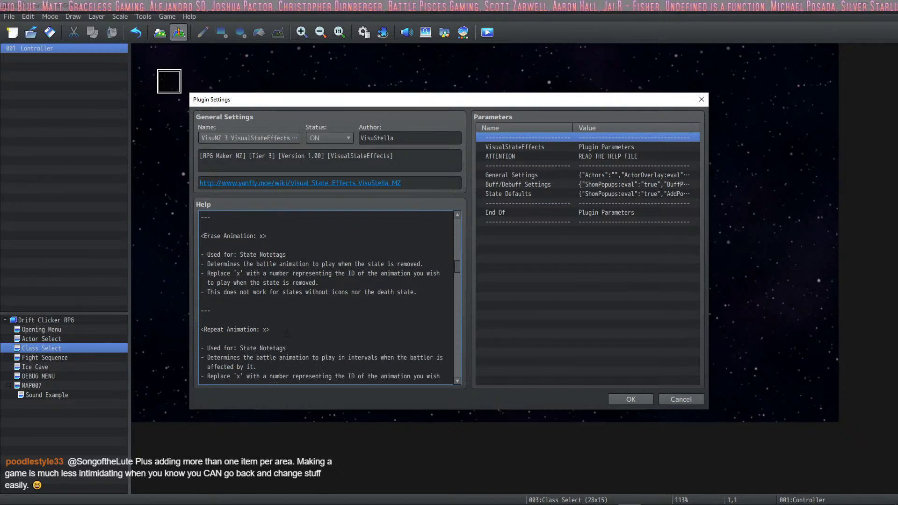
scroll(287, 329, "up", 15)
scroll(286, 333, "up", 1)
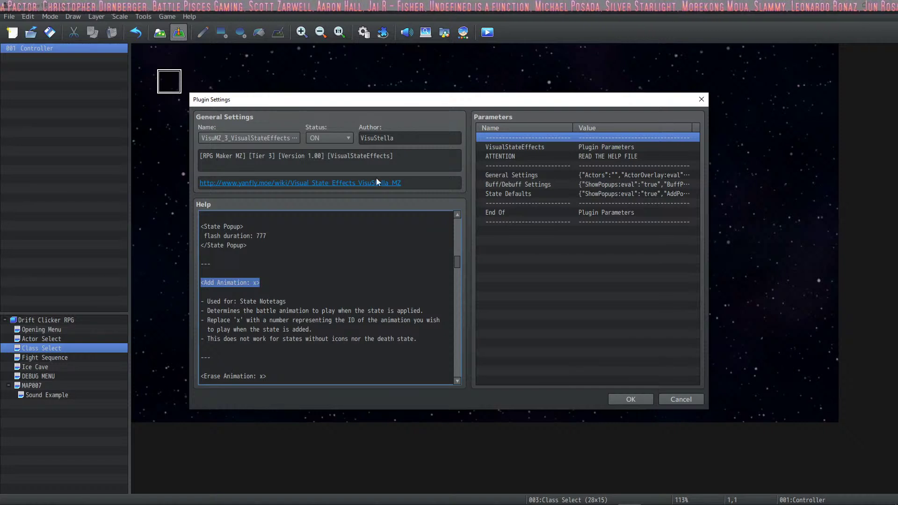
scroll(284, 257, "down", 6)
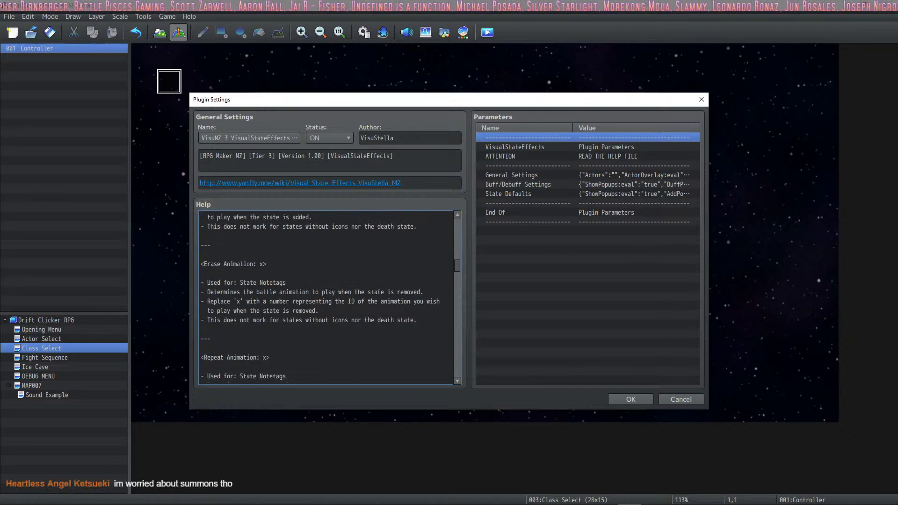
scroll(285, 256, "down", 3)
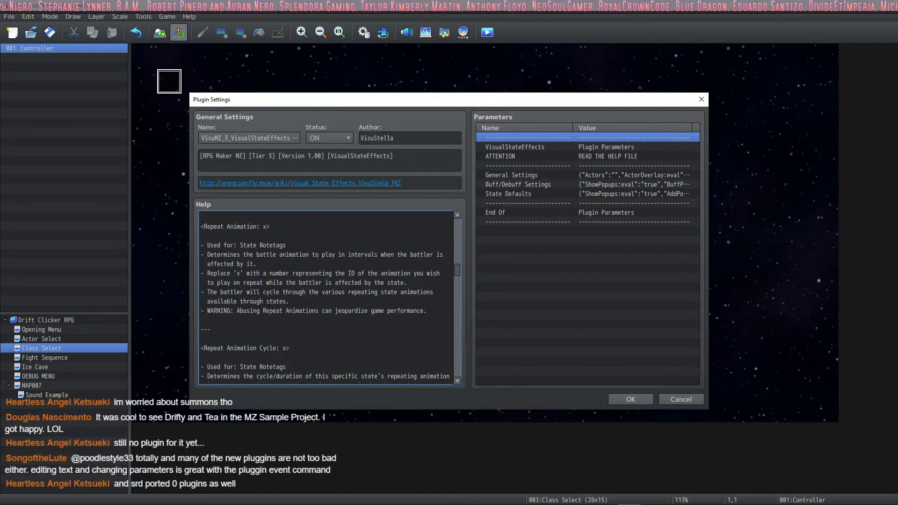
scroll(325, 297, "up", 1)
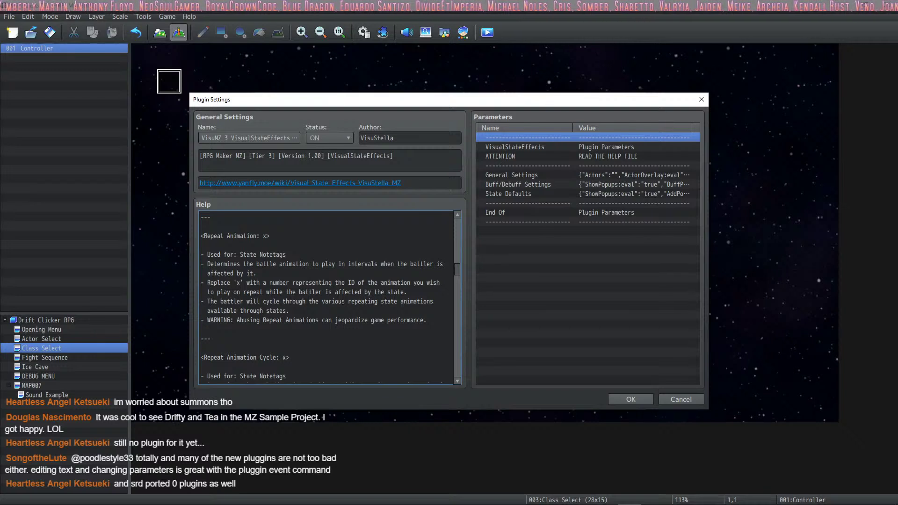
scroll(258, 299, "up", 5)
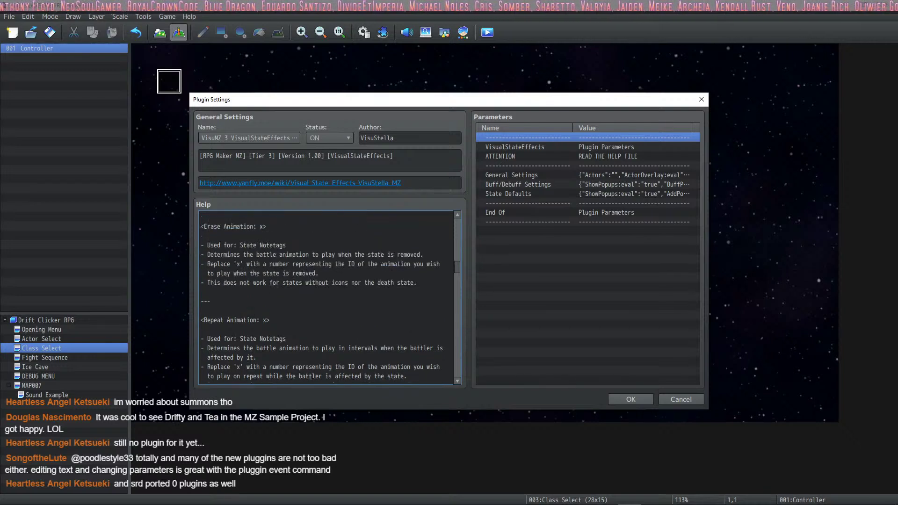
left_click_drag(201, 226, 259, 226)
scroll(257, 309, "down", 1)
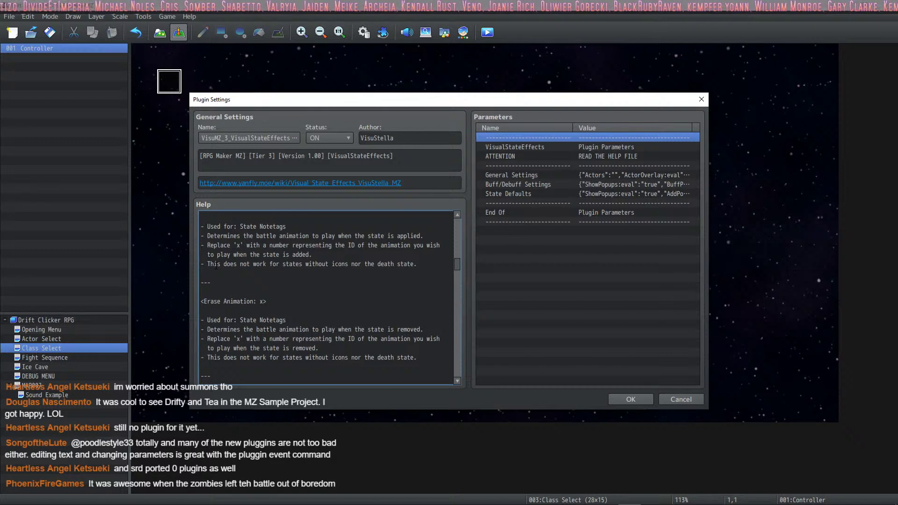
scroll(216, 266, "down", 3)
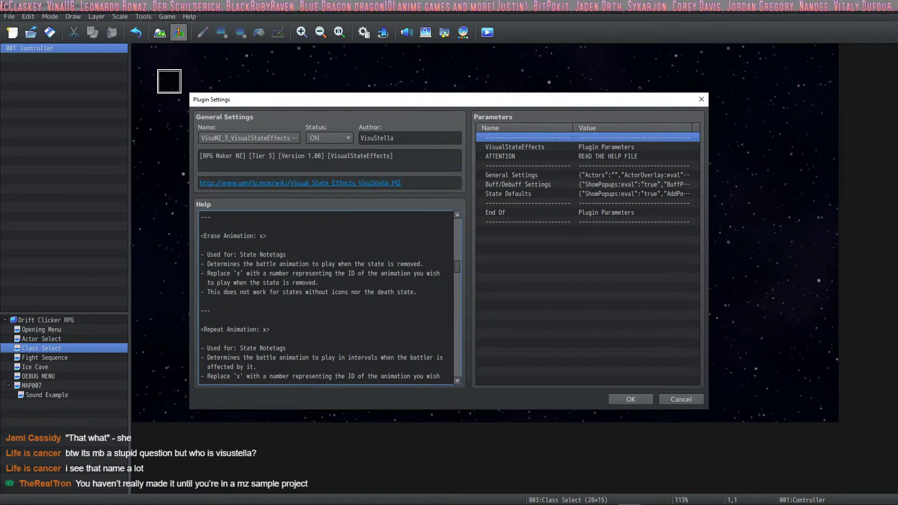
left_click(543, 146)
left_click(537, 156)
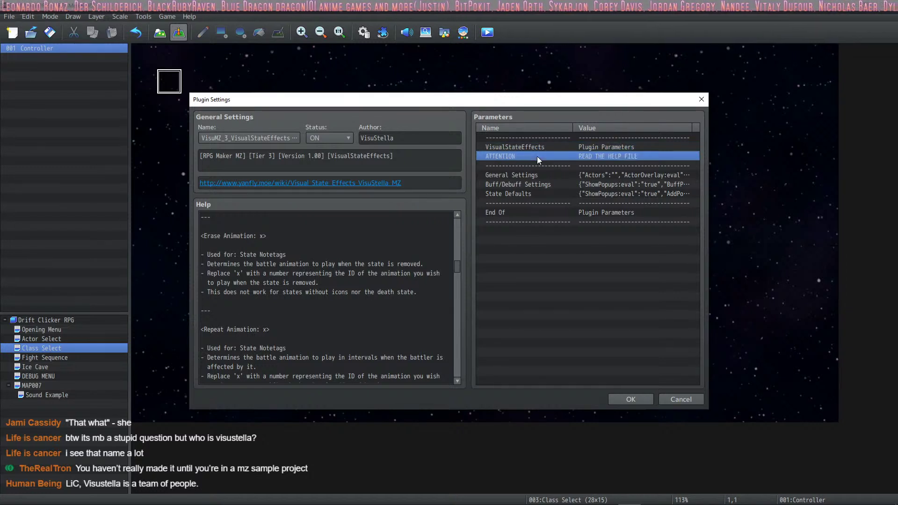
left_click(532, 166)
left_click(535, 183)
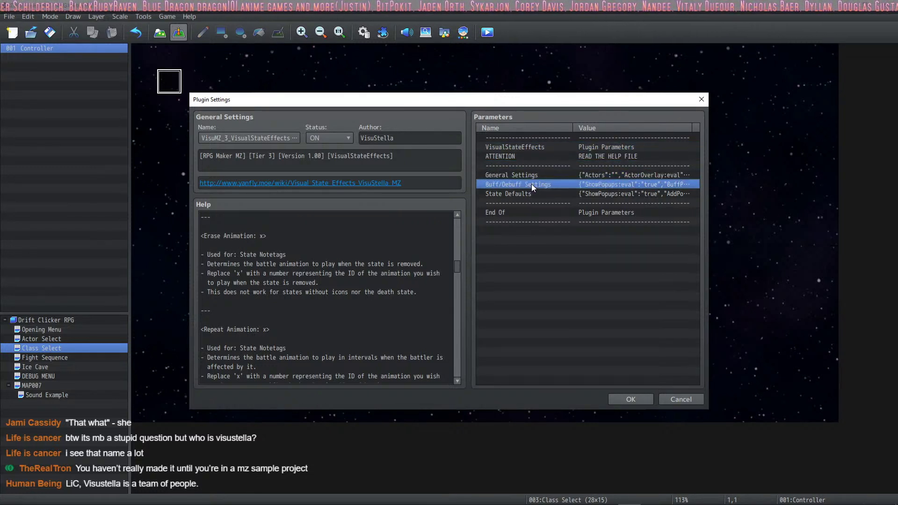
left_click(529, 212)
left_click(535, 185)
left_click(532, 192)
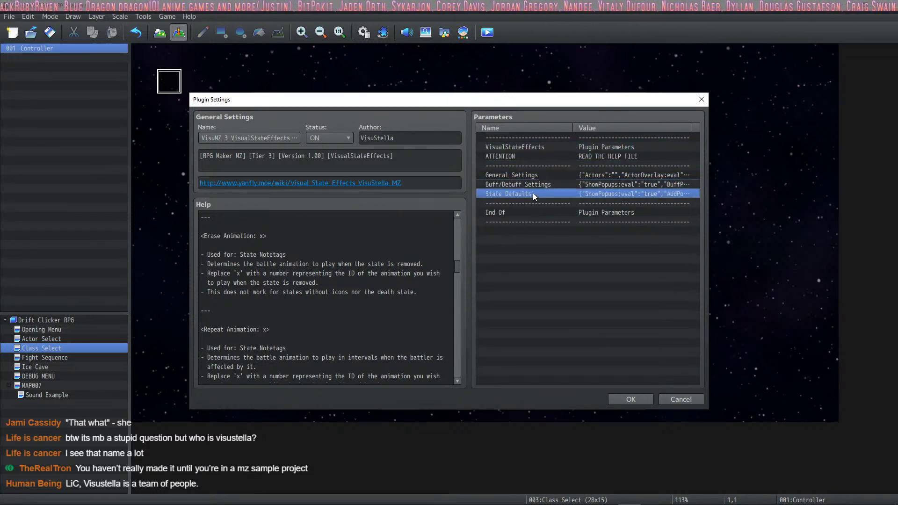
left_click(538, 183)
left_click(533, 166)
left_click(531, 184)
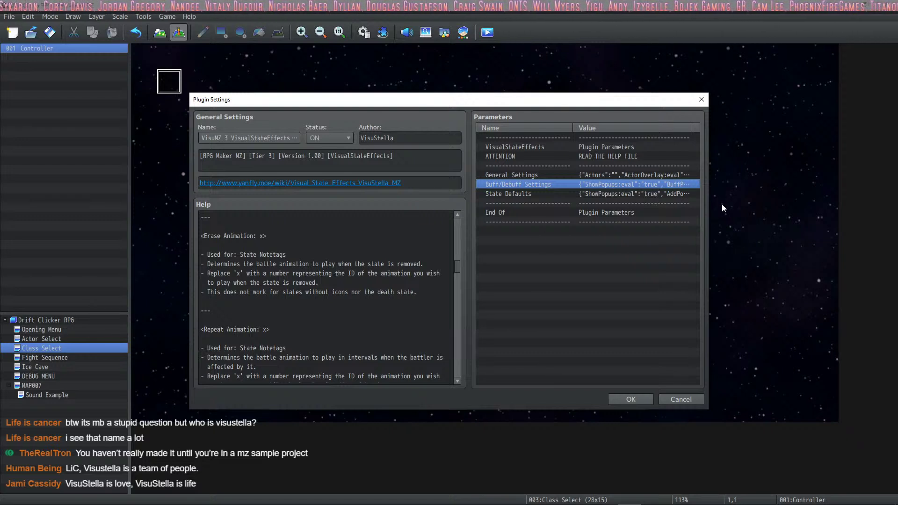
Step: Find the notetag in the plugin help that replays an animation while a state lasts, and copy <Repeat Animation: x>
scroll(385, 217, "down", 1)
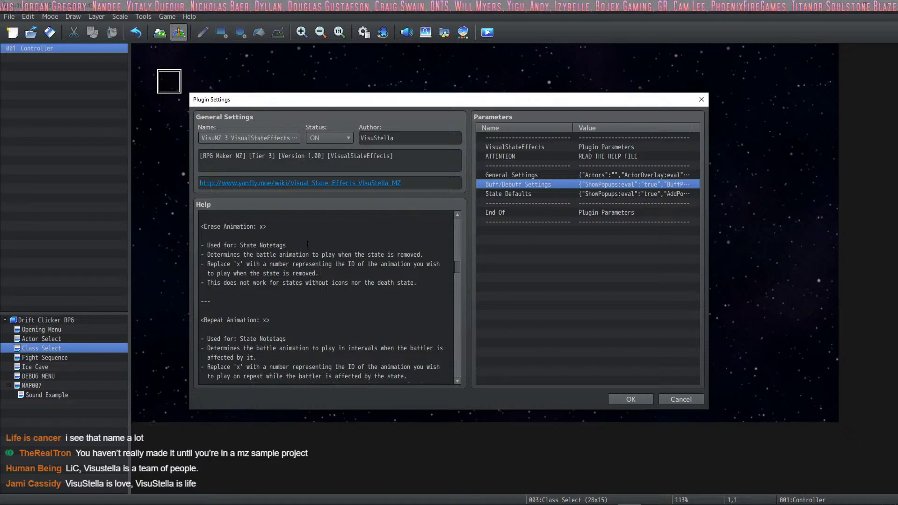
scroll(290, 286, "down", 3)
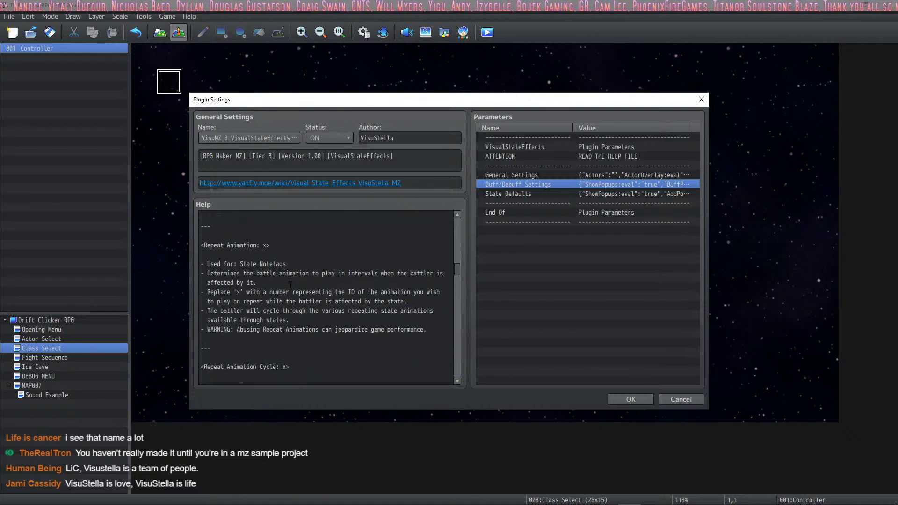
left_click_drag(270, 245, 202, 245)
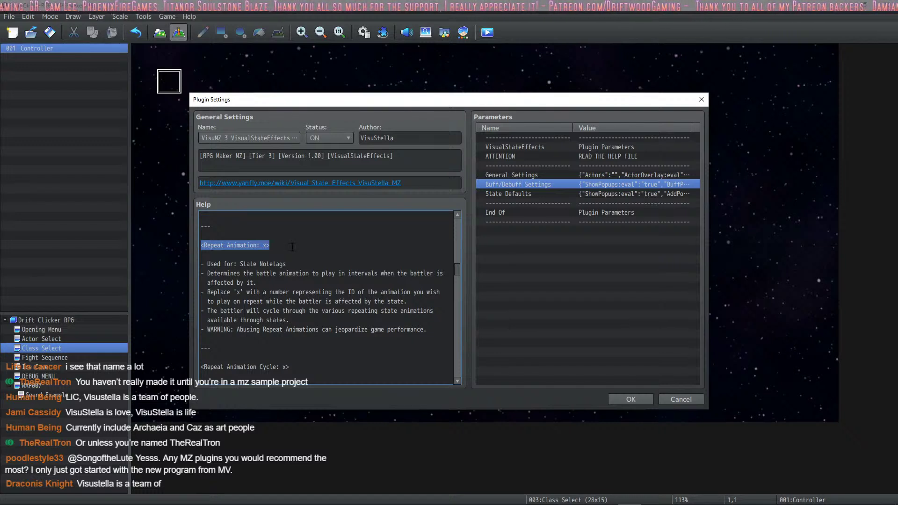
scroll(295, 252, "down", 1)
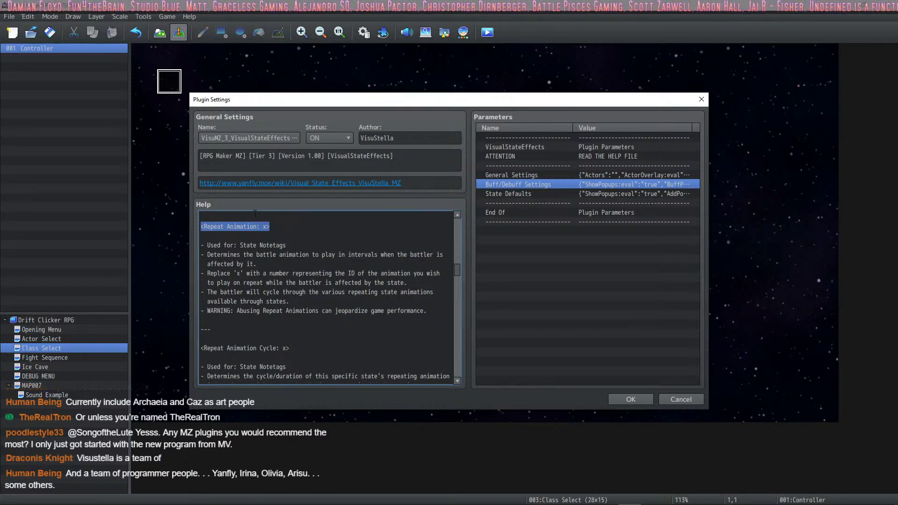
left_click_drag(270, 227, 189, 224)
key("ctrl+c")
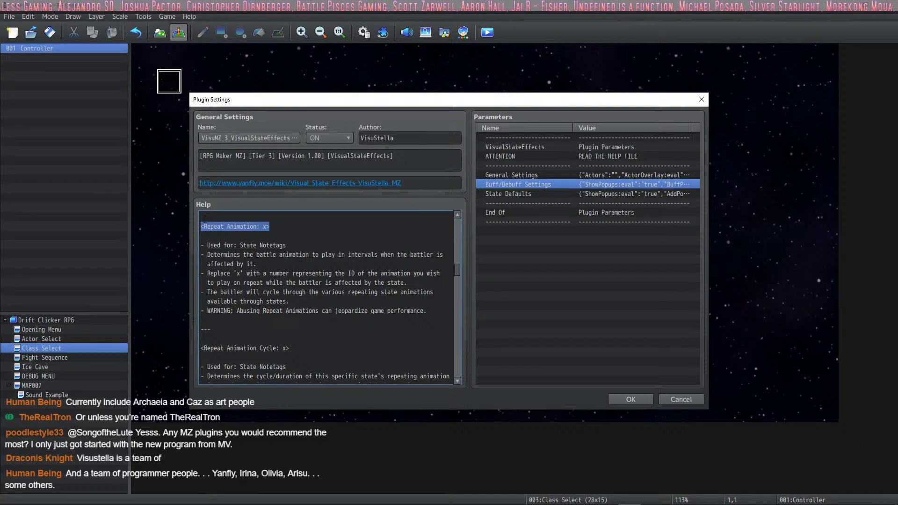
left_click(328, 236)
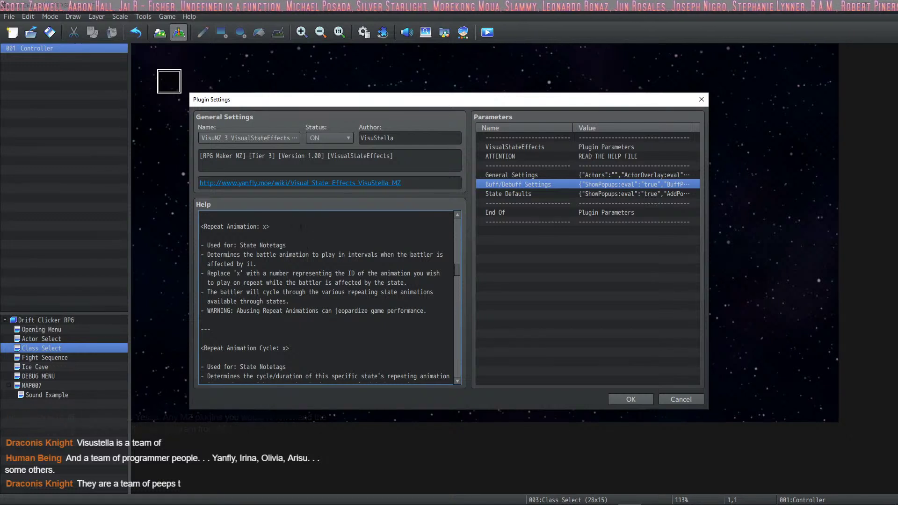
left_click_drag(270, 227, 204, 228)
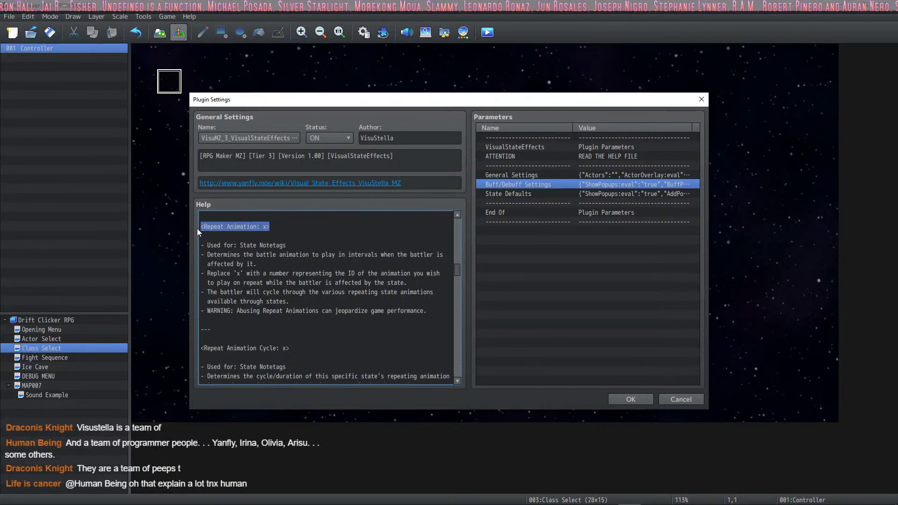
left_click(356, 255)
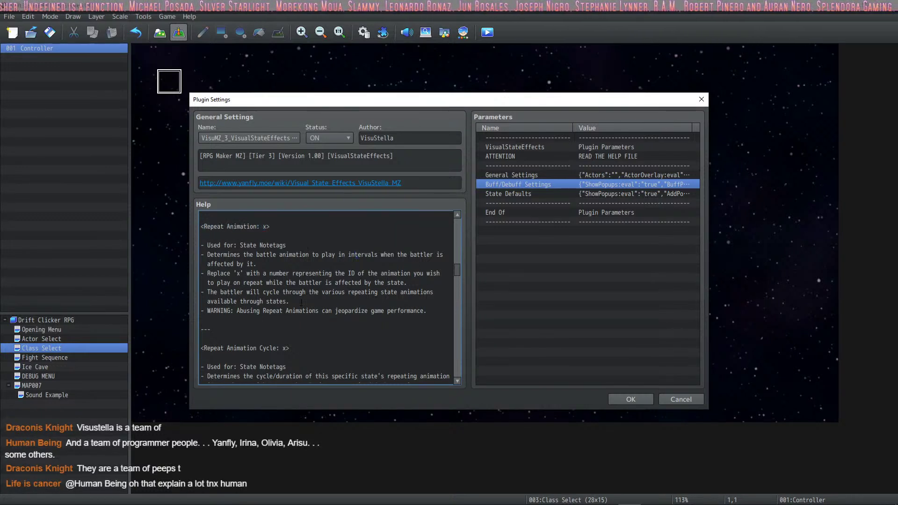
Step: Close the plugin settings and Plugin Manager, and open the database at the empty skill slot 0205 below Curse: Enfeeble
left_click(623, 398)
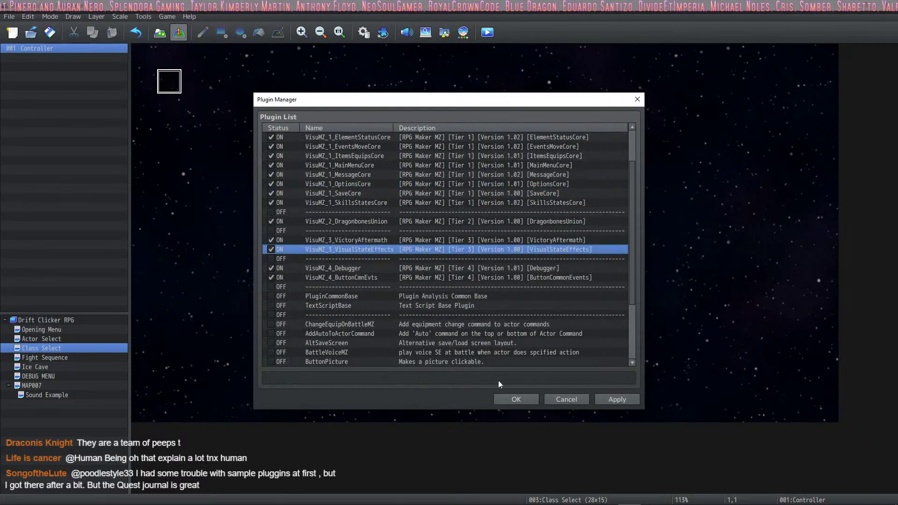
left_click(516, 399)
left_click(363, 32)
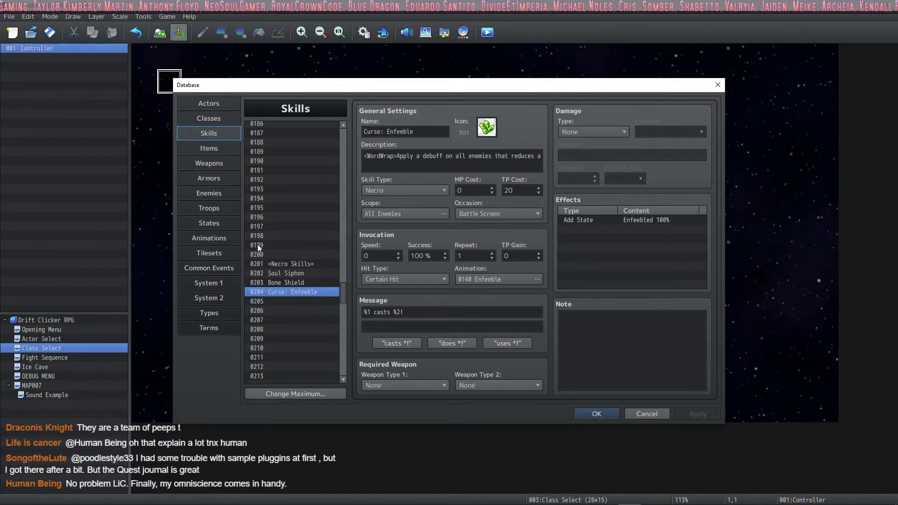
left_click(287, 304)
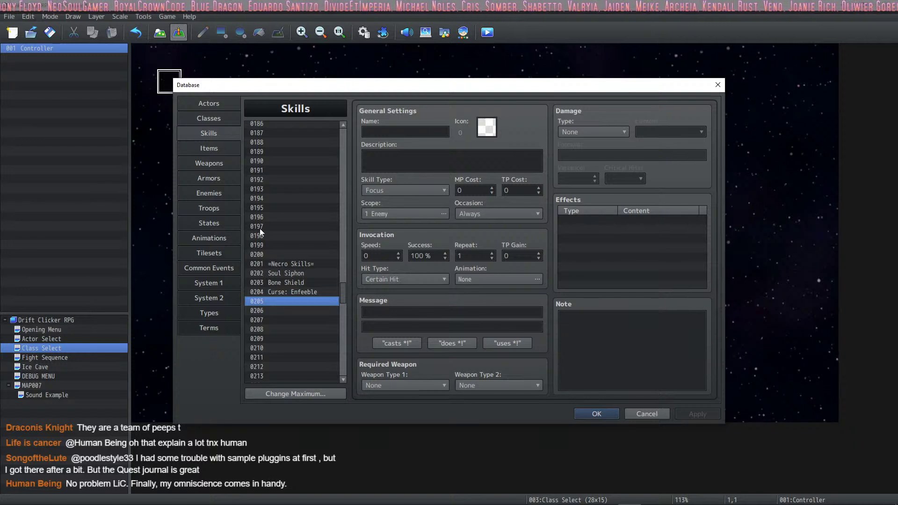
scroll(272, 258, "down", 1)
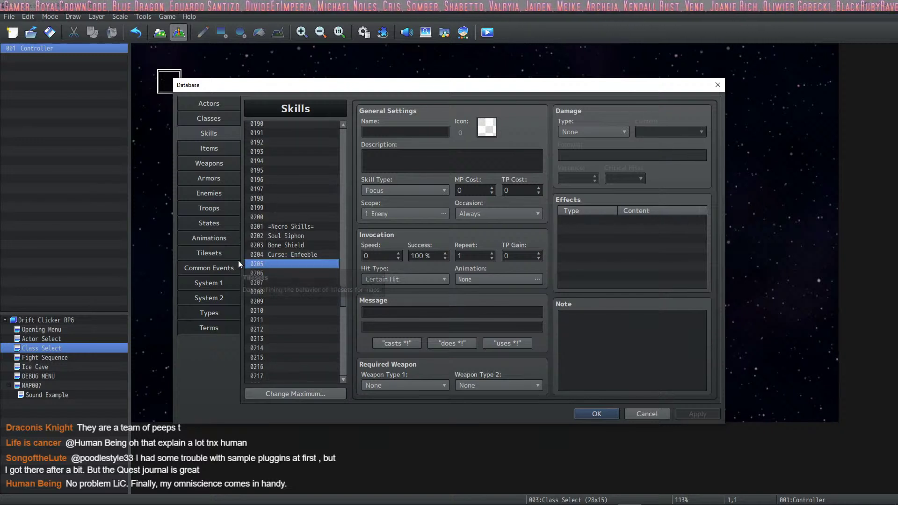
scroll(295, 248, "down", 1)
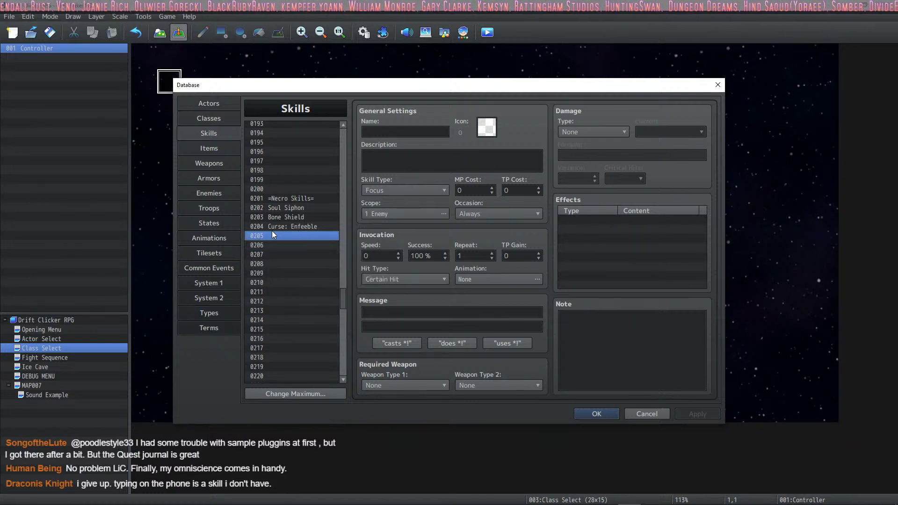
Step: Add the copied <Repeat Animation: x> notetag below <Negative State> in the Enfeebled state's note and apply the change
left_click(219, 226)
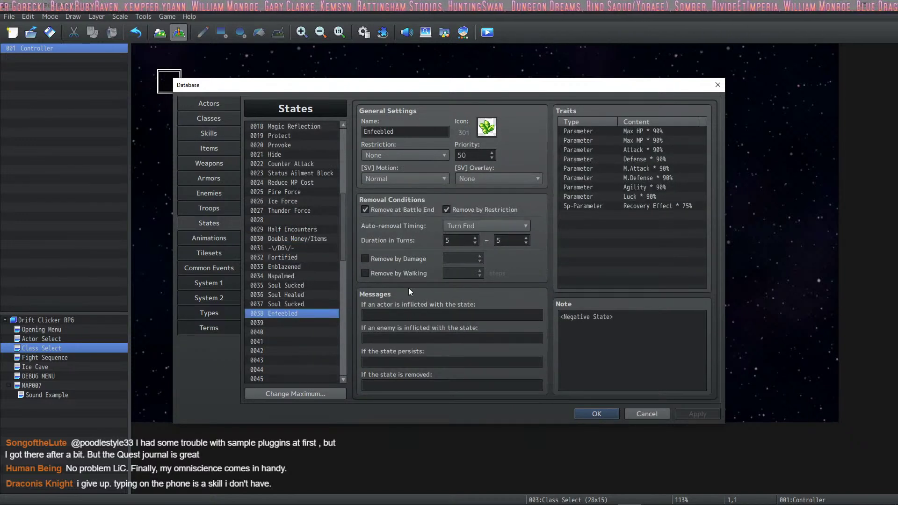
left_click(612, 317)
key("Return")
key("ctrl+v")
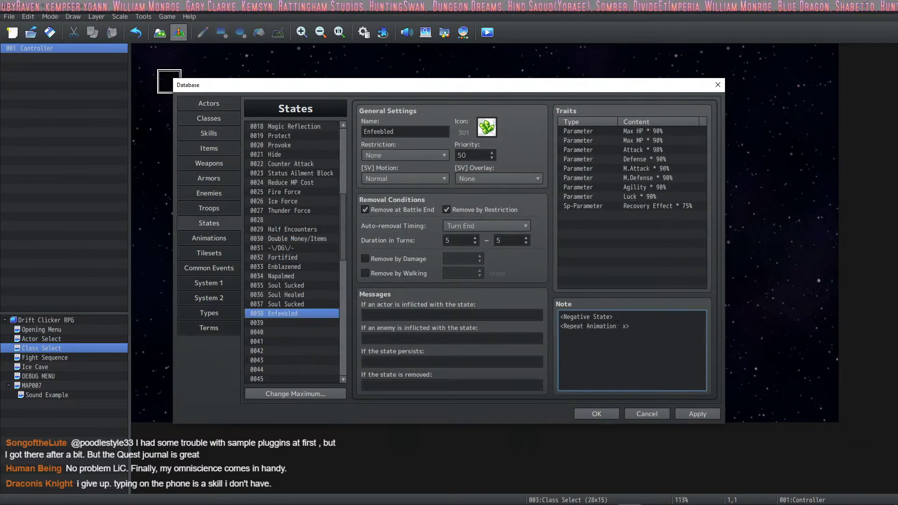
left_click(697, 413)
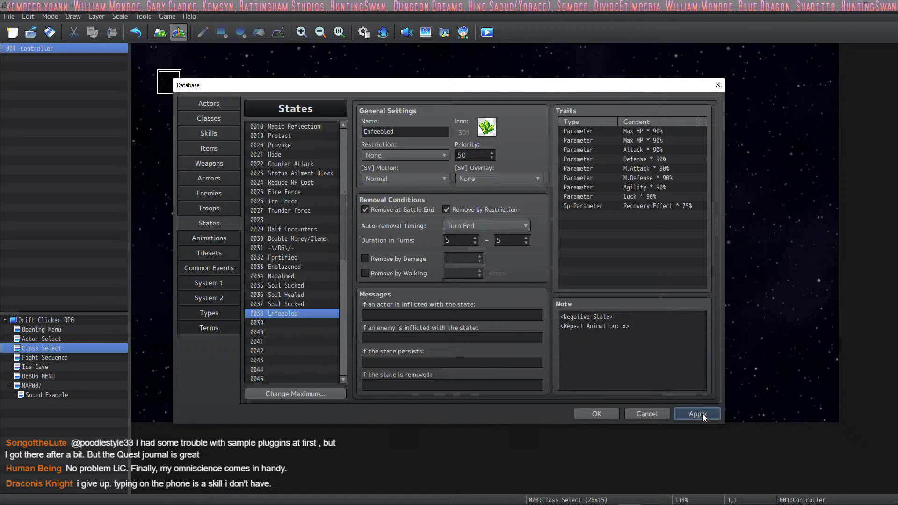
Step: Duplicate the Enfeeble animation from slot 0140 into the empty animation slot 0141
left_click(215, 133)
left_click(214, 235)
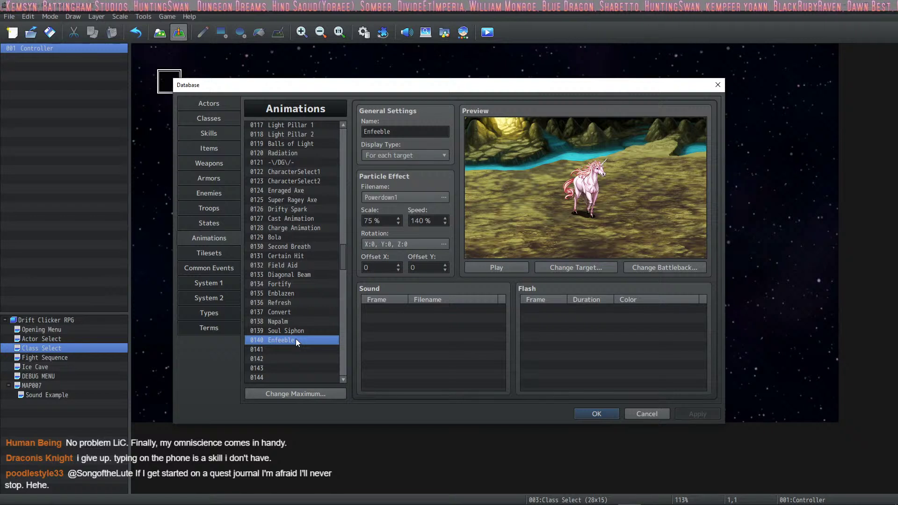
left_click(309, 350)
key("ctrl+v")
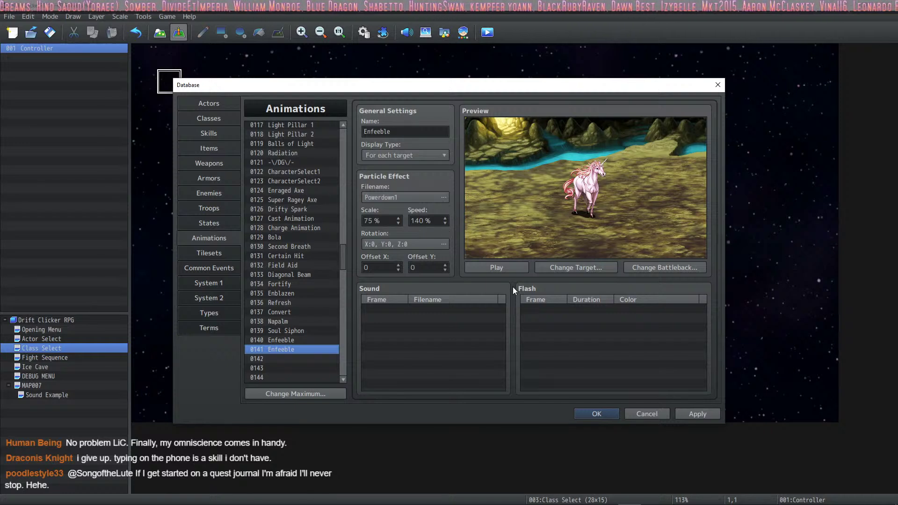
Step: Preview the duplicated Enfeeble animation in slot 0141 and change its particle effect to Powerdown3
left_click(507, 268)
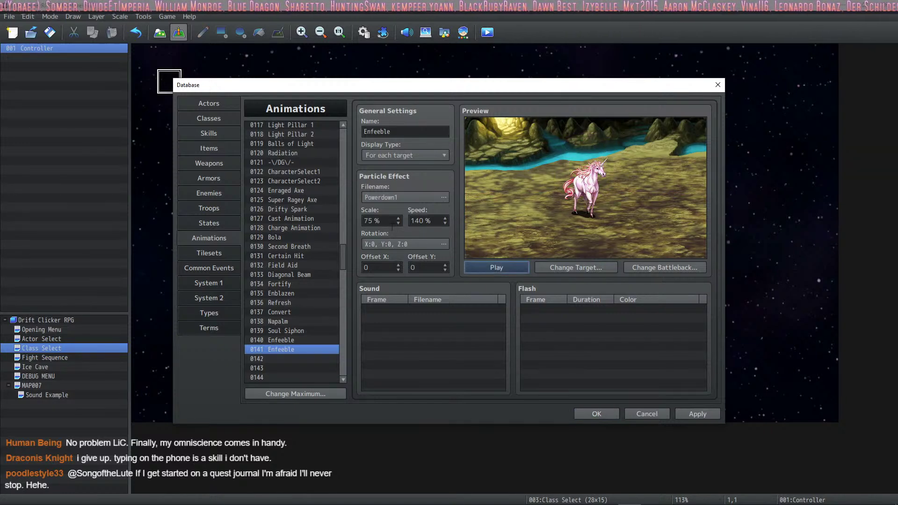
left_click(433, 196)
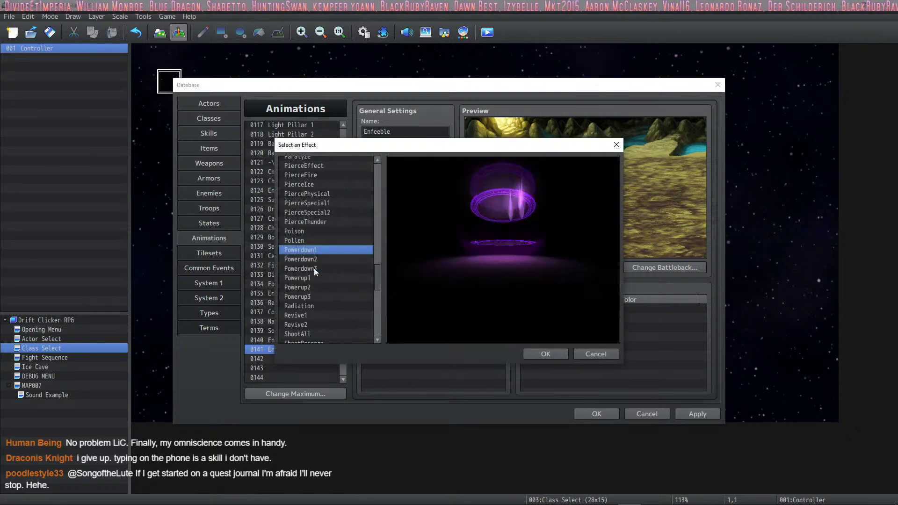
left_click(313, 270)
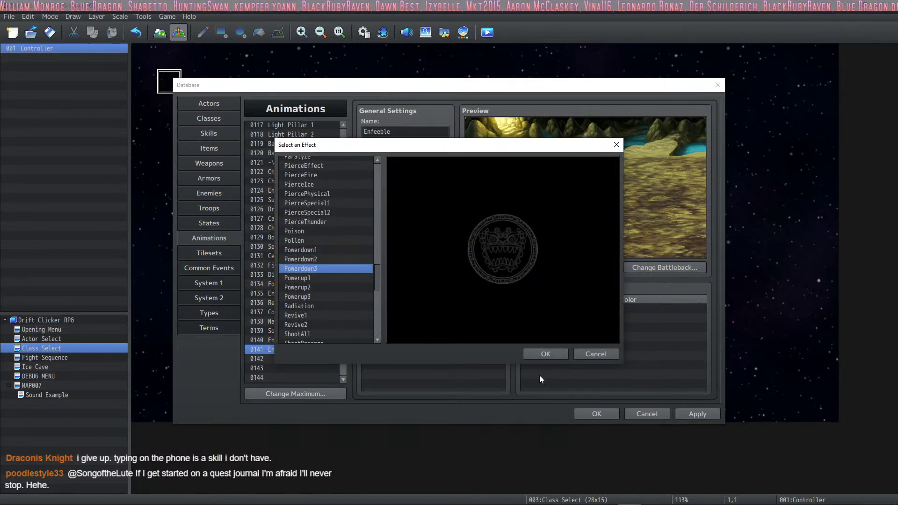
left_click(546, 354)
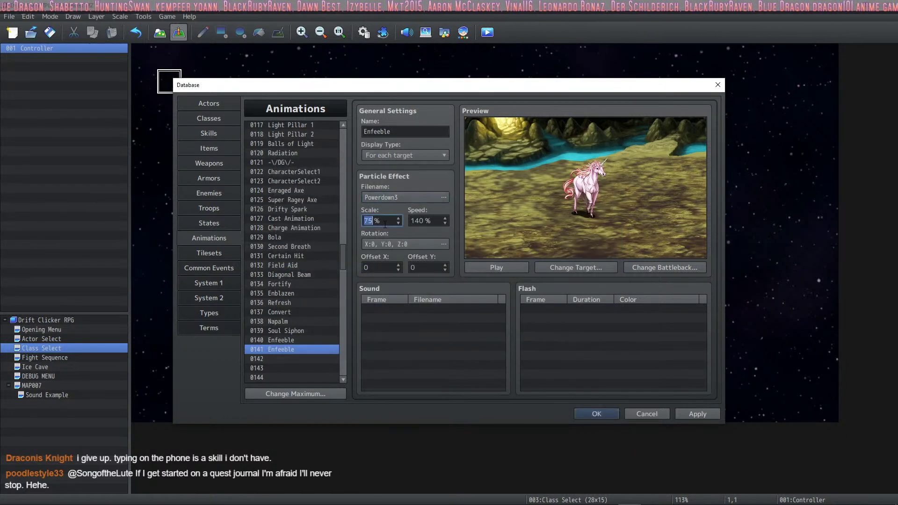
Step: Set the particle effect of animation 0141 to 25% scale and 200% speed, and preview it
type("25")
key("Tab")
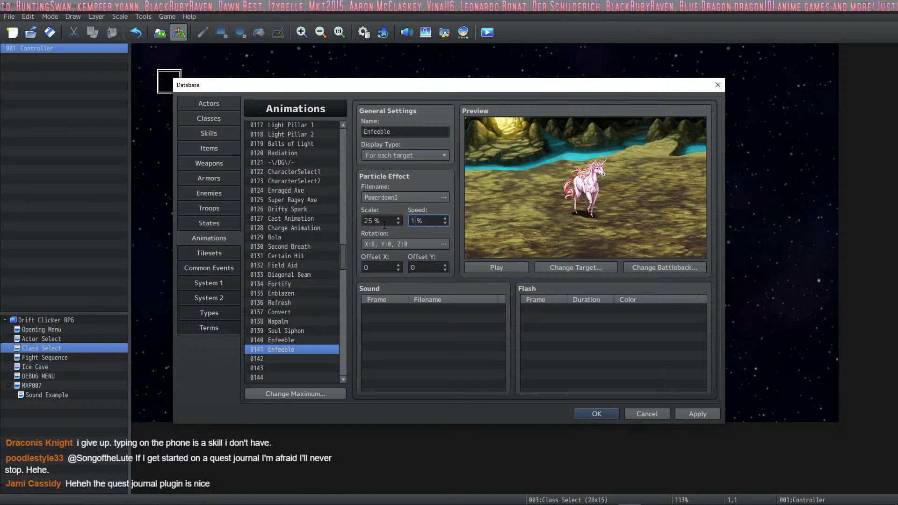
type("175")
left_click(496, 267)
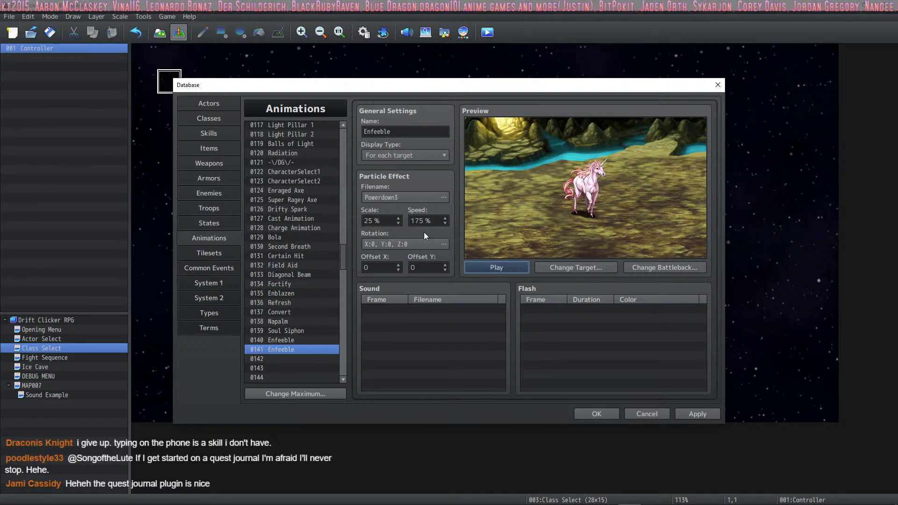
double_click(436, 223)
type("200")
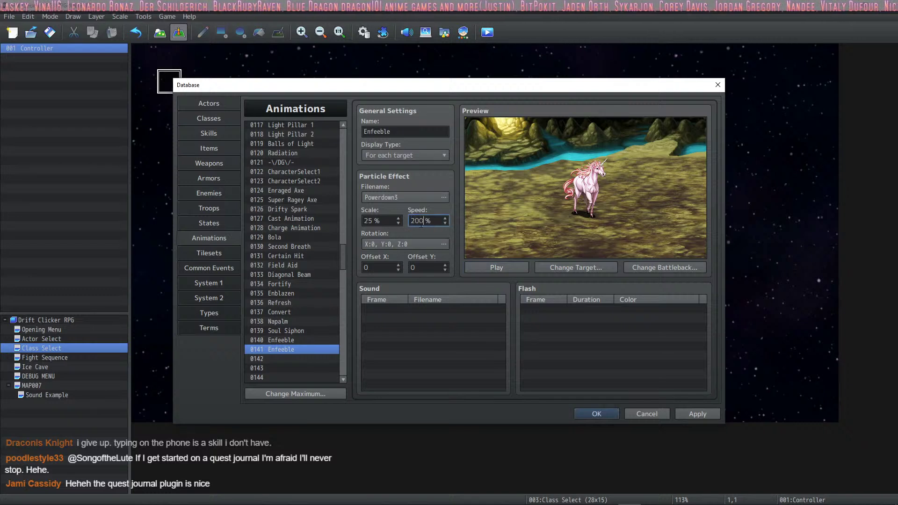
left_click(509, 272)
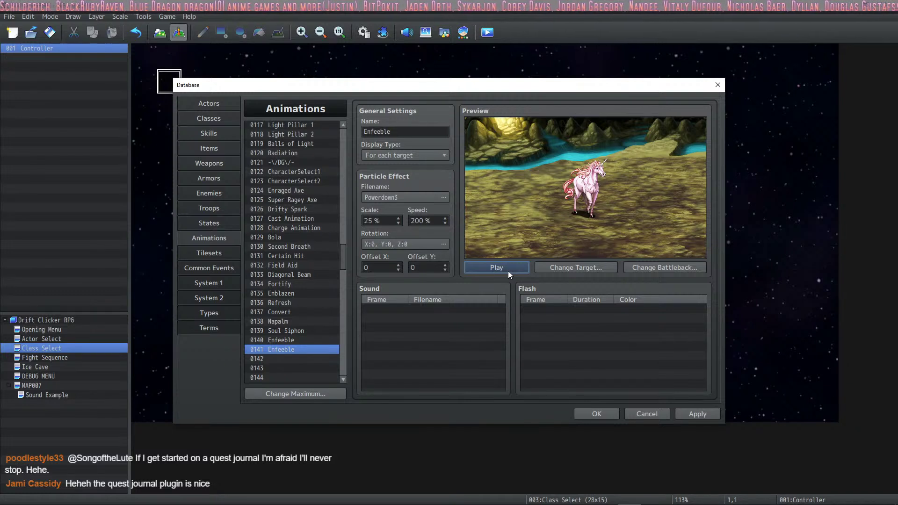
Step: Rename the duplicated animation in slot 0141 to Enfeeble SAnim and apply the change
left_click(411, 132)
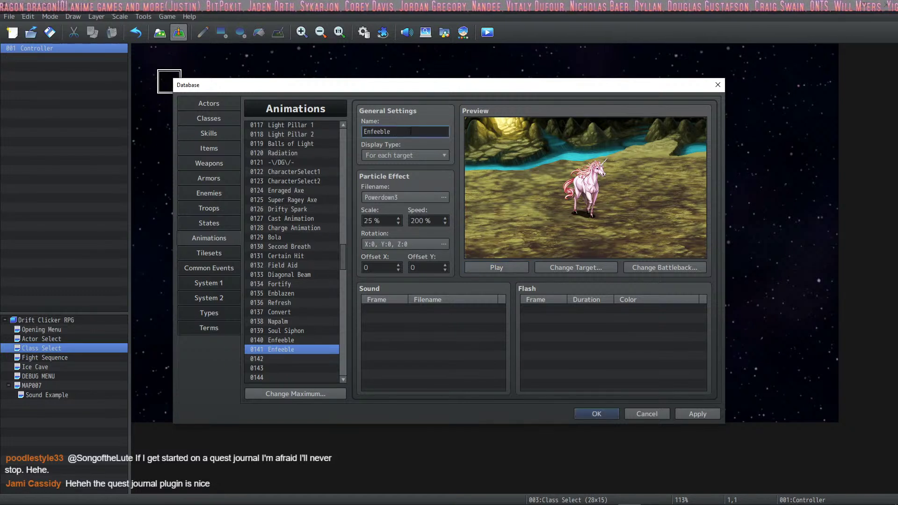
type("State AN")
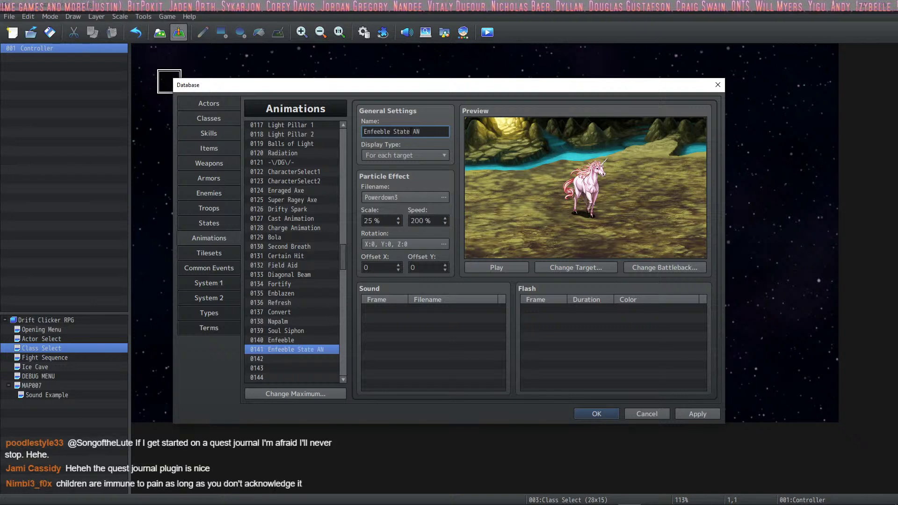
key("BackSpace")
key("BackSpace")
type("Anim")
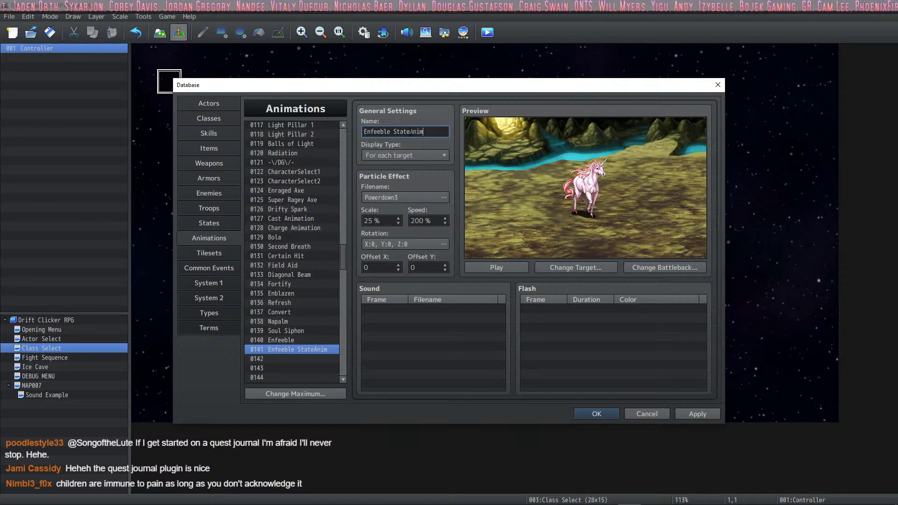
key("BackSpace")
key("BackSpace")
key("BackSpace")
key("BackSpace")
key("BackSpace")
key("BackSpace")
key("BackSpace")
key("BackSpace")
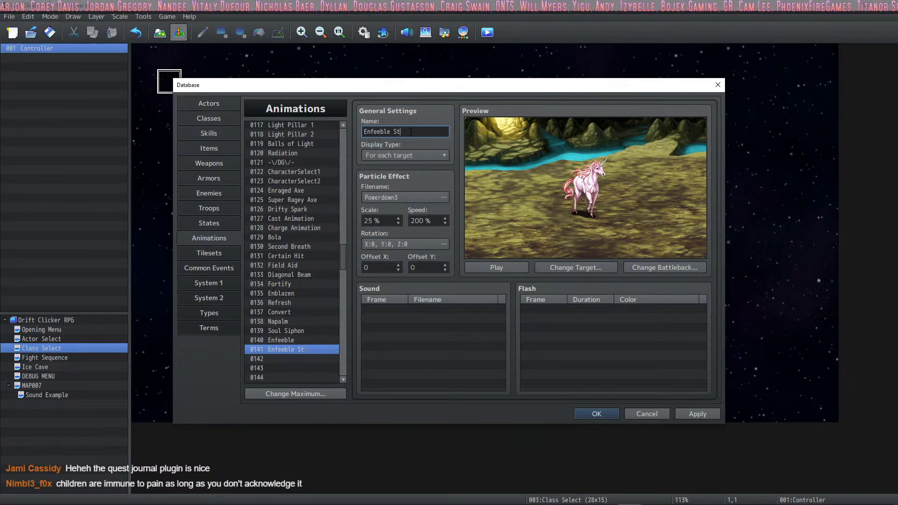
type("TAN")
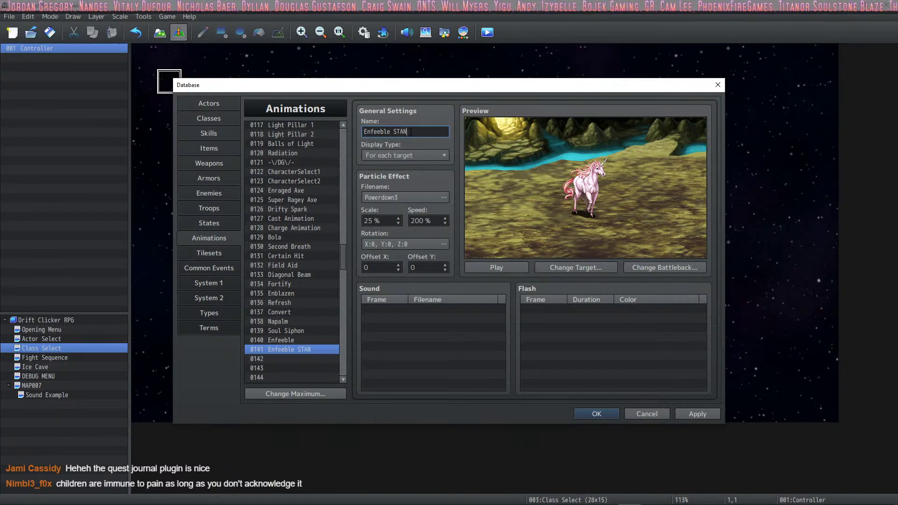
key("BackSpace")
key("BackSpace")
type("A")
key("BackSpace")
key("BackSpace")
type("tate")
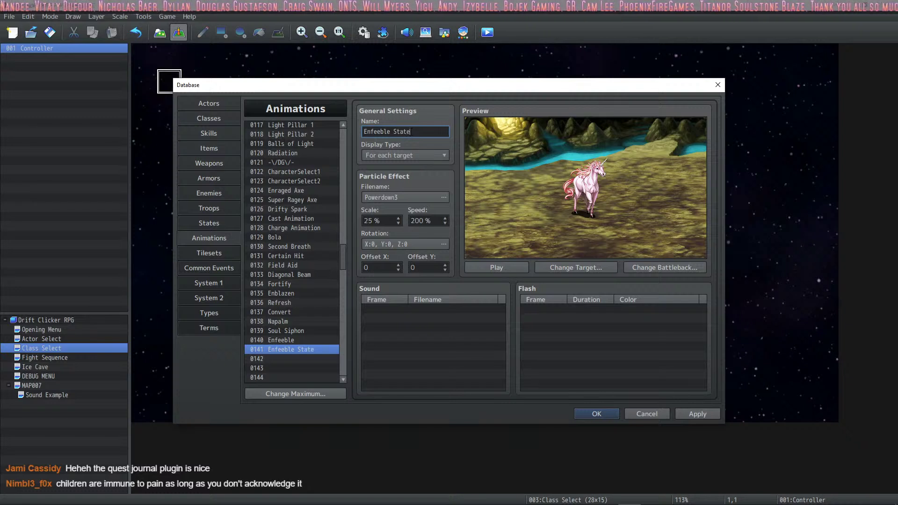
type("Anim")
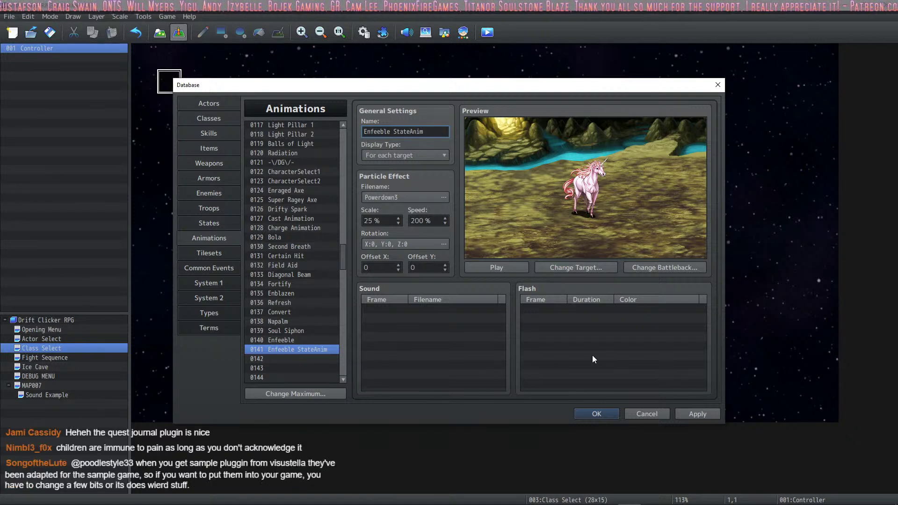
key("BackSpace")
key("BackSpace")
key("BackSpace")
key("BackSpace")
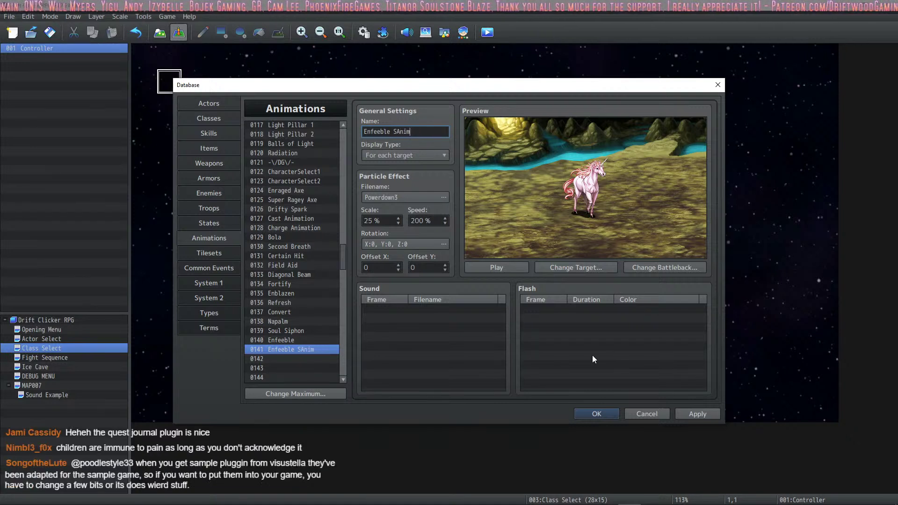
type(".")
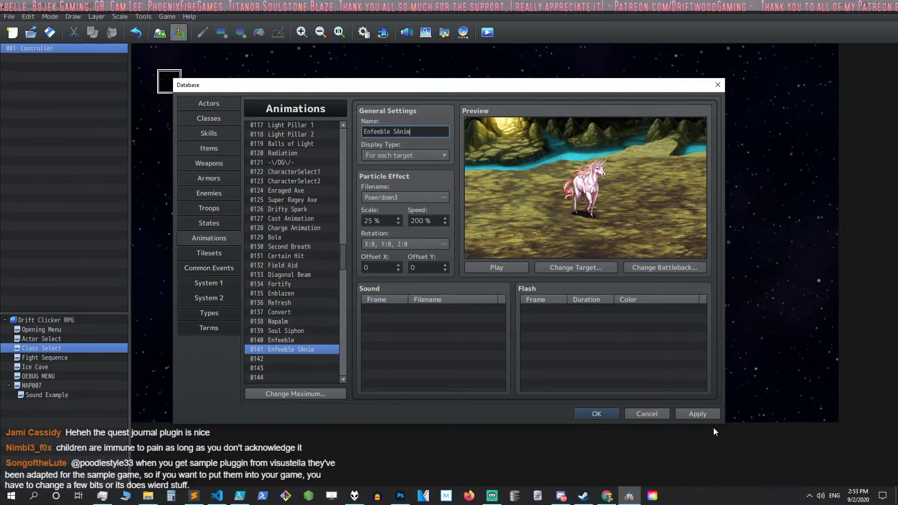
left_click(699, 413)
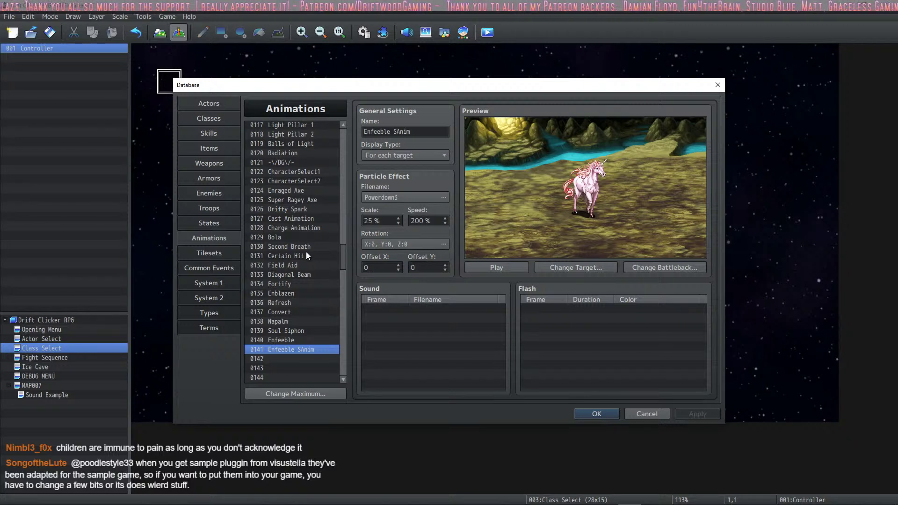
Step: Set the Repeat Animation notetag in the Enfeebled state's note to animation 141 and apply the change
left_click(432, 132)
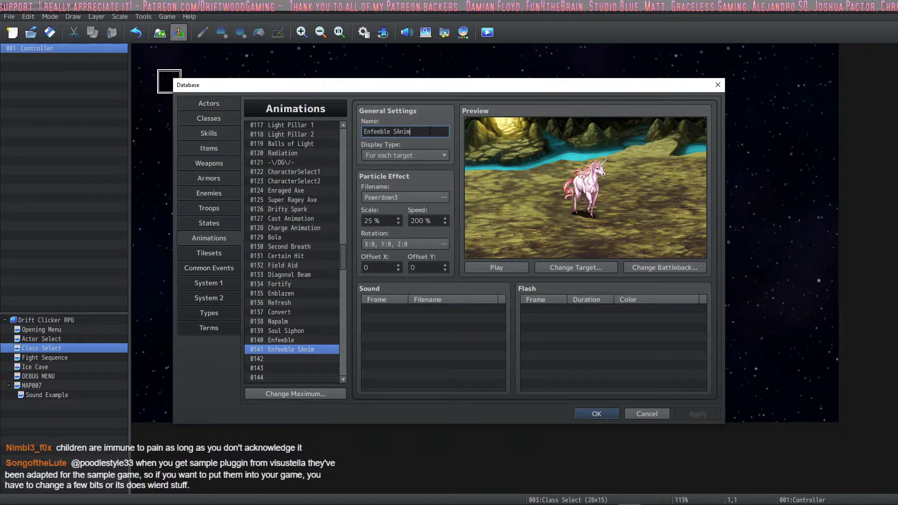
left_click(295, 337)
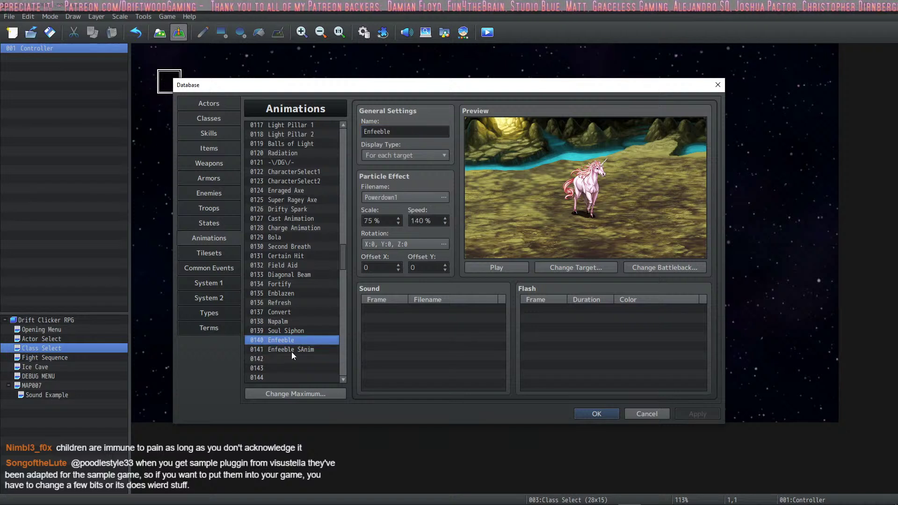
left_click(291, 352)
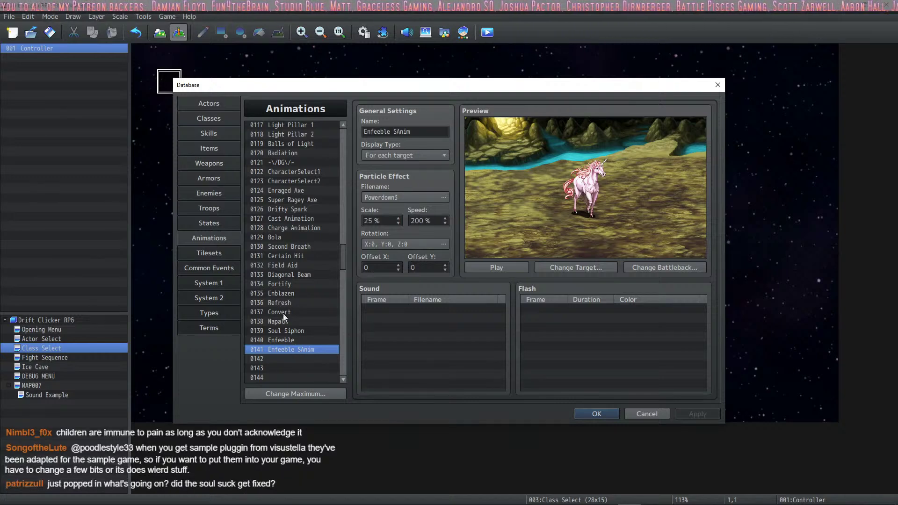
left_click(209, 228)
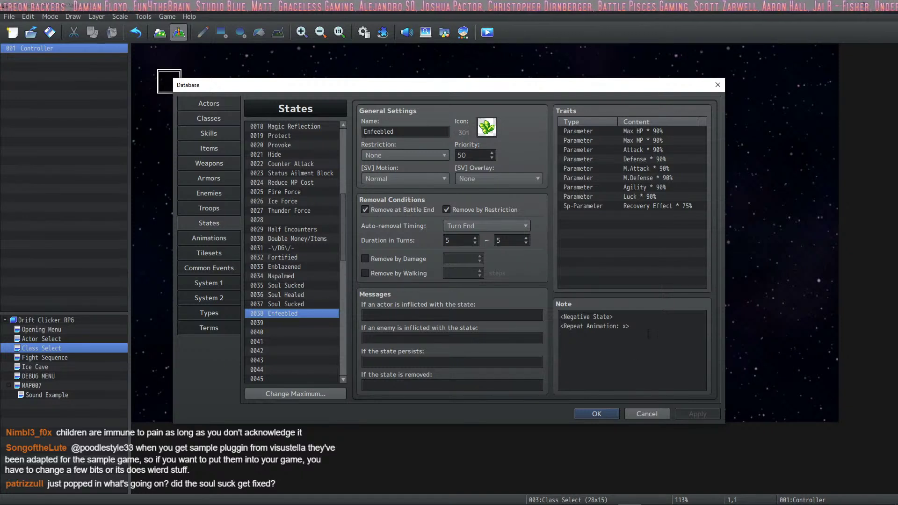
double_click(626, 326)
type("141")
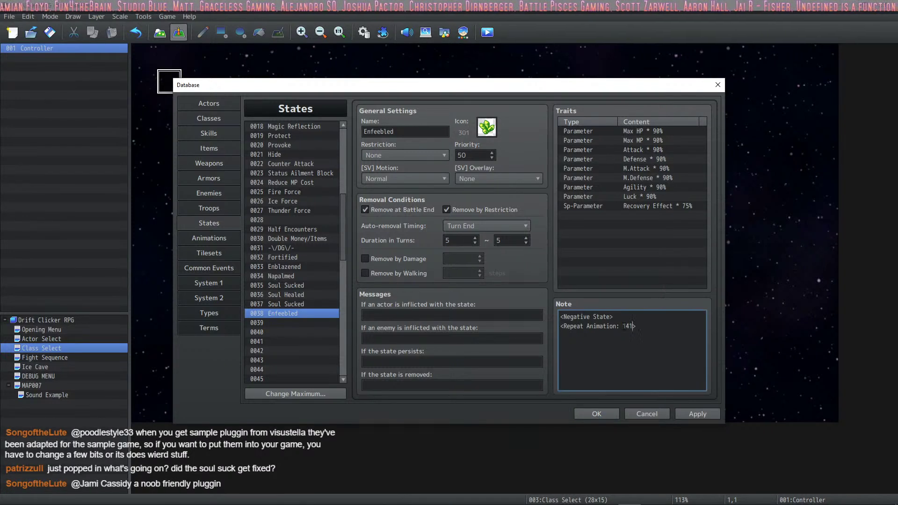
left_click(692, 416)
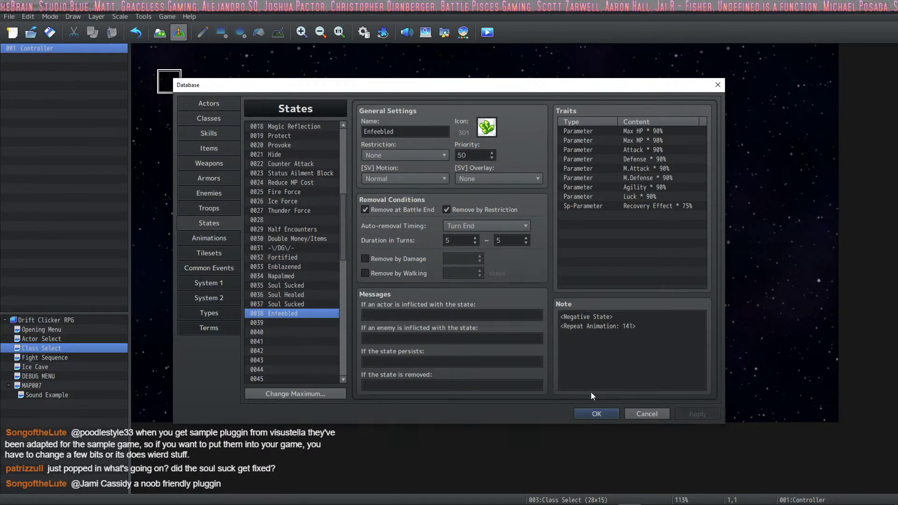
Step: Rename the Necromancer skill Soul Siphon in slot 0202 to Soul Suck and apply the change
left_click(294, 305)
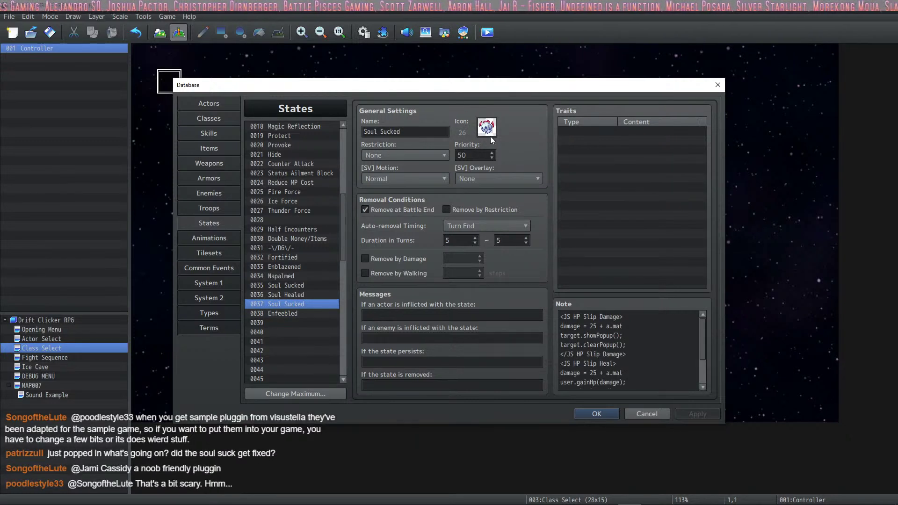
left_click(209, 133)
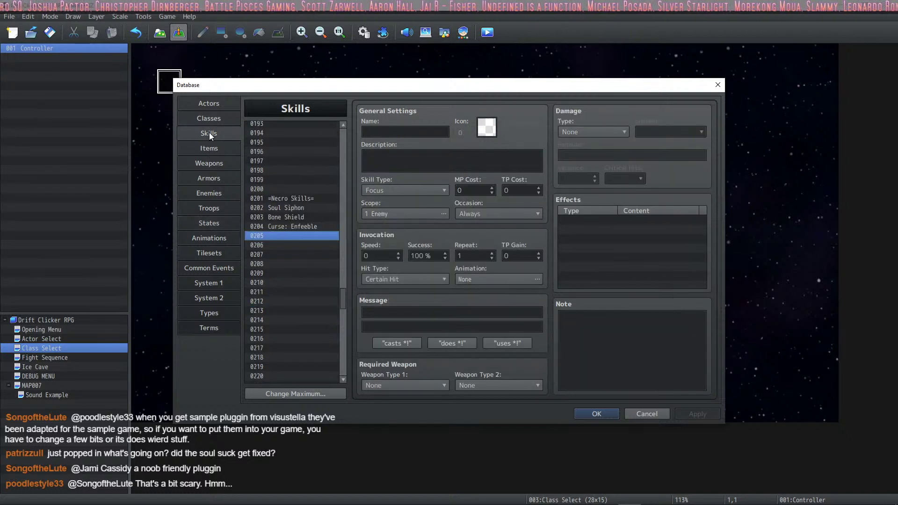
left_click(302, 207)
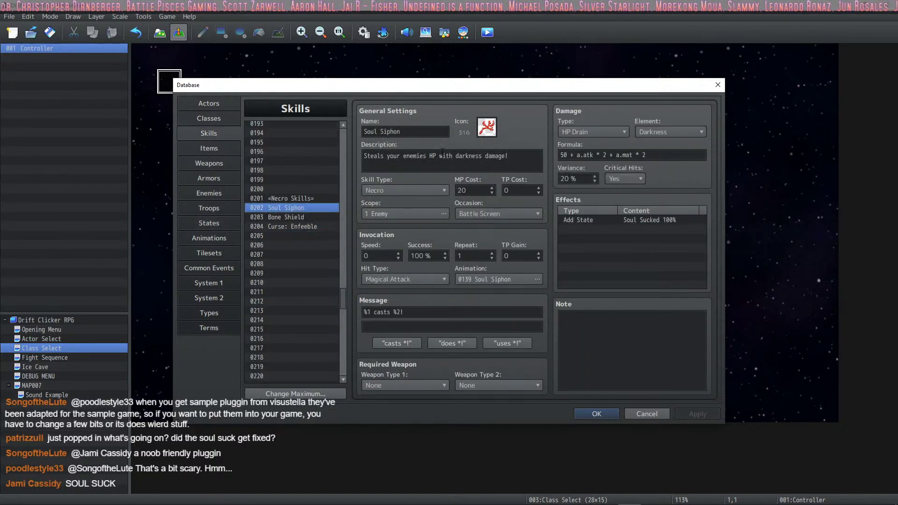
left_click_drag(403, 132, 382, 129)
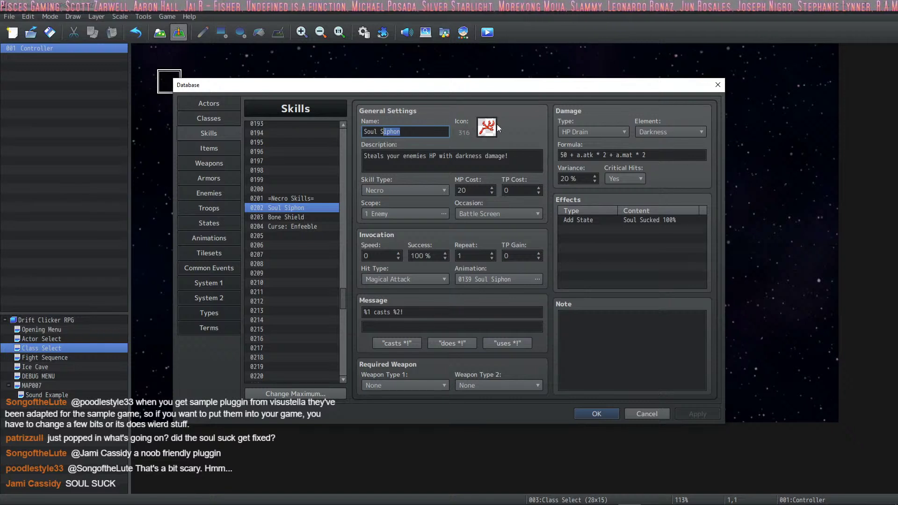
left_click(529, 162)
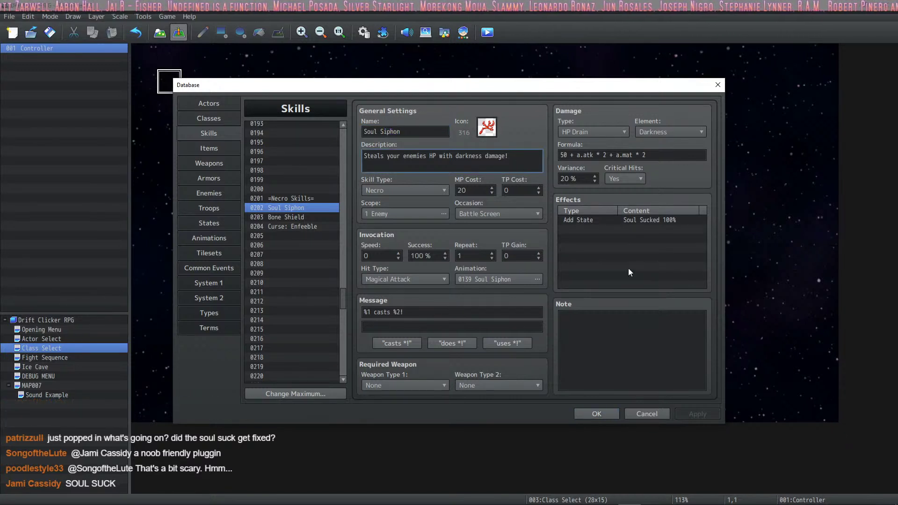
left_click(640, 232)
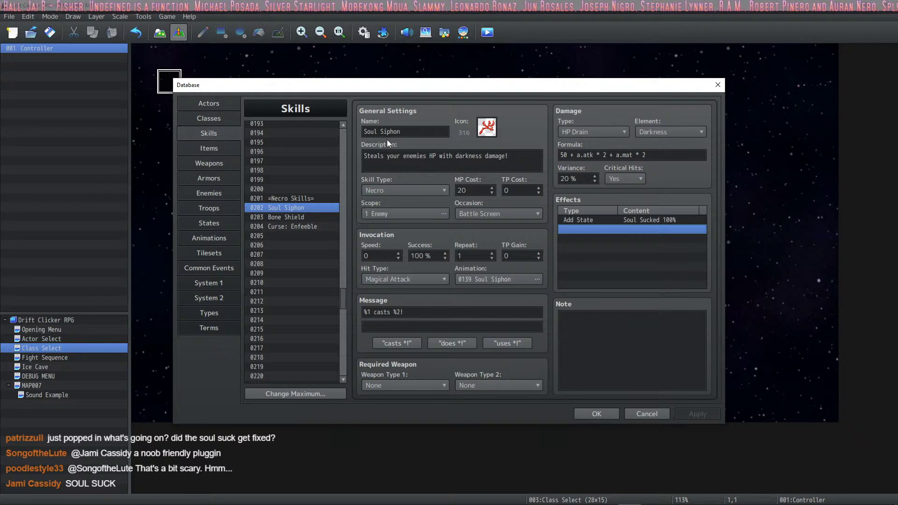
mouse_move(400, 131)
left_mouse_down()
mouse_move(365, 132)
mouse_move(384, 131)
left_mouse_up()
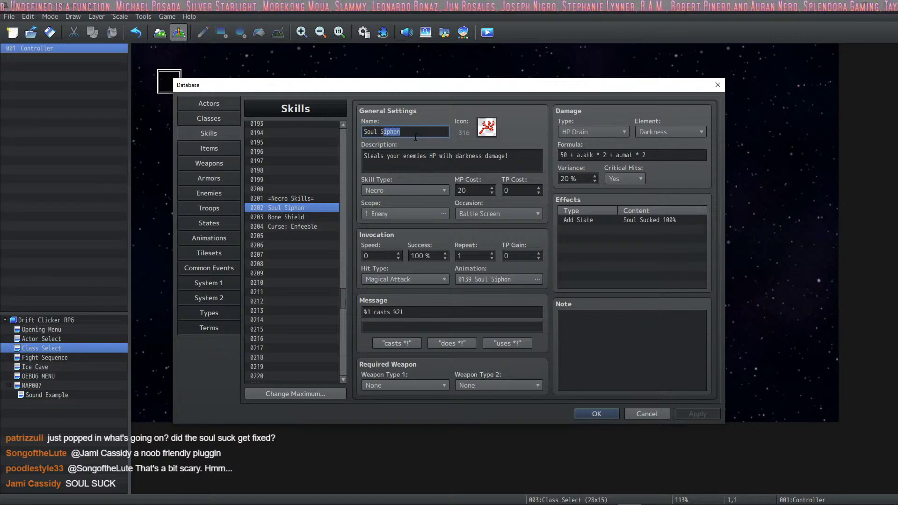
type("uck")
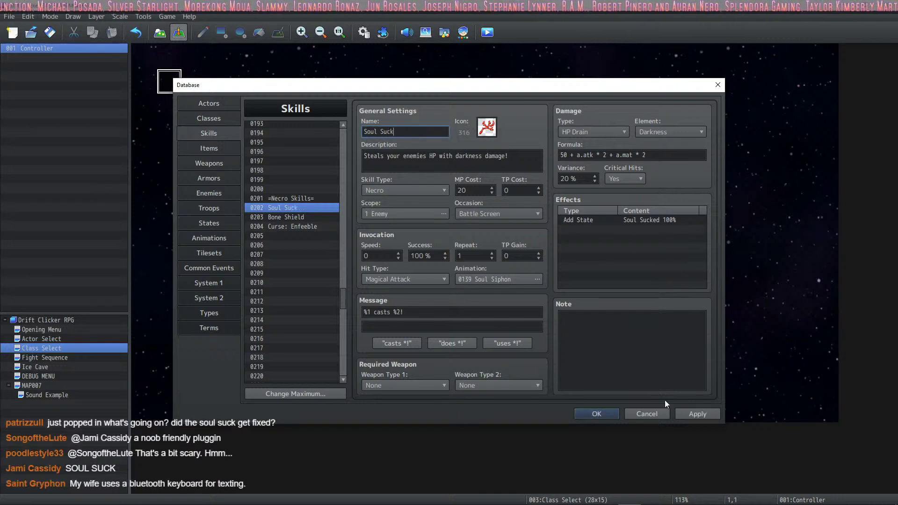
left_click(687, 411)
left_click(602, 232)
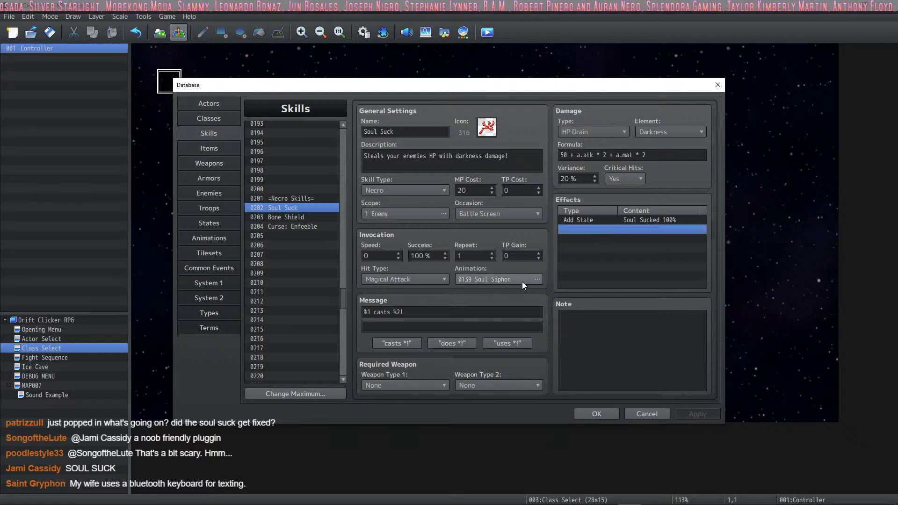
Step: Rename the Soul Siphon animation in slot 0139 to Soul Suck and apply the change
left_click(217, 238)
left_click(307, 332)
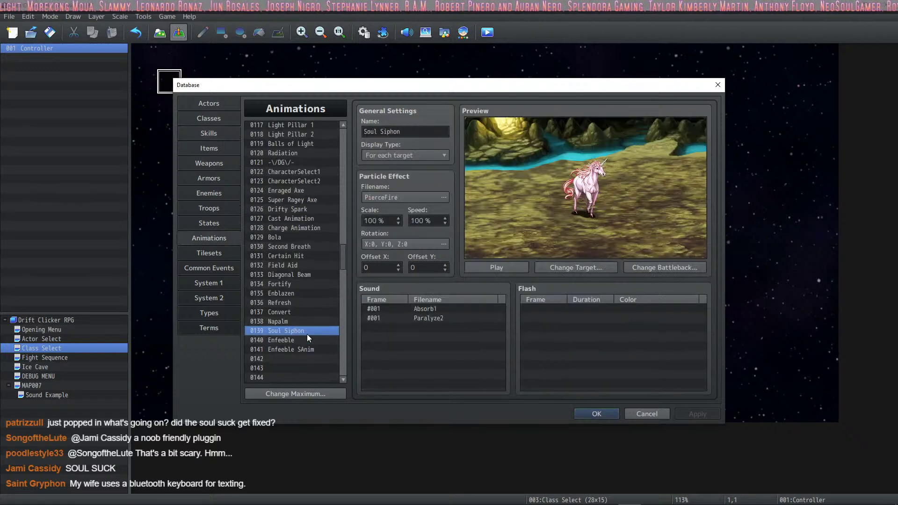
double_click(390, 132)
type("Suck")
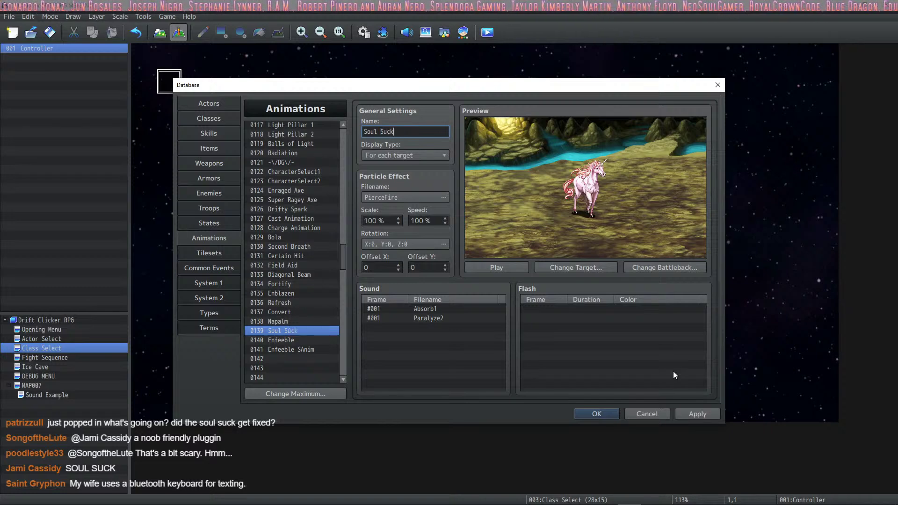
left_click(692, 414)
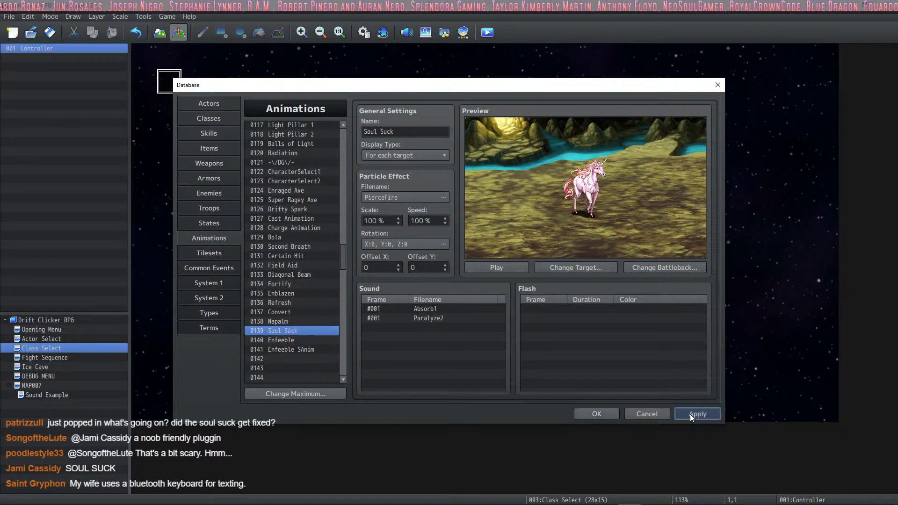
Step: Look through the database's item list and return to the Soul Suck skill
left_click(213, 151)
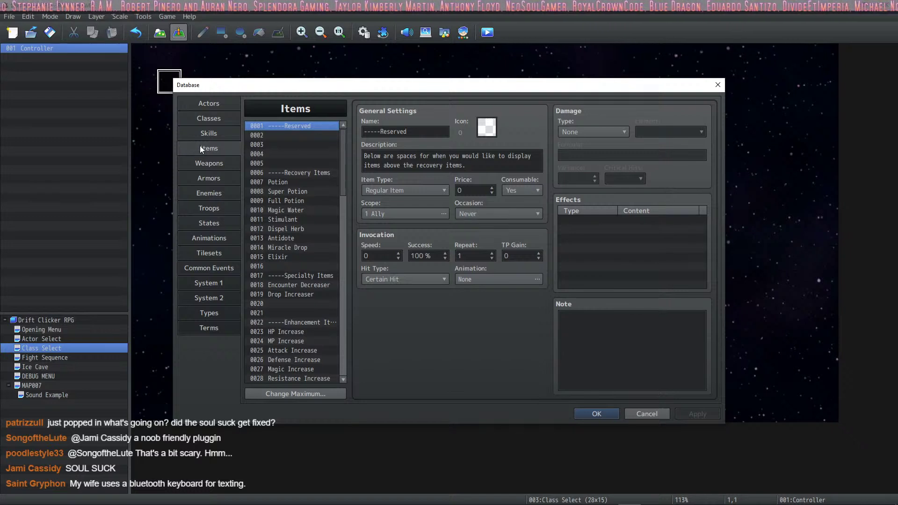
scroll(293, 245, "down", 4)
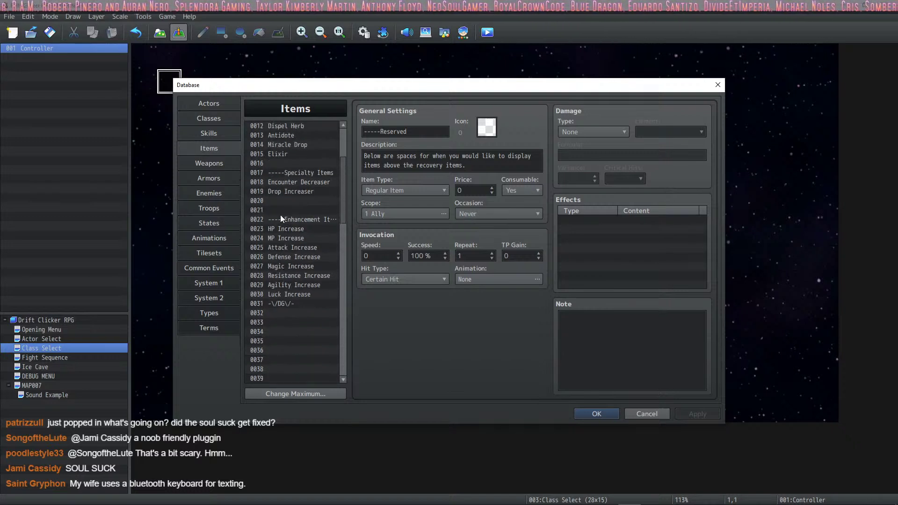
left_click(213, 133)
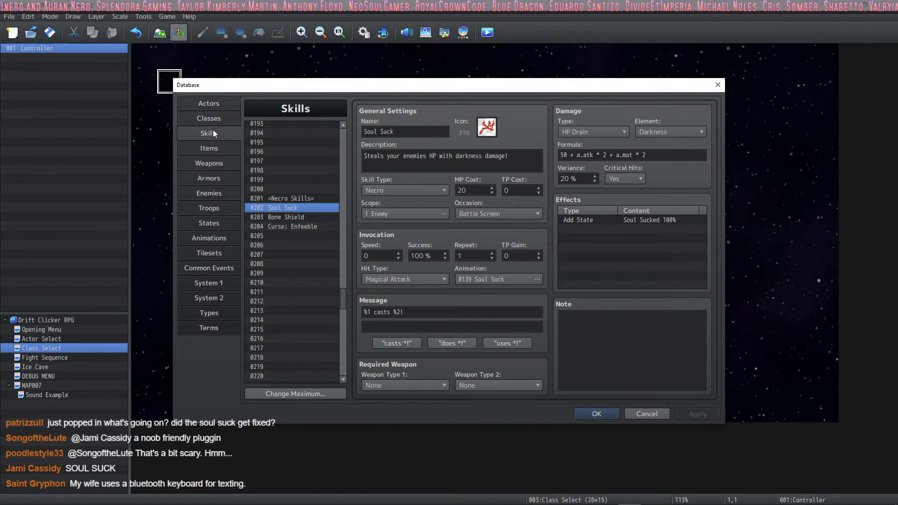
Step: Look through the Necromancer skills Bone Shield and Curse: Enfeeble in the skill list
key("Down")
key("Down")
key("Down")
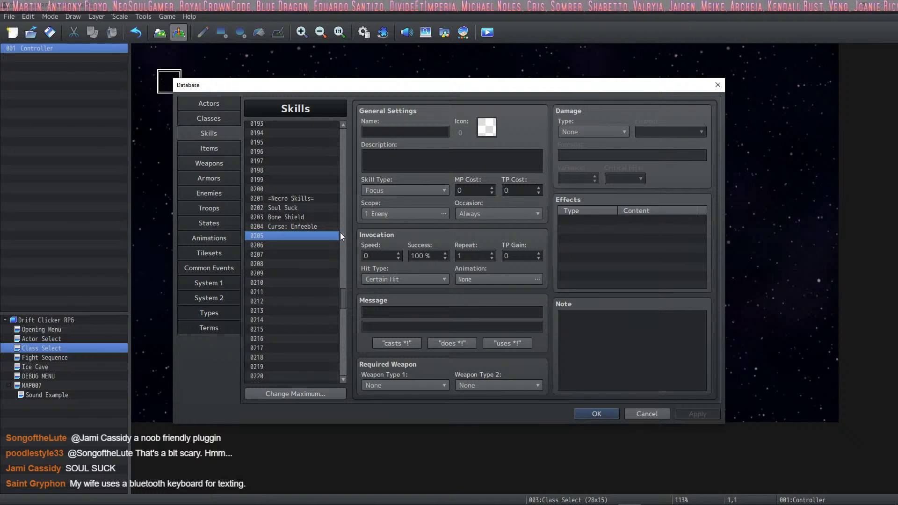
left_click(294, 228)
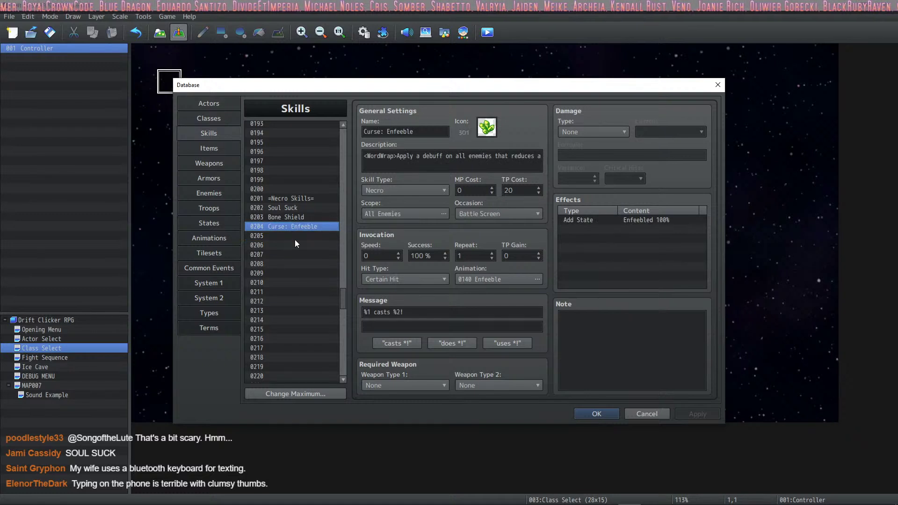
left_click(298, 234)
left_click(312, 219)
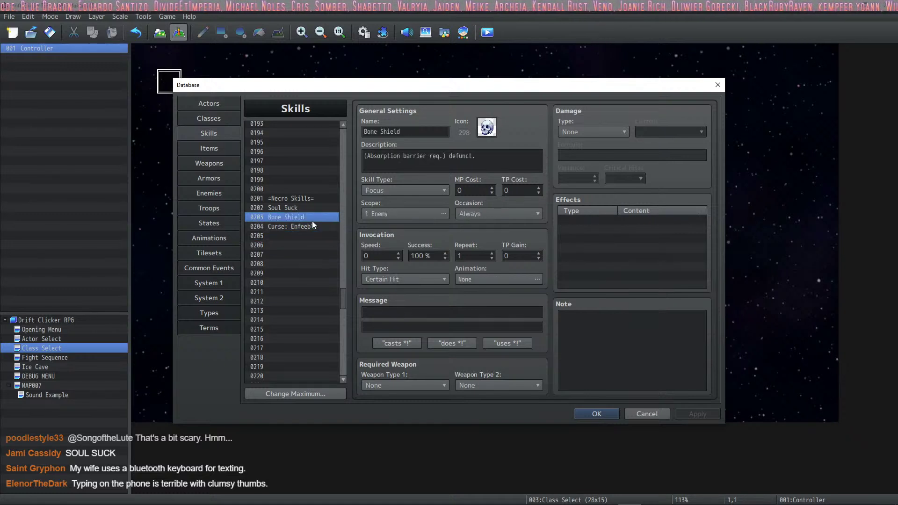
left_click(310, 229)
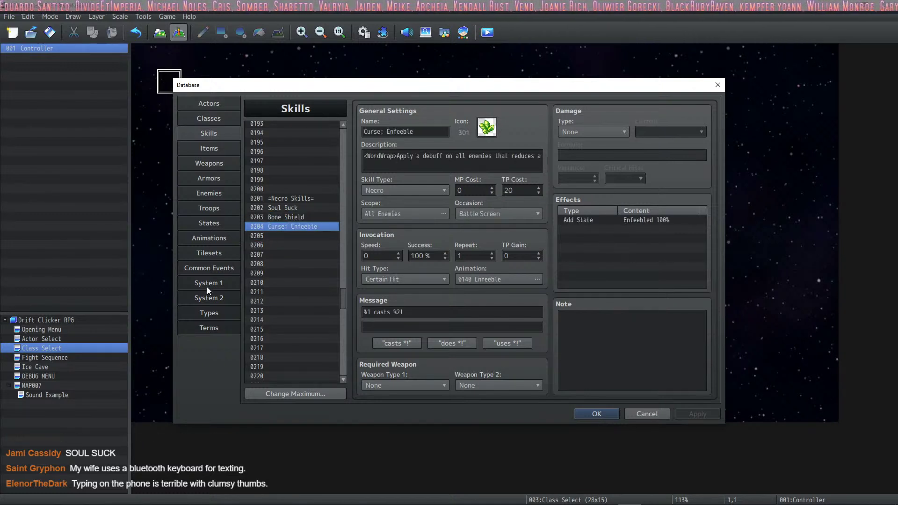
Step: Compare the Enfeeble, Enfeeble SAnim and Soul Suck animations and play the Soul Suck preview
left_click(214, 238)
left_click(293, 349)
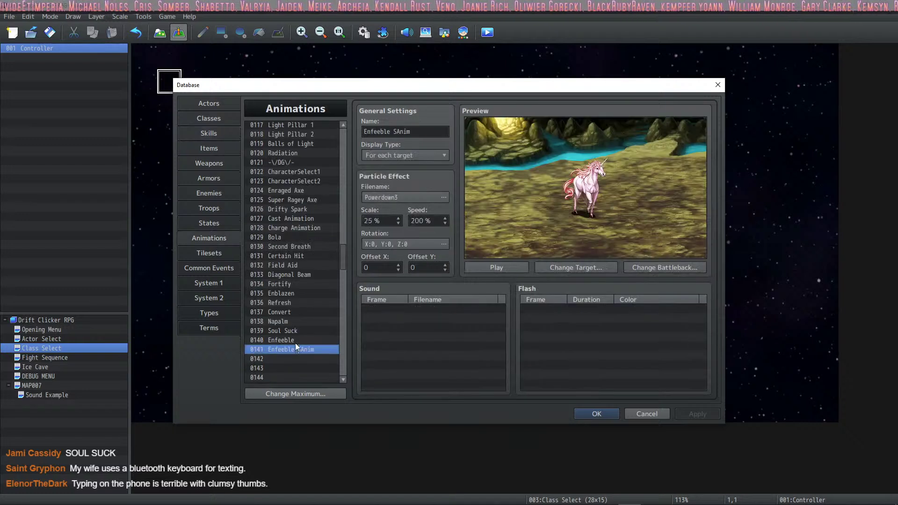
left_click(296, 343)
left_click(290, 349)
left_click(300, 340)
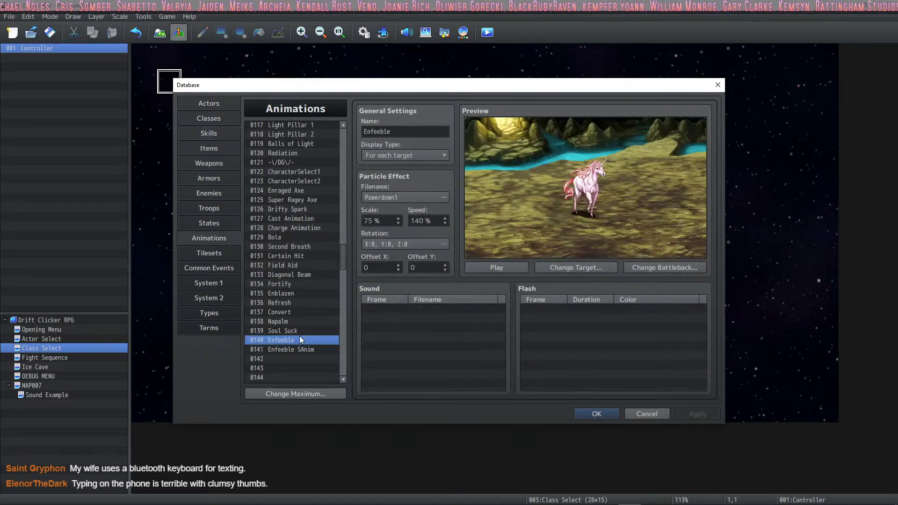
left_click(285, 329)
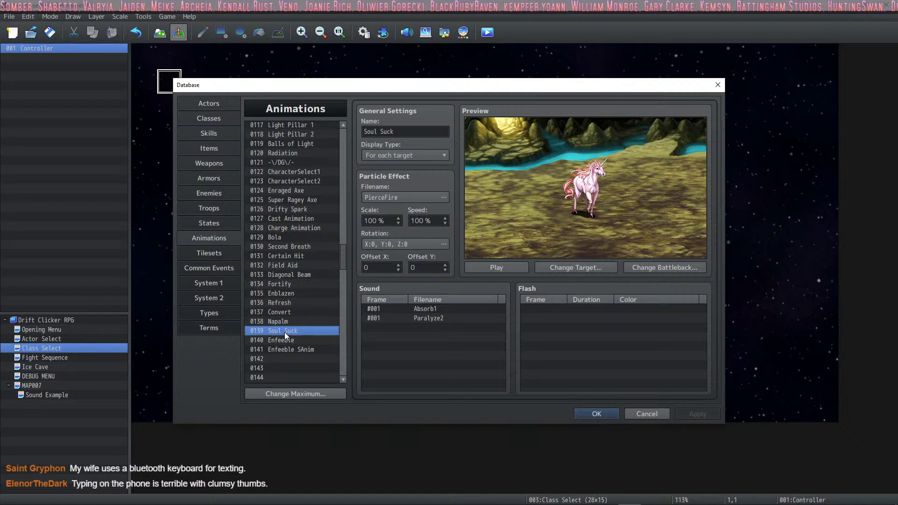
left_click(487, 267)
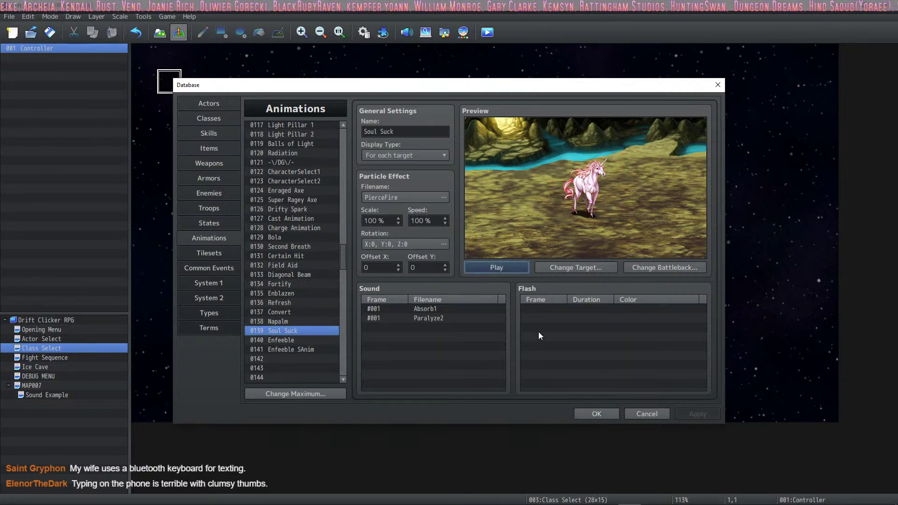
left_click(296, 358)
key("ctrl+v")
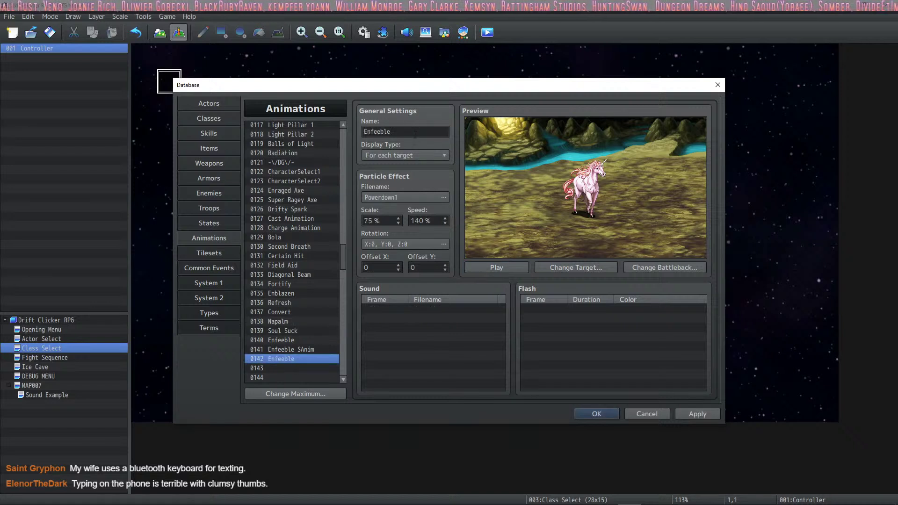
double_click(415, 132)
Step: Copy the Soul Suck animation from slot 0139 into slot 0142 and rename the copy Soul Suck SAnim
left_click(294, 332)
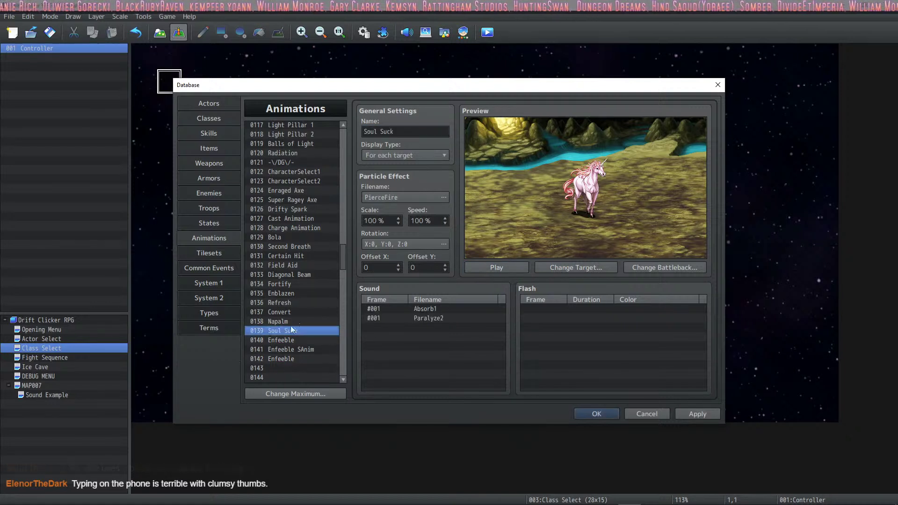
left_click(300, 358)
key("ctrl+v")
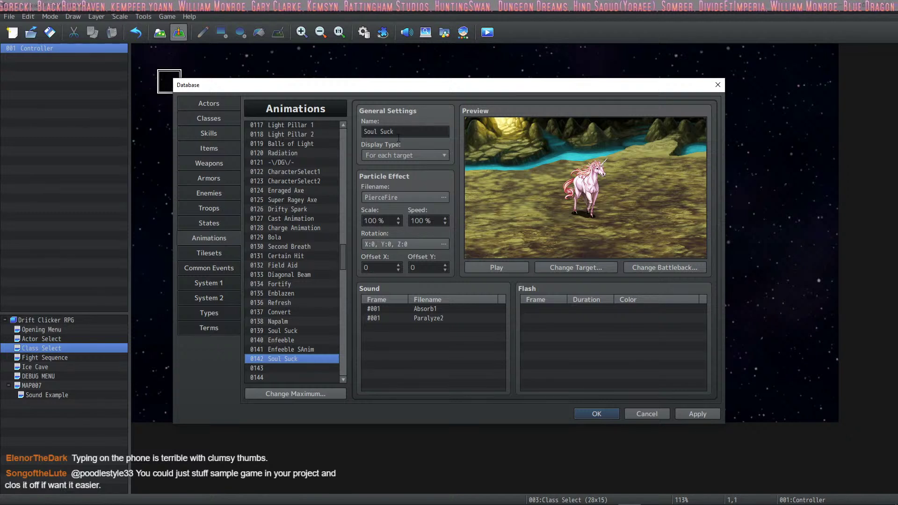
left_click(410, 134)
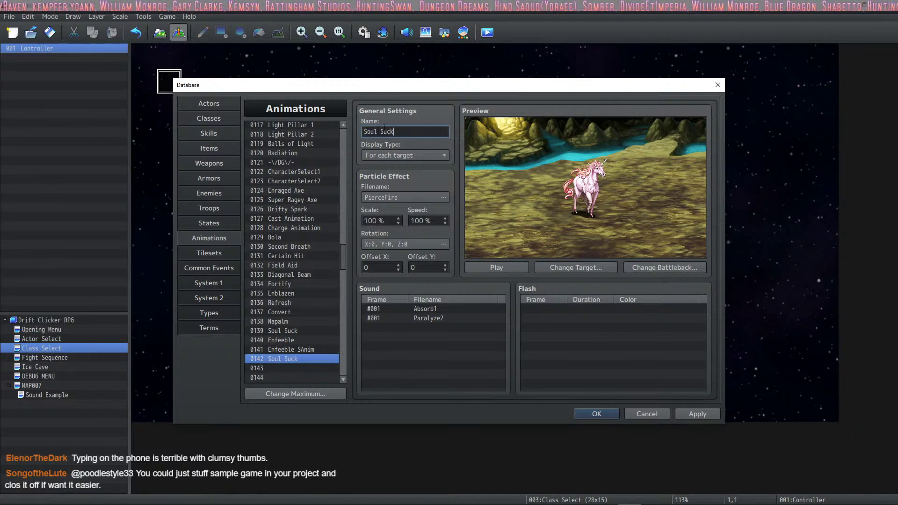
type("S")
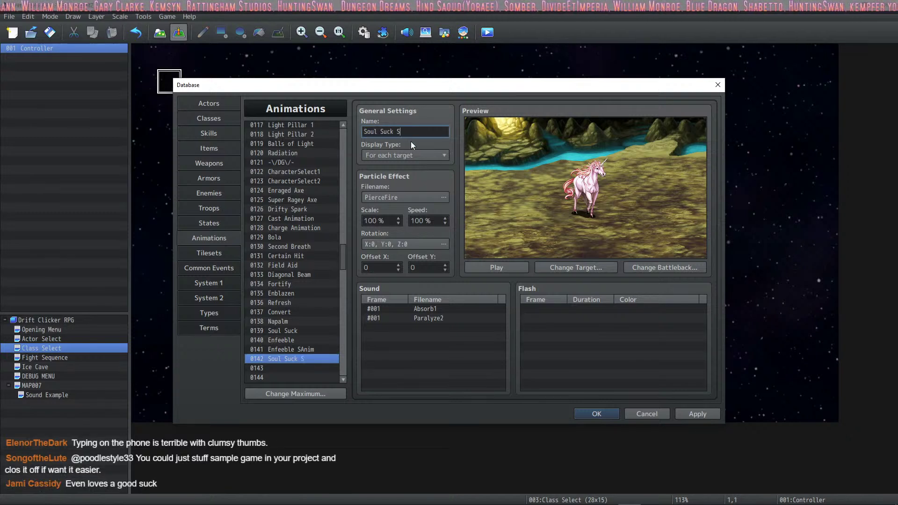
type("anim")
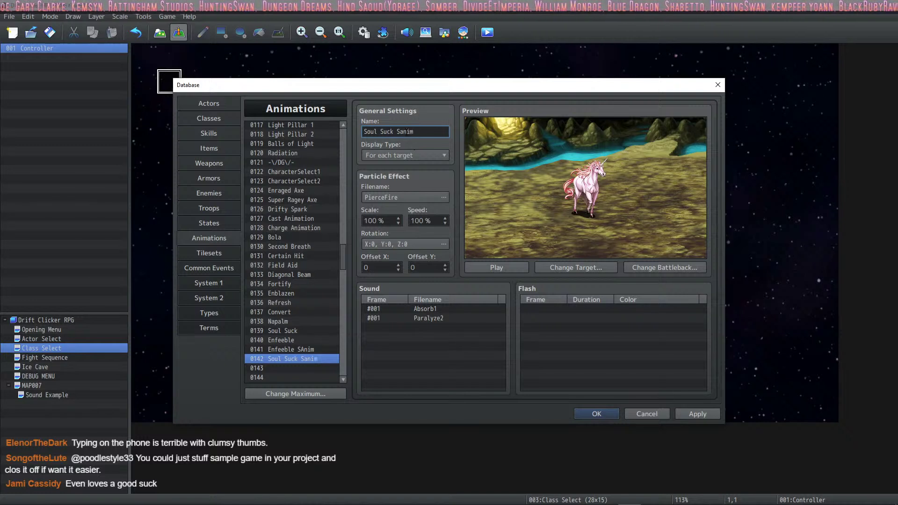
key("BackSpace")
type("A")
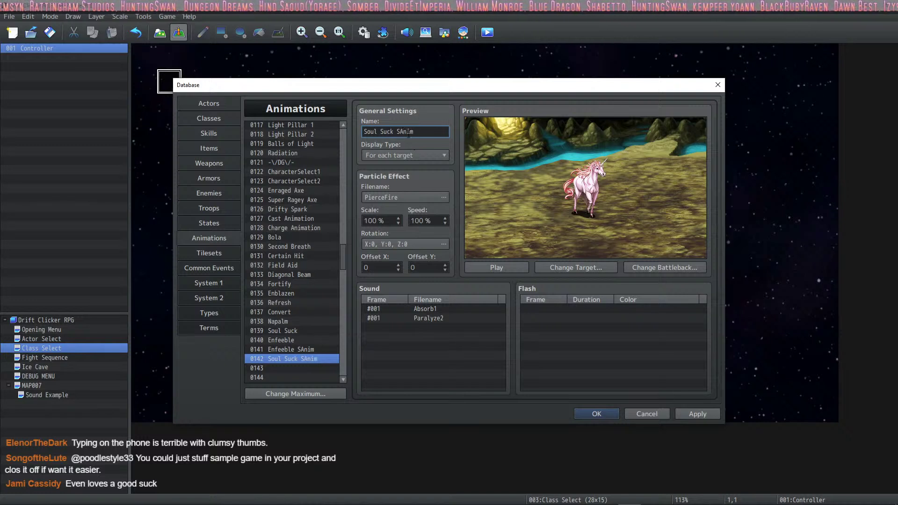
Step: Set the Soul Suck SAnim particle effect's scale to 25 % and speed to 175 %, and preview it
left_click(514, 267)
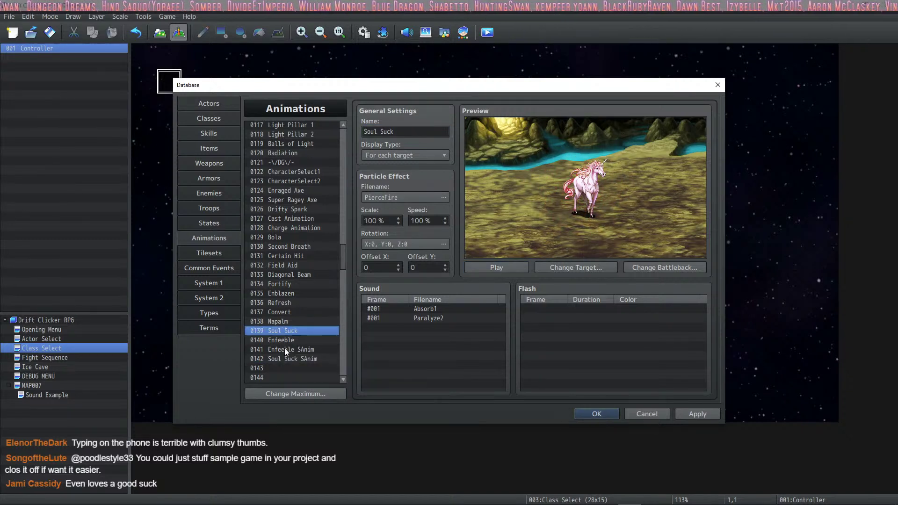
double_click(390, 221)
type("25")
key("Tab")
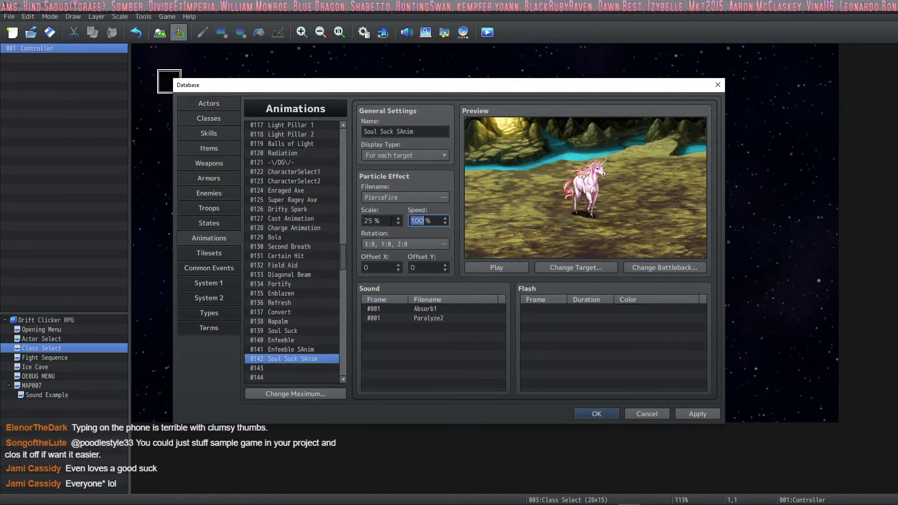
type("175")
left_click(499, 267)
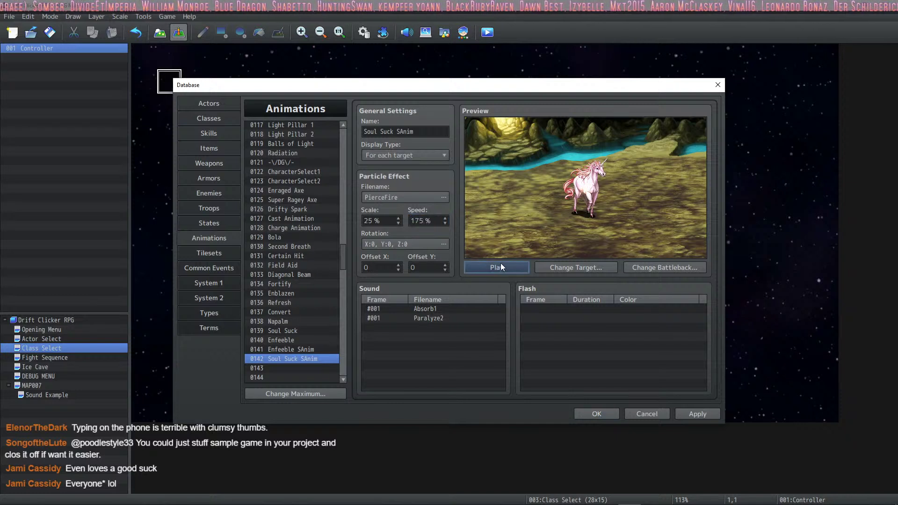
Step: Set the Soul Suck SAnim speed to 150 % and play the preview again
double_click(417, 221)
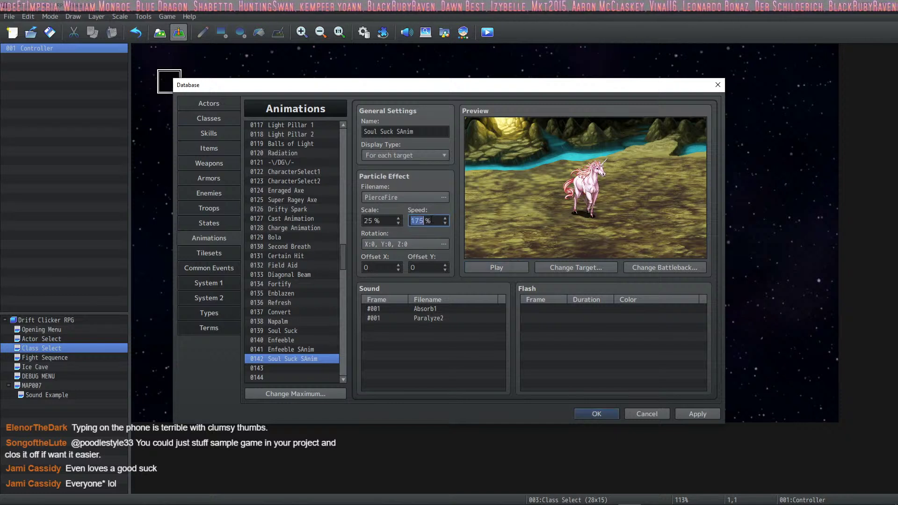
type("150")
left_click(498, 268)
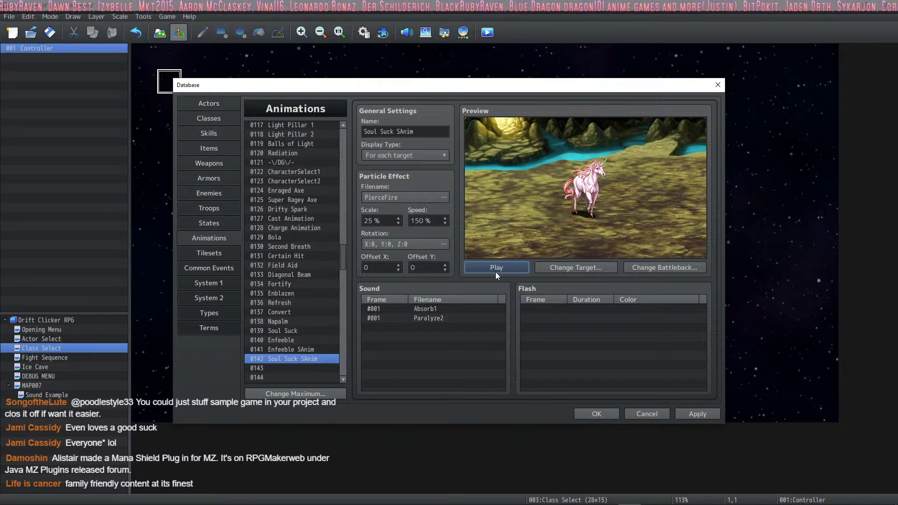
Step: Check Soul Suck SAnim's Absorb1 and Paralyze2 sounds, replay the preview and apply the animation changes
left_click(440, 319)
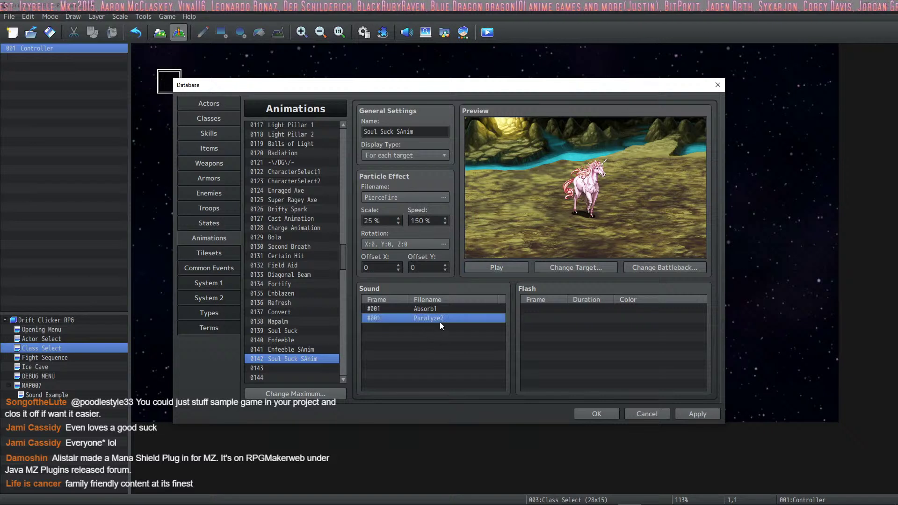
left_click(445, 309)
left_click(432, 335)
left_click(438, 318)
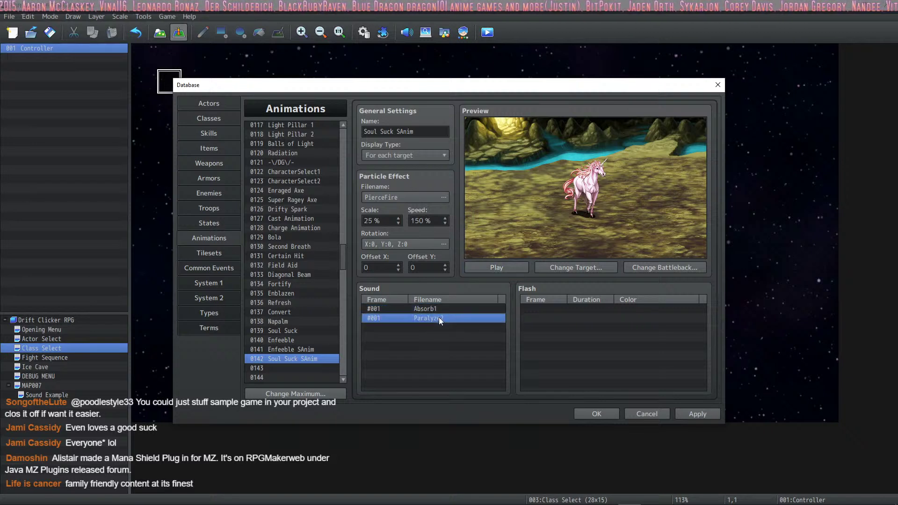
left_click(450, 327)
left_click(466, 316)
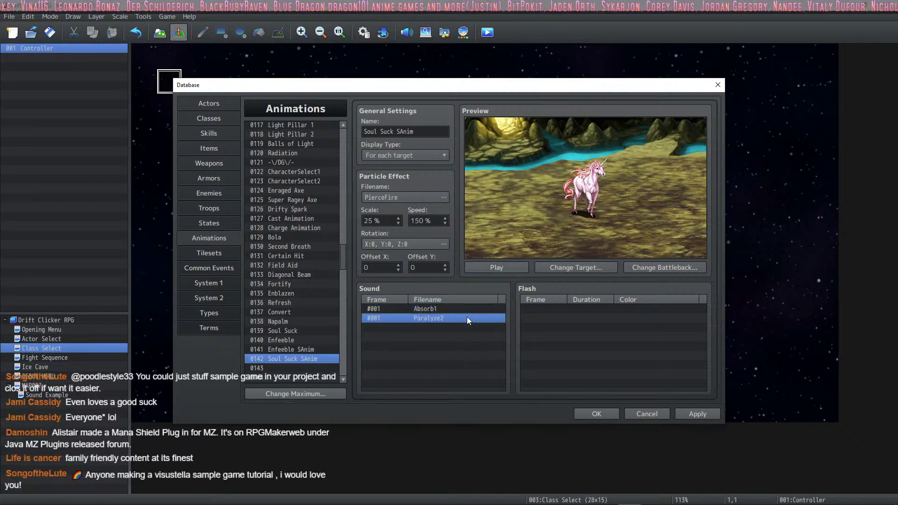
left_click(466, 307)
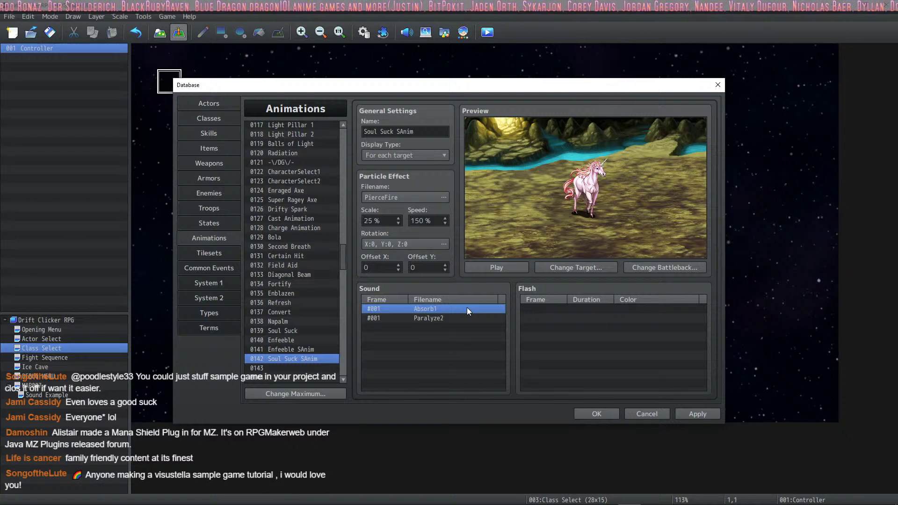
left_click(505, 268)
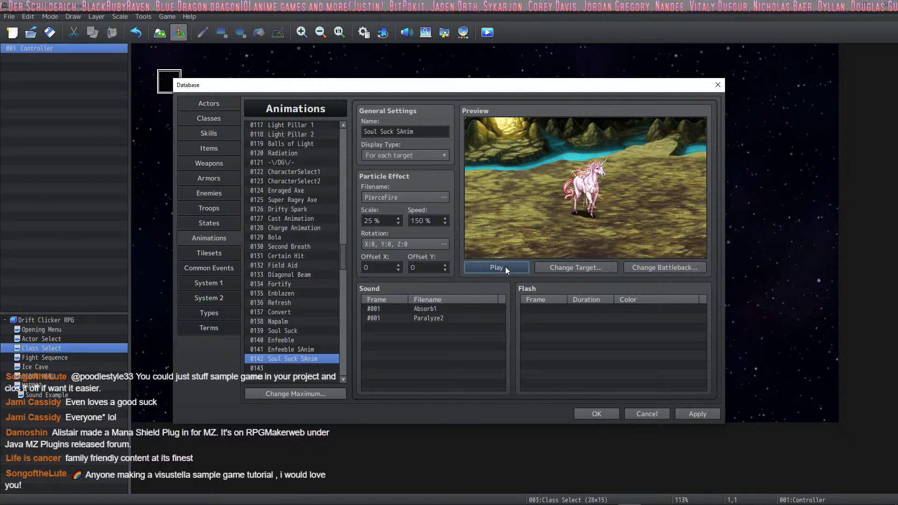
left_click(706, 413)
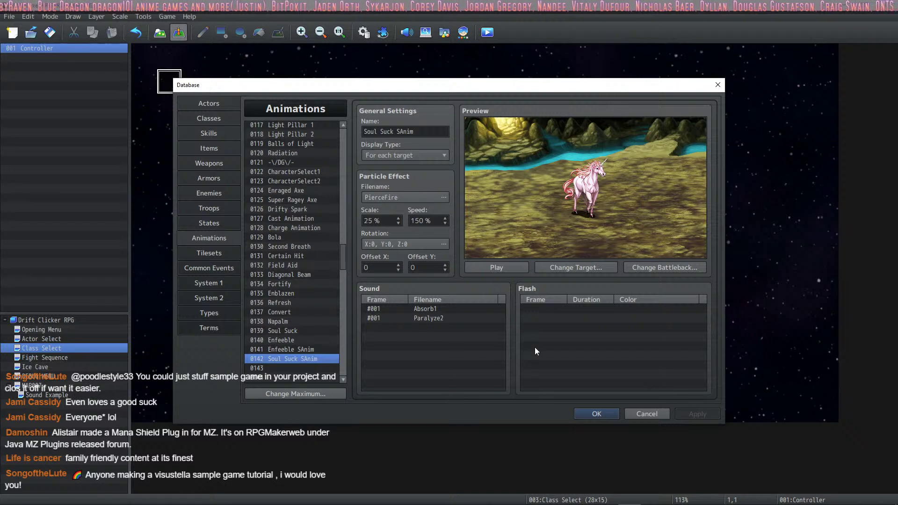
left_click(503, 267)
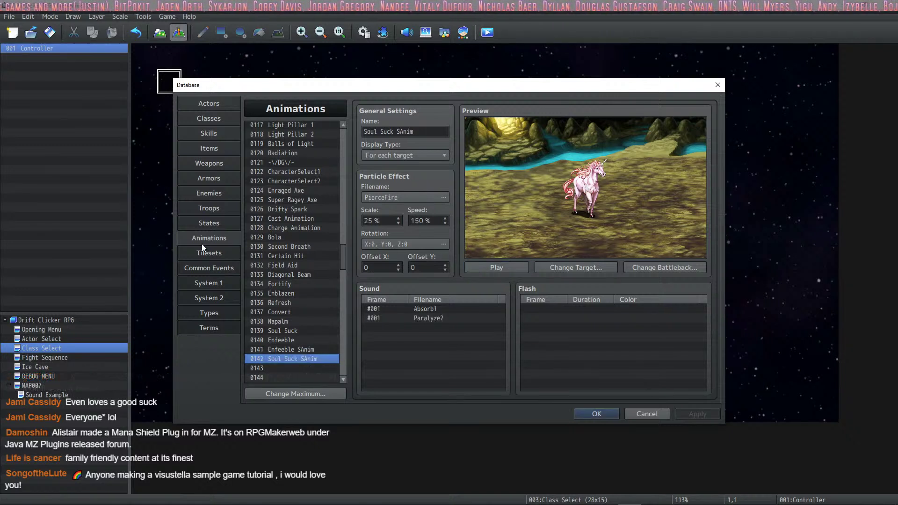
Step: Examine the Soul Sucked, Soul Healed and Enfeebled states, including their notes, and the empty slot after them
left_click(212, 252)
left_click(222, 236)
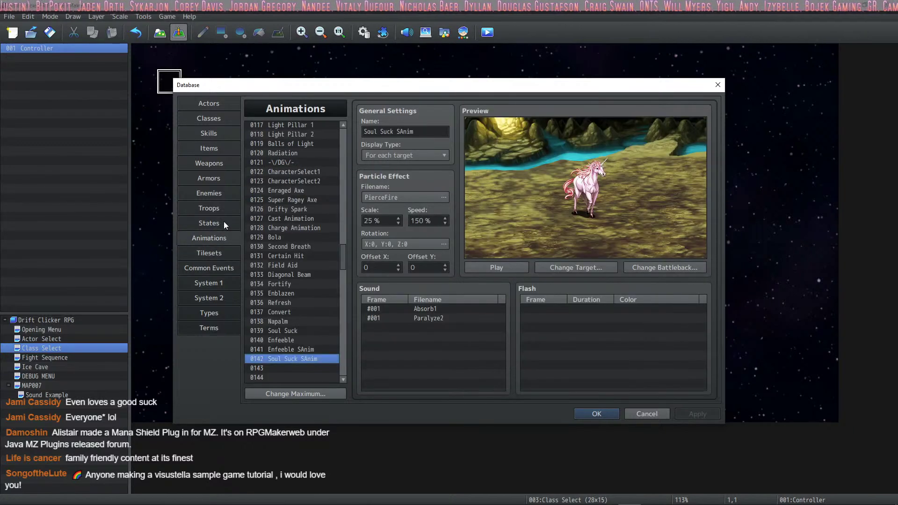
left_click(223, 223)
left_click(282, 313)
left_click(293, 303)
left_click(290, 311)
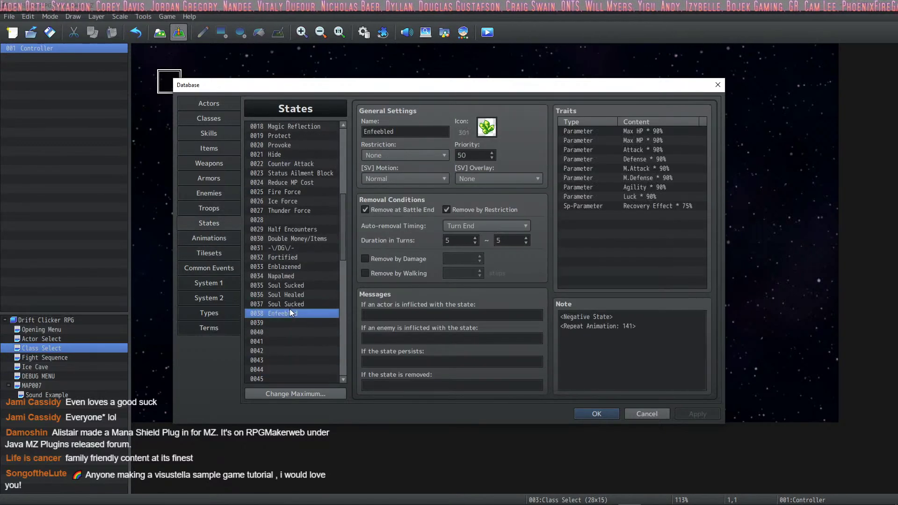
left_click(287, 320)
left_click(291, 303)
left_click(291, 319)
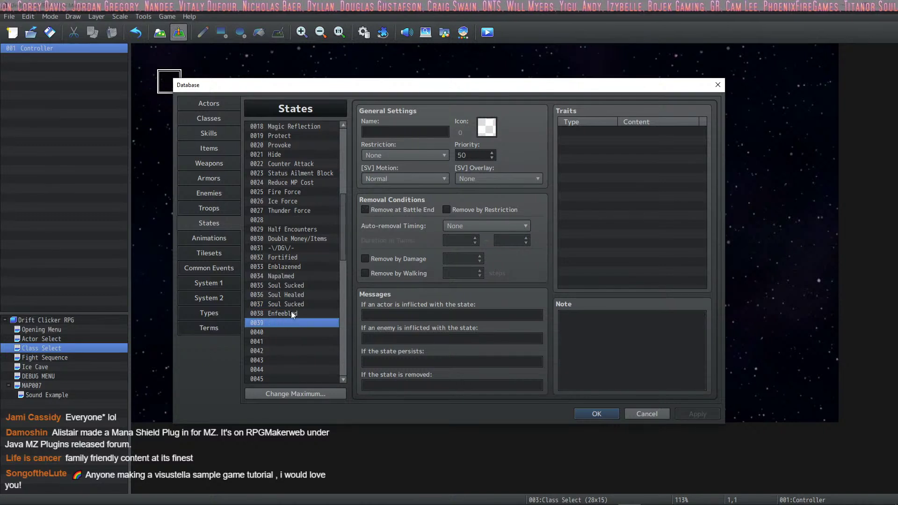
left_click(292, 305)
left_click(290, 321)
left_click(291, 312)
left_click(291, 323)
left_click(295, 311)
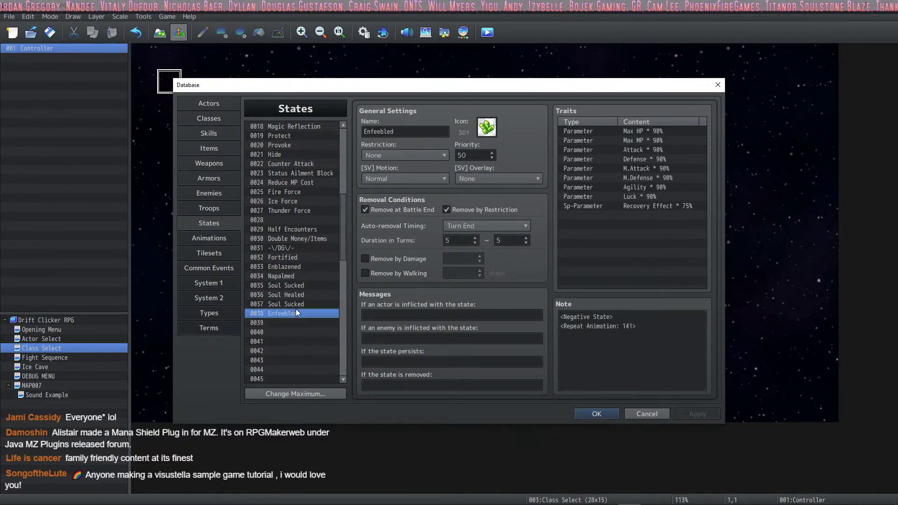
left_click(291, 323)
left_click(292, 310)
left_click(293, 304)
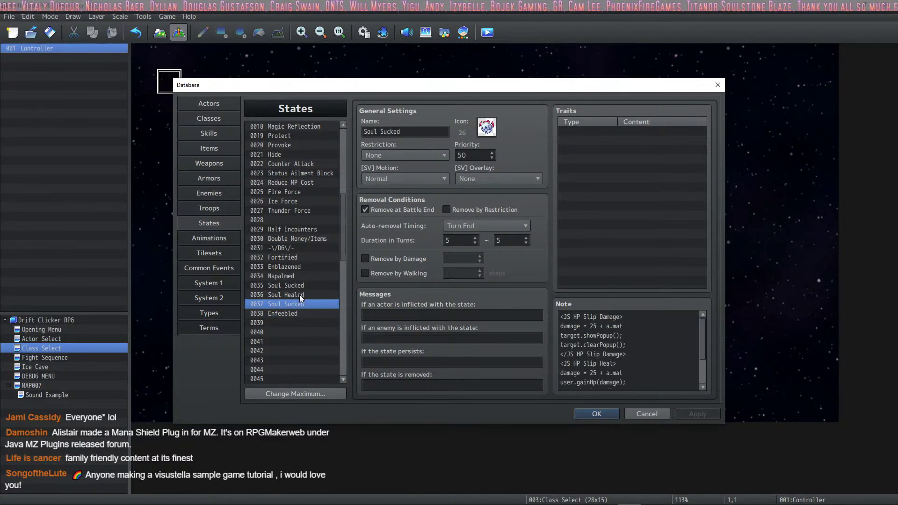
left_click(298, 287)
left_click(293, 296)
left_click(289, 305)
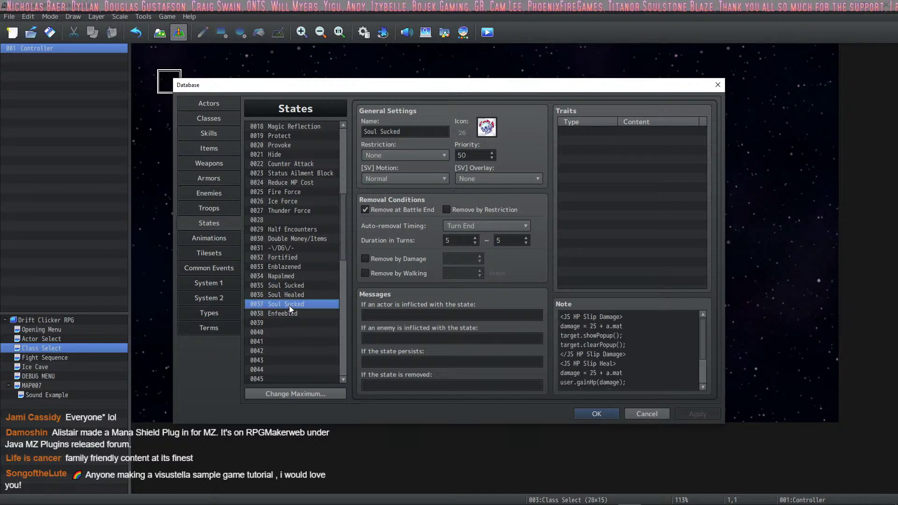
left_click(284, 320)
left_click(290, 316)
left_click(299, 304)
left_click(293, 312)
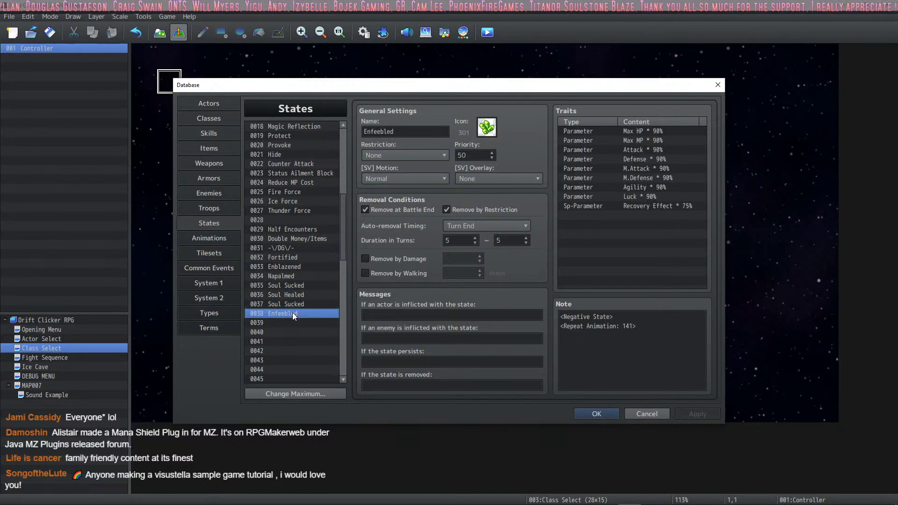
left_click(300, 298)
left_click(294, 311)
left_click(295, 326)
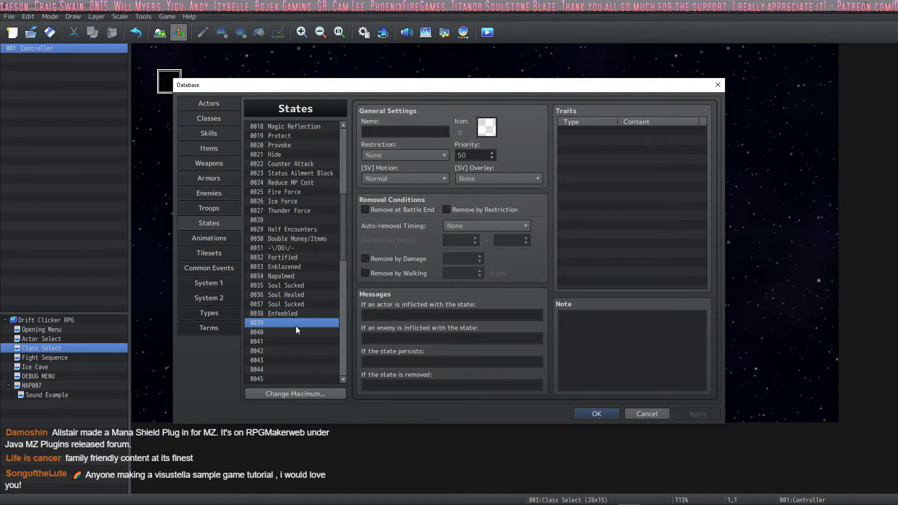
left_click(302, 315)
left_click(300, 333)
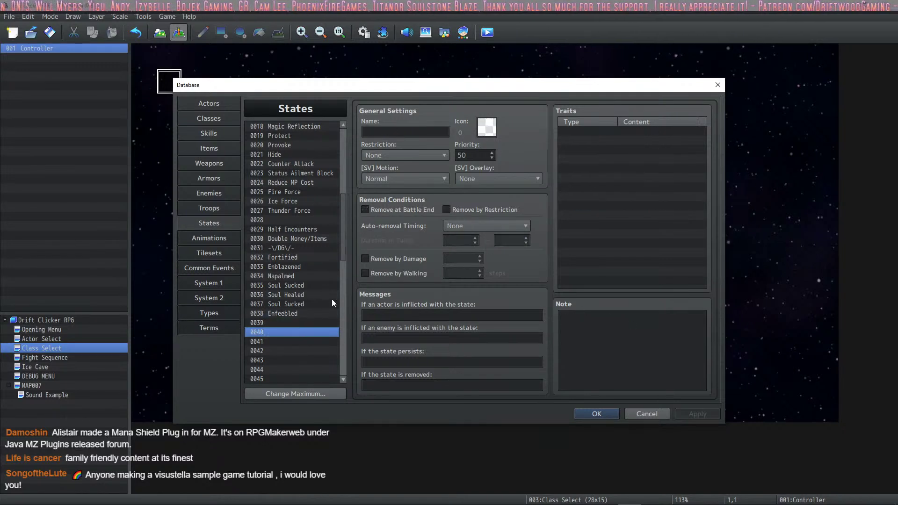
left_click(283, 313)
left_click(285, 324)
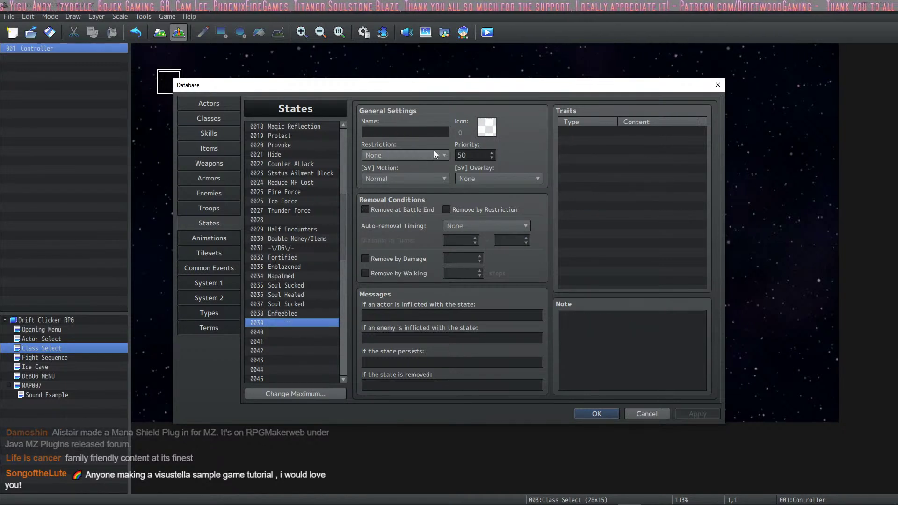
left_click(299, 316)
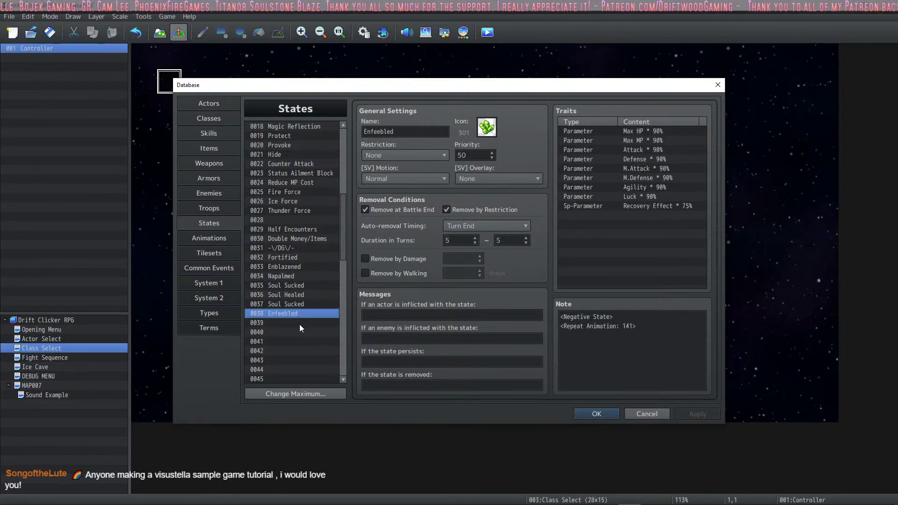
left_click(300, 324)
left_click(299, 312)
left_click(308, 296)
left_click(301, 313)
left_click(301, 322)
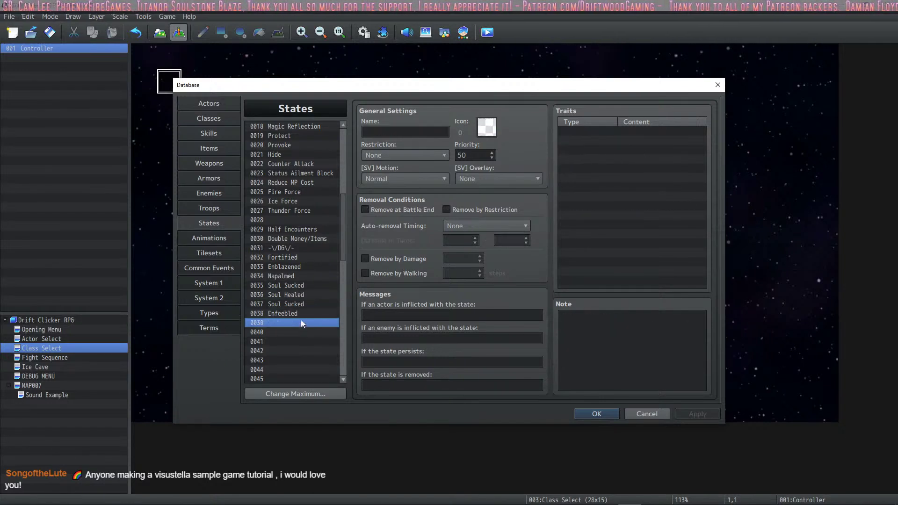
left_click(301, 305)
left_click(301, 314)
left_click(299, 307)
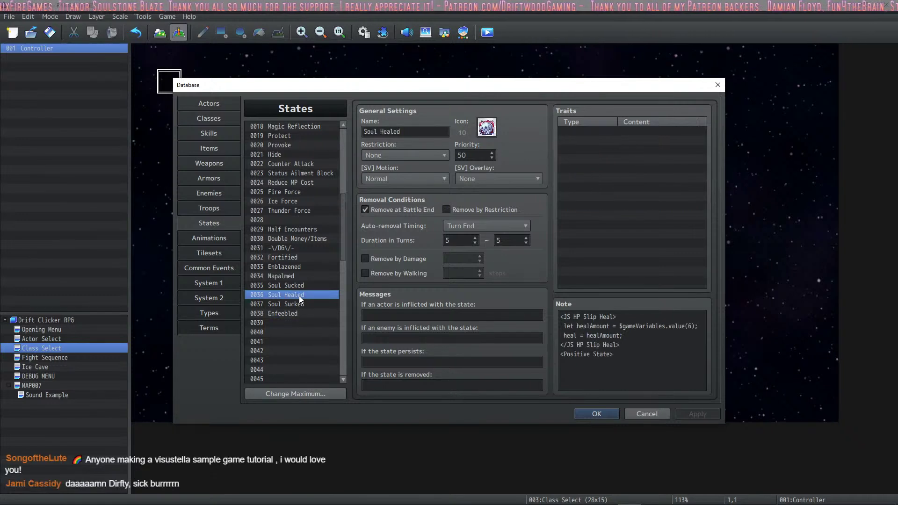
left_click(293, 323)
left_click(295, 314)
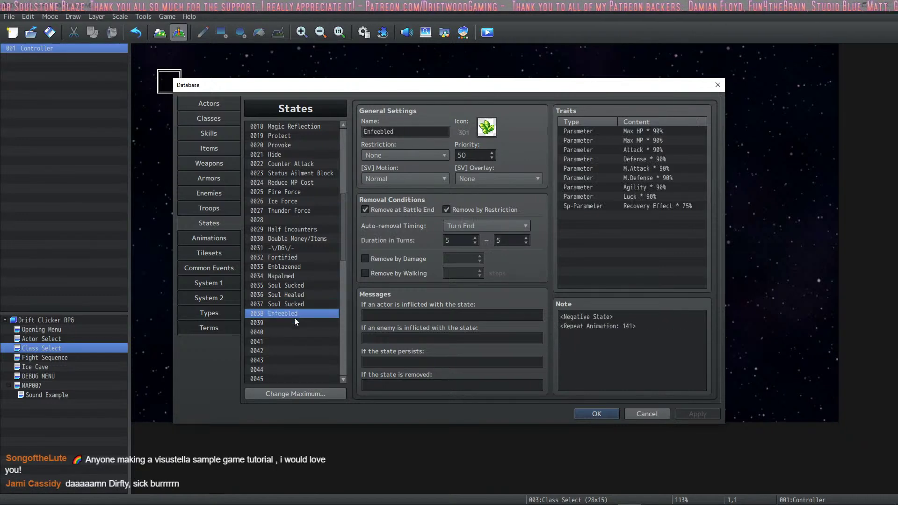
Step: Check which state the Soul Suck skill adds, and return to state 0035 Soul Sucked
left_click(209, 133)
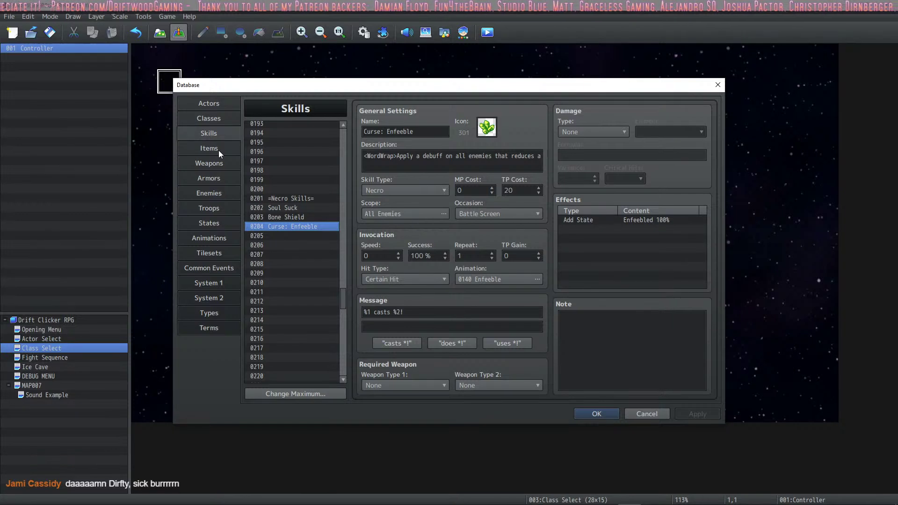
left_click(287, 207)
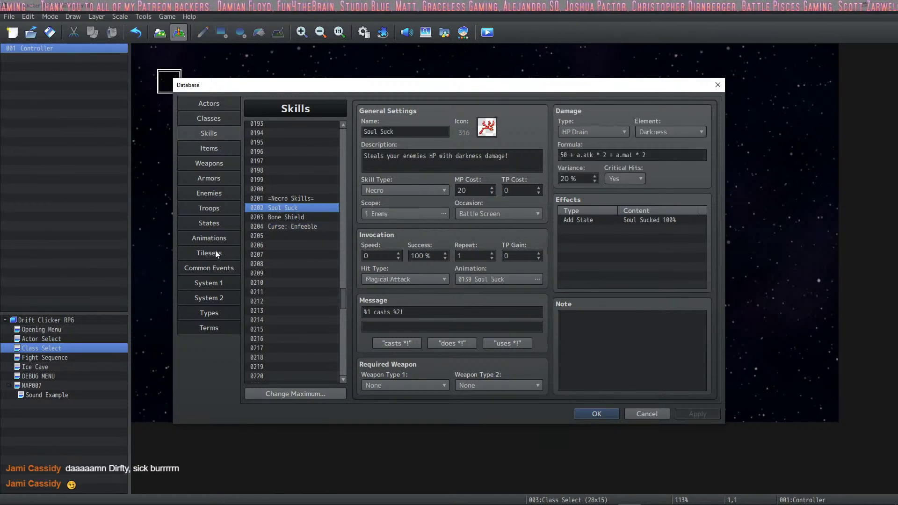
left_click(211, 223)
left_click(307, 295)
left_click(304, 285)
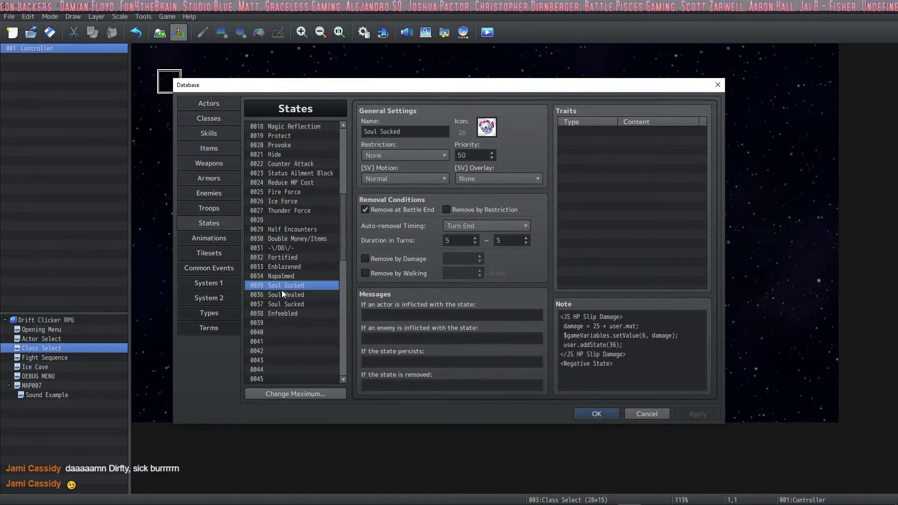
Step: Copy the <Repeat Animation: 141> tag from the Enfeebled state's note to a new line in state 0035 Soul Sucked's note
left_click(607, 364)
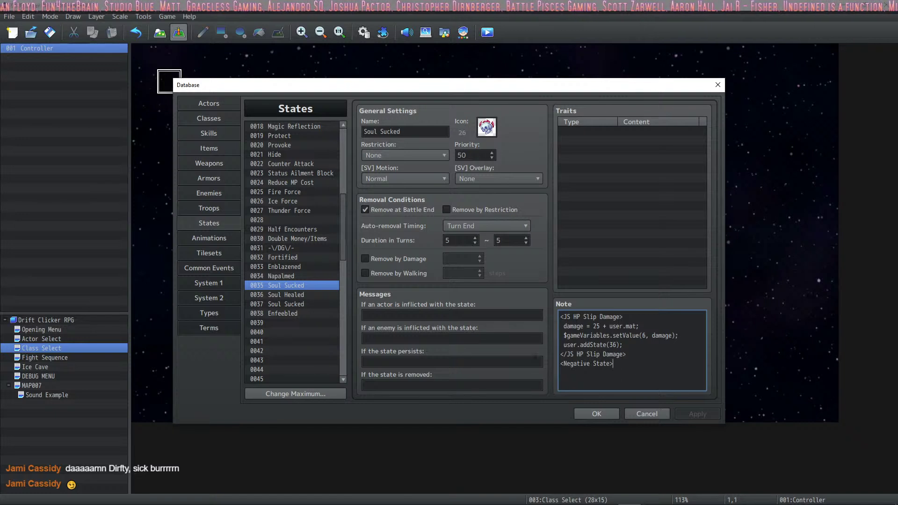
left_click(278, 313)
left_click_drag(637, 326, 532, 325)
key("ctrl+c")
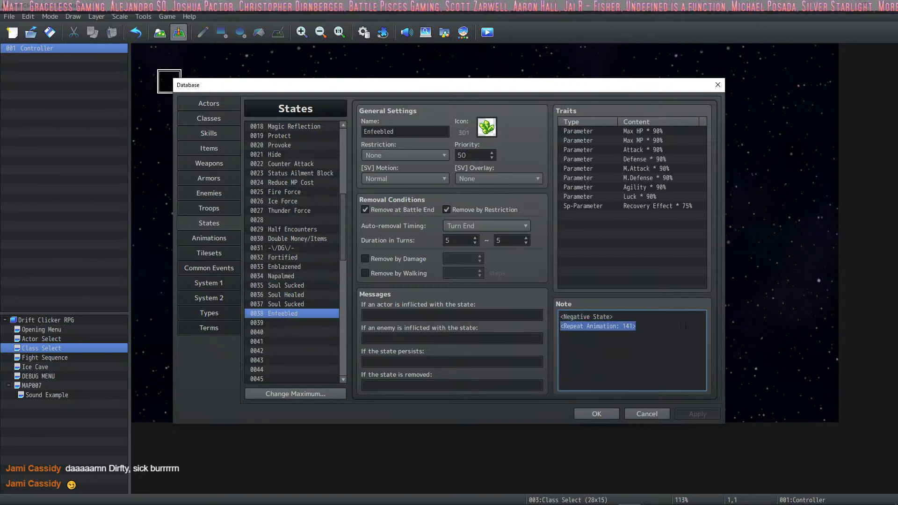
left_click(307, 285)
left_click(657, 367)
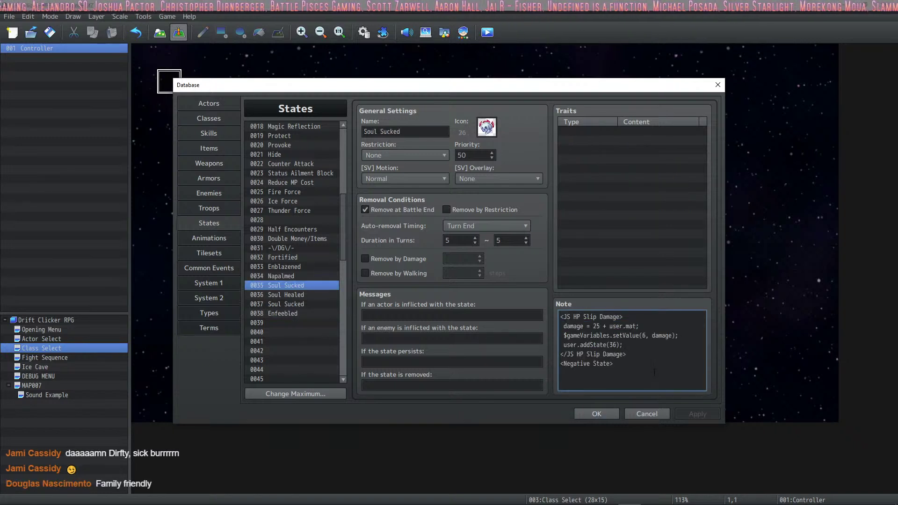
key("Return")
key("ctrl+v")
Step: Look up Soul Suck SAnim's ID, set state 0035 Soul Sucked's repeat animation to 142, and save the database changes
left_click(212, 238)
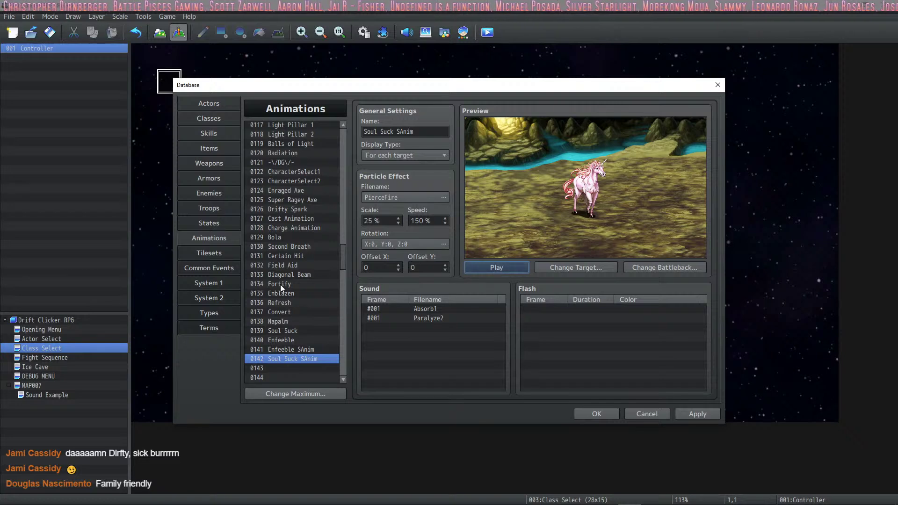
left_click(207, 224)
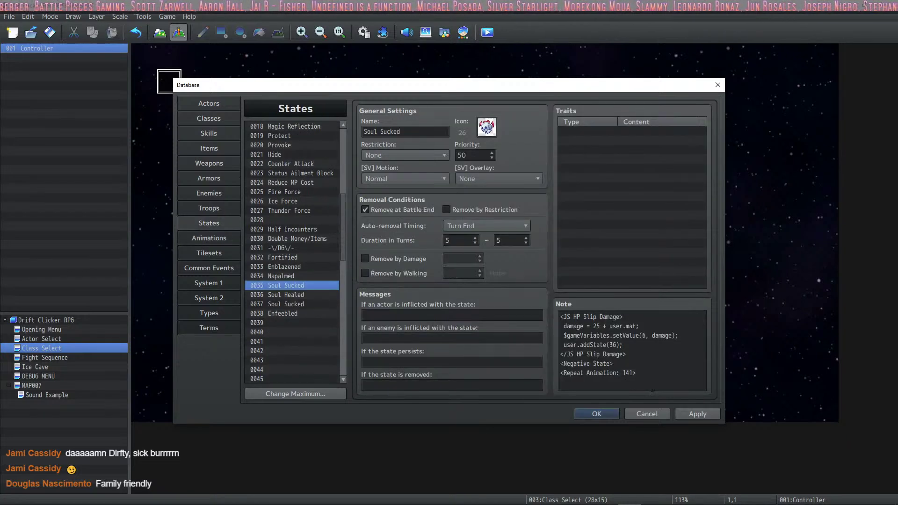
left_click(627, 372)
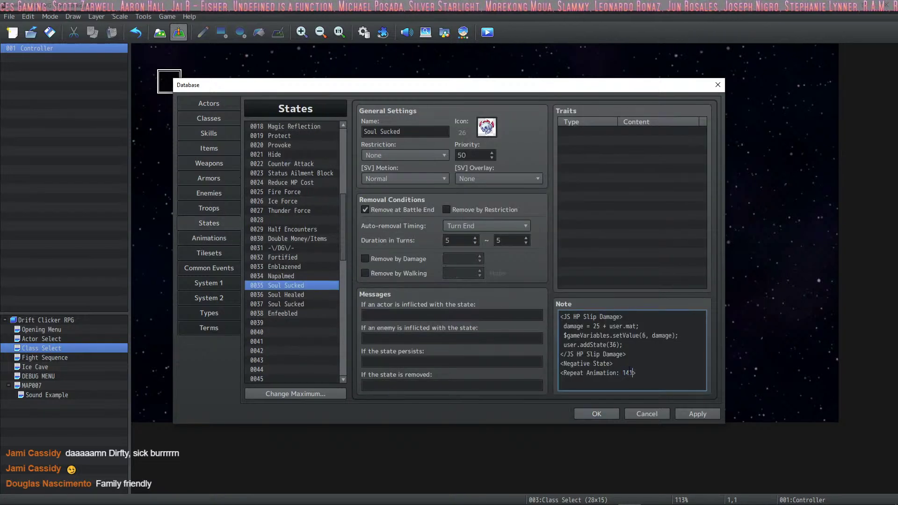
left_click(708, 415)
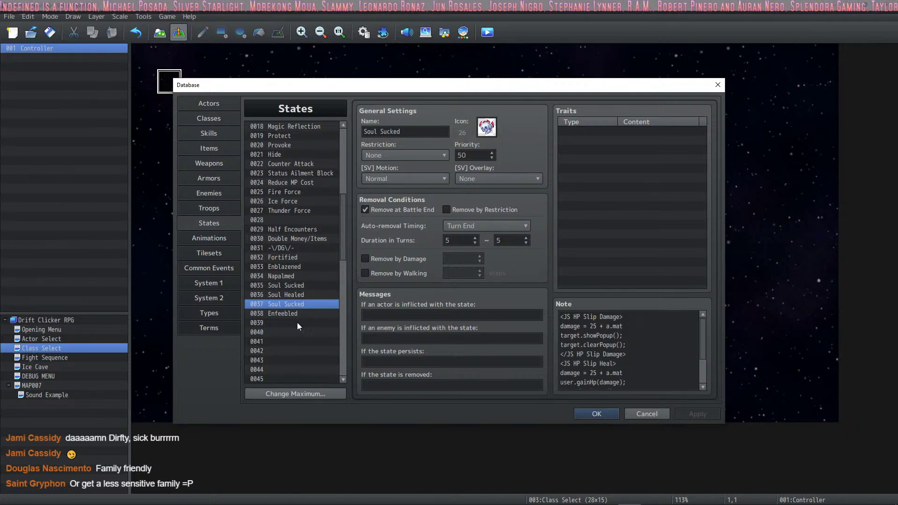
left_click(290, 313)
left_click(585, 415)
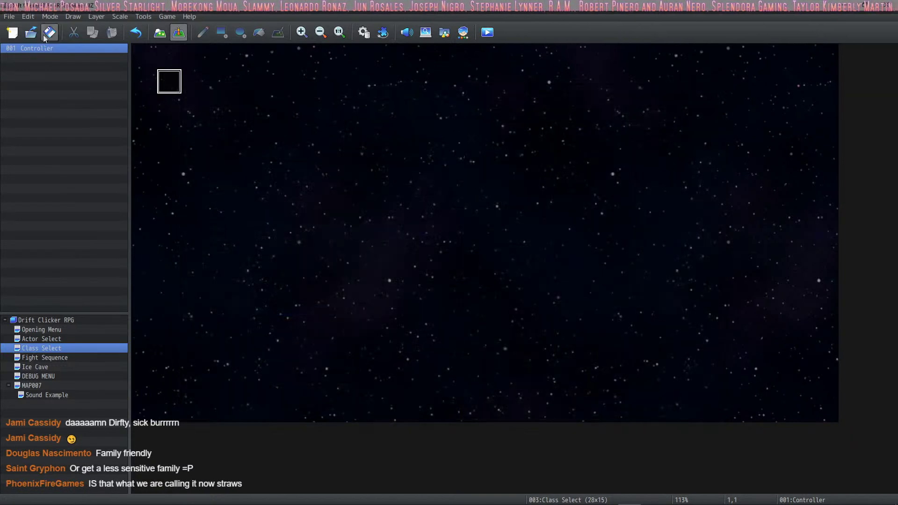
Step: Start a playtest with the purple-haired actor and choose the Necromancer class
left_click(488, 32)
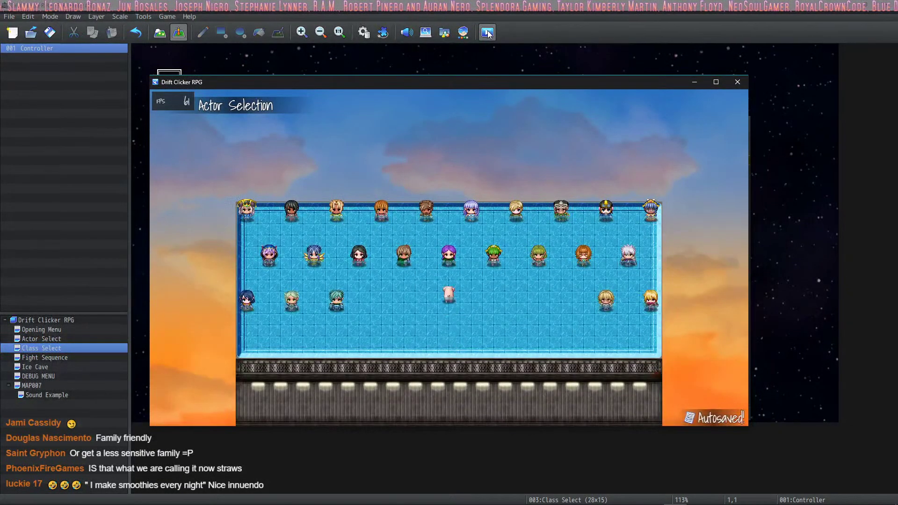
key("Return")
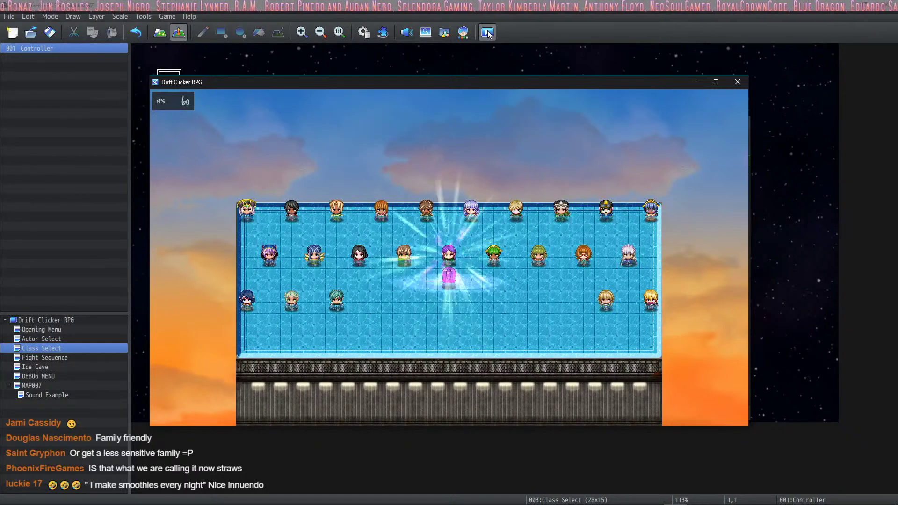
key("Return")
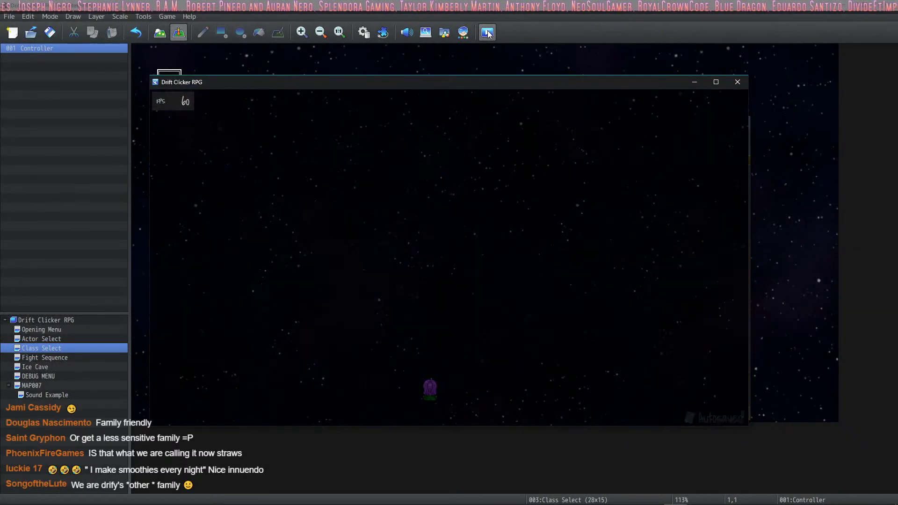
key("Up")
key("Return")
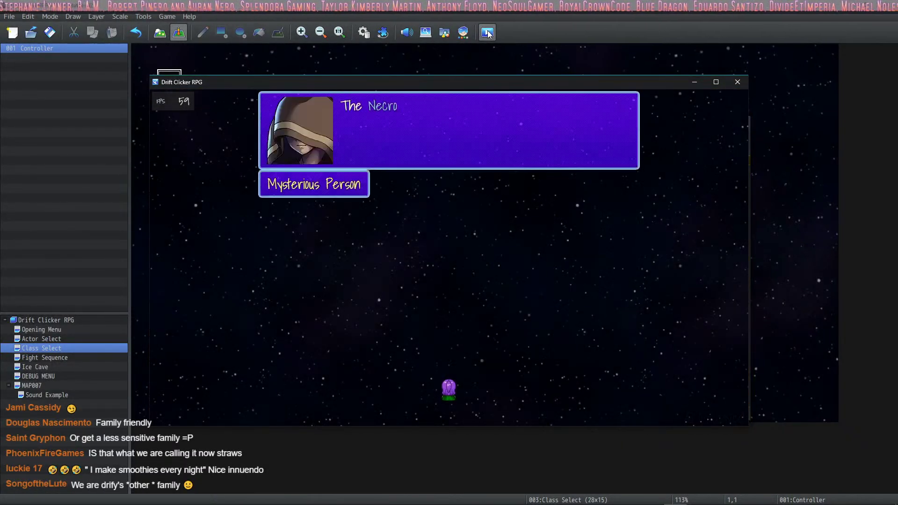
key("Return")
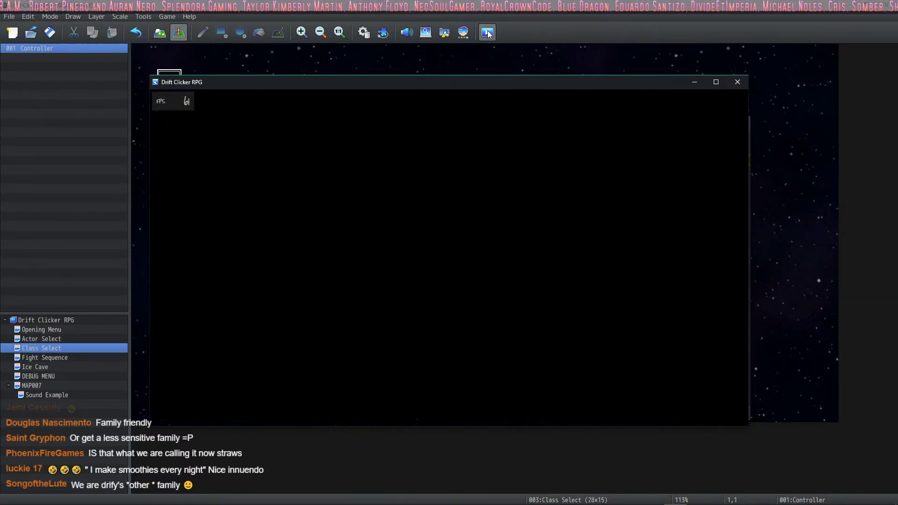
Step: Cast Curse: Enfeeble on the winged enemy in battle to test the Enfeebled state's repeating animation
key("Up")
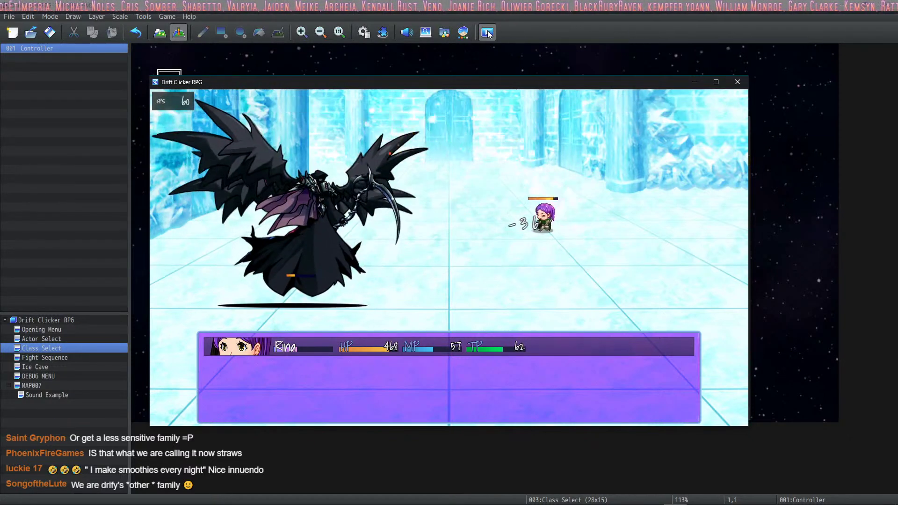
key("Down")
key("Return")
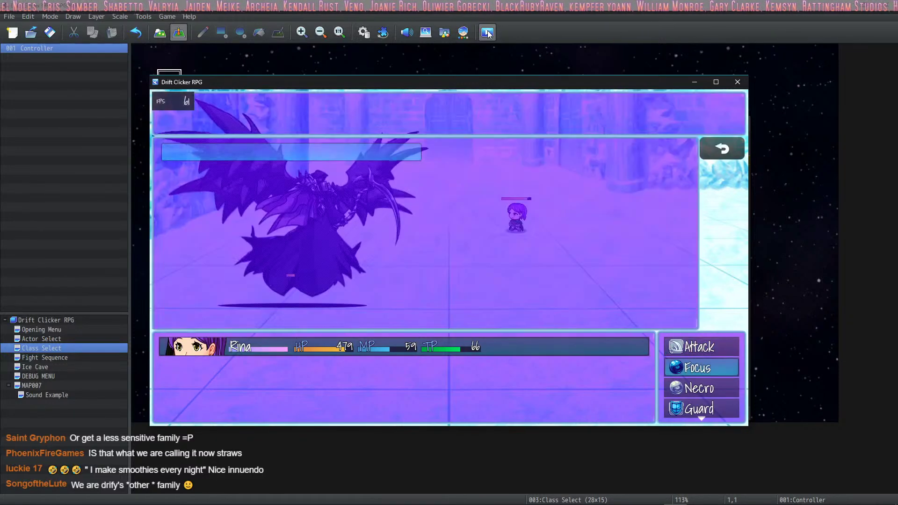
key("Escape")
key("Down")
key("Return")
key("Right")
key("Return")
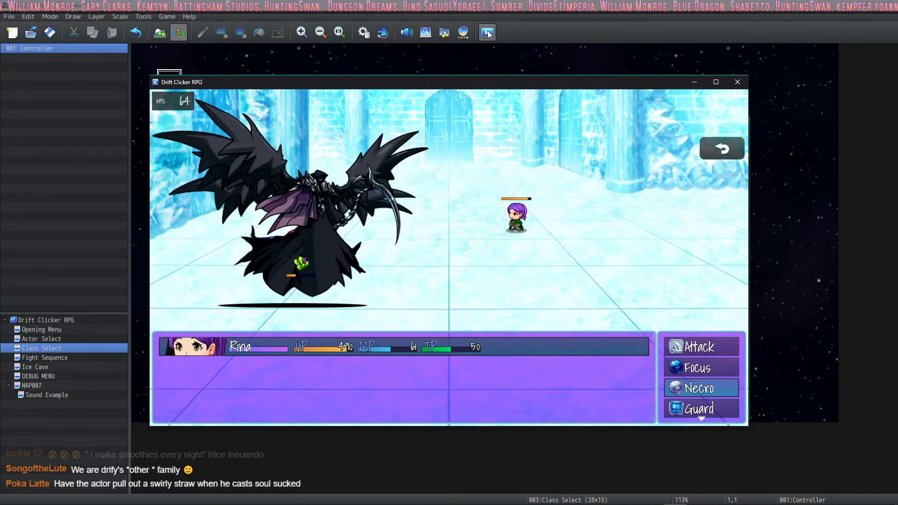
Step: Cast Soul Suck on the enfeebled enemy, watch the repeating state animations, and end the playtest
key("Up")
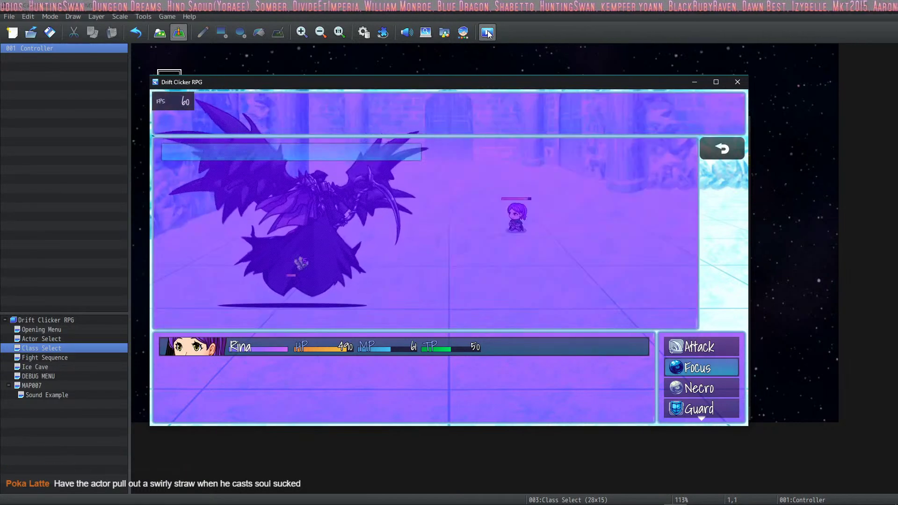
key("Down")
key("Return")
key("Return")
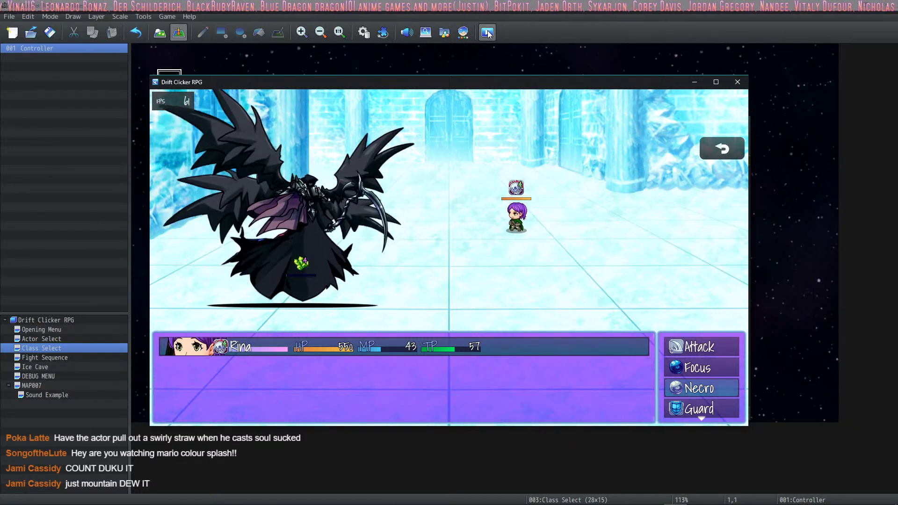
key("Return")
key("Return")
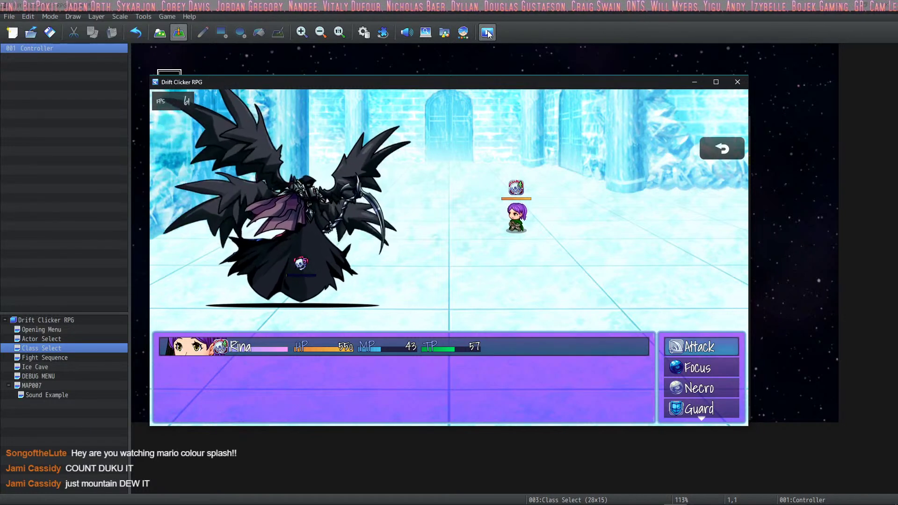
left_click(737, 82)
Step: Read the Repeat Animation notetag description and its warning in the VisuMZ_3_VisualStateEffects plugin help
left_click(382, 33)
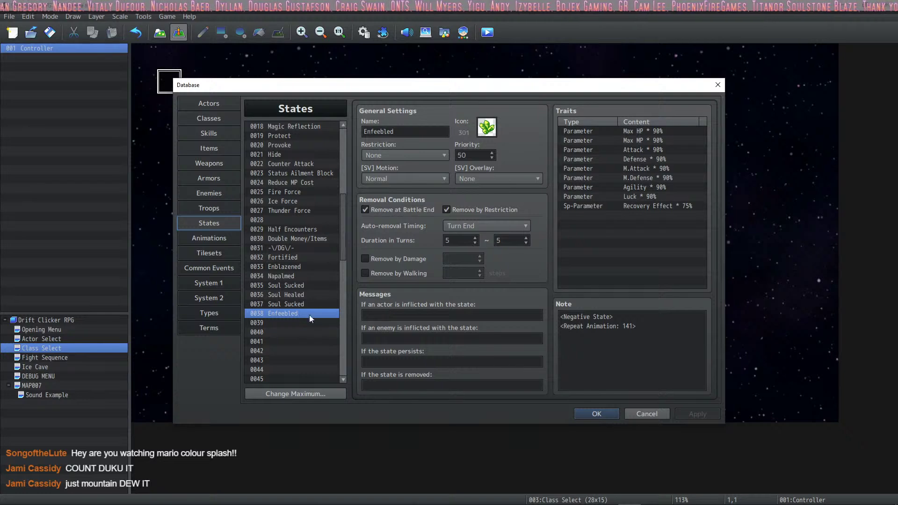
left_click(579, 412)
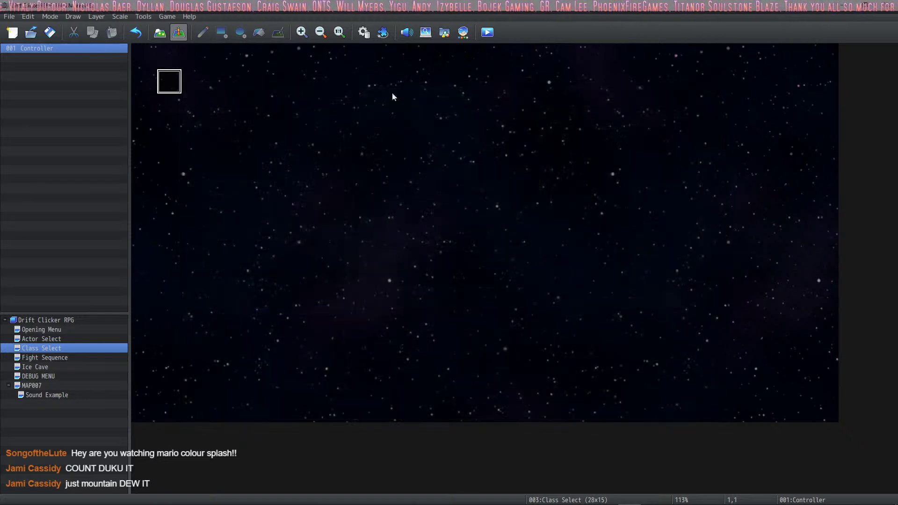
left_click(382, 33)
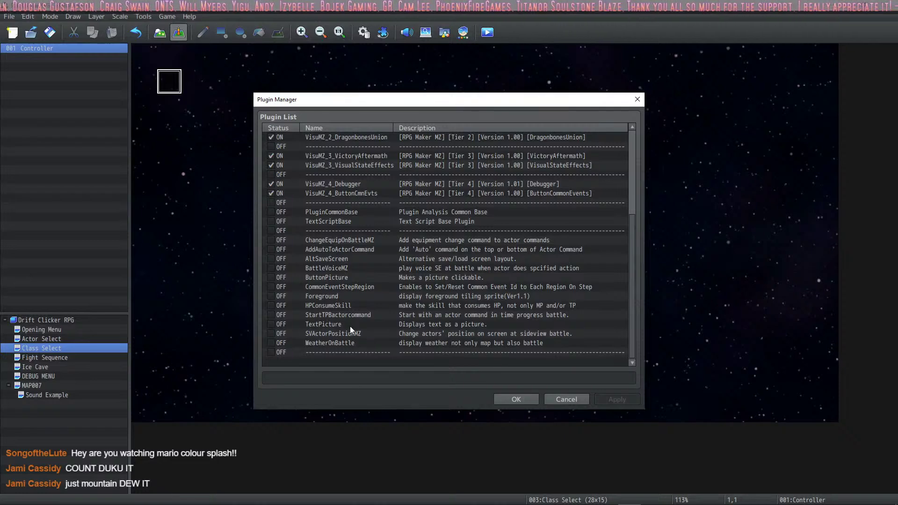
left_click(353, 167)
double_click(353, 167)
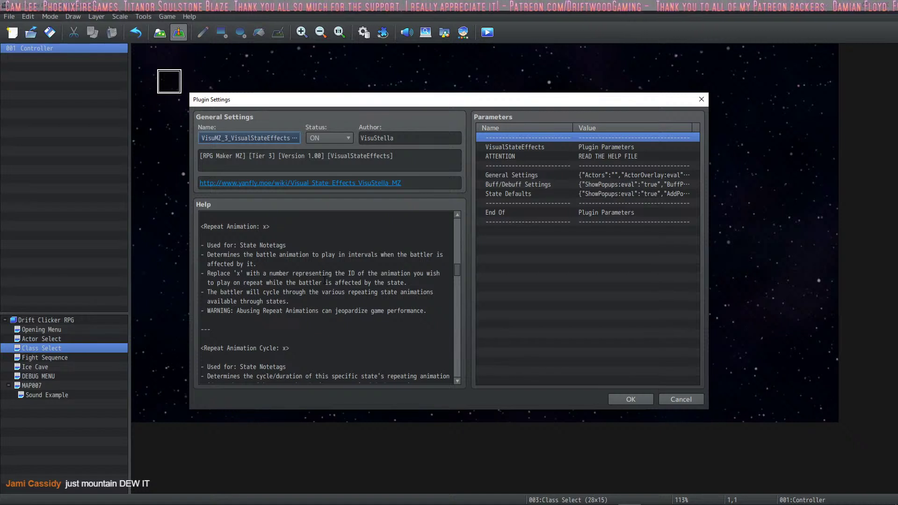
scroll(323, 283, "up", 1)
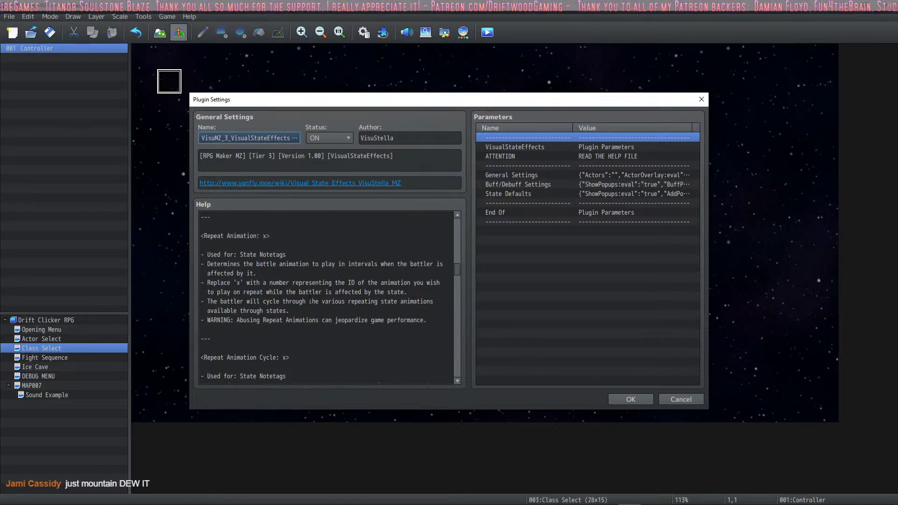
left_click(207, 338)
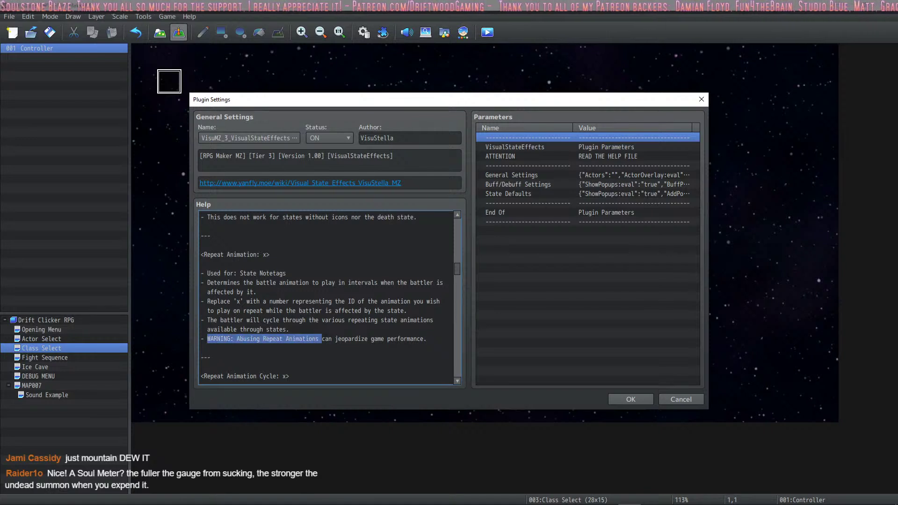
left_click(419, 337)
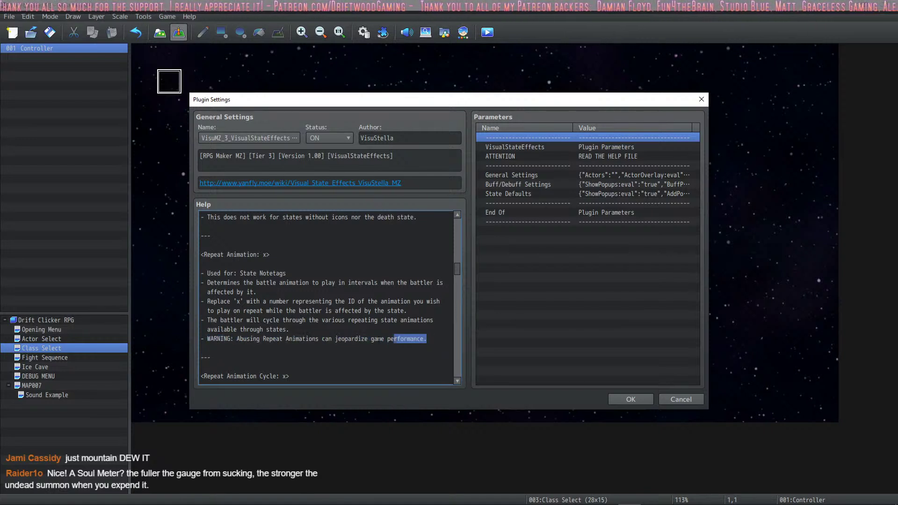
Step: Read the Repeat Animation Cycle description in the plugin help, copy its notetag, and close the plugin windows
left_click_drag(394, 338, 269, 338)
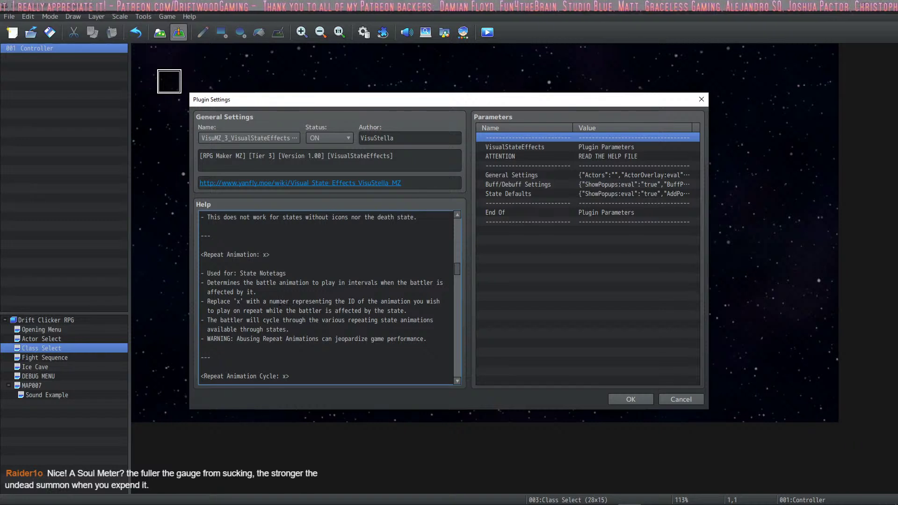
scroll(264, 303, "down", 3)
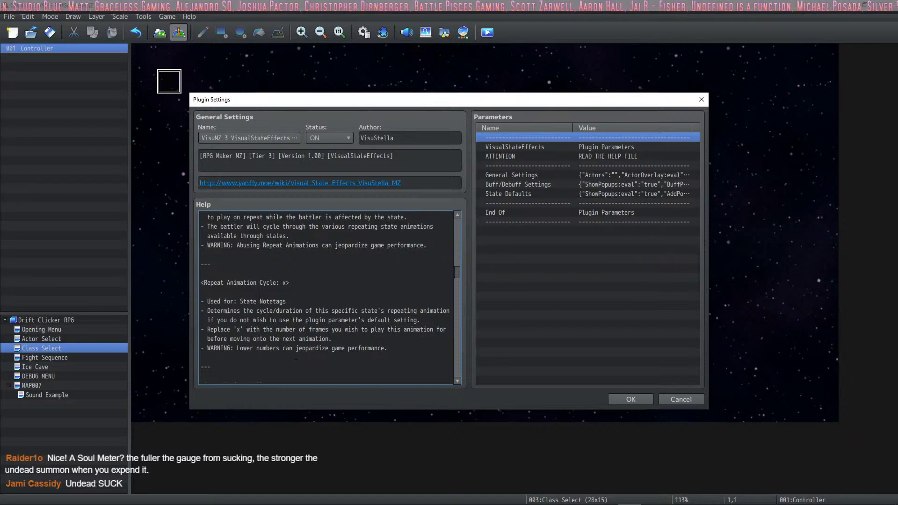
left_click_drag(290, 282, 218, 283)
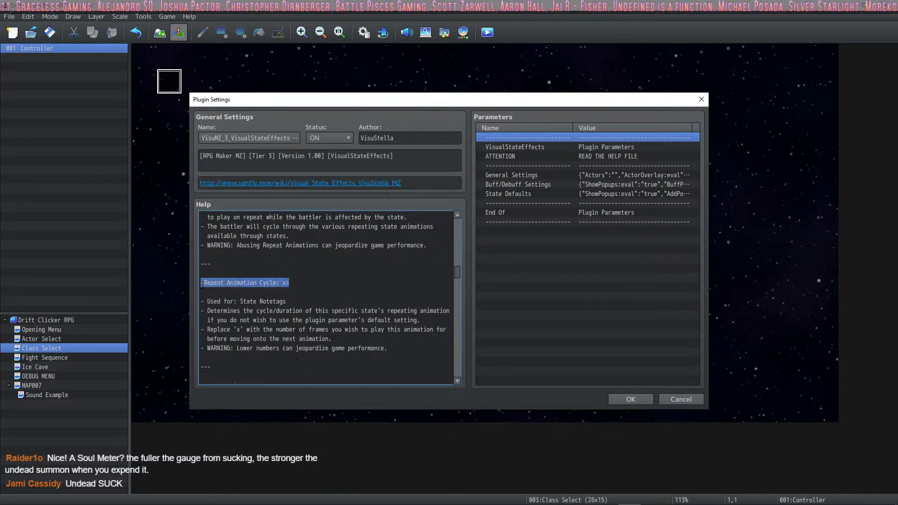
scroll(344, 320, "down", 4)
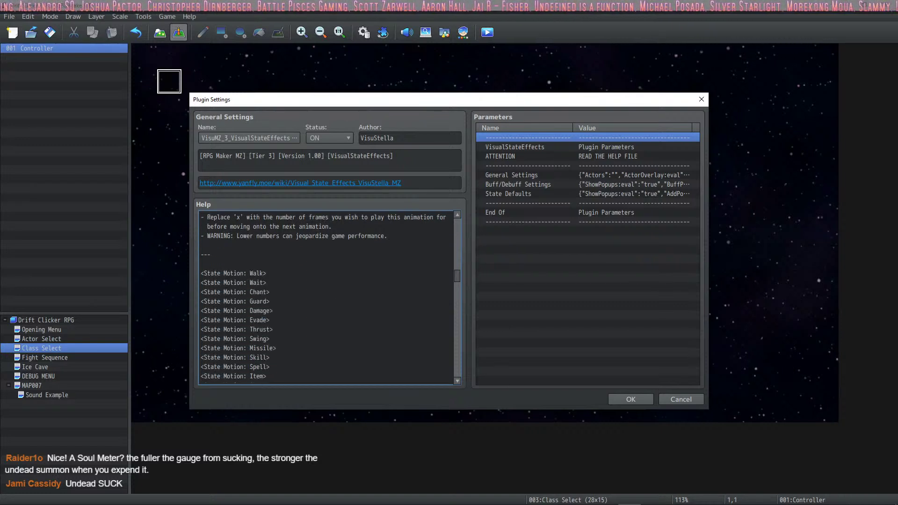
left_click(636, 398)
left_click(519, 398)
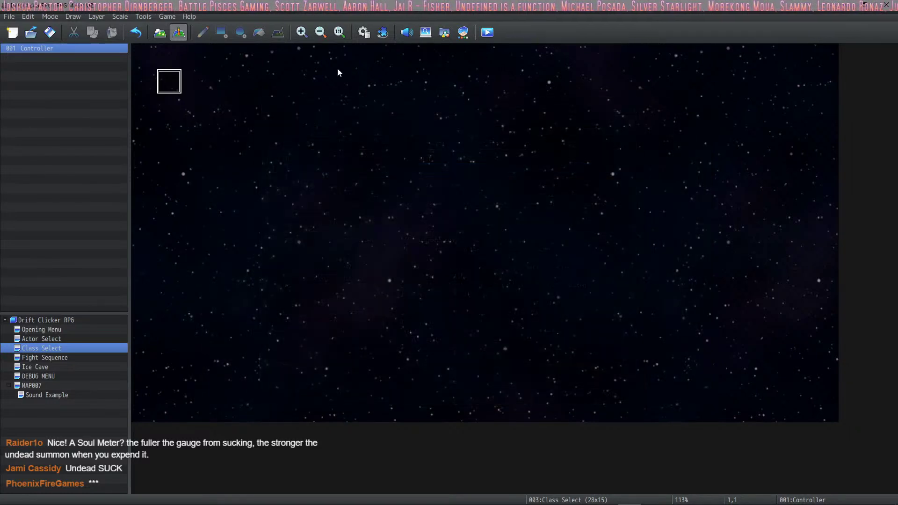
Step: Add the notetag <Repeat Animation Cycle: 30> below the Repeat Animation line in the Enfeebled state's note
left_click(370, 33)
left_click(637, 326)
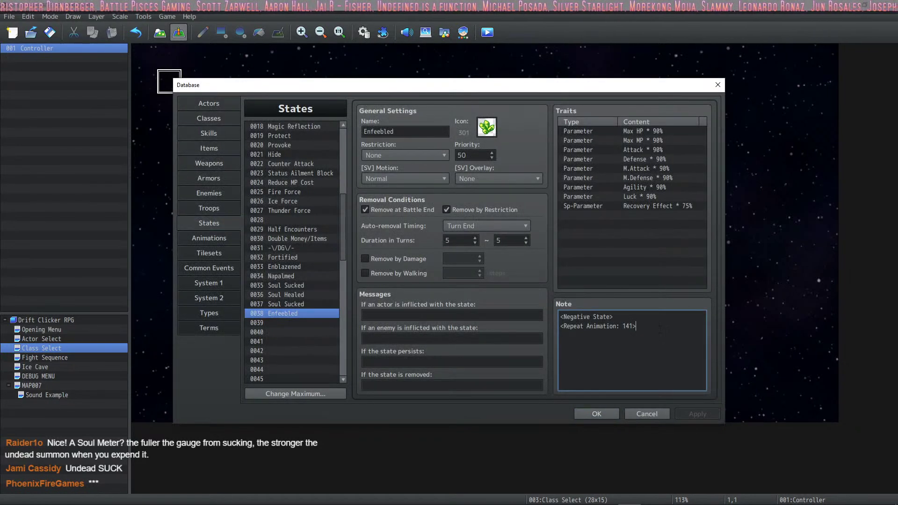
key("Return")
type("<Repeat Animation Cycle: x>")
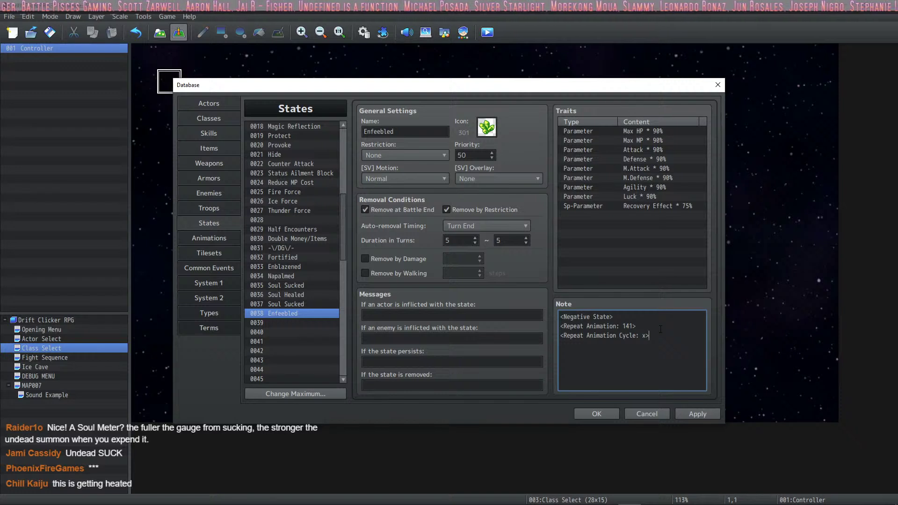
key("Left")
key("BackSpace")
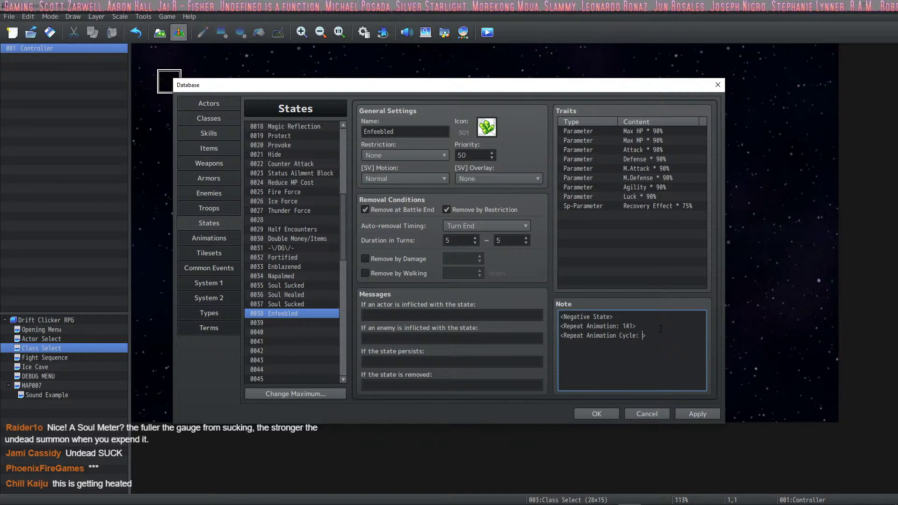
type("20")
left_click_drag(656, 334, 555, 337)
left_click(649, 335)
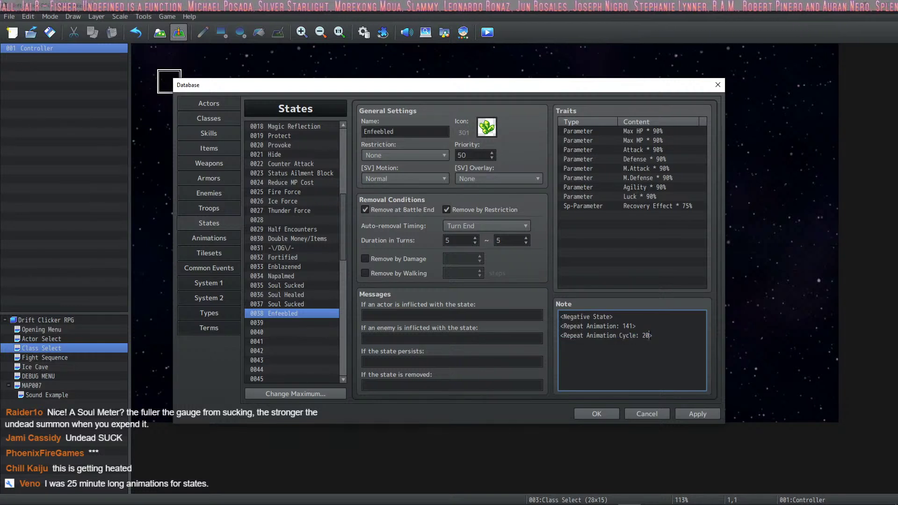
double_click(647, 336)
type("30")
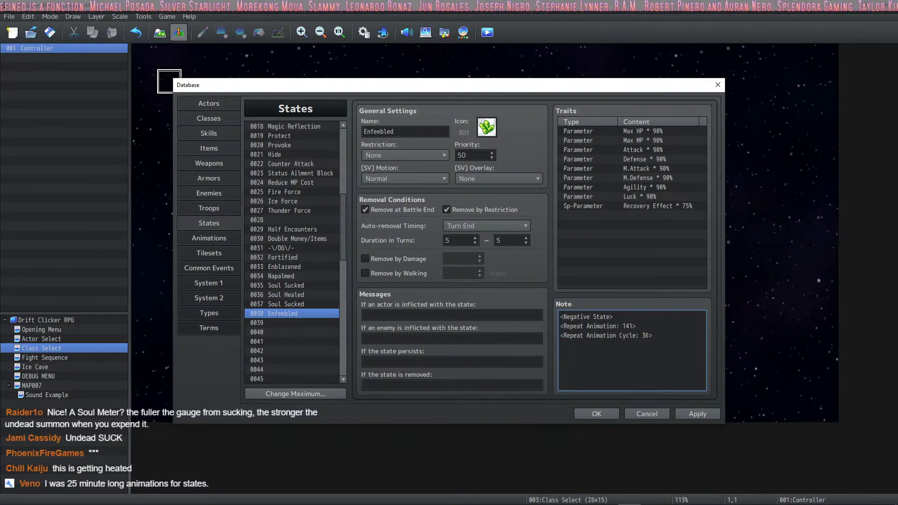
Step: Copy Enfeebled's Repeat Animation Cycle line and check the notes of the Soul Sucked and Soul Healed states for a repeating animation
left_click_drag(652, 335, 549, 336)
key("ctrl+c")
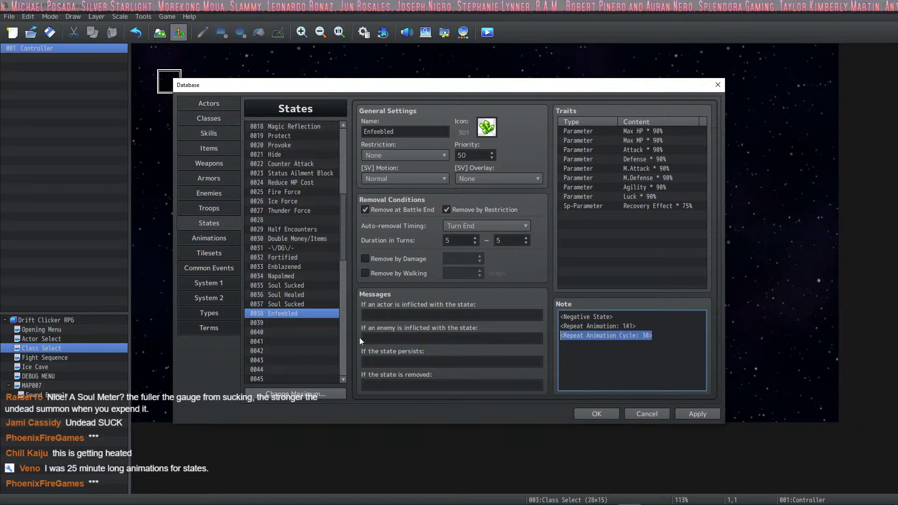
left_click(301, 304)
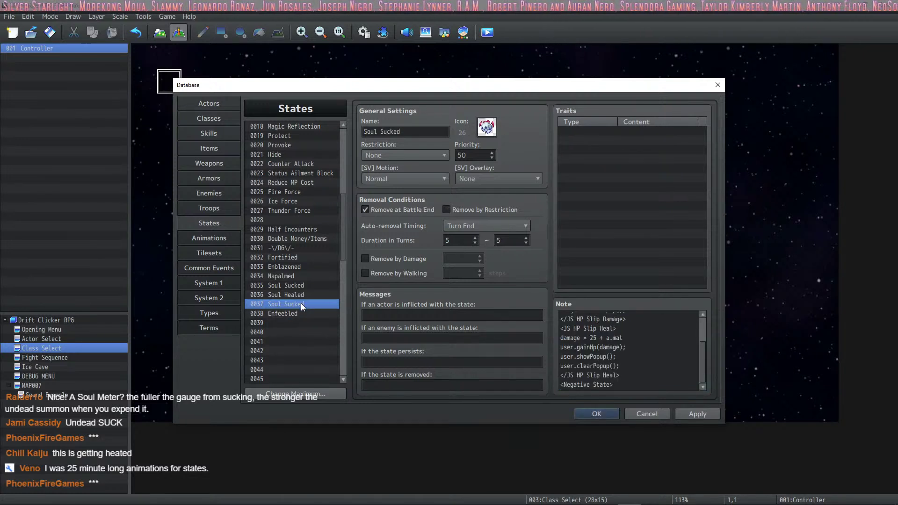
left_click(308, 295)
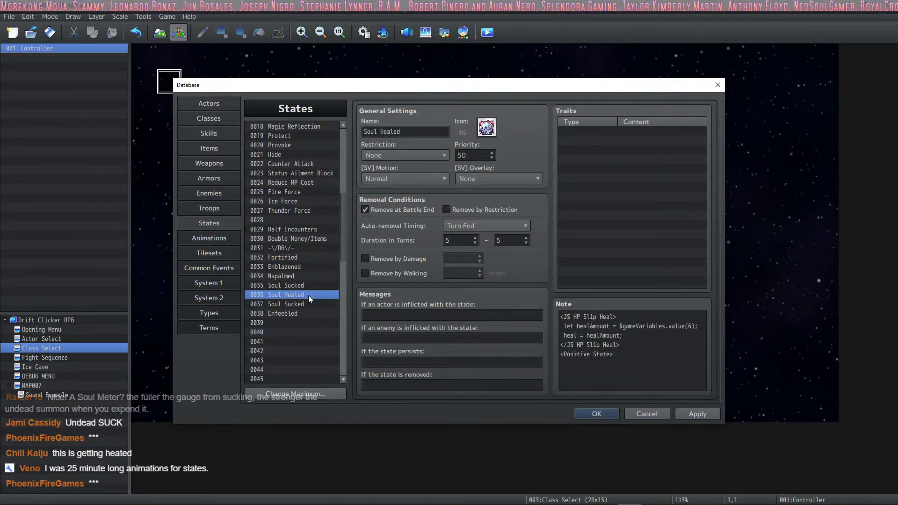
left_click(308, 284)
left_click(302, 297)
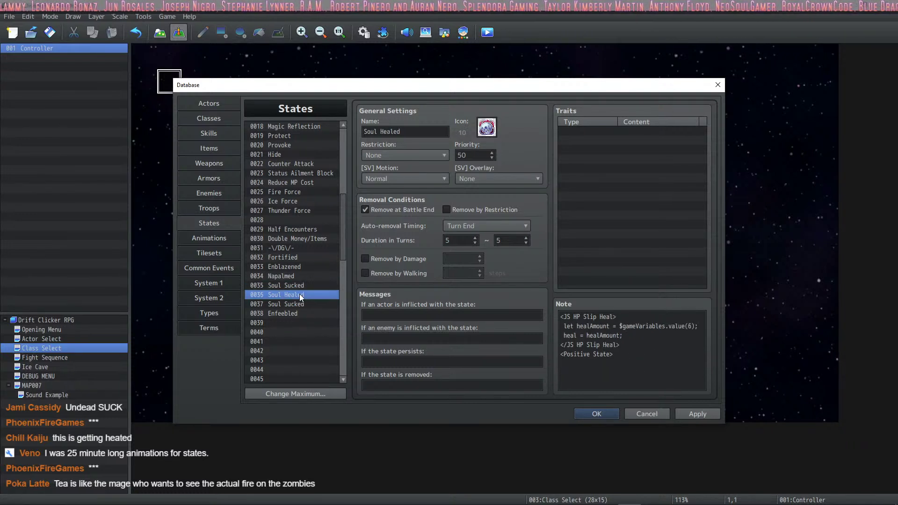
left_click(303, 286)
left_click(307, 277)
left_click(305, 287)
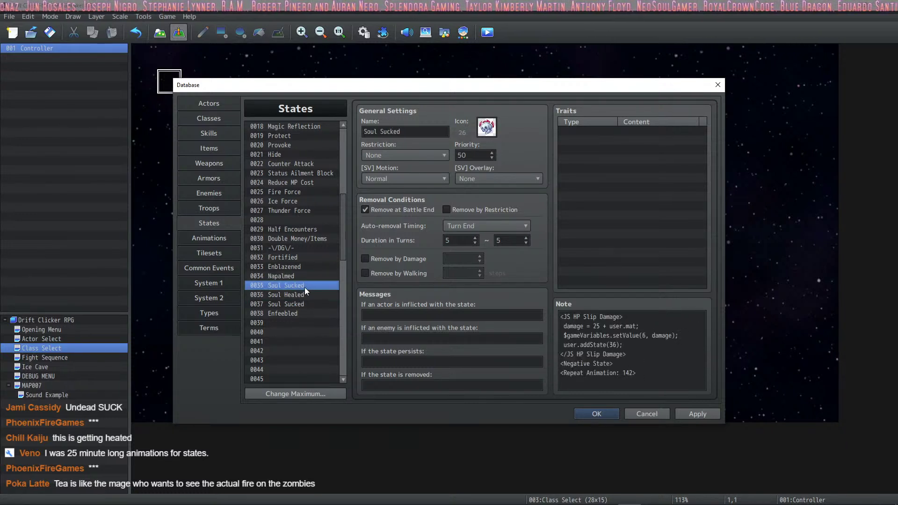
left_click(304, 295)
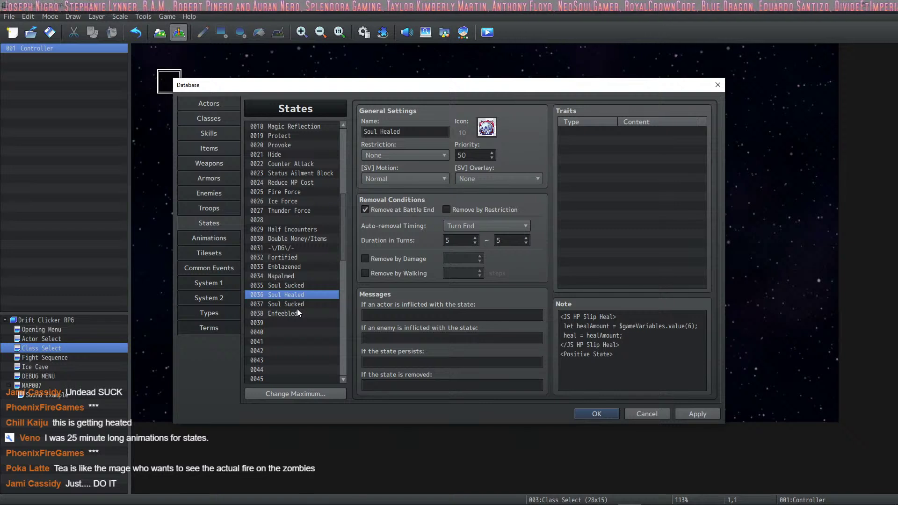
left_click(298, 313)
left_click(299, 304)
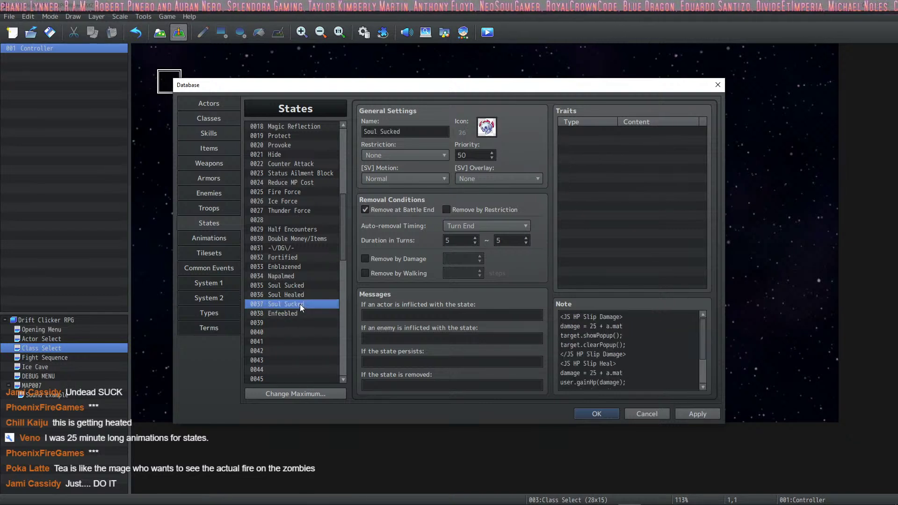
scroll(616, 357, "down", 2)
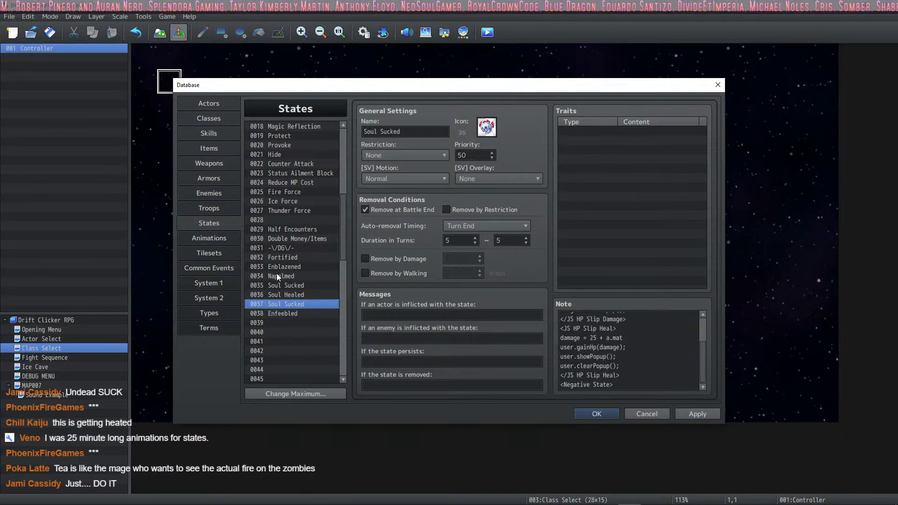
Step: Paste <Repeat Animation Cycle: 30> at the end of state 0035 Soul Sucked's note, then apply the changes and close the database
left_click(288, 285)
left_click(664, 376)
key("Return")
key("ctrl+v")
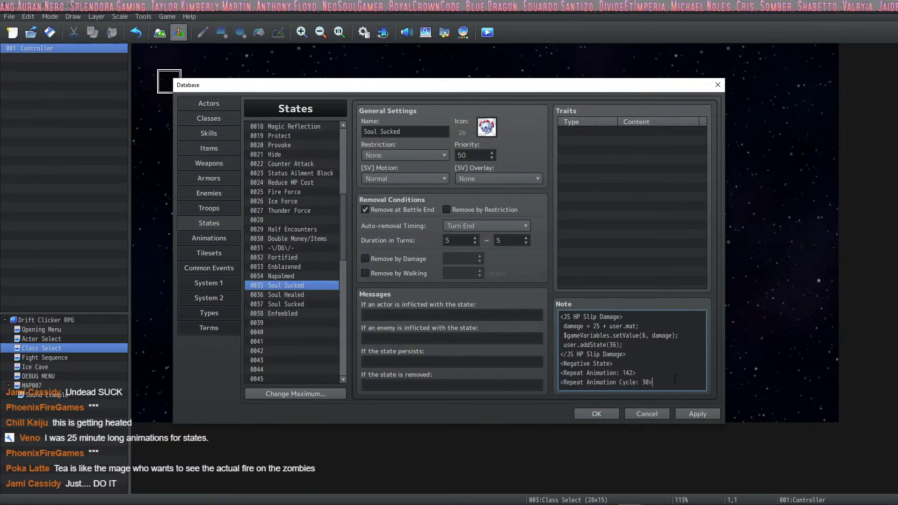
left_click(698, 415)
left_click(596, 414)
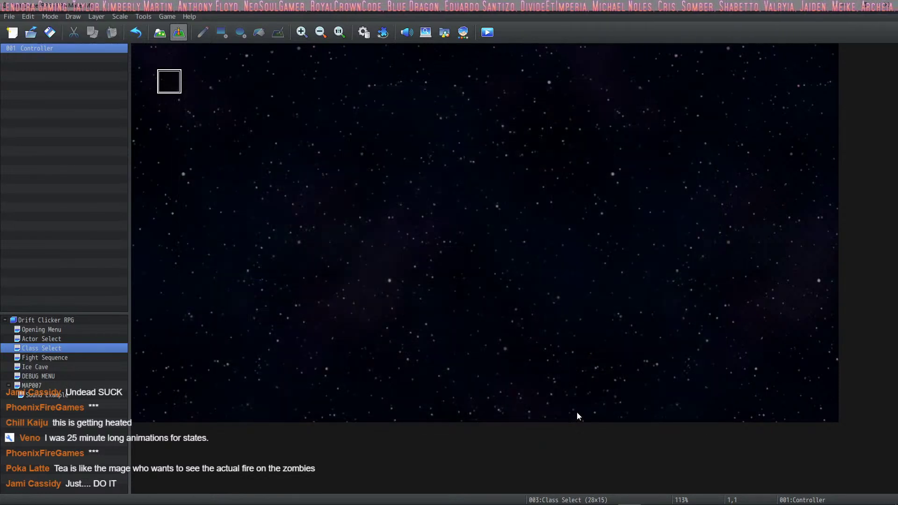
Step: Start a playtest, pick the hooded purple-haired actor, and choose the Necromancer class
left_click(487, 35)
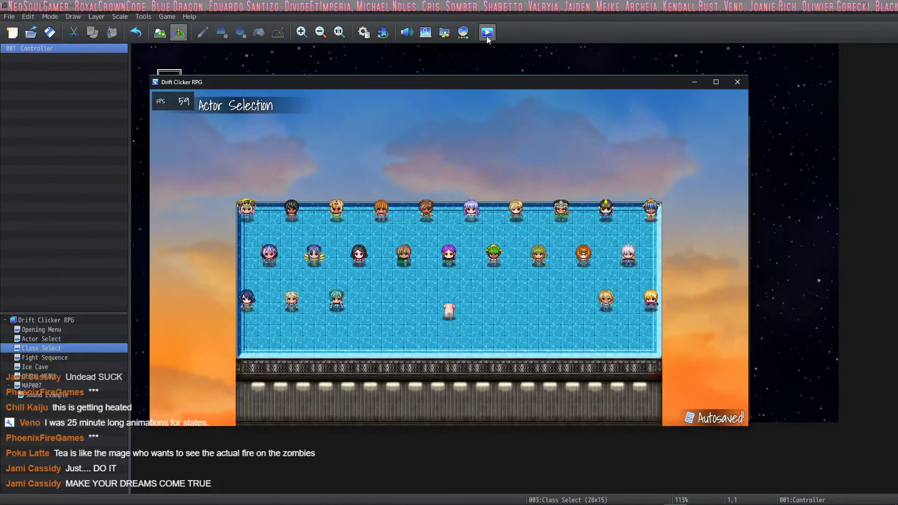
key("Left")
key("Up")
key("Return")
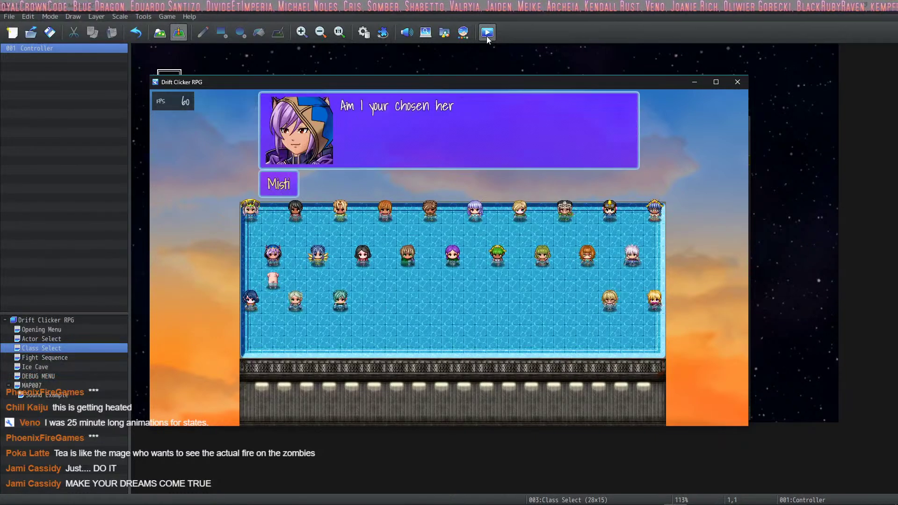
key("Return")
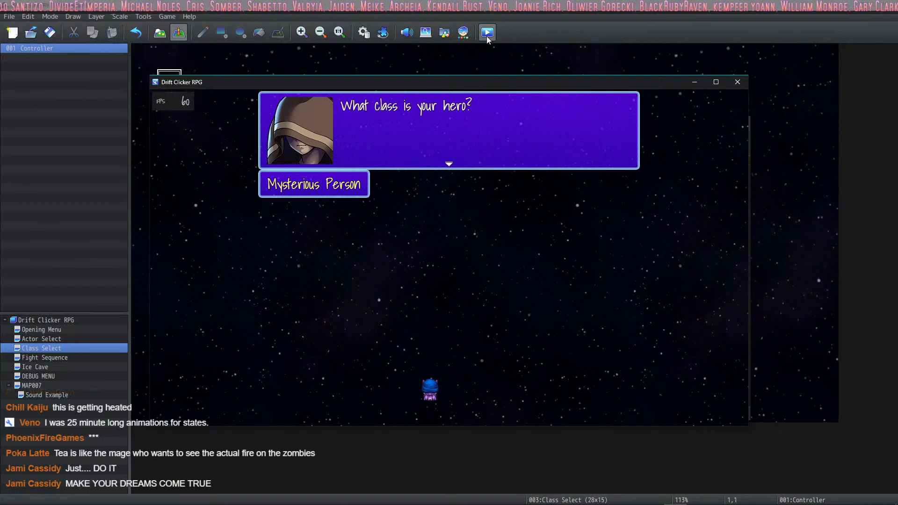
key("Return")
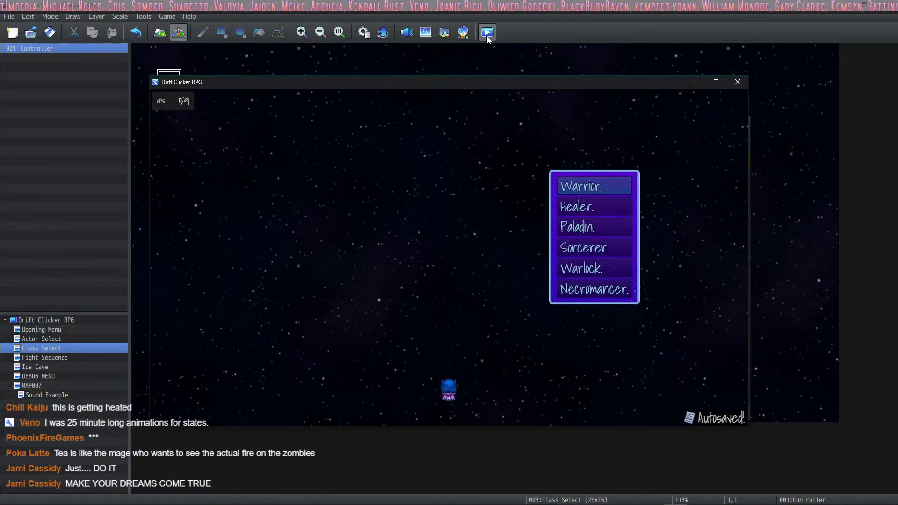
key("Up")
key("Return")
key("Return")
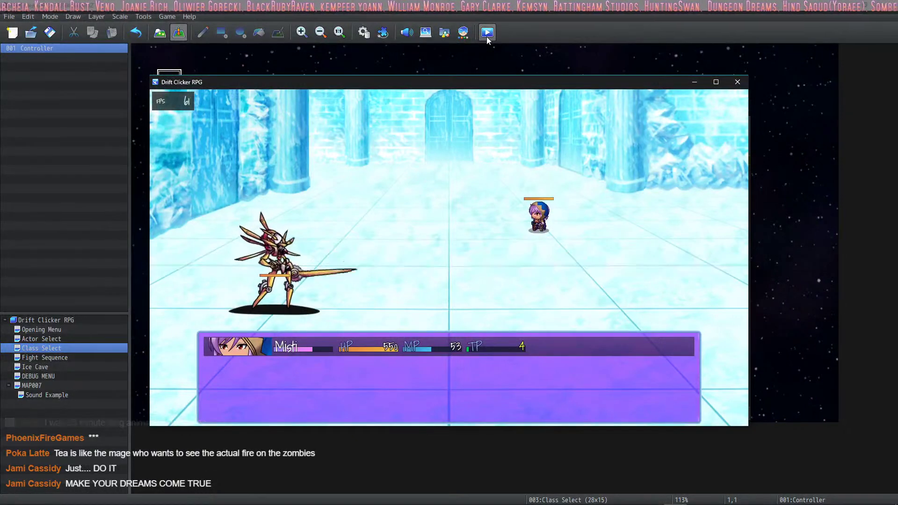
Step: Cast Soul Suck twice on the winged enemy to test the faster repeating animation of the Soul Sucked state
key("Down")
key("Down")
key("Return")
key("Return")
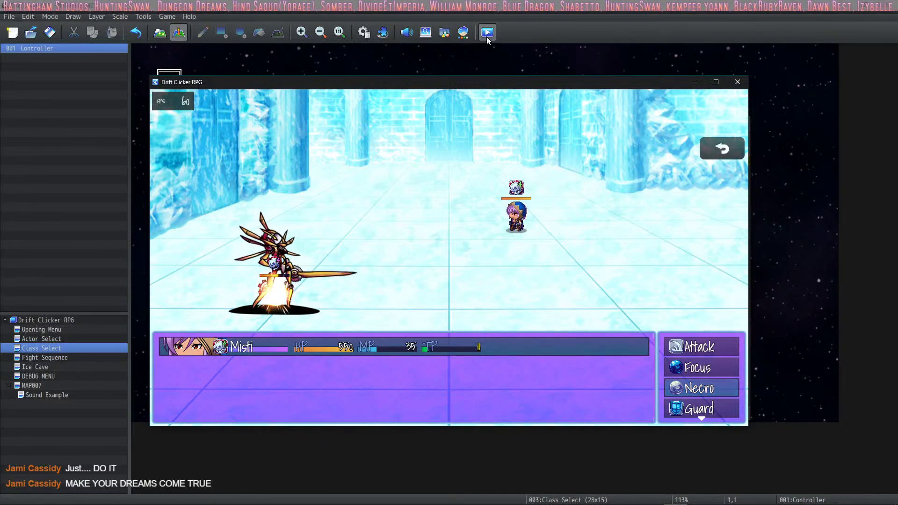
key("Up")
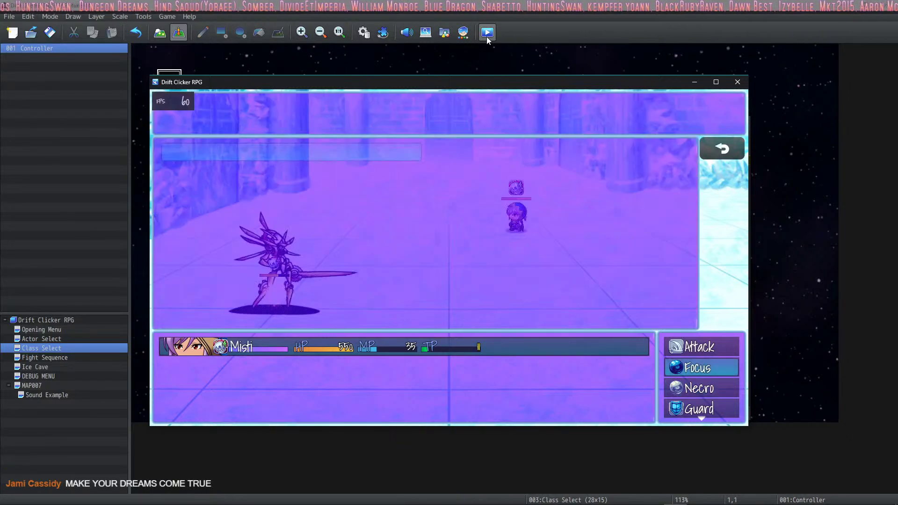
key("Down")
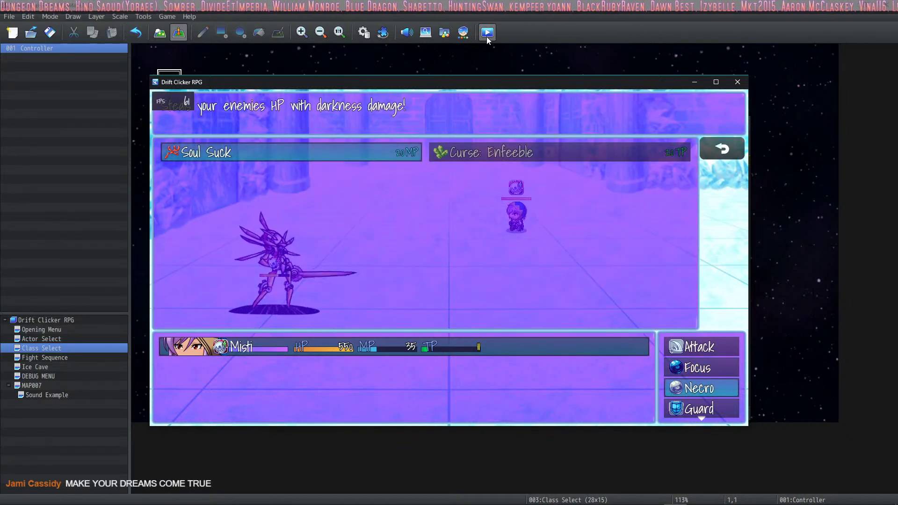
key("Return")
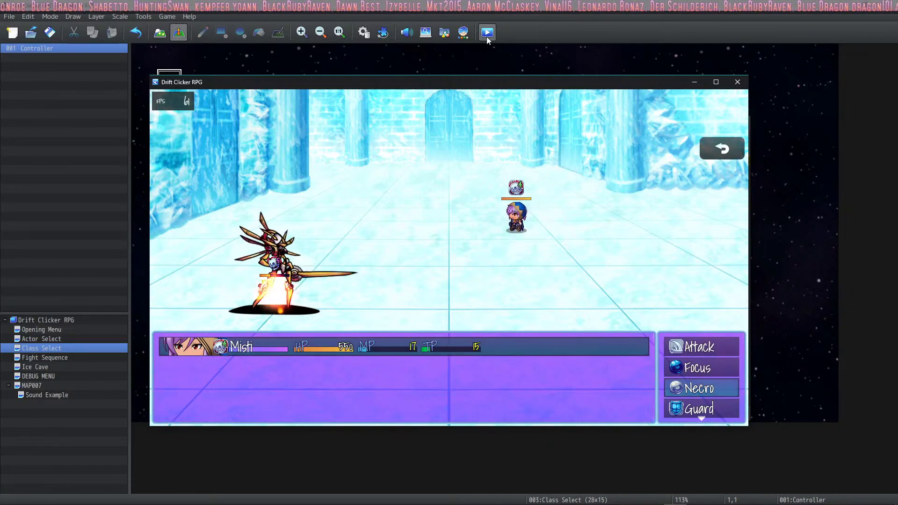
Step: Check the Necro skills, back out, and attack the winged enemy to build up TP
key("Return")
key("Right")
key("Escape")
key("Up")
key("Up")
key("Return")
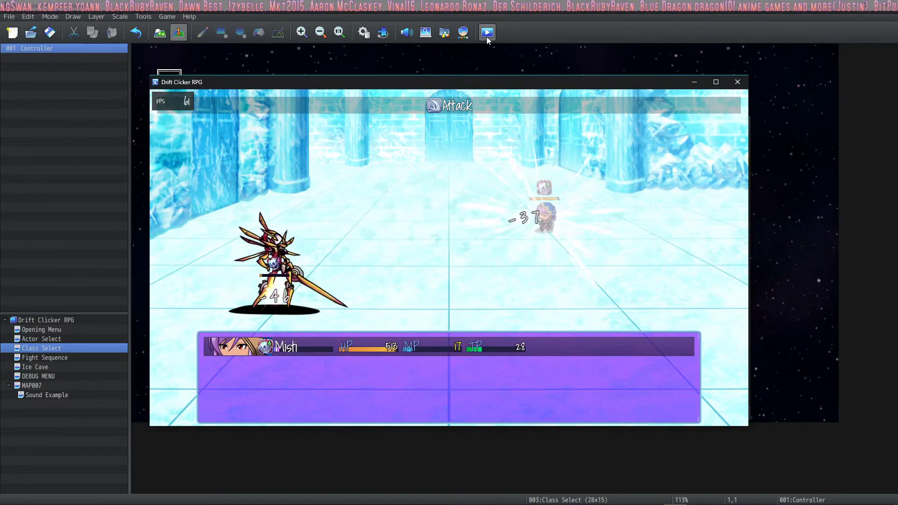
Step: Cast Curse: Enfeeble on the soul-sucked enemy and watch both states' repeating animations cycle
key("Down")
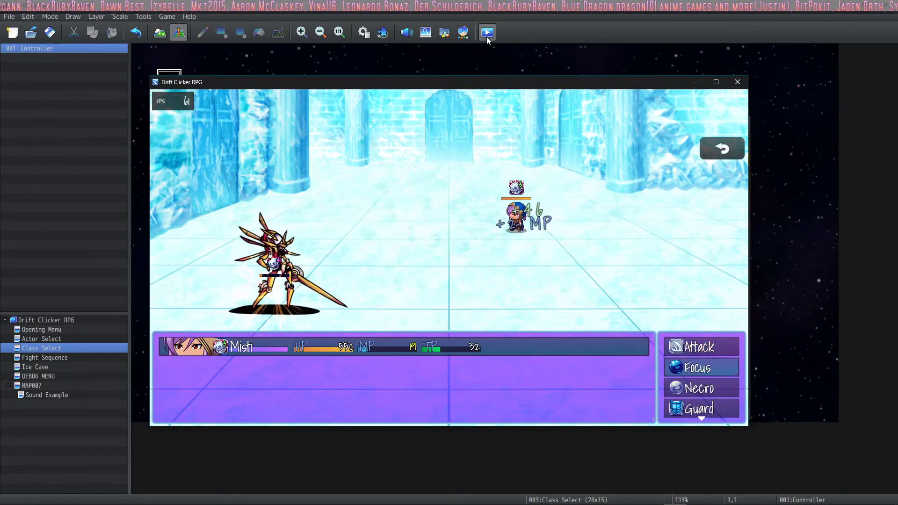
key("Down")
key("Return")
key("Right")
key("Return")
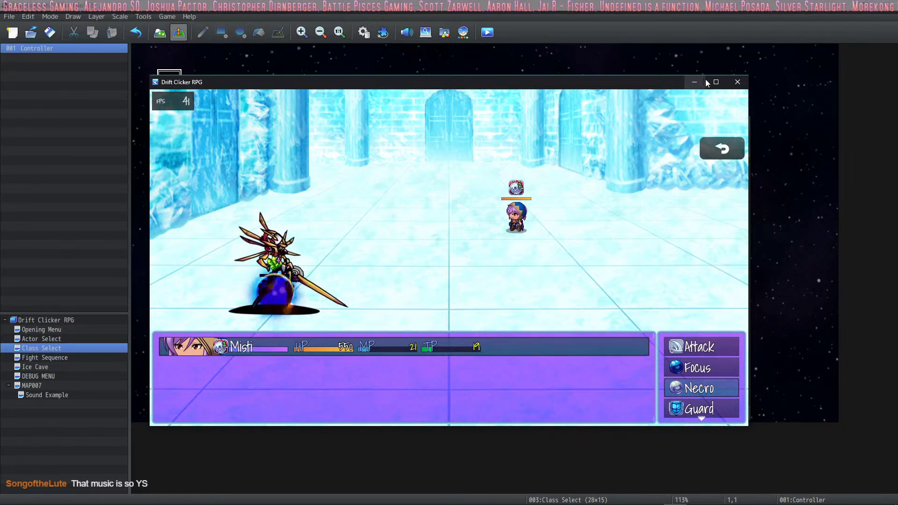
Step: Cast Soul Suck on the enfeebled enemy to finish the battle and advance through the victory screen
key("Return")
key("Left")
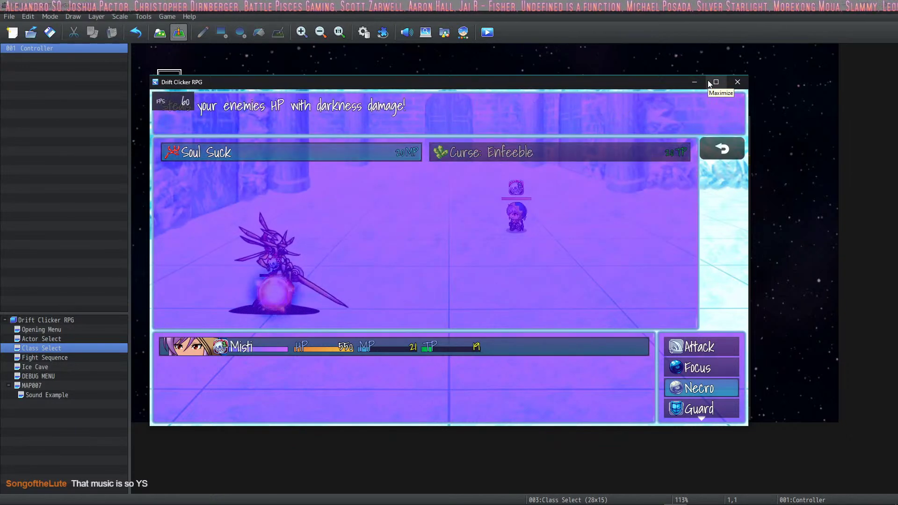
key("Return")
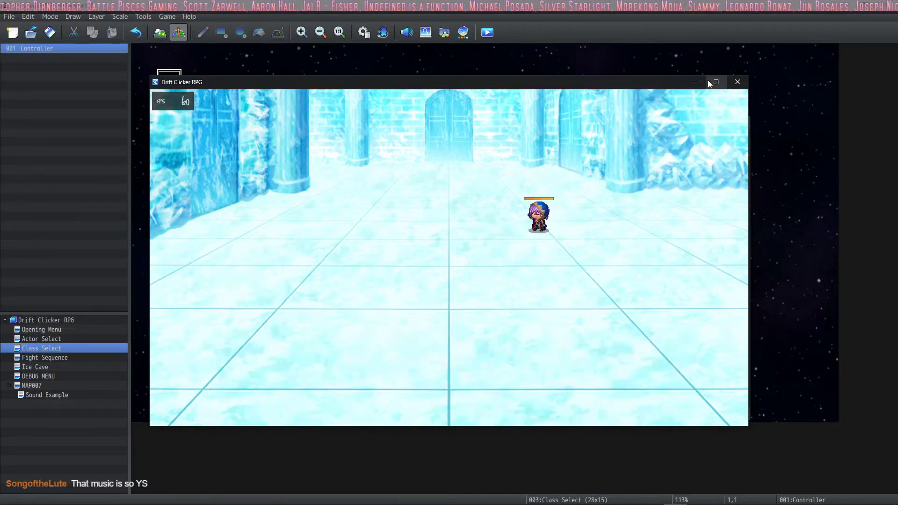
key("z")
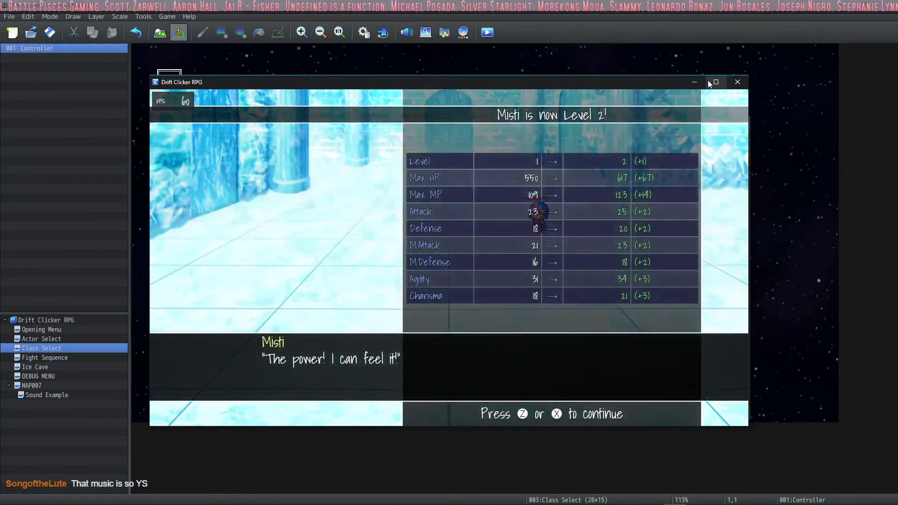
Step: Continue past the level-up screen into the next battle and cast Curse: Enfeeble on the horned goat enemy
key("z")
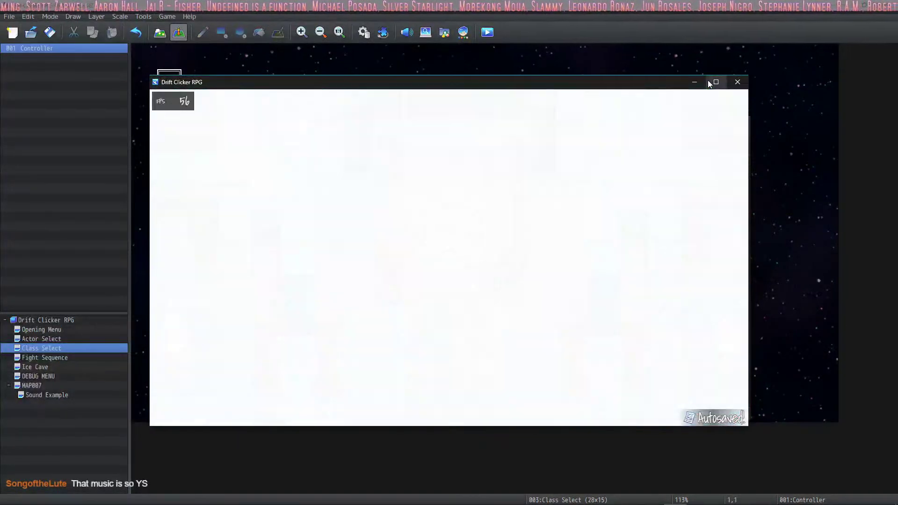
key("z")
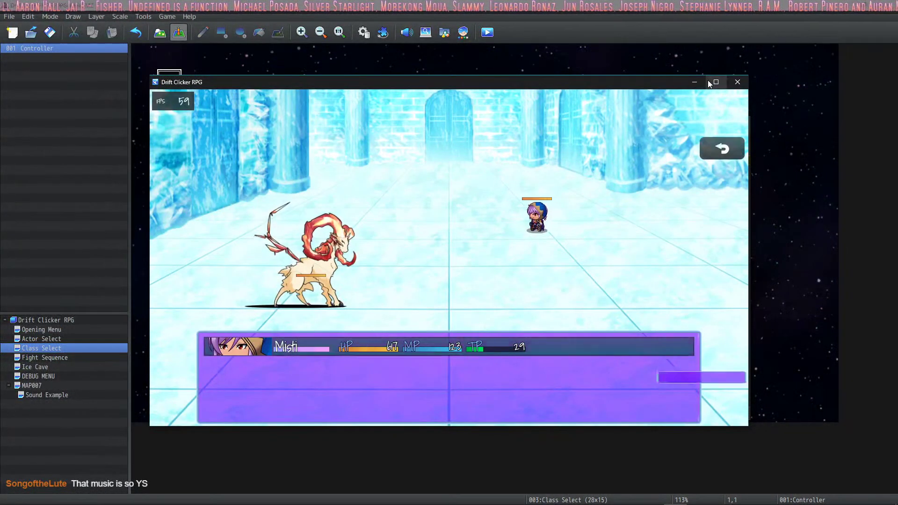
key("Down")
key("z")
key("x")
key("Down")
key("z")
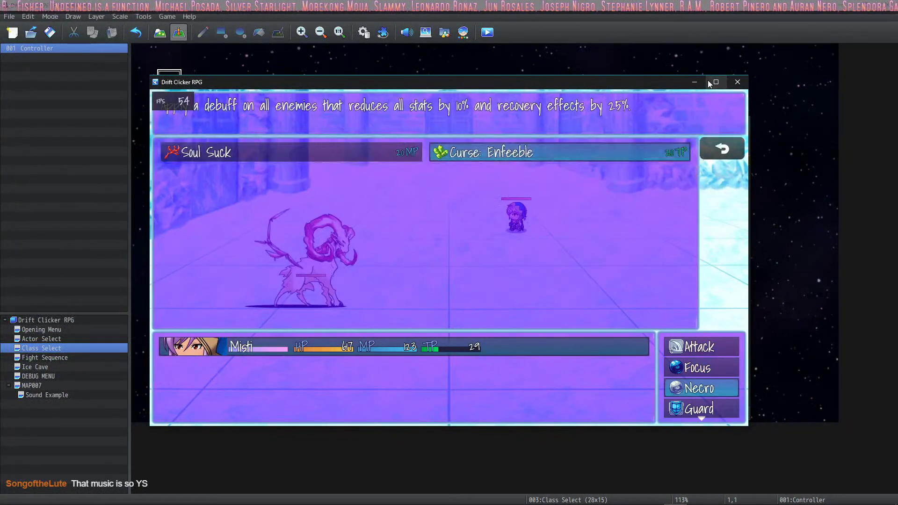
key("Left")
key("Right")
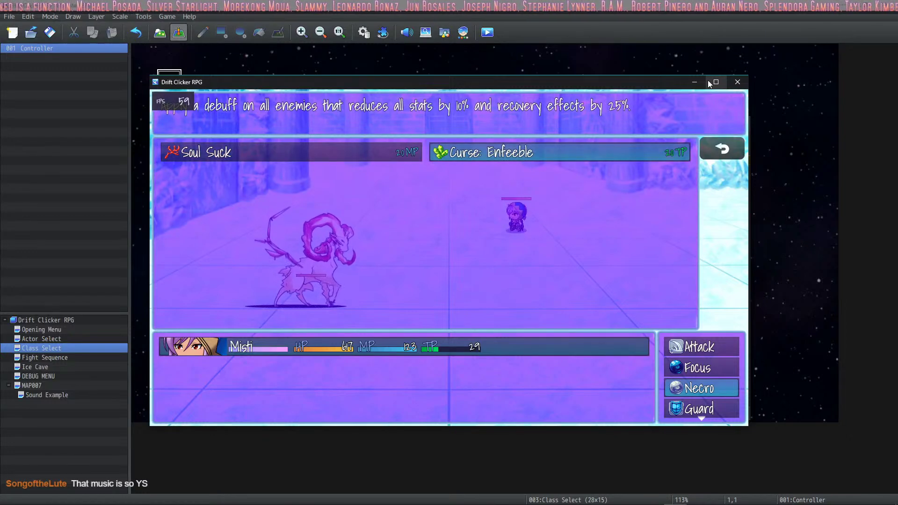
key("z")
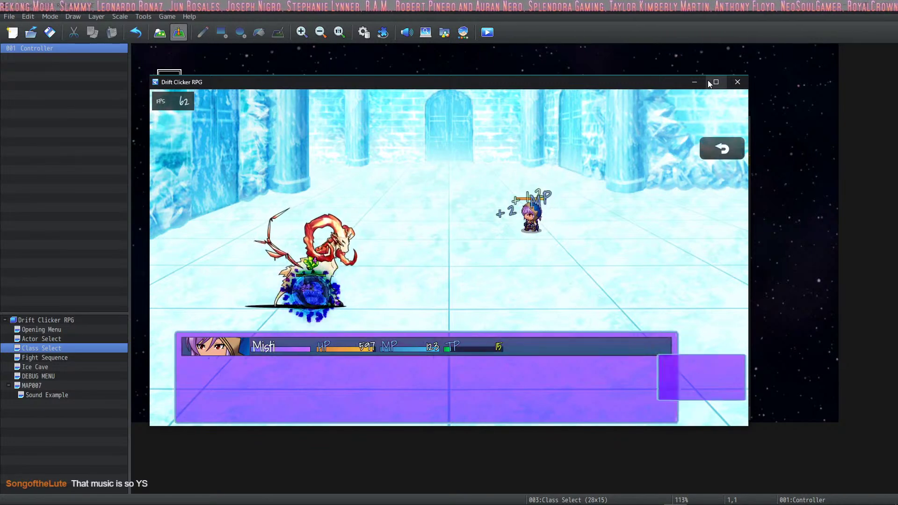
Step: Cast Soul Suck on the enfeebled goat enemy and watch both states' repeating animations cycle
key("z")
key("Left")
key("z")
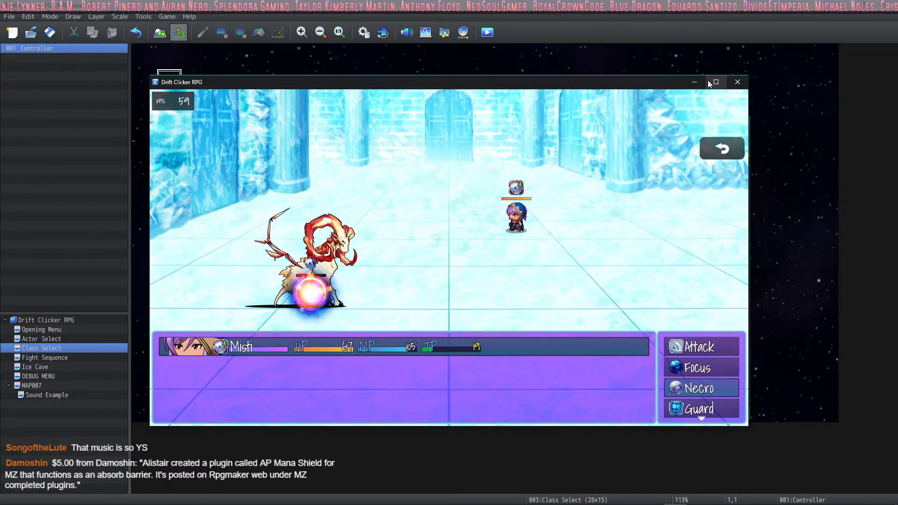
key("Up")
key("Up")
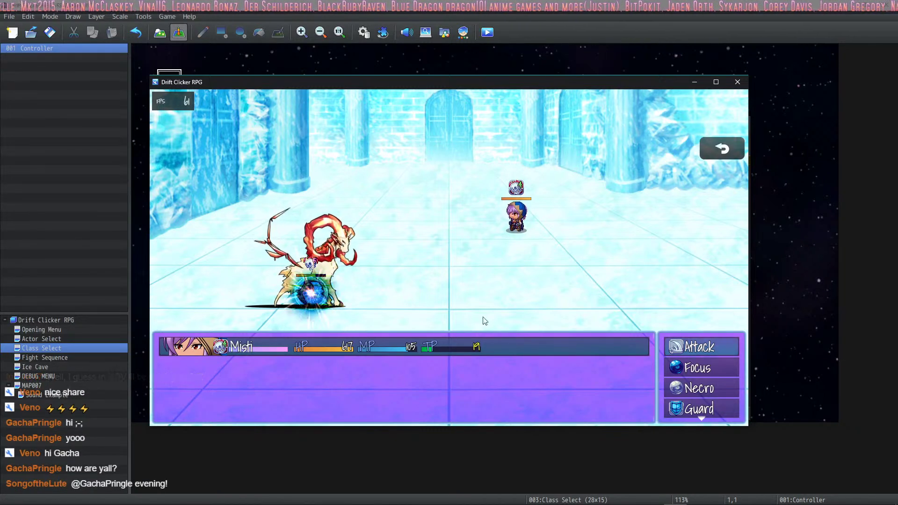
Step: Close the playtest and check the VisuMZ_3_VisualStateEffects plugin's help on repeat animation cycles
left_click(394, 37)
left_click(383, 33)
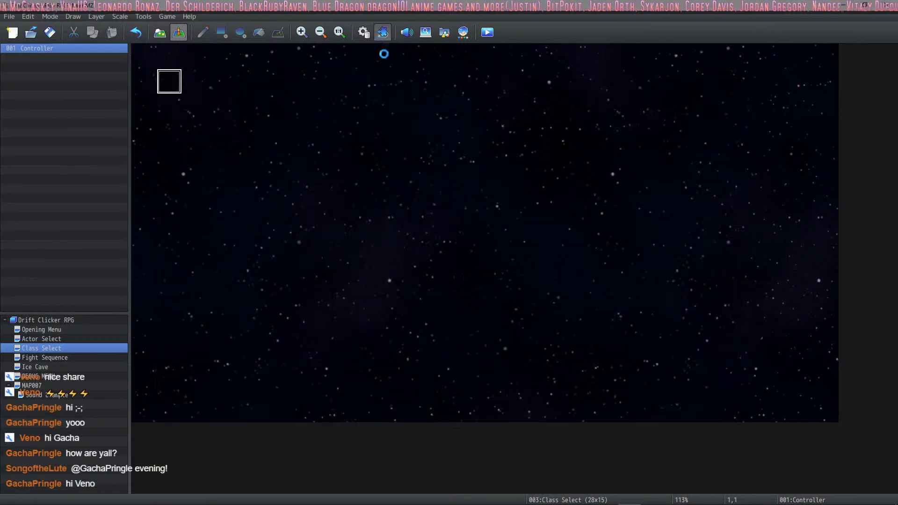
scroll(540, 210, "down", 6)
scroll(329, 297, "up", 5)
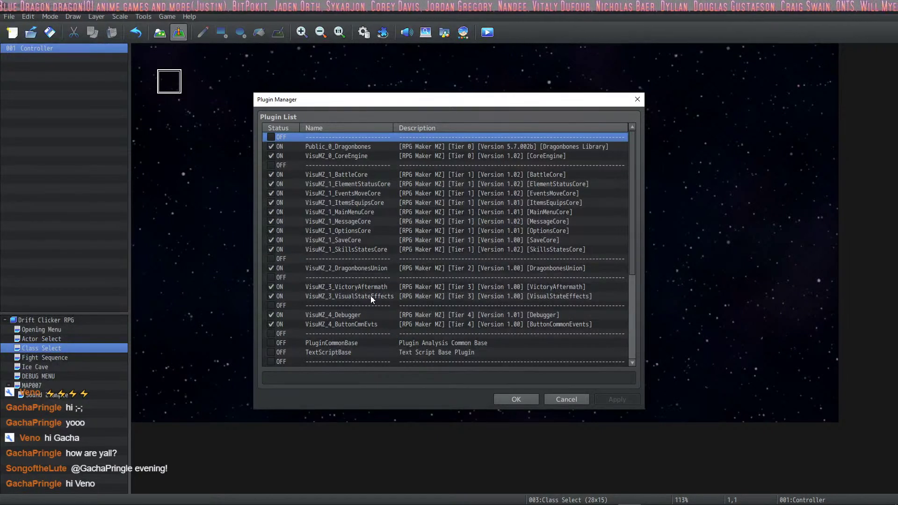
double_click(370, 296)
left_click(630, 399)
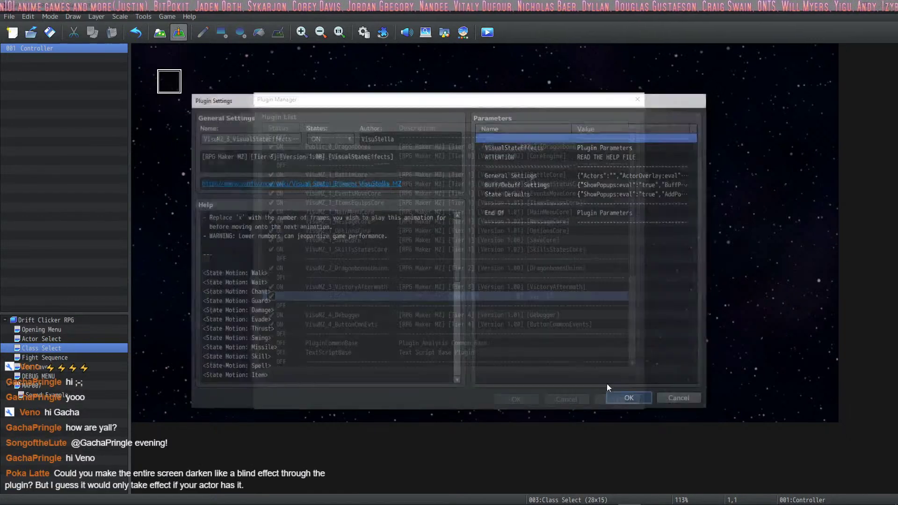
left_click(517, 399)
Step: Set the Repeat Animation Cycle notetag of state 0035 Soul Sucked to 60 in the database
left_click(369, 37)
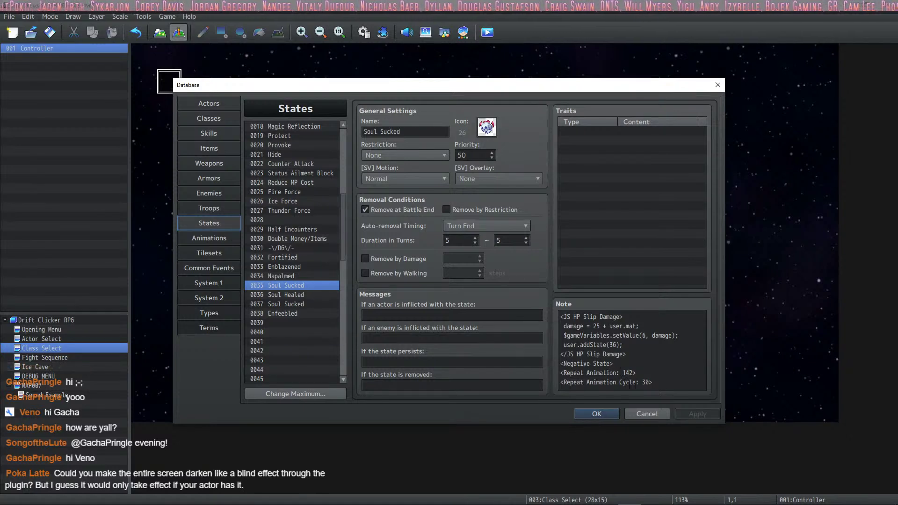
double_click(645, 382)
type("60")
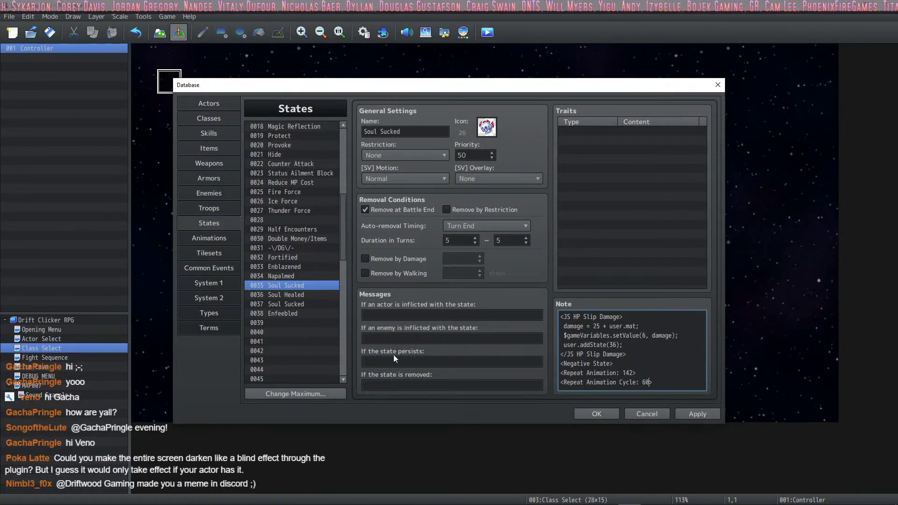
Step: Set the Repeat Animation Cycle notetag of the Enfeebled state to 60 and save the database changes
left_click(298, 304)
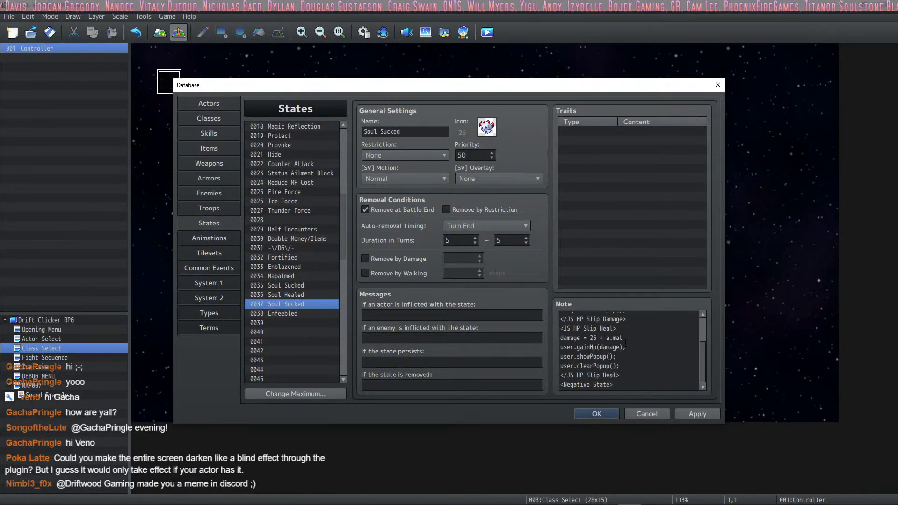
left_click(297, 314)
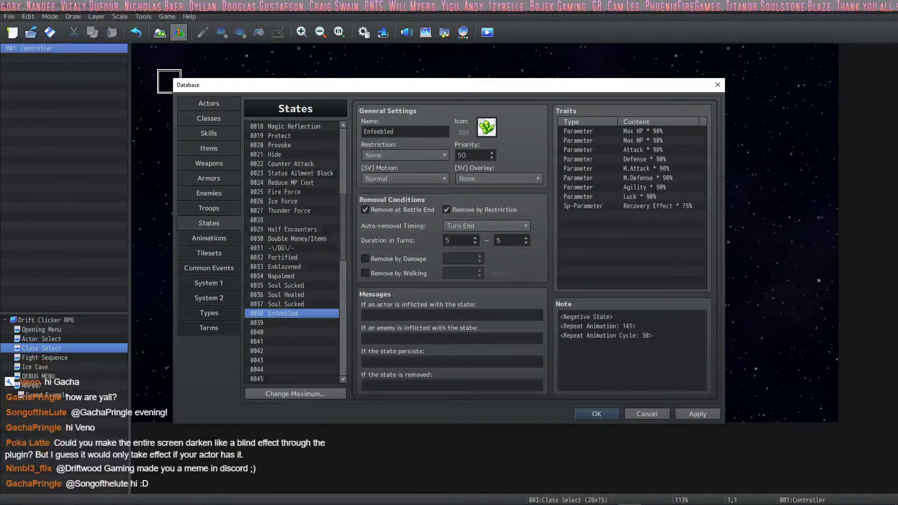
double_click(646, 335)
type("60")
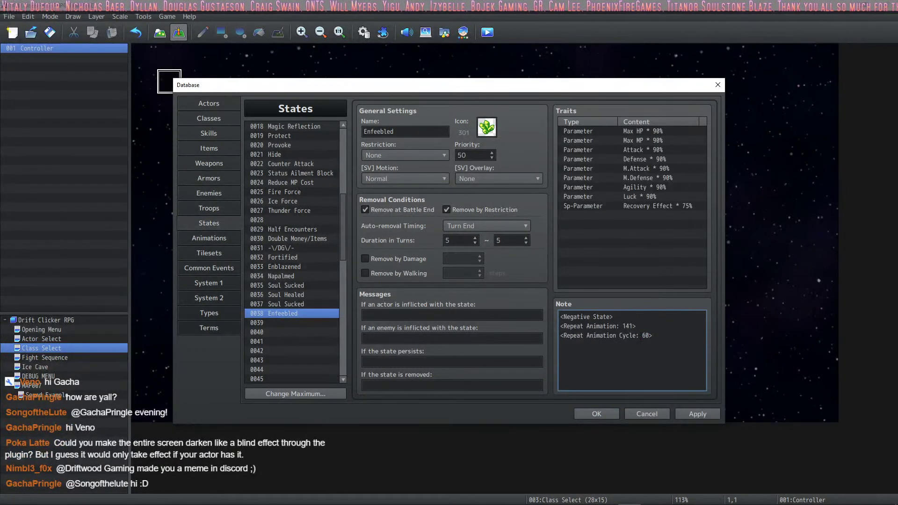
left_click(596, 414)
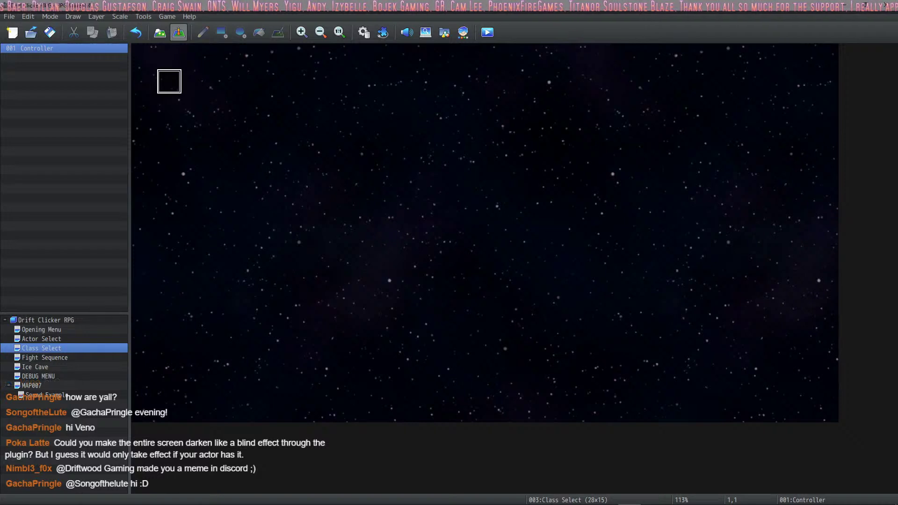
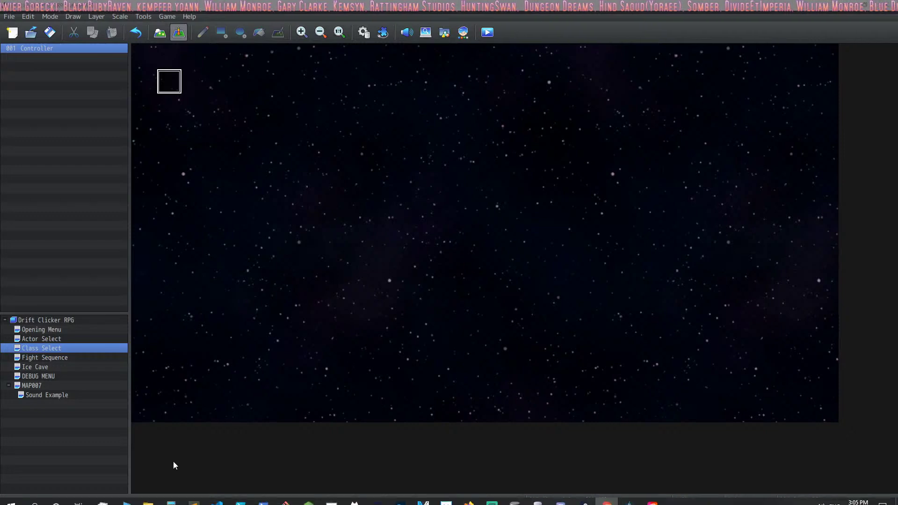
Step: Switch to Discord to view the newest meme in the allyourmemesarebelongtous channel, then move its window away
mouse_move(413, 503)
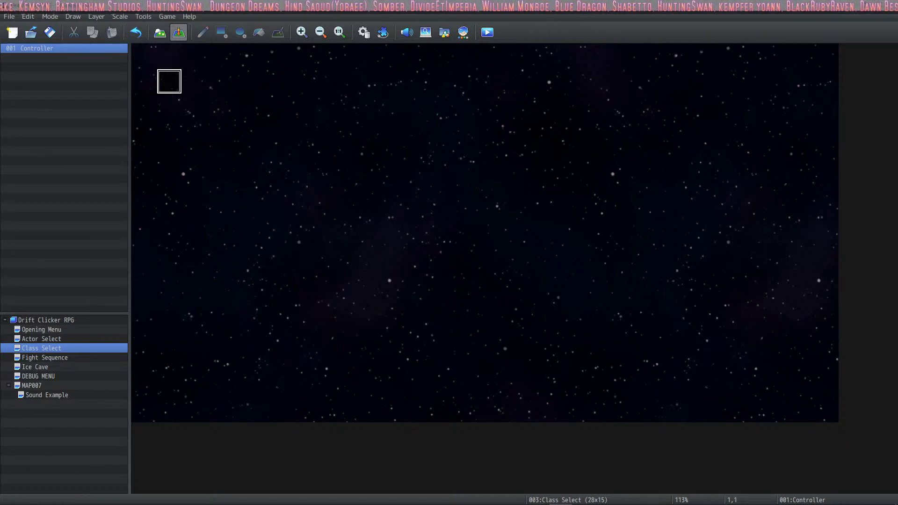
key("alt+Tab")
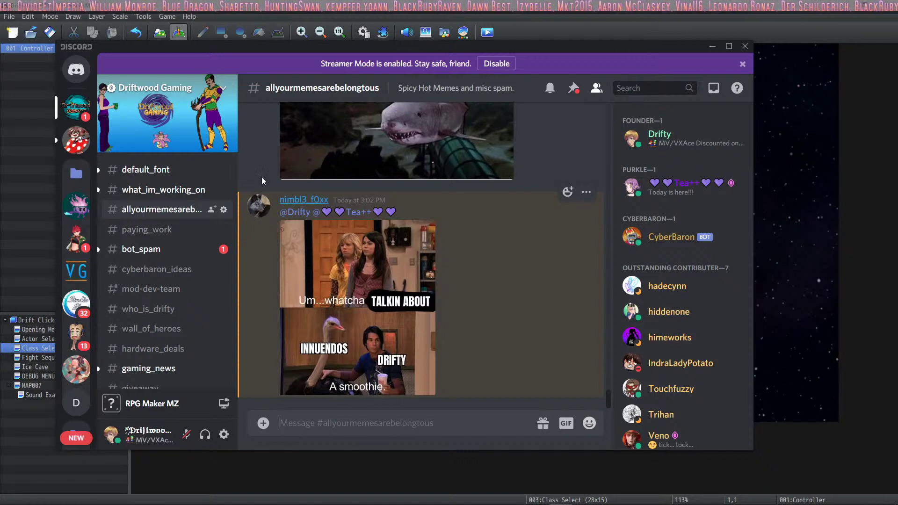
left_click_drag(312, 51, 0, 75)
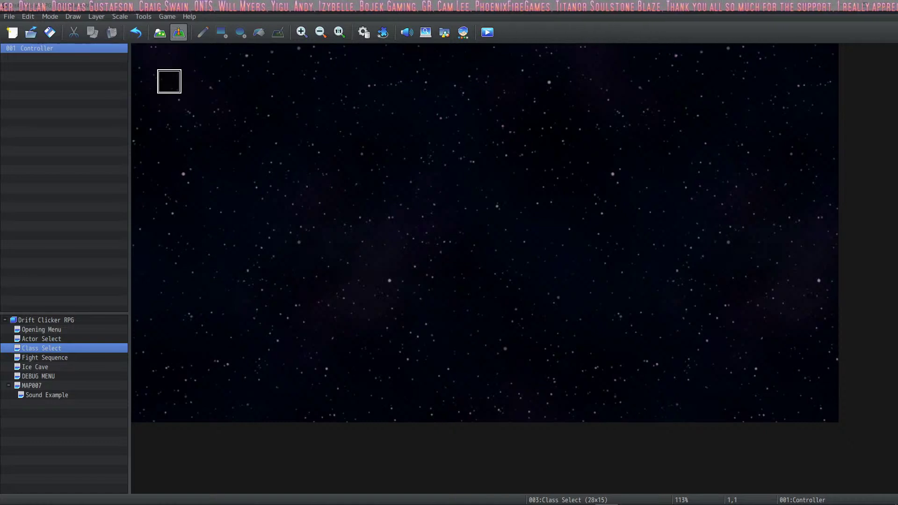
Step: Bring up the browser with Alistair's Mana Shield plugin page and read its notetags down to the download link
left_click_drag(79, 103, 498, 3)
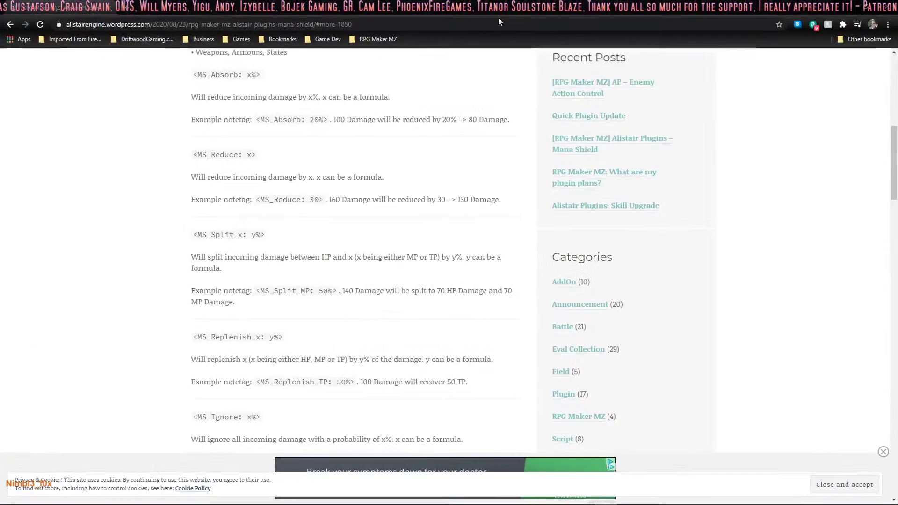
scroll(305, 311, "up", 6)
scroll(306, 309, "down", 3)
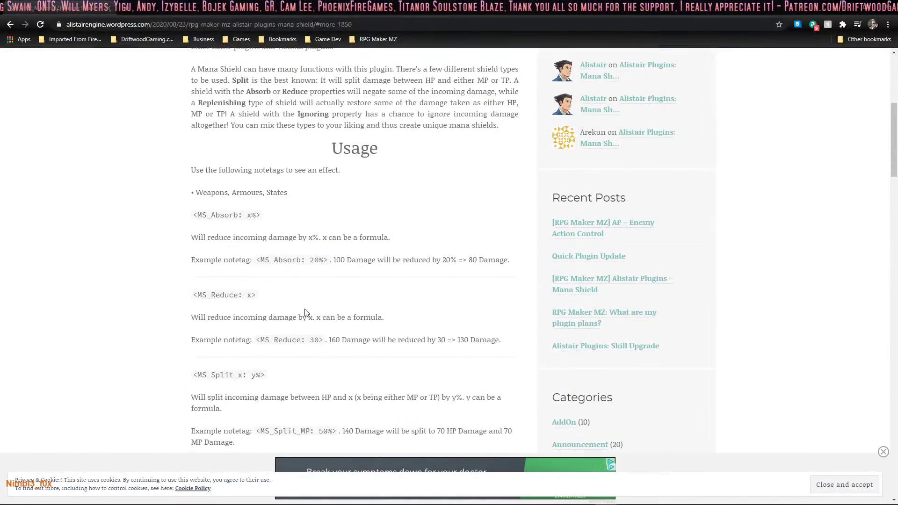
scroll(306, 310, "down", 1)
scroll(305, 311, "down", 1)
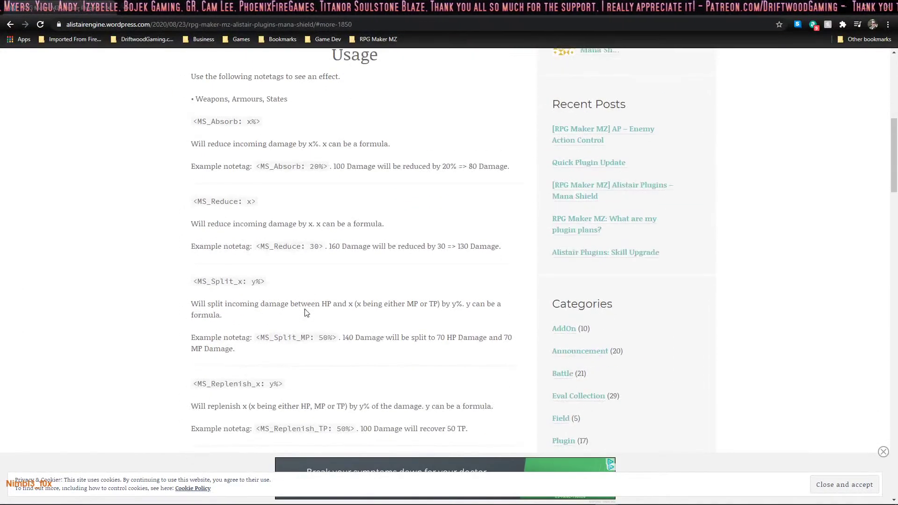
scroll(236, 206, "down", 1)
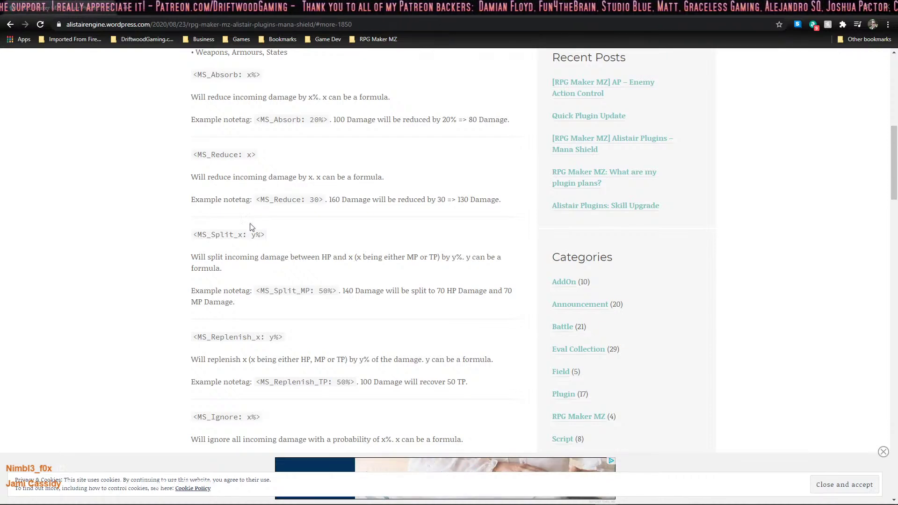
scroll(249, 233, "down", 3)
scroll(250, 236, "down", 2)
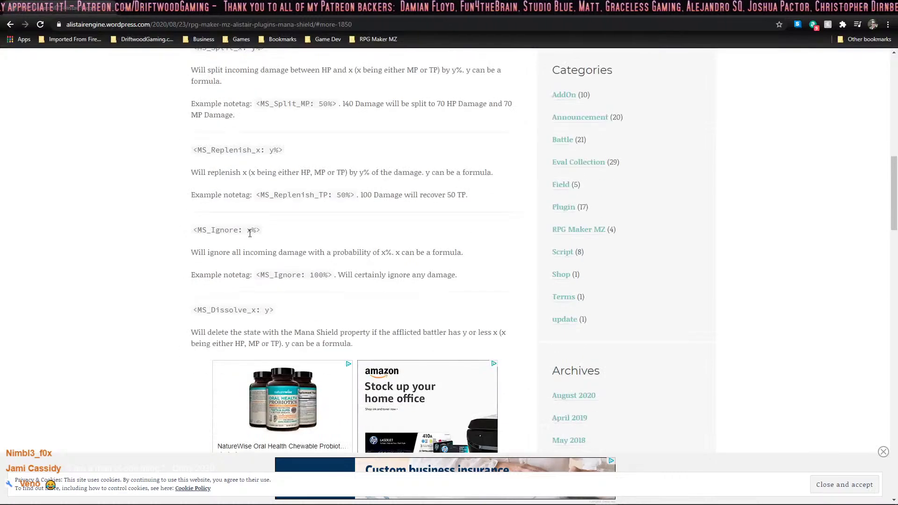
scroll(249, 236, "down", 2)
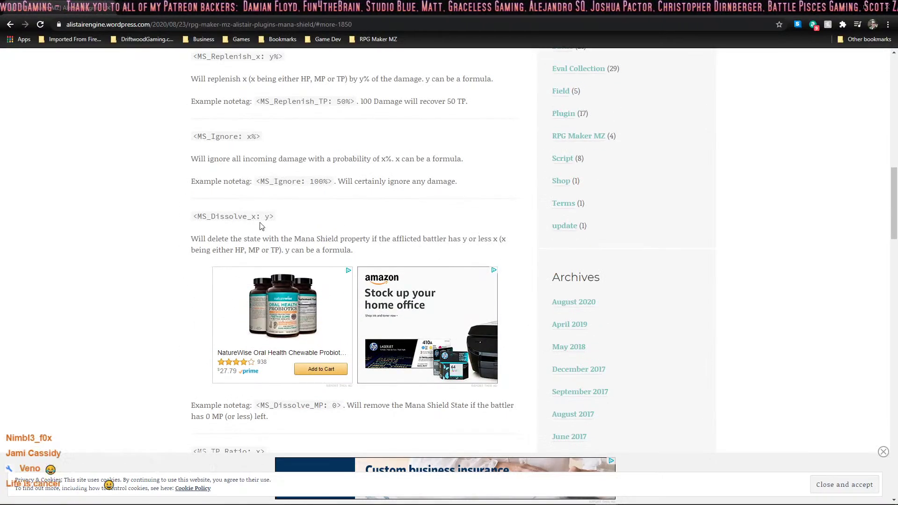
scroll(259, 223, "down", 2)
scroll(259, 223, "down", 1)
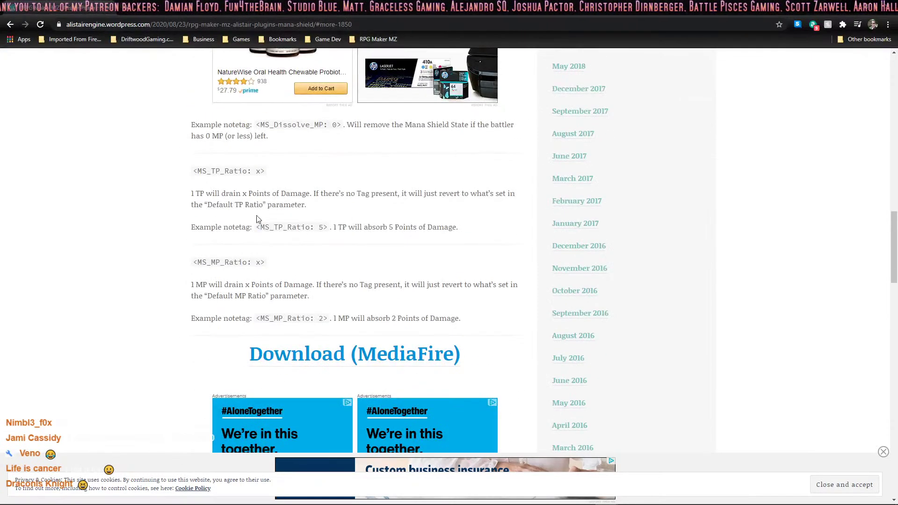
scroll(226, 241, "down", 2)
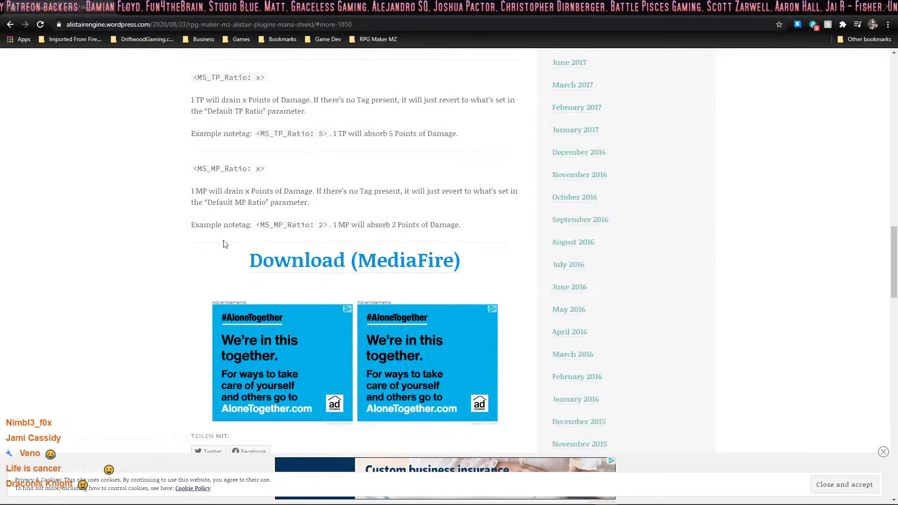
scroll(292, 203, "down", 6)
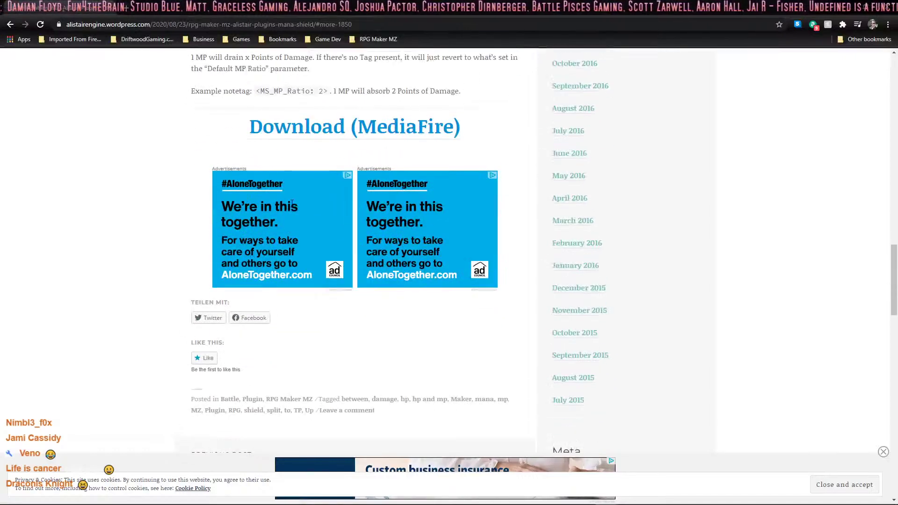
Step: Go back up to the Mana Shield usage section and reread the MS_Absorb, MS_Reduce and MS_Split notetags
scroll(286, 215, "up", 10)
scroll(286, 219, "up", 15)
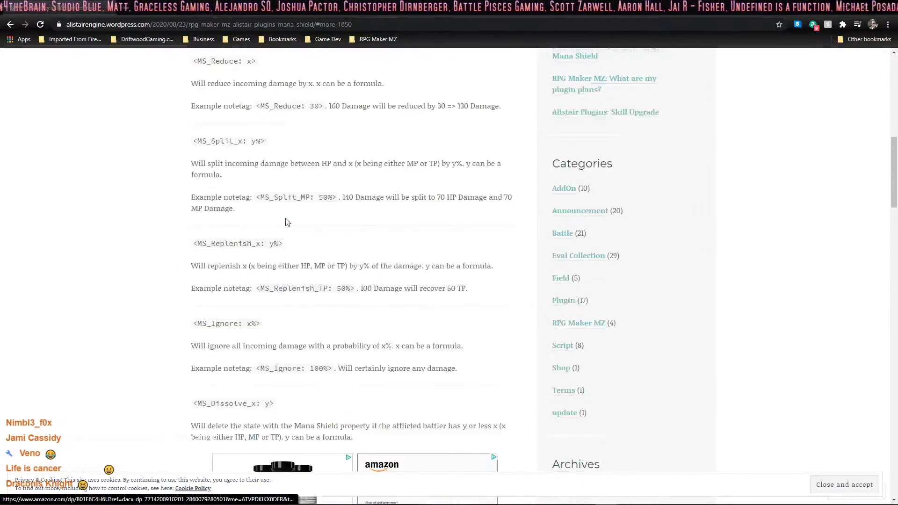
scroll(286, 220, "down", 3)
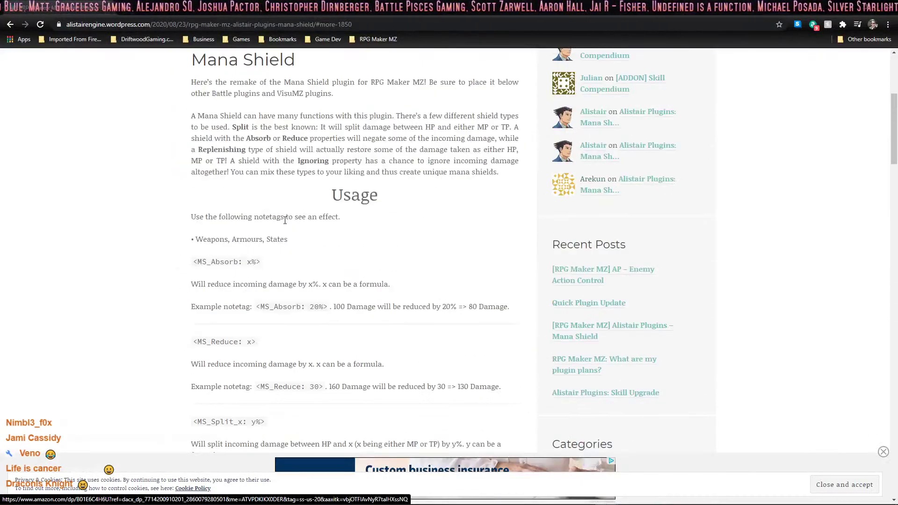
scroll(284, 221, "down", 1)
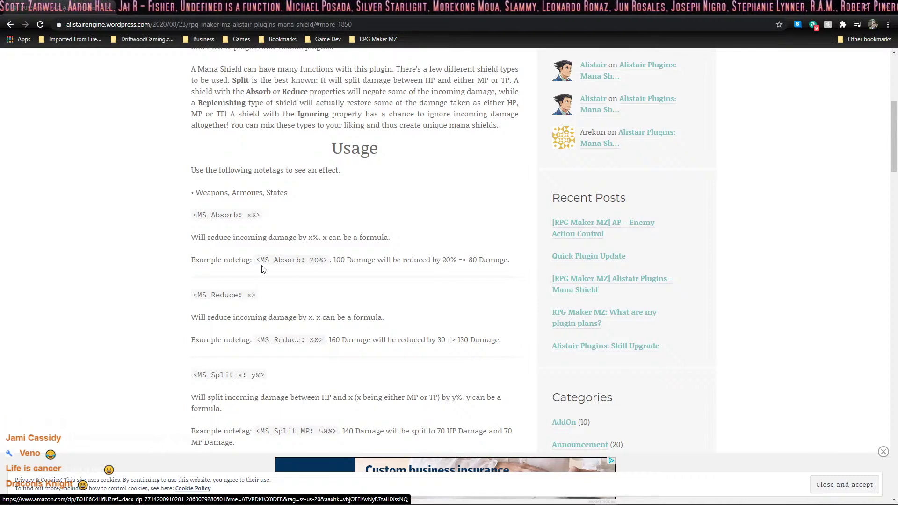
scroll(255, 270, "down", 1)
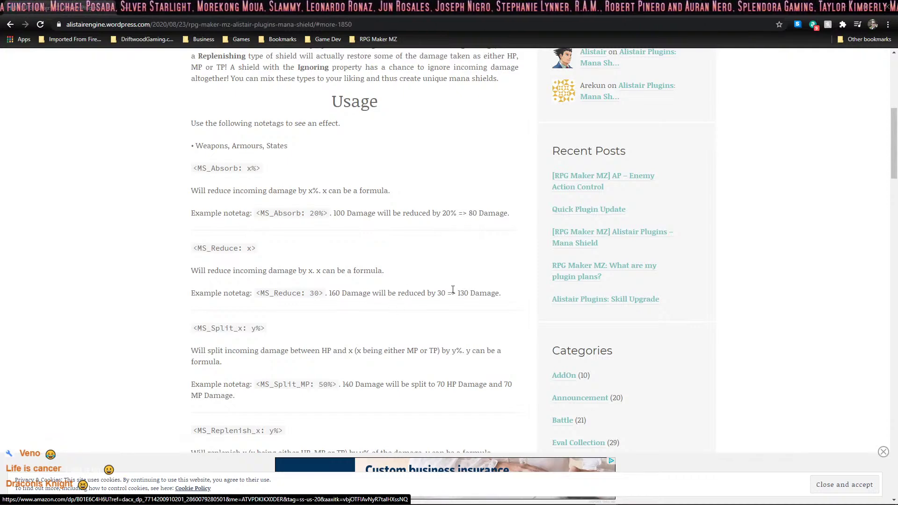
scroll(210, 318, "down", 2)
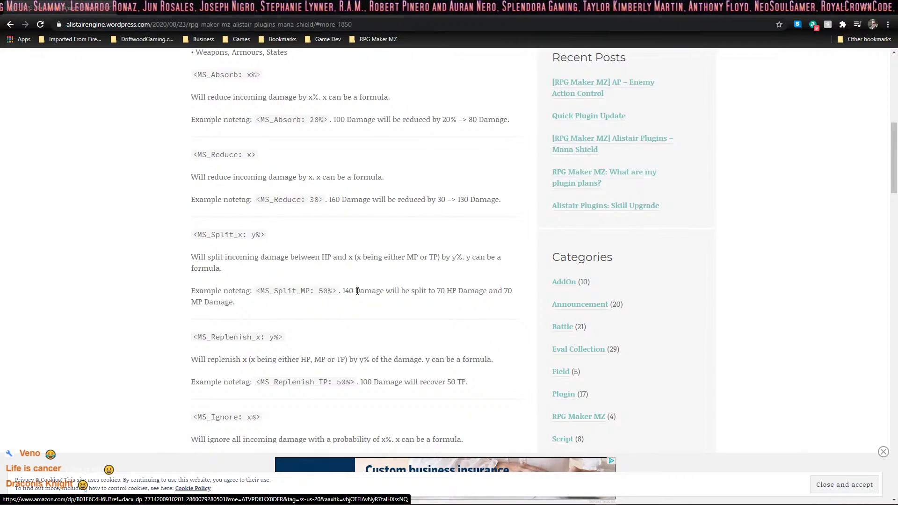
scroll(360, 302, "down", 2)
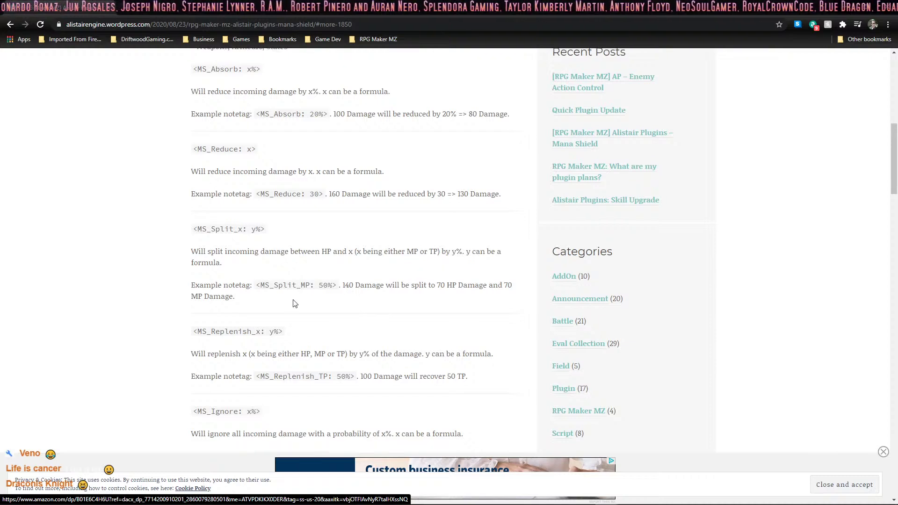
Step: Read the MS_Replenish, MS_Ignore, MS_Dissolve and TP/MP ratio notetags down to the MediaFire download link
scroll(223, 281, "down", 1)
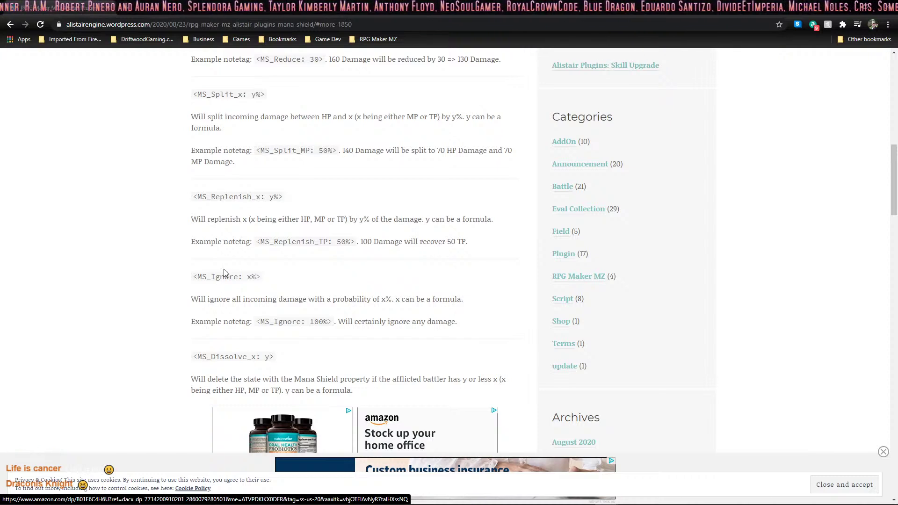
scroll(223, 272, "down", 1)
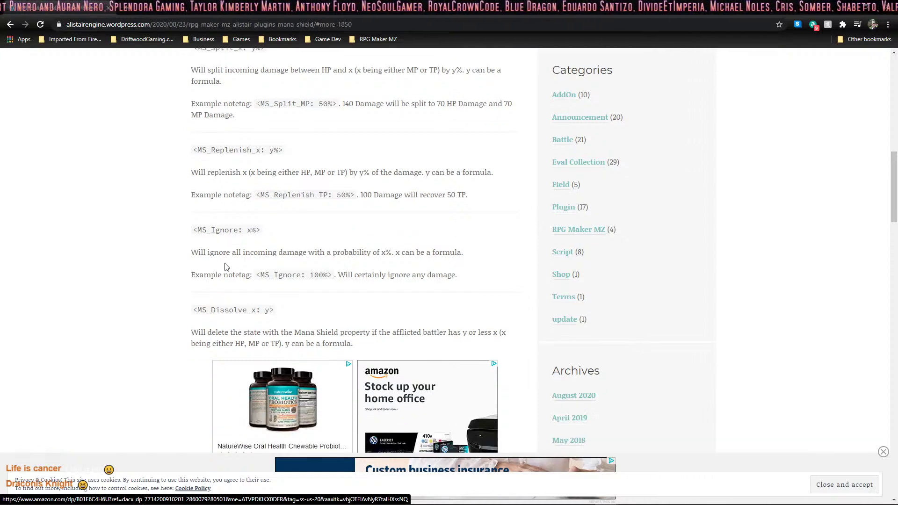
scroll(211, 337, "down", 8)
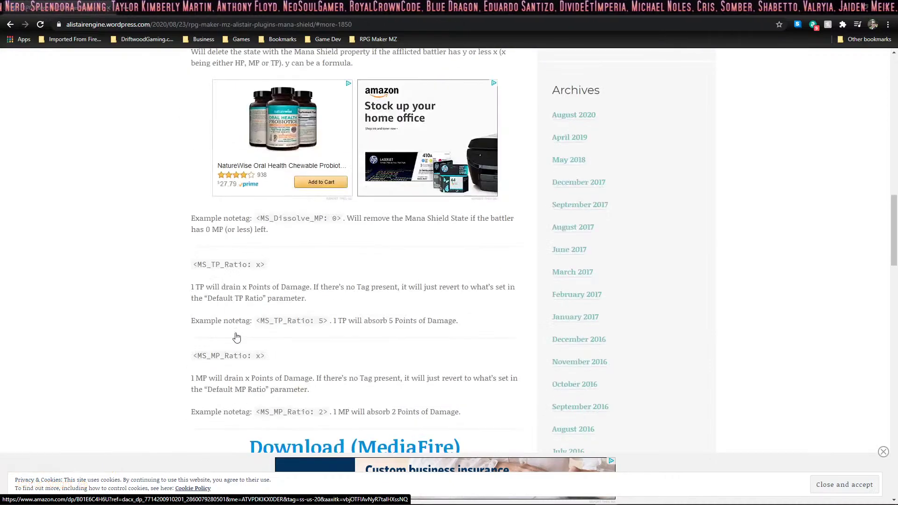
scroll(214, 278, "down", 7)
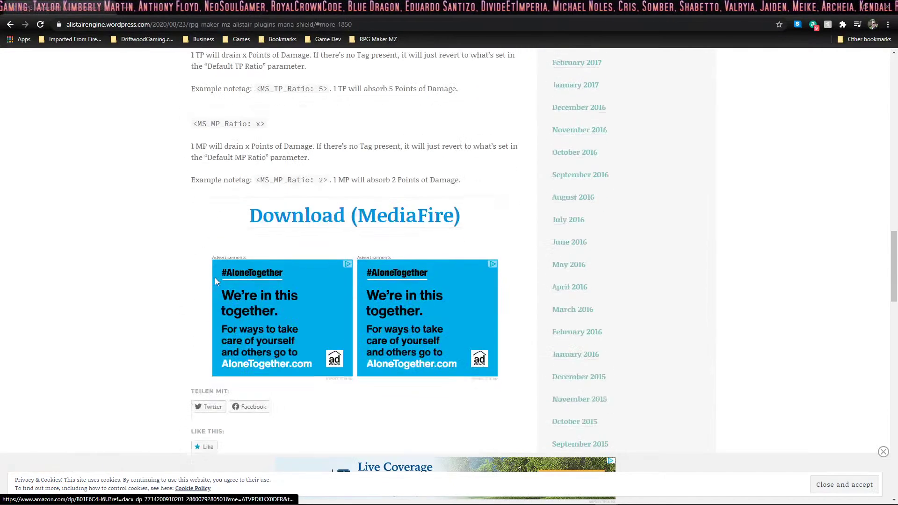
Step: Return to the Mana Shield introduction and review the shield types along with the Absorb, Reduce and Split notetag examples
scroll(215, 281, "up", 20)
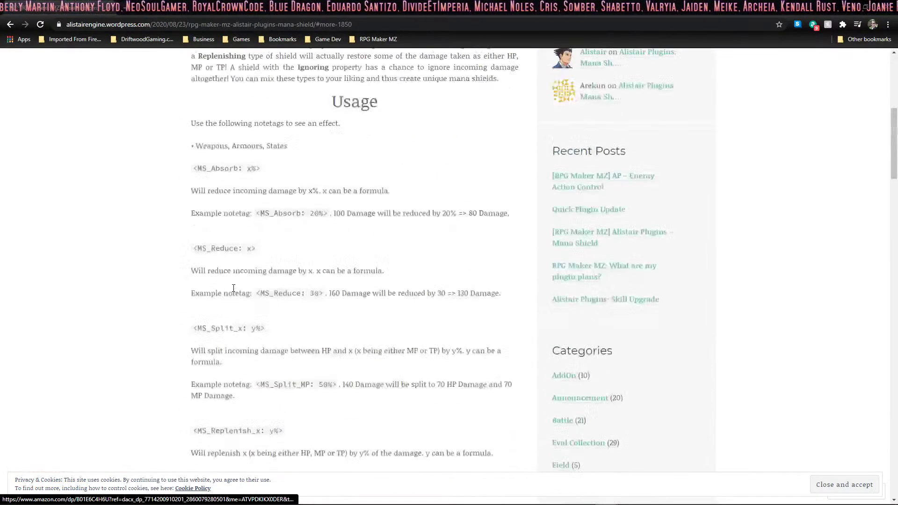
scroll(236, 289, "down", 3)
scroll(236, 289, "up", 2)
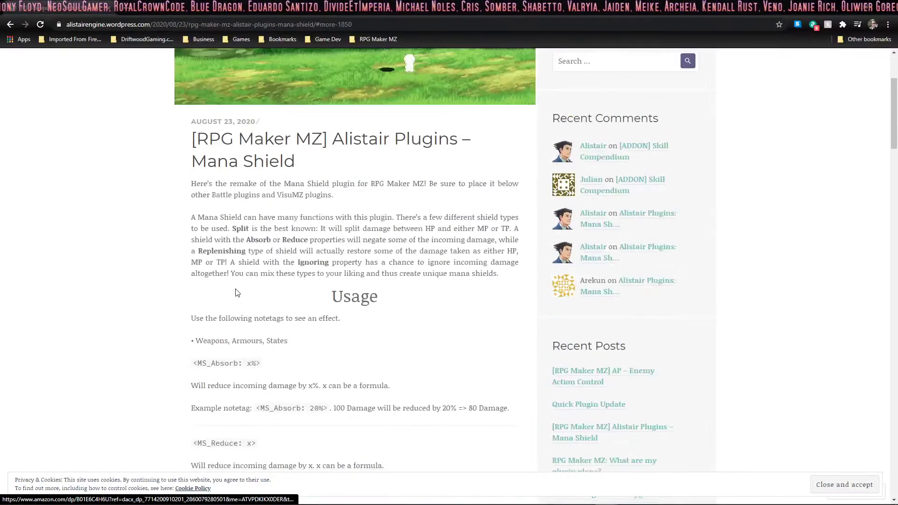
scroll(236, 291, "down", 2)
scroll(236, 292, "down", 2)
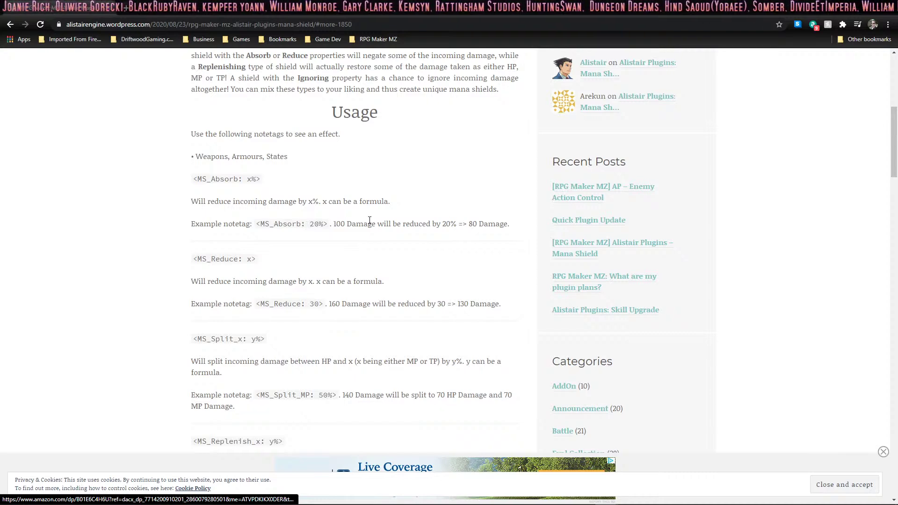
scroll(304, 282, "down", 2)
scroll(306, 286, "up", 5)
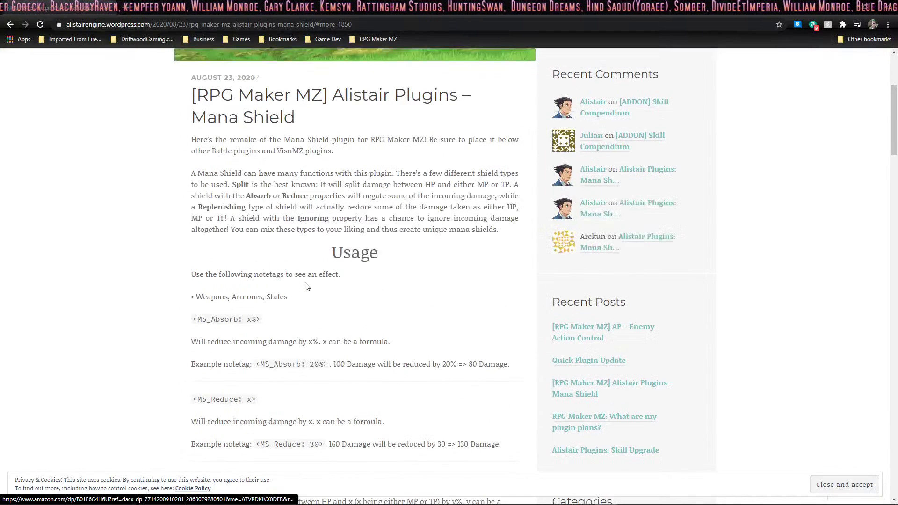
scroll(305, 285, "down", 2)
scroll(304, 284, "down", 2)
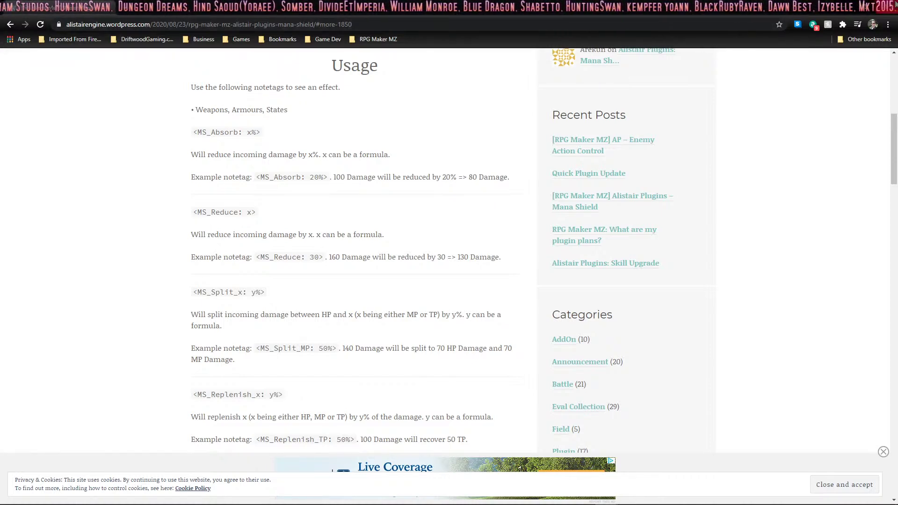
Step: Switch back to the Drift Clicker RPG project in RPG Maker MZ and save it
key("alt+Tab")
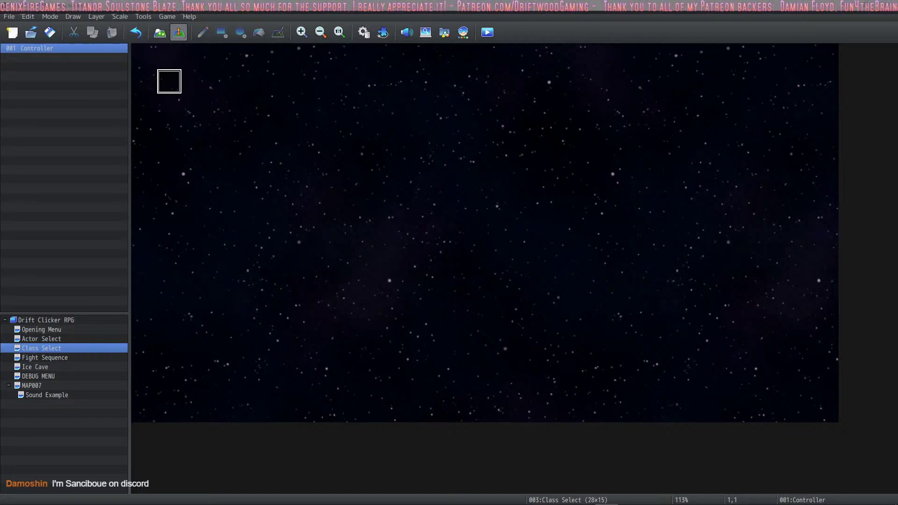
mouse_move(474, 496)
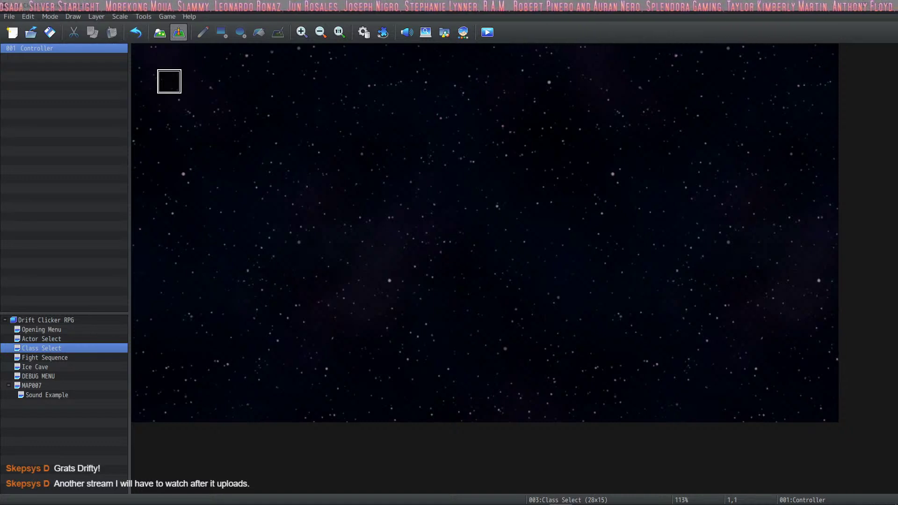
left_click(392, 280)
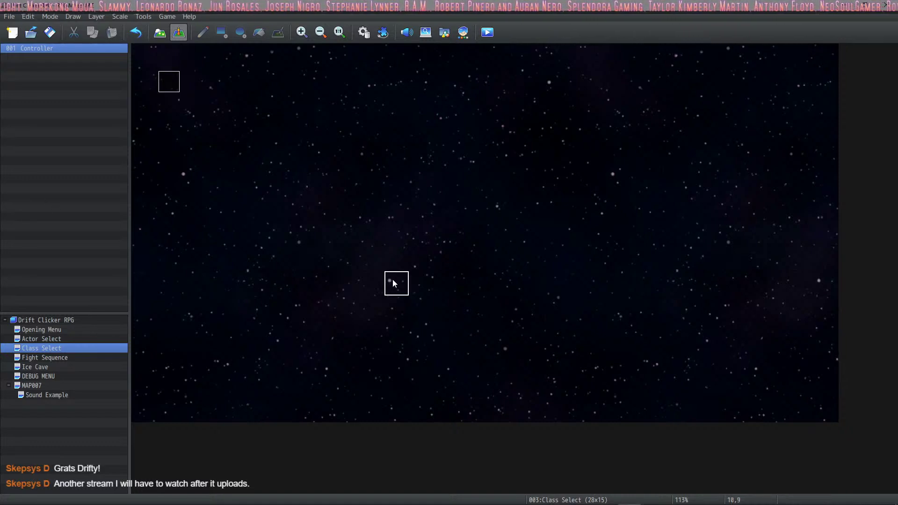
left_click(49, 31)
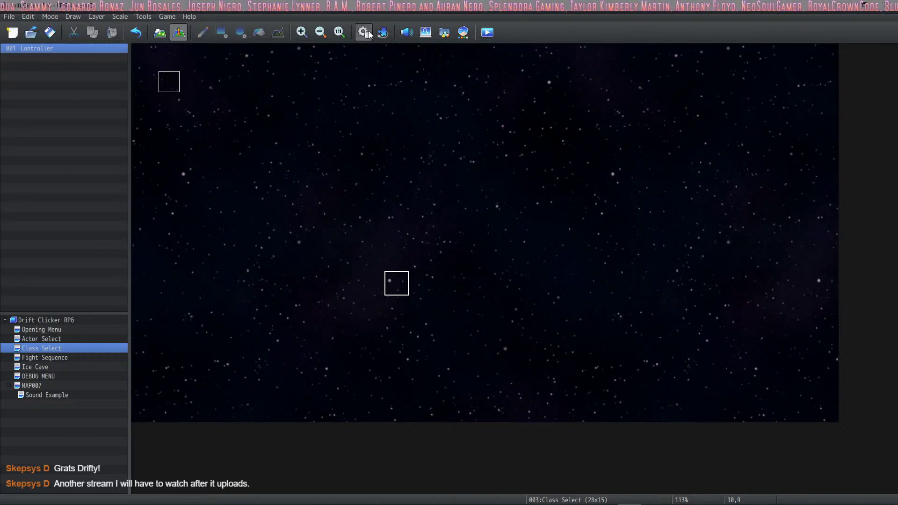
Step: Look over the Warrior skills Bola and Second Breath in the database, then close the database
scroll(335, 135, "up", 5)
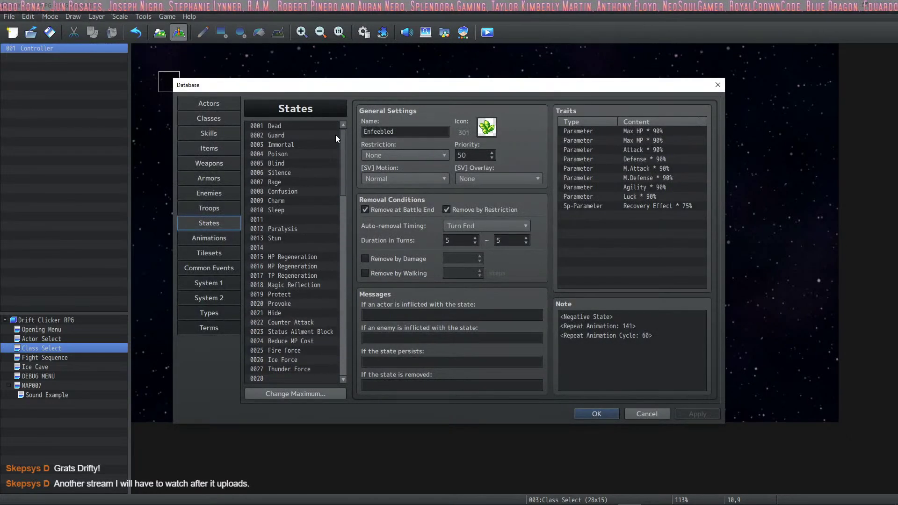
left_click(209, 133)
left_click_drag(343, 302, 346, 219)
left_click(294, 233)
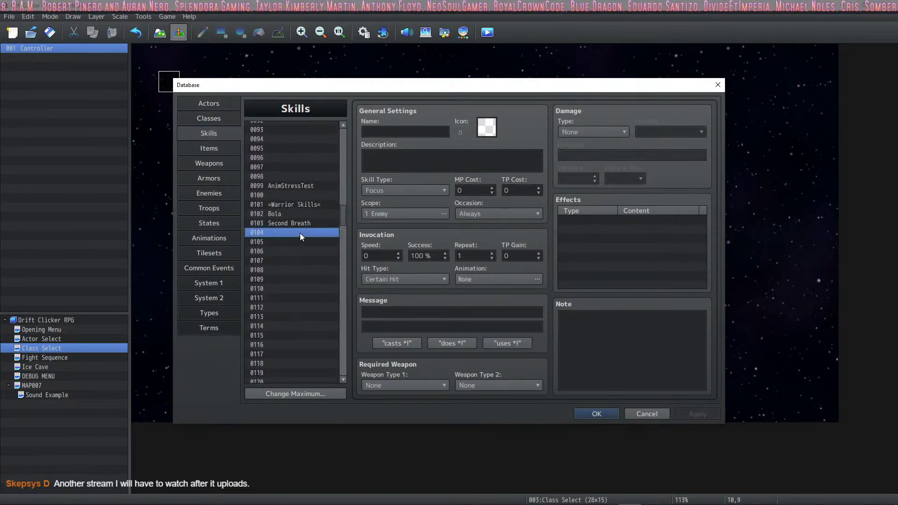
left_click(295, 214)
left_click(290, 223)
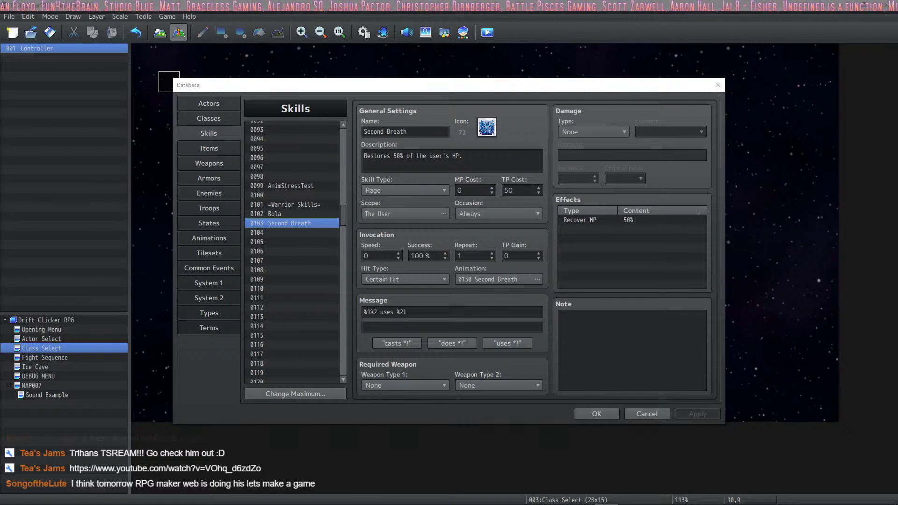
left_click(594, 412)
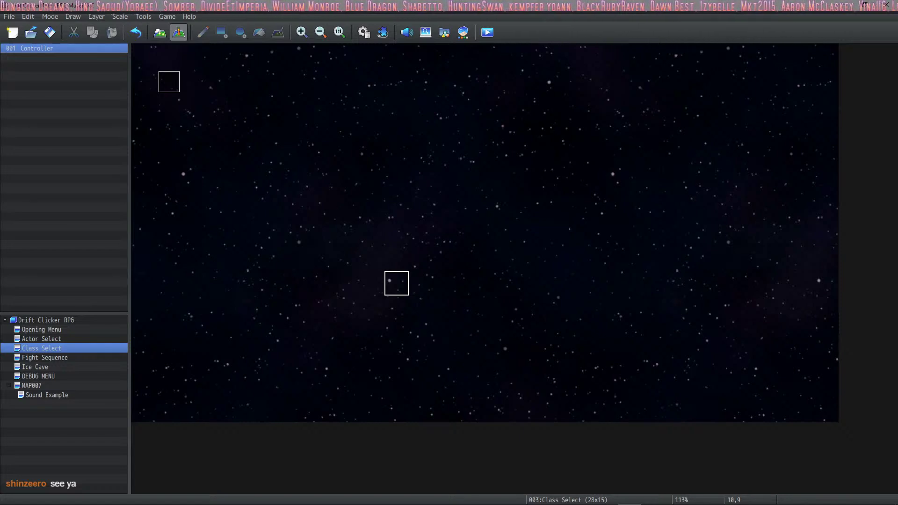
Step: Switch to foobar2000, pause the RPG Maker MZ music track, and return to the RPG Maker MZ editor
mouse_move(402, 503)
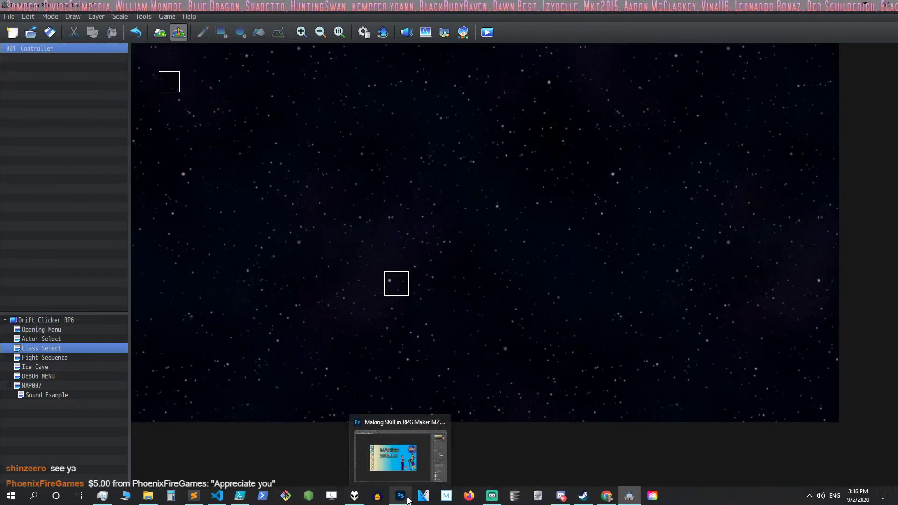
left_click(354, 496)
left_click(568, 180)
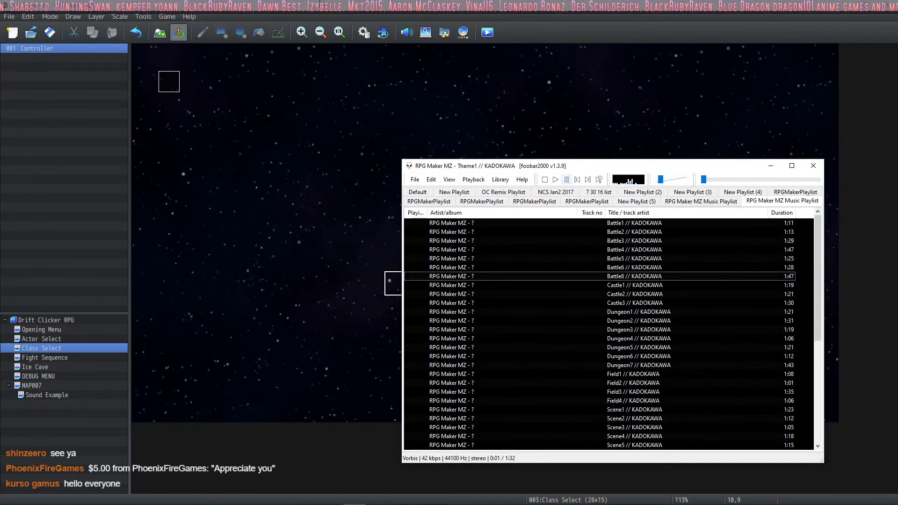
left_click(307, 2)
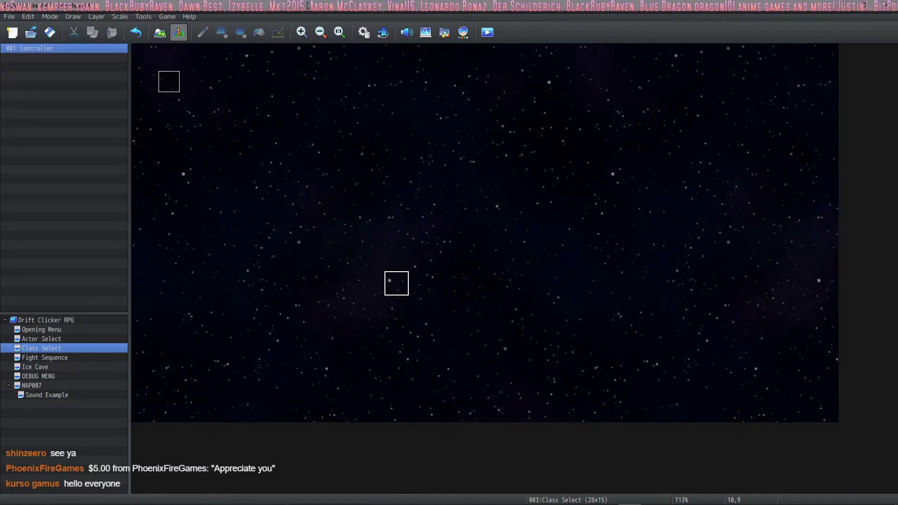